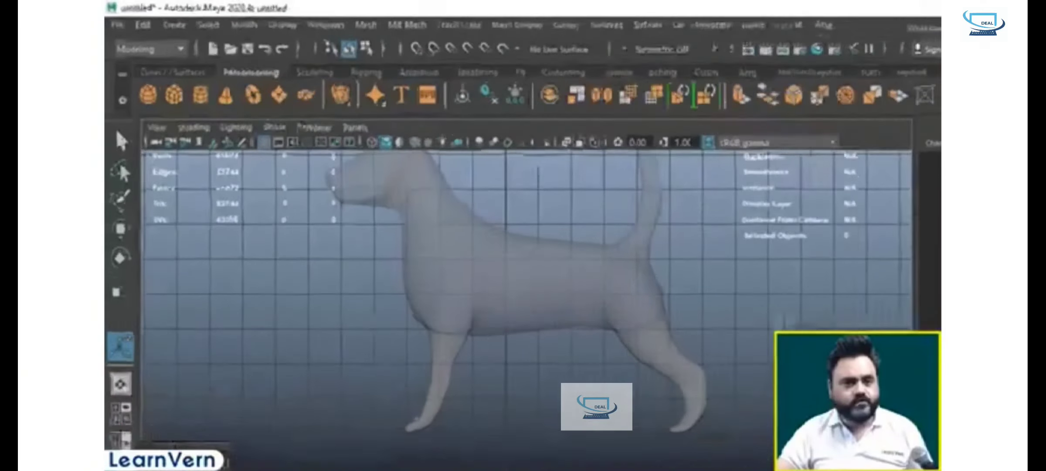
- Switch the menu set from Modeling to Rigging
left_click(150, 51)
left_click(154, 82)
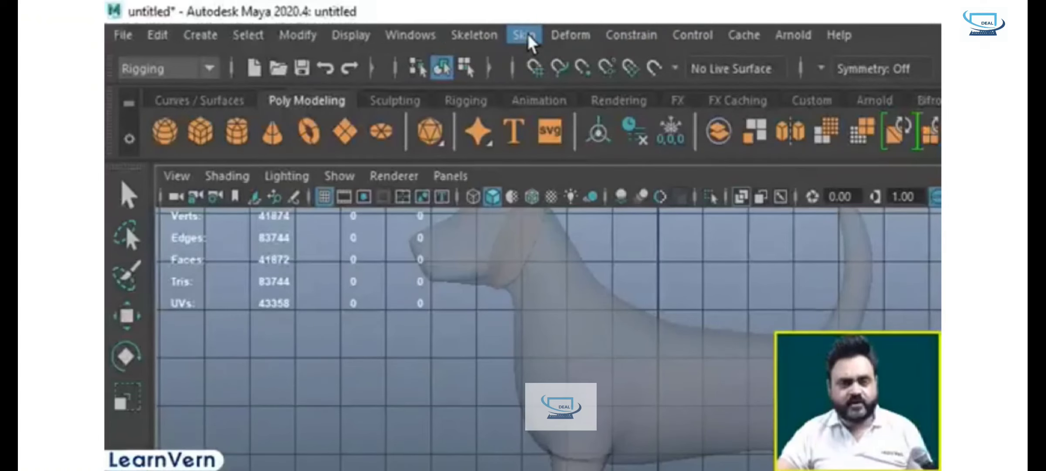
- Try a three-joint chain from mid-torso back past the dog's rump in the side view, and delete it
left_click(474, 35)
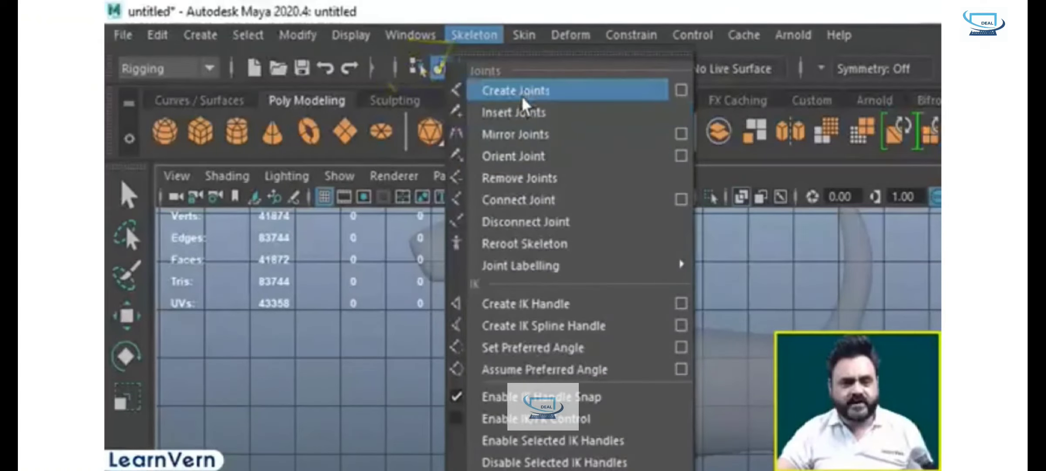
left_click(526, 91)
left_click(516, 243)
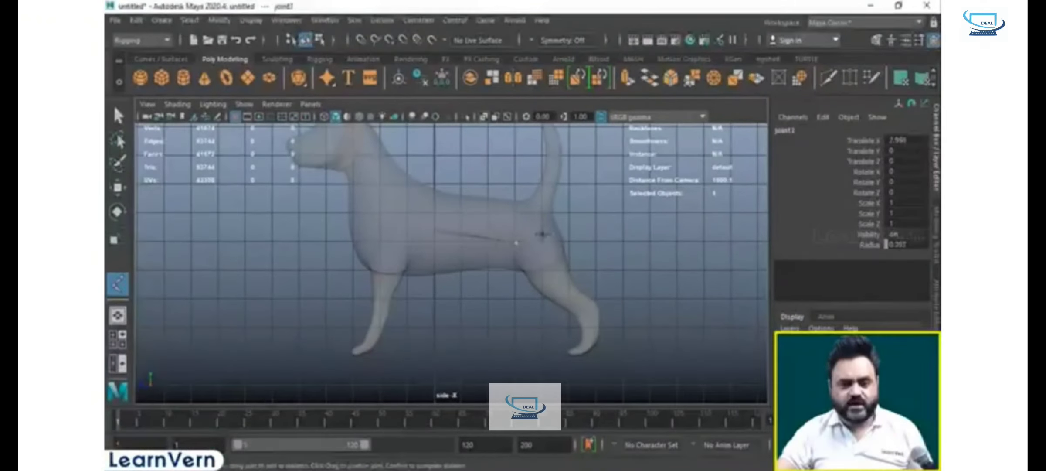
left_click(575, 231)
key("Return")
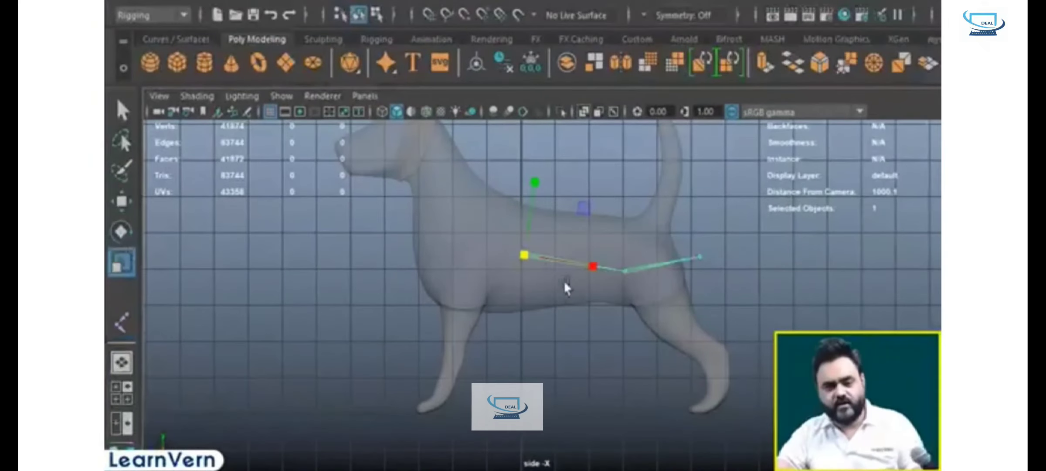
key("Delete")
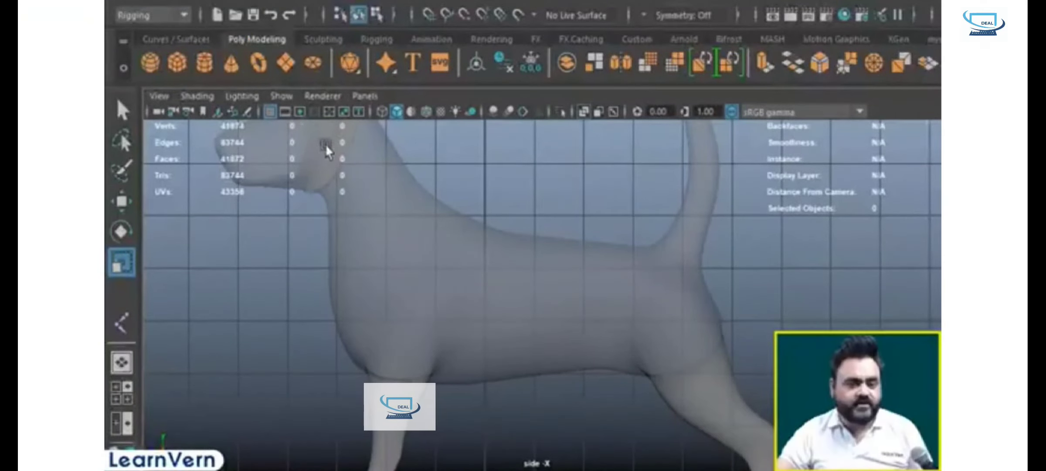
- Try a three-joint chain from the dog's hips forward to the middle of the torso, and delete it
middle_click_drag(412, 306, 416, 347, "alt")
middle_click_drag(608, 301, 607, 244, "alt")
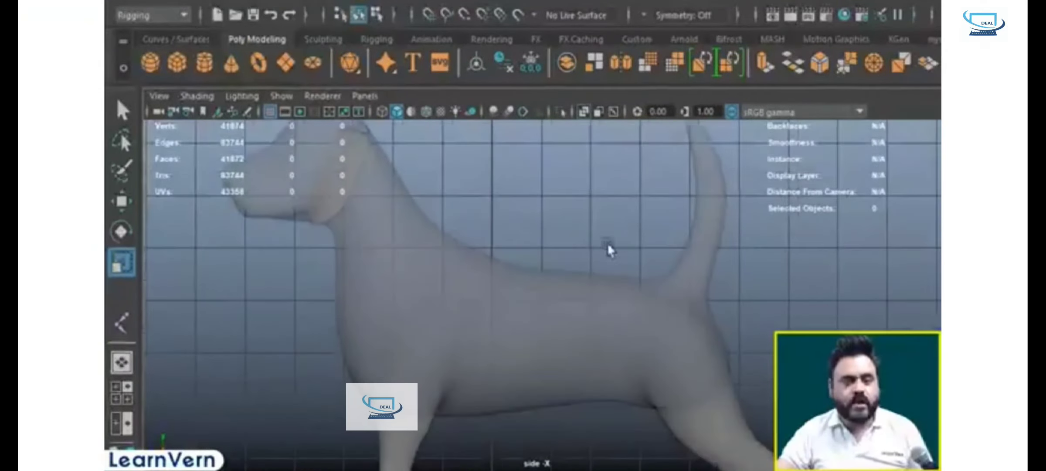
left_click(519, 40)
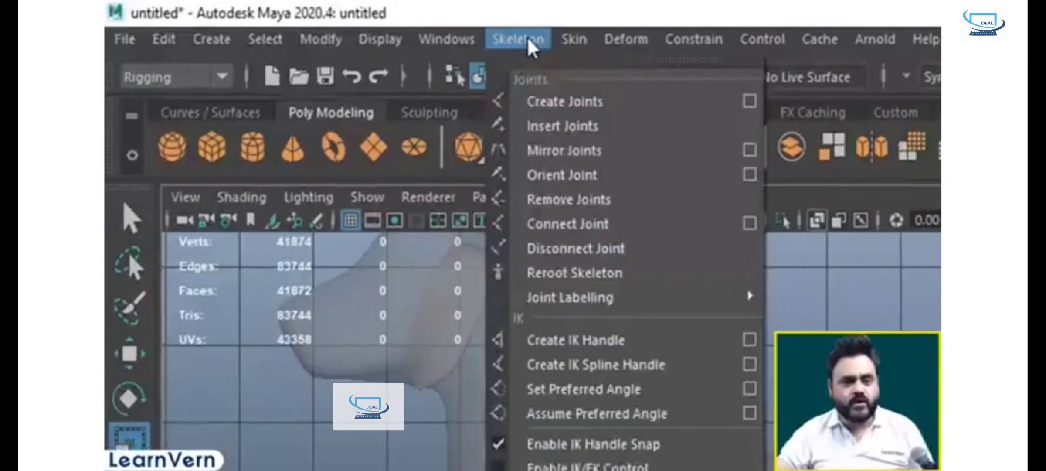
left_click(555, 100)
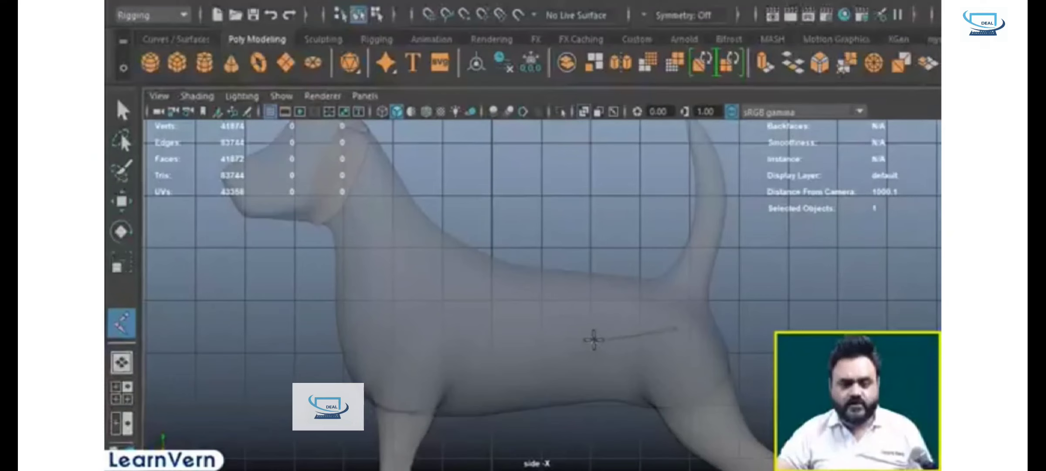
left_click(594, 342)
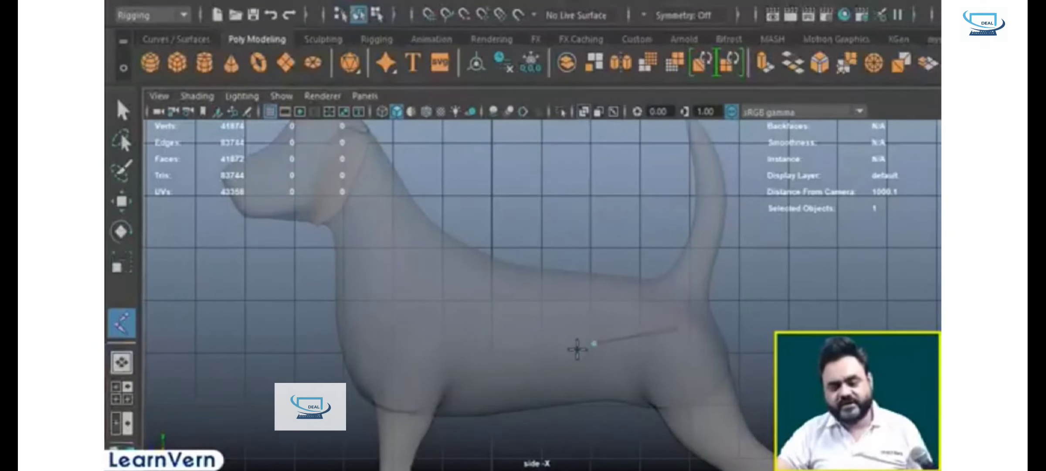
left_click(533, 344)
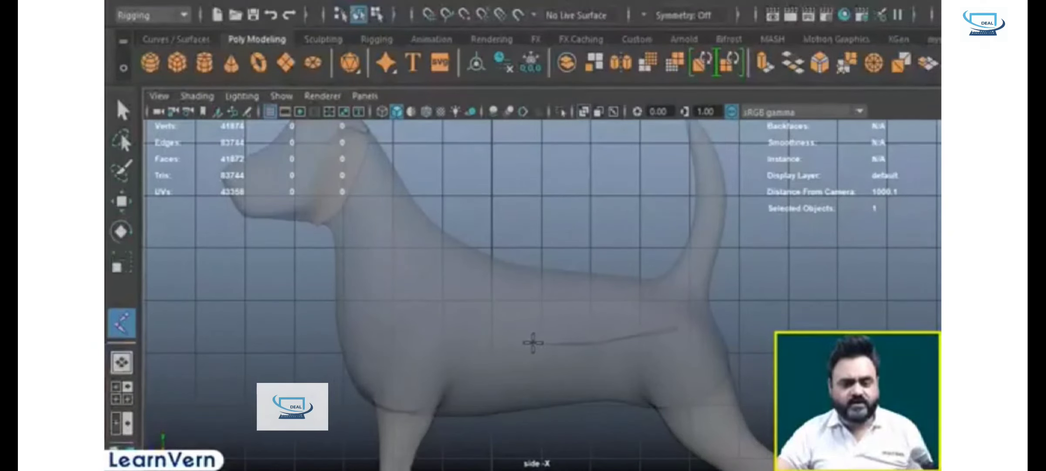
key("Return")
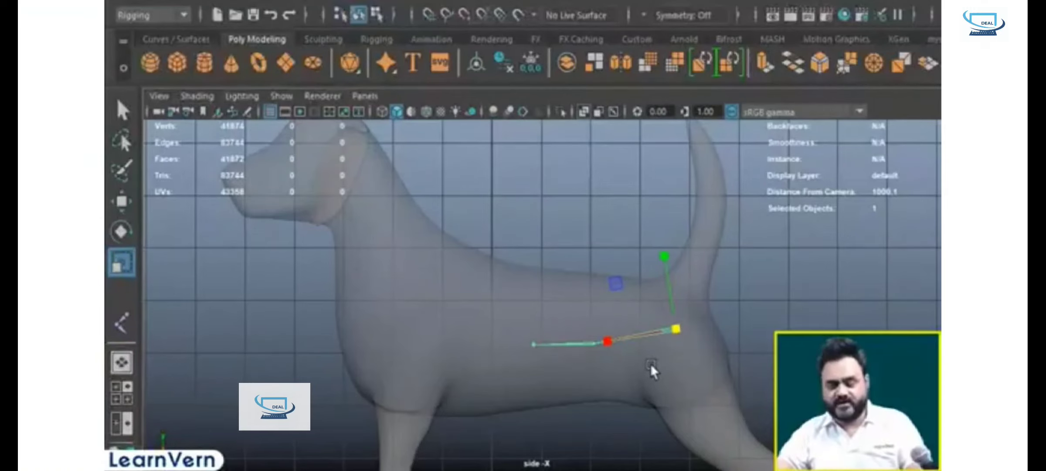
key("Delete")
- Toggle the visibility of layer1 off and on, and take the layer out of reference mode
scroll(575, 346, "down", 5)
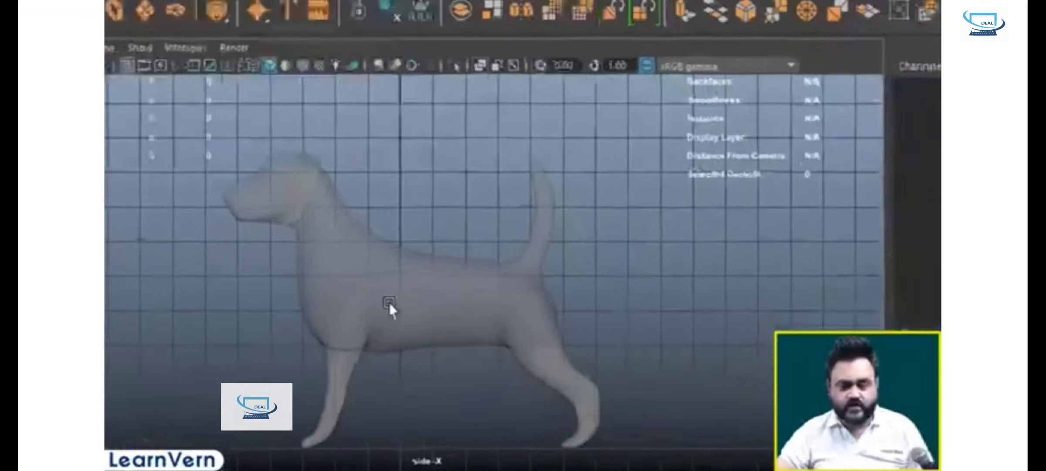
left_click(577, 361)
key("space")
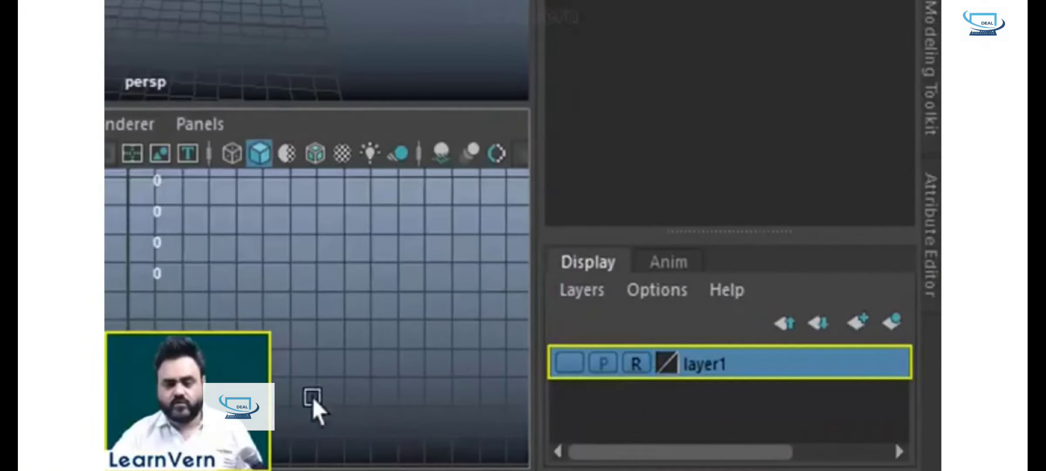
left_click(568, 363)
left_click(636, 363)
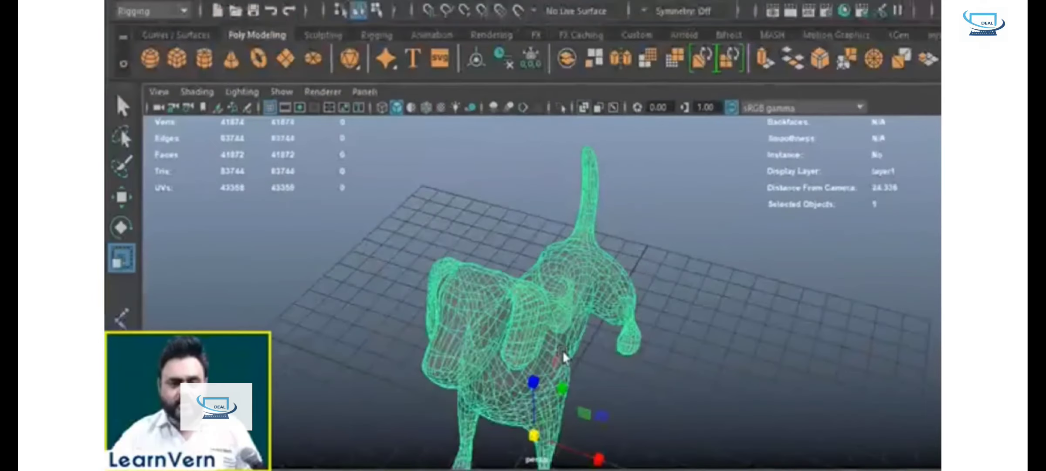
- Examine the selected dog mesh from several angles in the perspective view and in the side view
left_click_drag(564, 357, 541, 368, "alt")
left_click_drag(496, 425, 450, 460)
left_click_drag(639, 429, 635, 404, "alt")
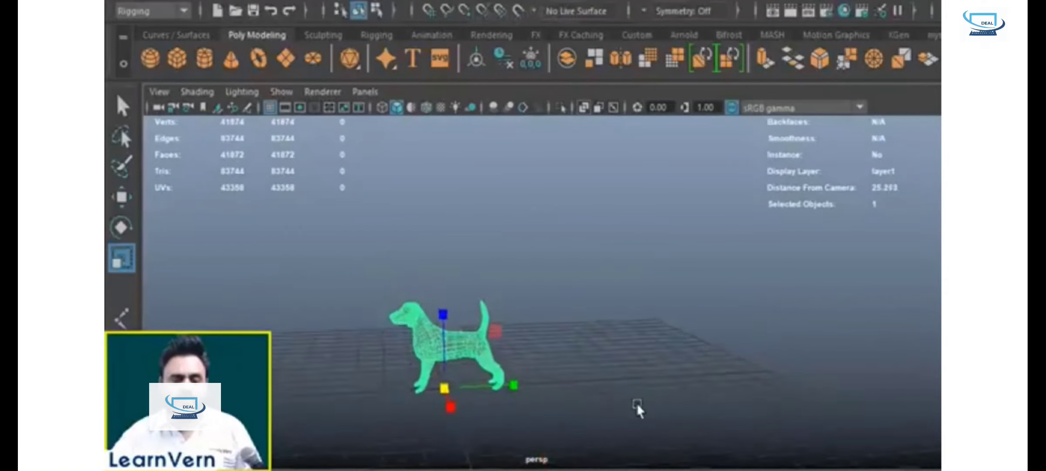
scroll(530, 427, "up", 4)
middle_click_drag(529, 428, 615, 391, "alt")
left_click_drag(615, 391, 609, 392, "alt")
key("space")
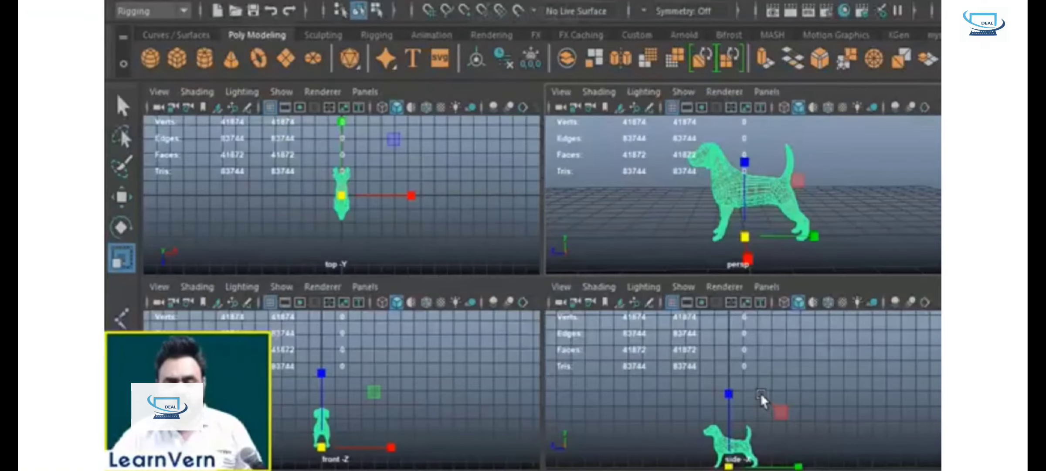
key("space")
scroll(667, 304, "up", 6)
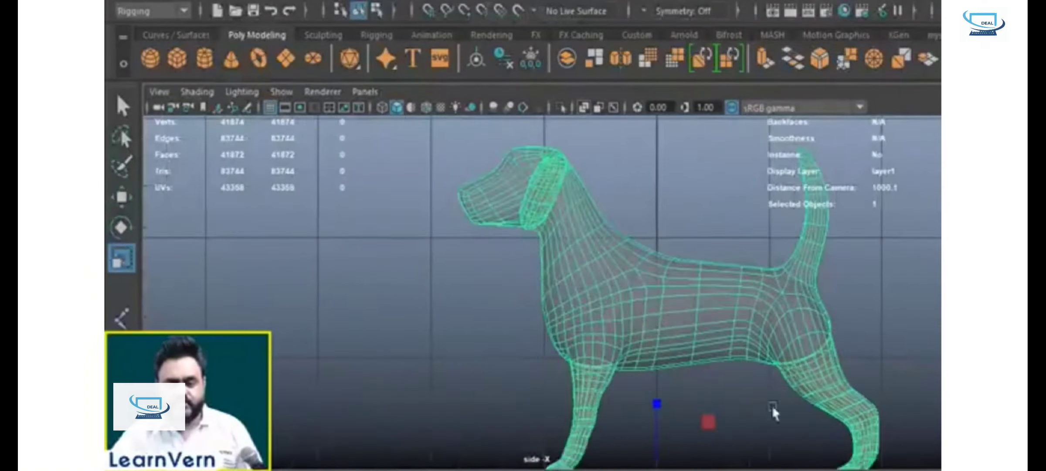
middle_click_drag(773, 414, 603, 368, "alt")
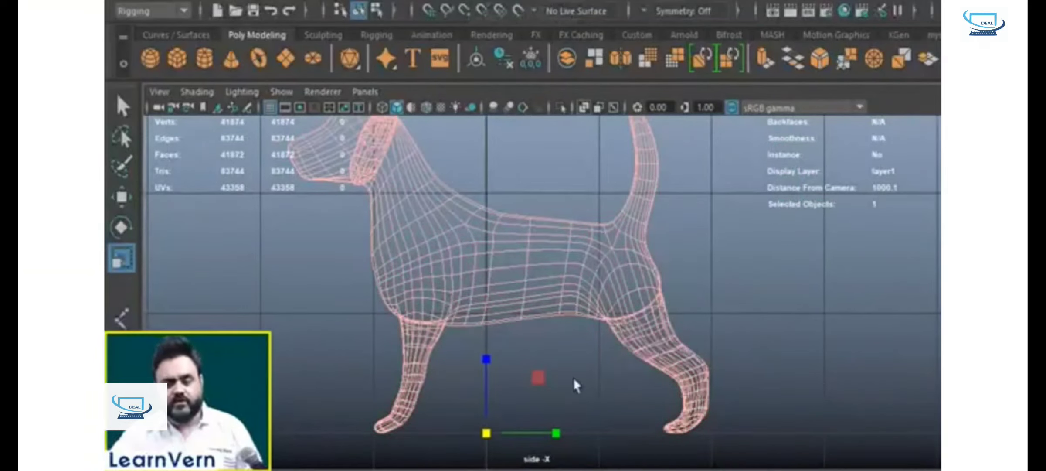
- Deselect the dog mesh and set layer1 back to reference mode
left_click(674, 240)
scroll(601, 362, "up", 3)
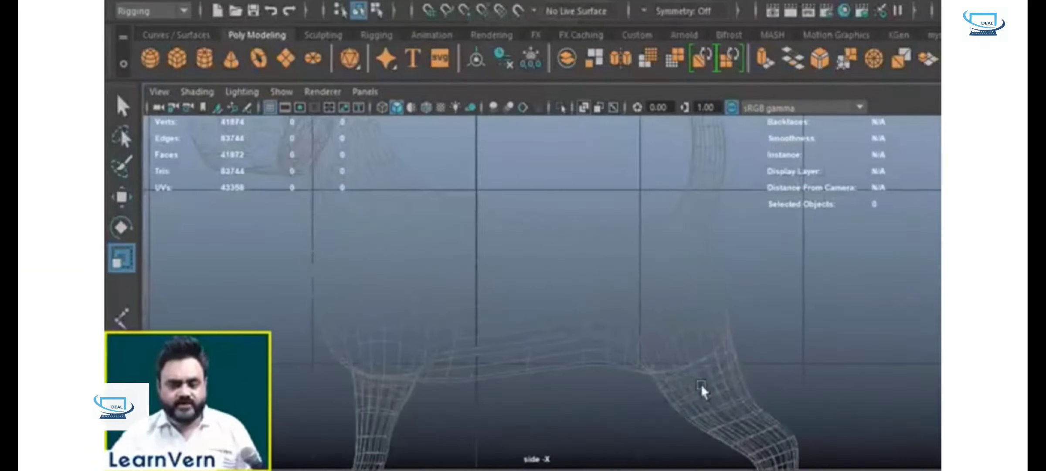
left_click(718, 383)
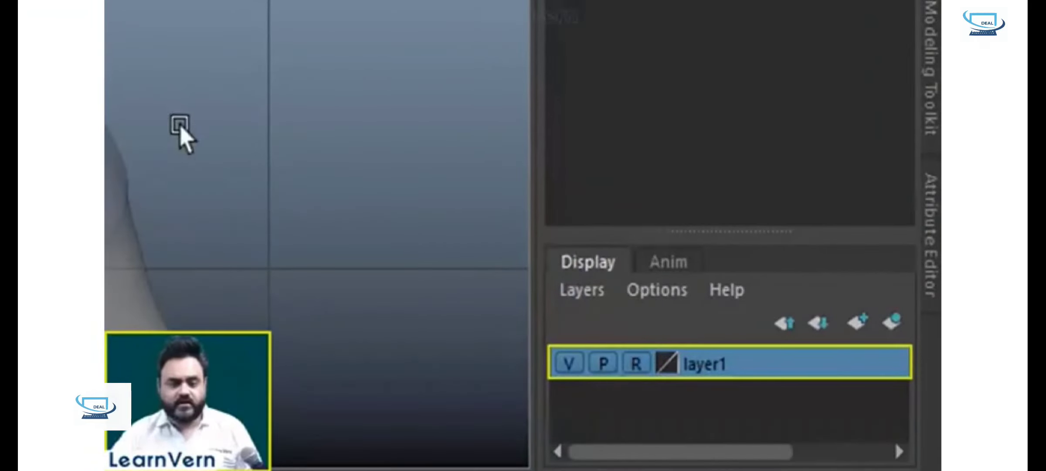
- Start a joint chain in the side view with its root at the dog's hips and three spine joints running forward along the torso
middle_click_drag(107, 261, 117, 18, "alt")
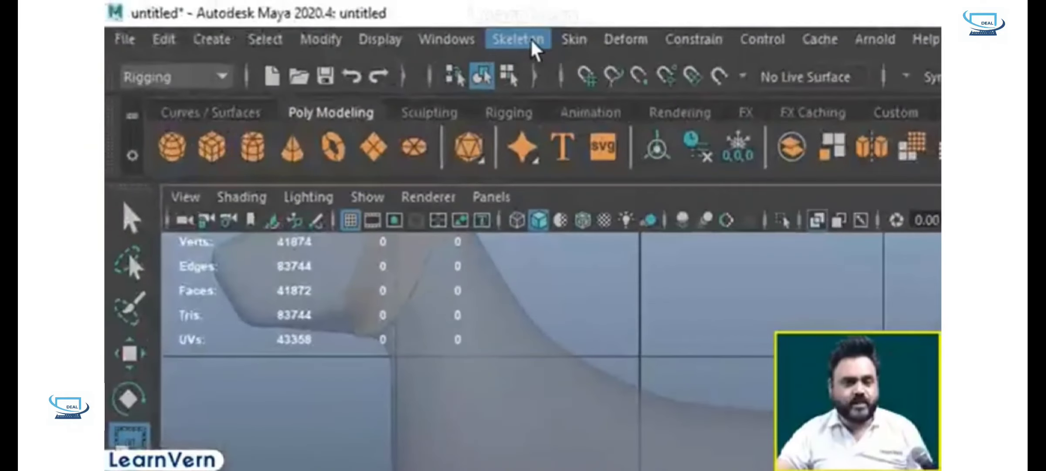
left_click(535, 48)
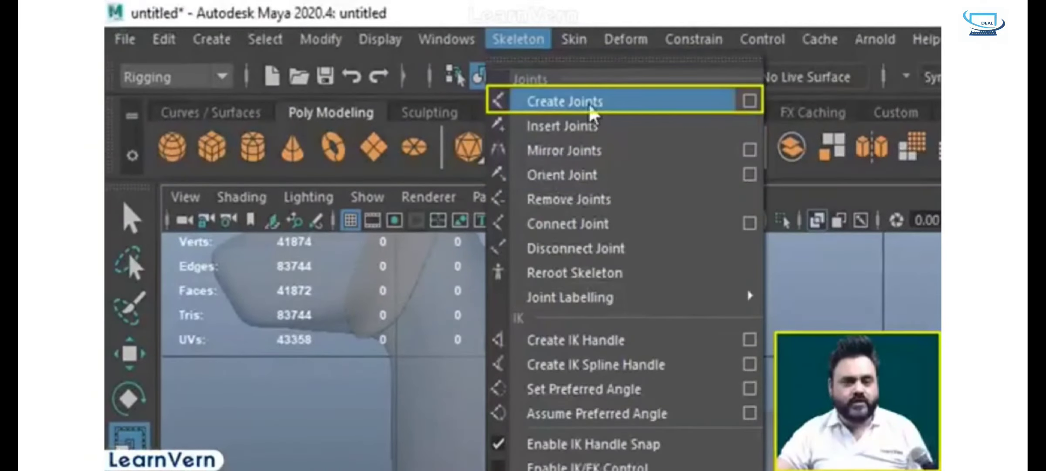
left_click(560, 100)
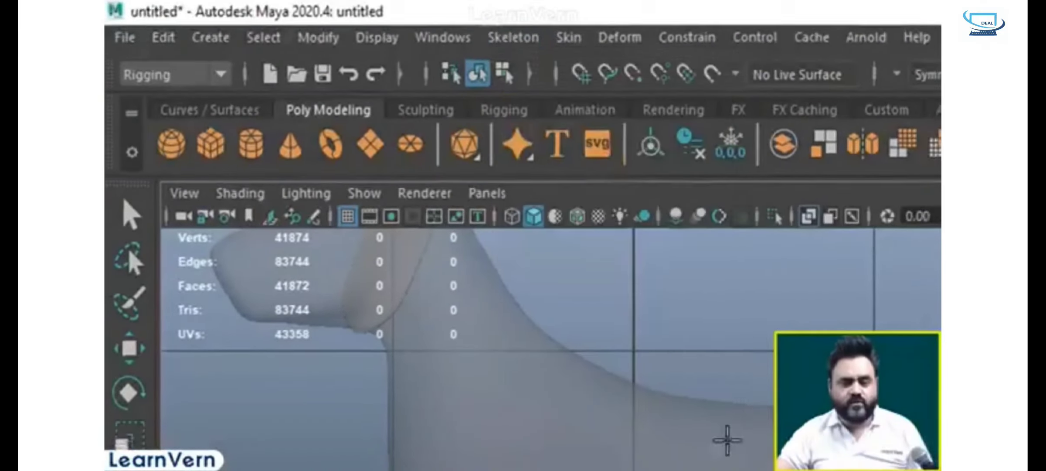
left_click(663, 296)
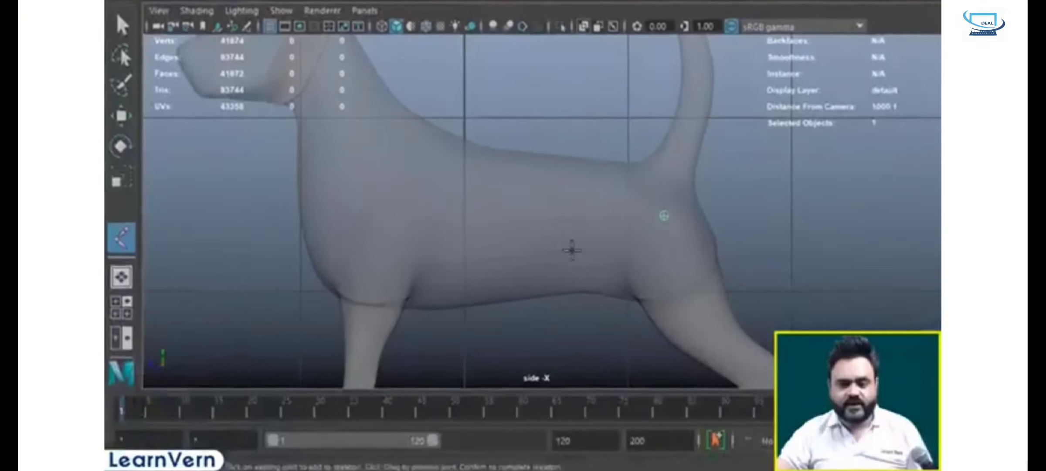
left_click(557, 240)
left_click_drag(602, 233, 621, 226)
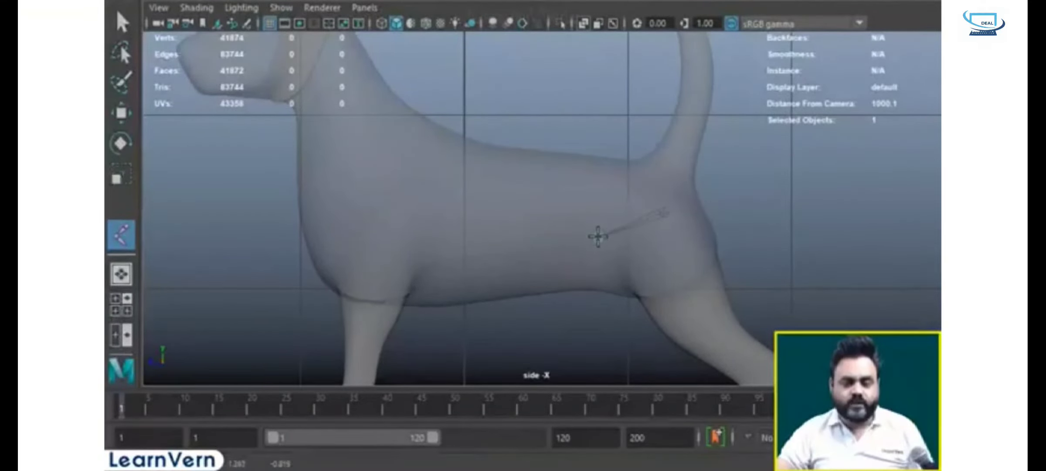
left_click_drag(598, 234, 525, 239)
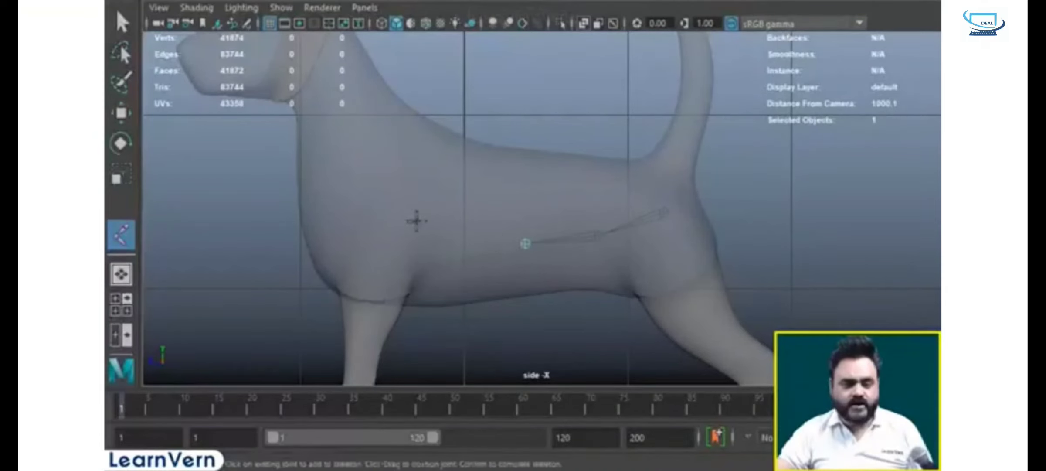
left_click_drag(437, 221, 465, 239)
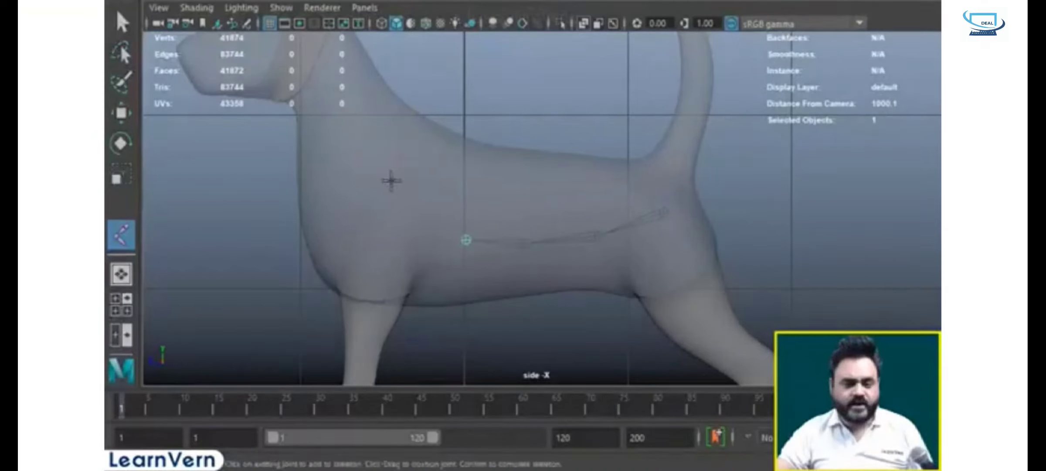
- Continue the chain with joints at the shoulder, upper neck and top of the head, and complete it
left_click_drag(370, 161, 388, 182)
left_click_drag(343, 89, 331, 80)
middle_click_drag(390, 114, 521, 247, "alt")
left_click_drag(423, 157, 421, 136)
key("r")
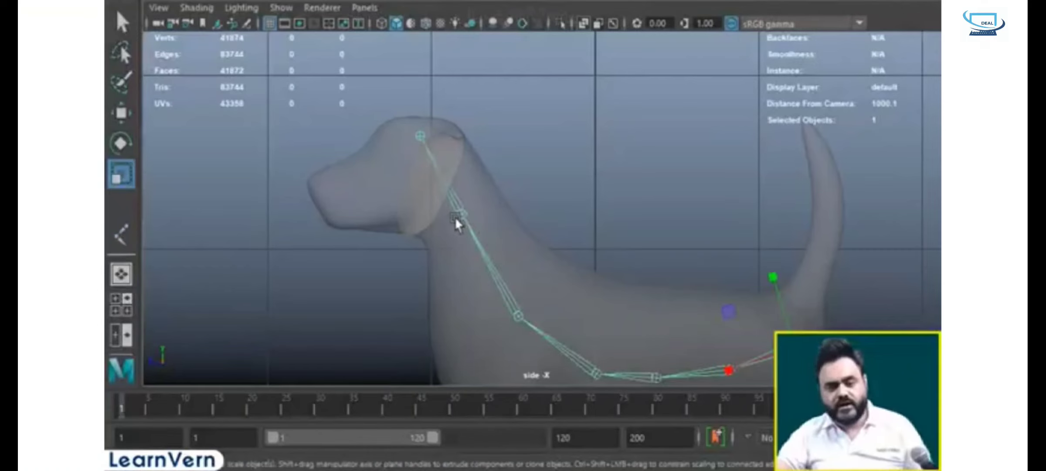
right_click(385, 153)
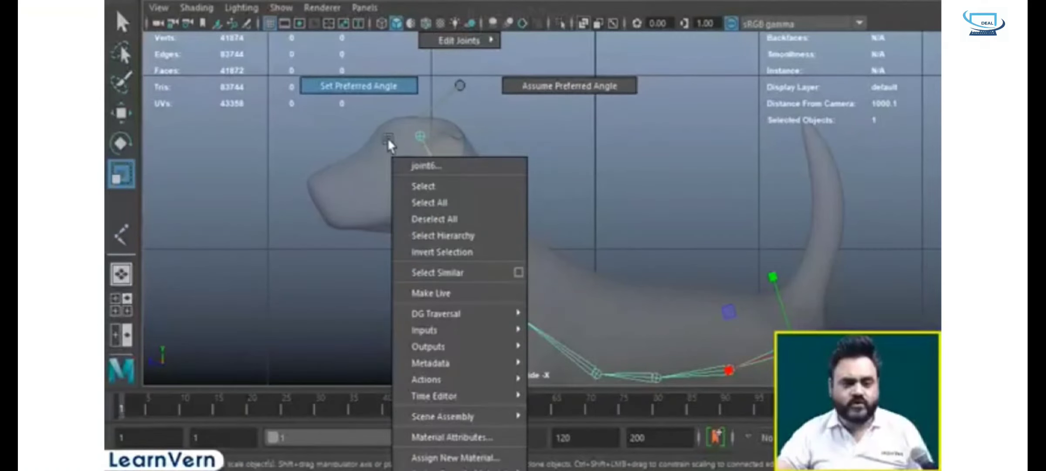
right_click_drag(387, 139, 387, 140)
left_click(539, 199)
- Move the upper neck joint forward toward the throat and adjust the head joint near the top of the skull
left_click(462, 213)
key("w")
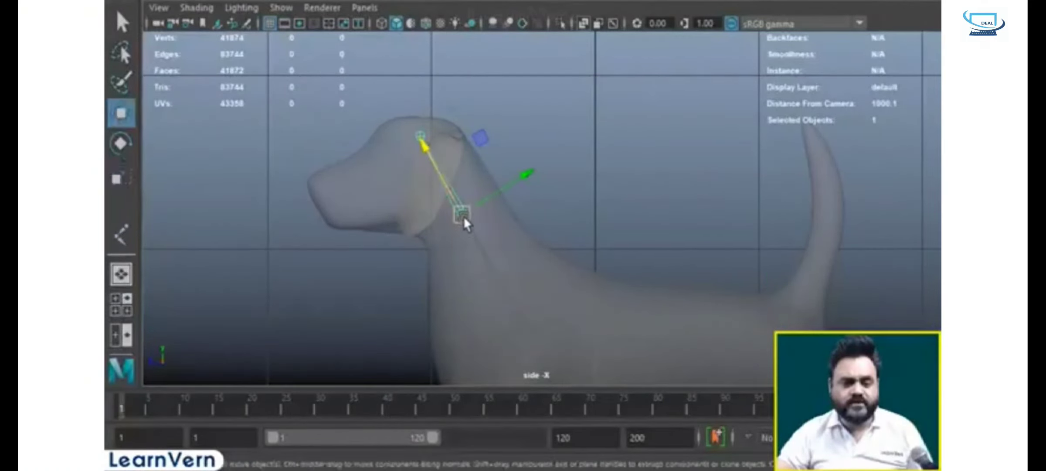
left_click_drag(464, 219, 453, 218)
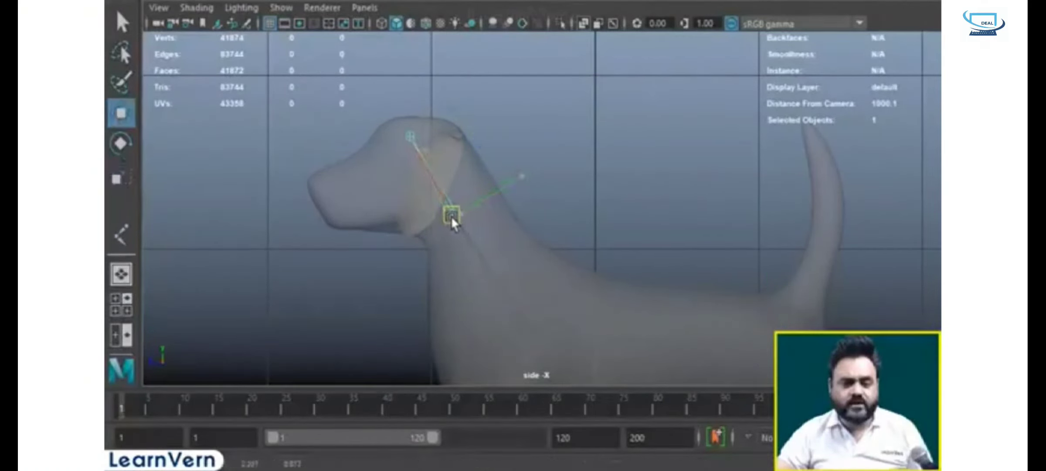
left_click(410, 133)
left_click_drag(410, 133, 425, 133)
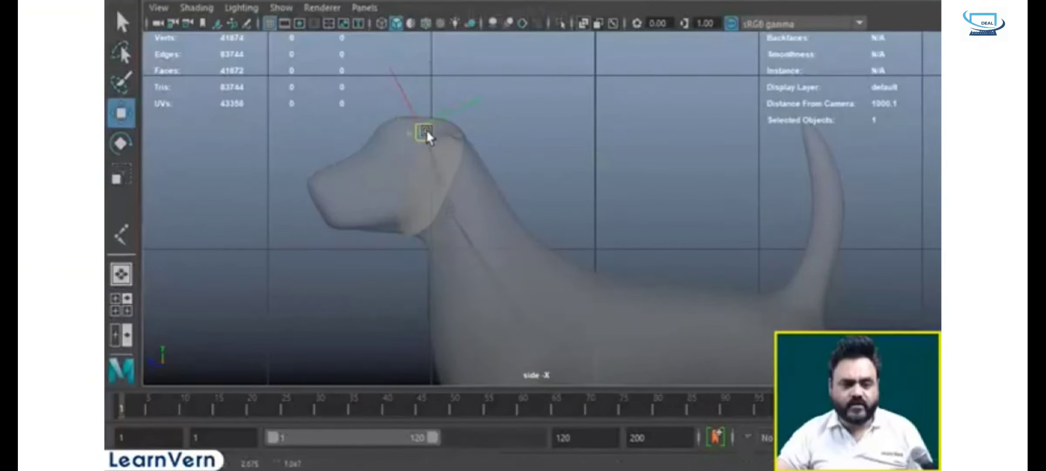
left_click(452, 213)
left_click_drag(450, 212, 435, 209)
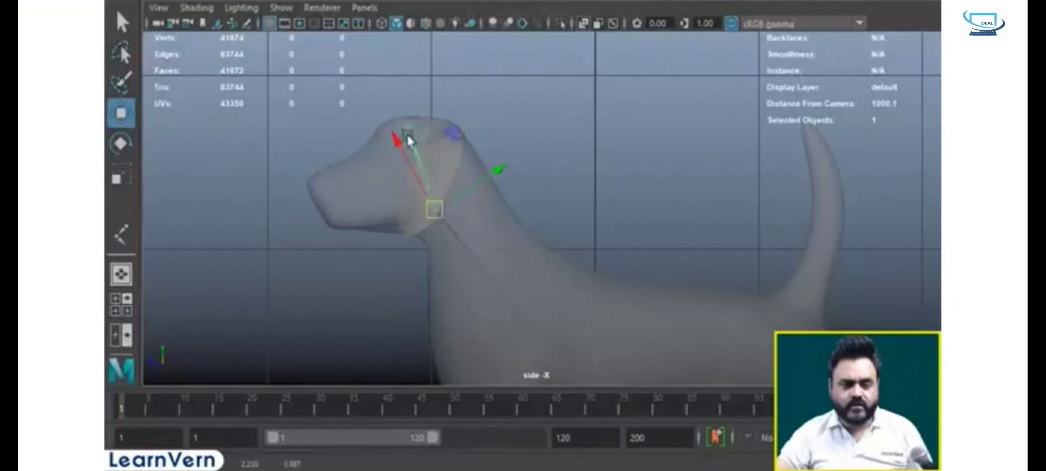
left_click(409, 132)
- Move the lower neck joint slightly down and forward, toward the dog's chest
middle_click_drag(553, 323, 488, 183, "alt")
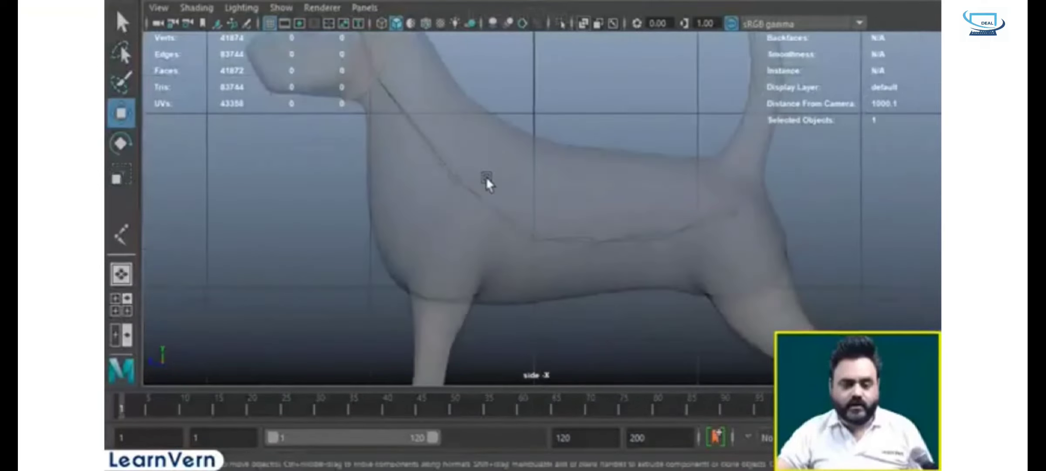
left_click(461, 181)
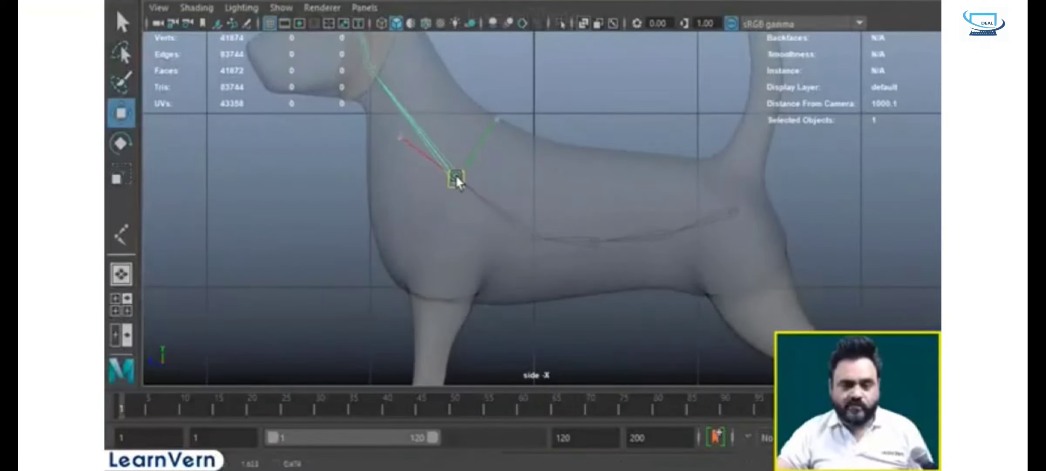
middle_click_drag(480, 202, 572, 299, "alt")
left_click_drag(540, 277, 529, 297)
- Shift the upper neck joint back from the throat and nudge the head joint near the top of the skull
left_click(446, 185)
left_click_drag(446, 186, 463, 183)
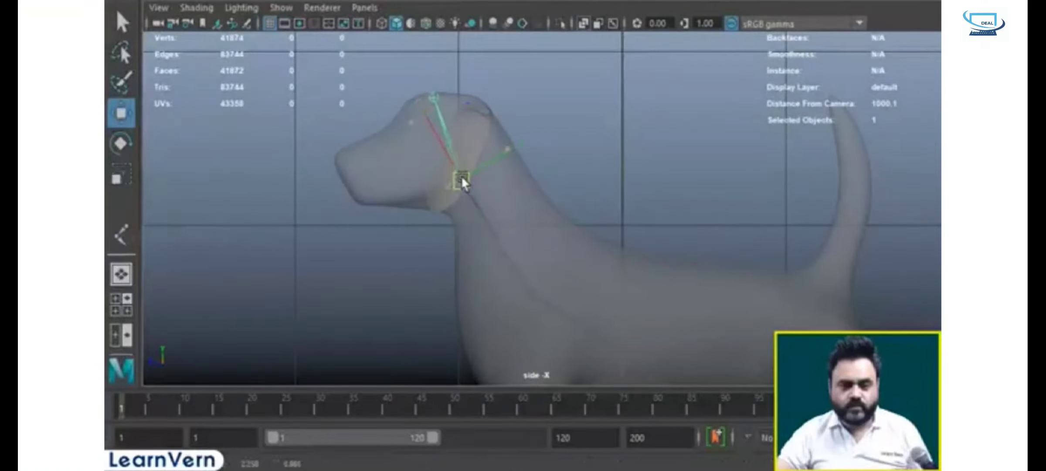
left_click(437, 98)
left_click_drag(438, 98, 440, 100)
- Raise the front and middle spine joints toward the dog's back, and move the root joint up at the hips
middle_click_drag(621, 274, 497, 150, "alt")
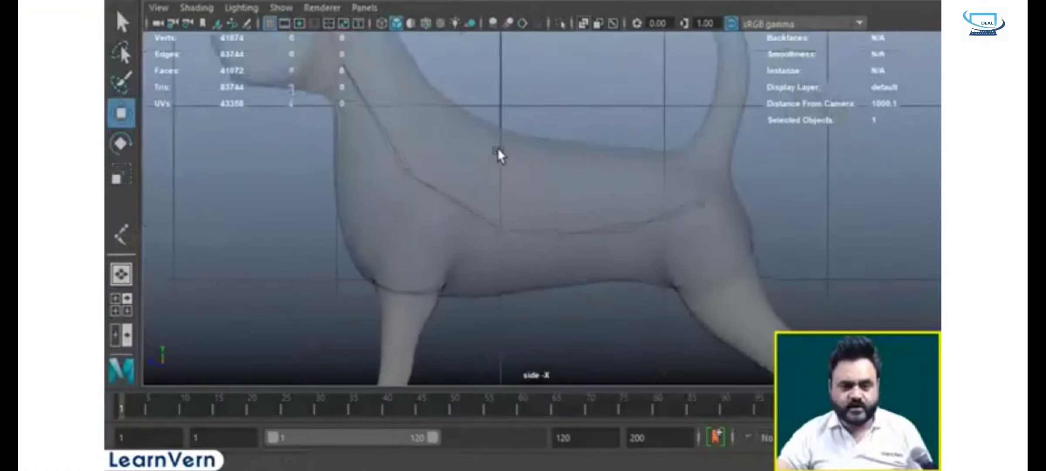
left_click(512, 218)
mouse_move(512, 218)
left_mouse_down()
mouse_move(506, 238)
mouse_move(524, 192)
mouse_move(507, 208)
left_mouse_up()
left_click(557, 232)
left_click_drag(556, 233, 561, 214)
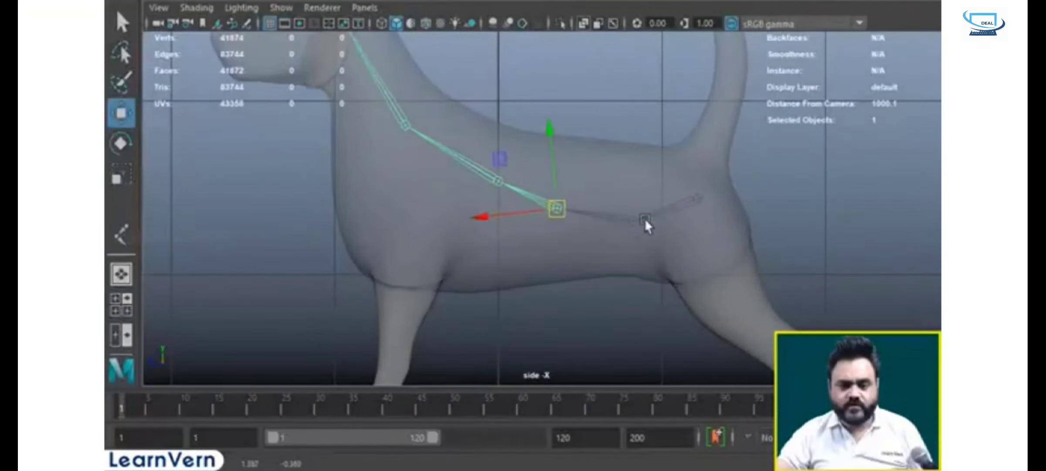
left_click(634, 223)
left_click(701, 197)
left_click_drag(697, 199, 696, 175)
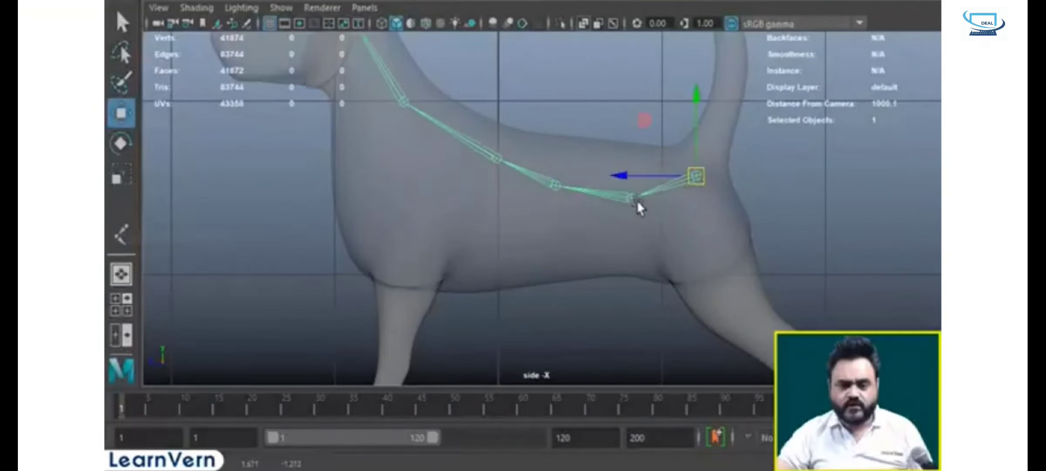
- Shift the spine joints slightly down and forward along the torso, and move the lower neck joint back a little
left_click(633, 202)
left_click_drag(632, 201, 521, 221)
left_click_drag(483, 188, 477, 197)
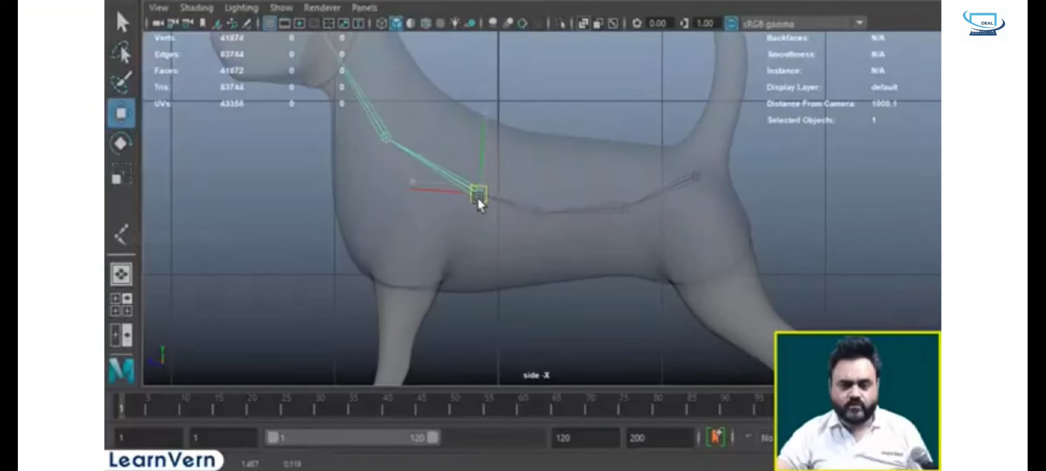
left_click(385, 139)
left_click_drag(385, 139, 401, 133)
- Lower the upper neck joint behind the jaw and adjust the lower neck joint at the base of the neck
middle_click_drag(454, 155, 509, 276, "alt")
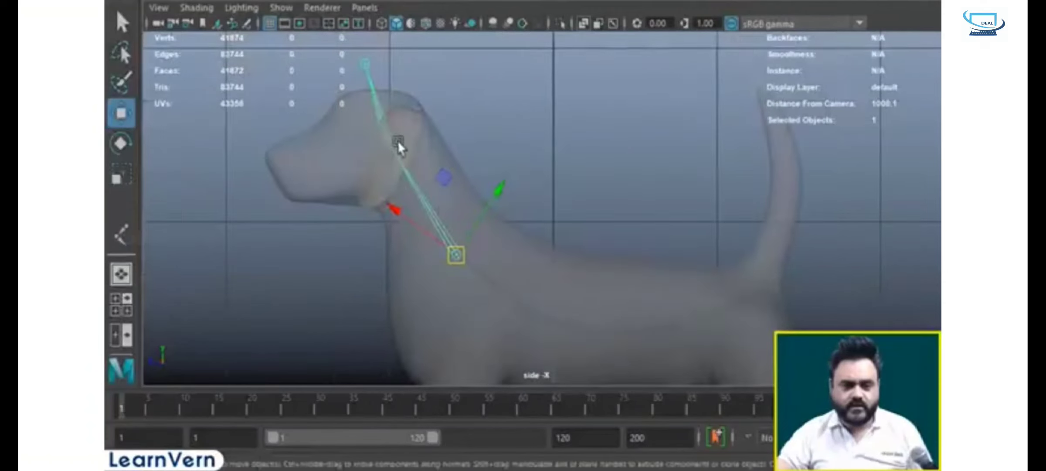
left_click(390, 143)
left_click_drag(396, 149, 400, 167)
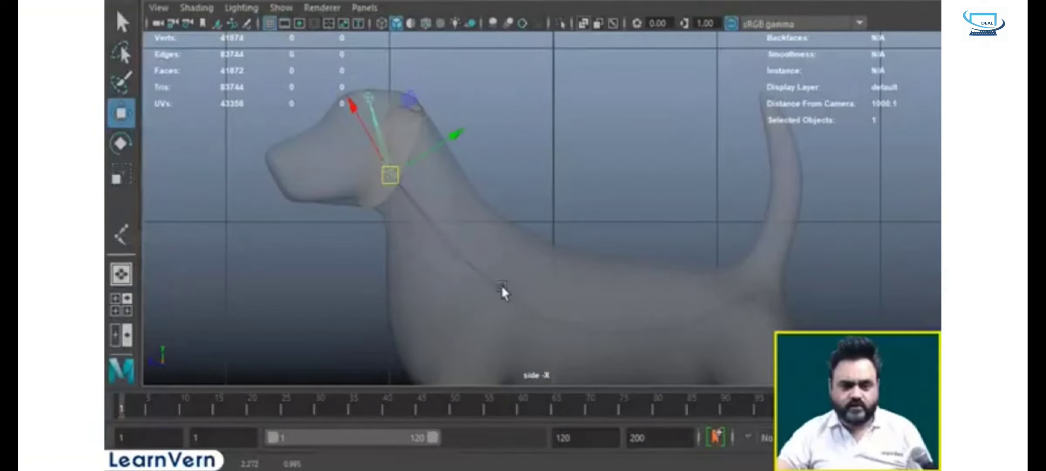
left_click_drag(468, 271, 453, 264)
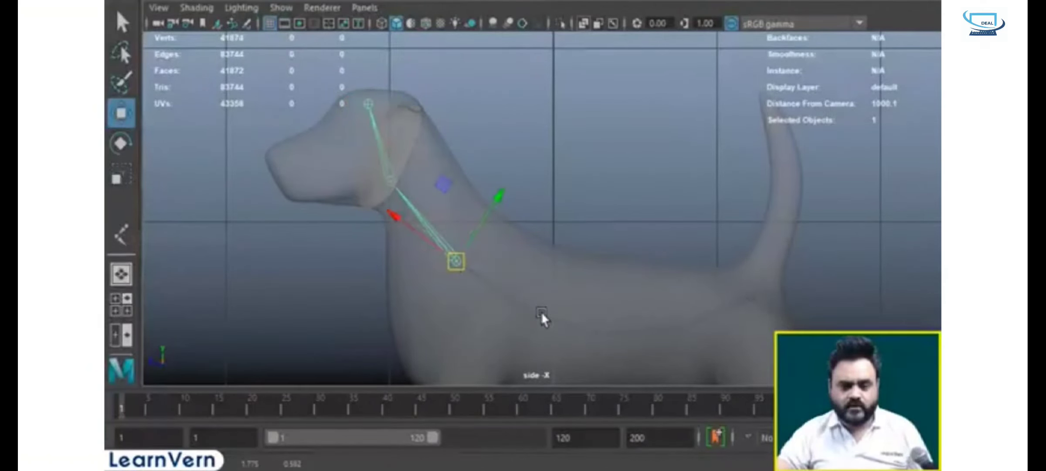
- Move the front spine joint forward into the dog's chest
left_click(537, 313)
left_click_drag(535, 315, 492, 313)
left_click(415, 255)
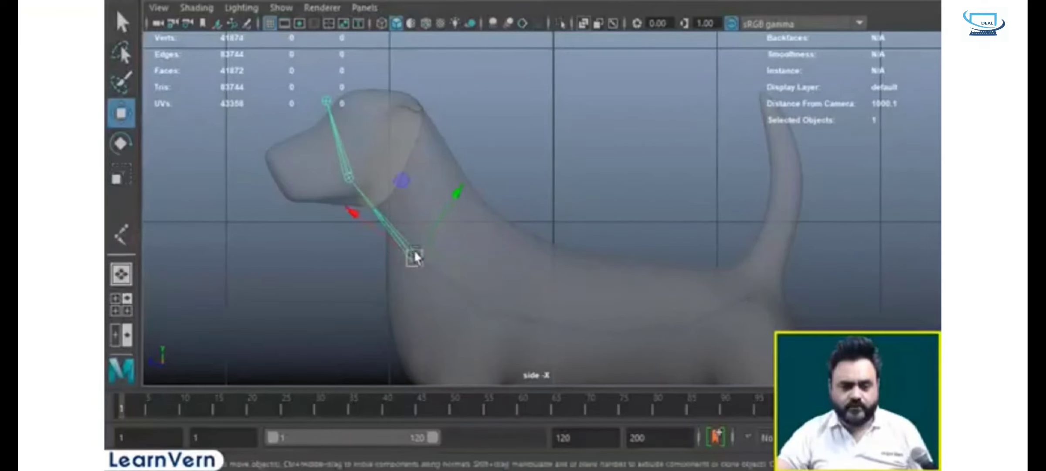
left_click_drag(415, 258, 477, 313)
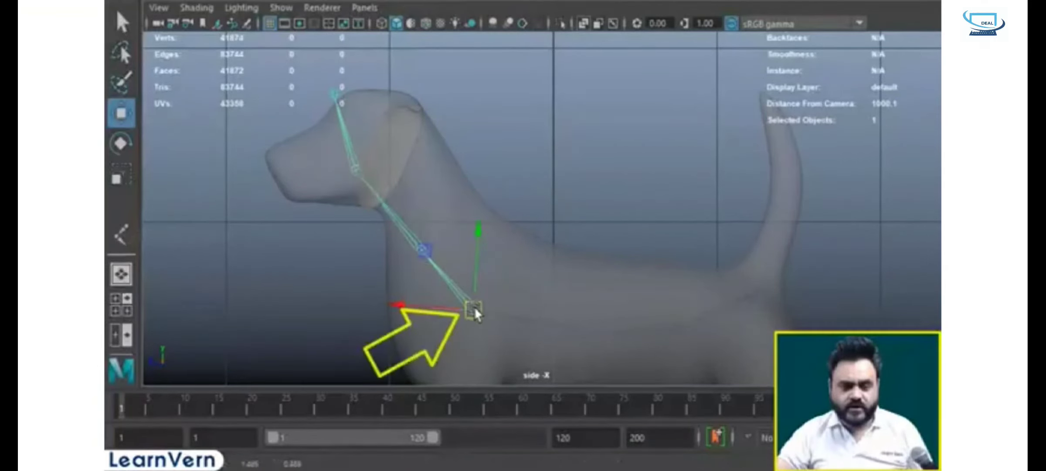
- Move the lower neck joint back inside the neck and shift the upper neck joint down and back behind the jaw
left_click_drag(427, 251, 438, 249)
left_click(444, 232)
left_click(423, 250)
middle_click_drag(409, 222, 439, 301, "alt")
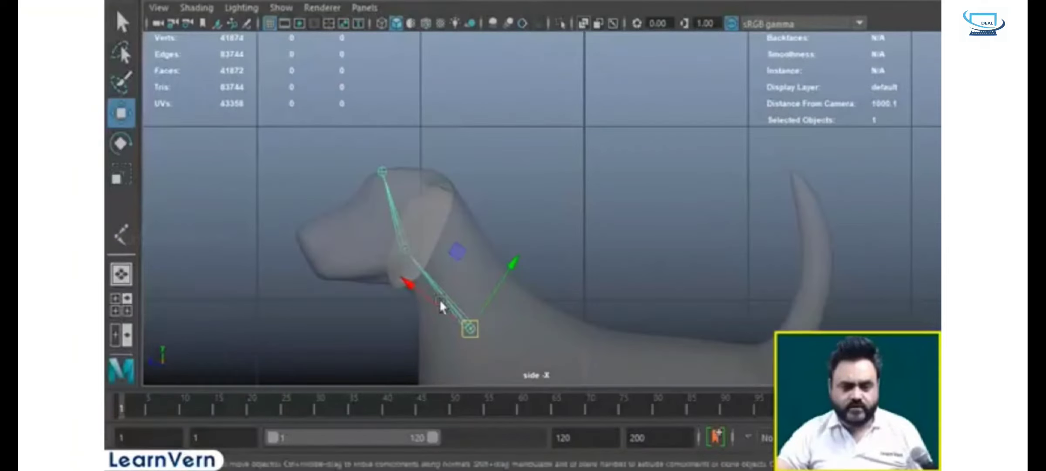
left_click(407, 246)
left_click_drag(407, 247, 423, 262)
- Fine-tune the lower and upper neck joints so the chain curves smoothly from the chest to the head
middle_click_drag(569, 338, 502, 231, "alt")
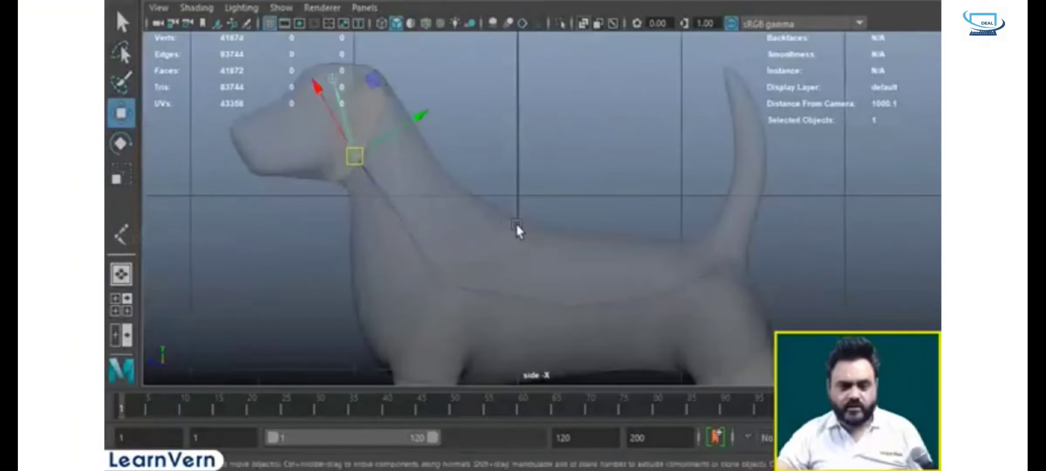
scroll(518, 231, "down", 4)
scroll(477, 288, "up", 3)
left_click(428, 217)
left_click_drag(428, 217, 421, 229)
left_click(382, 173)
left_click_drag(381, 171, 400, 179)
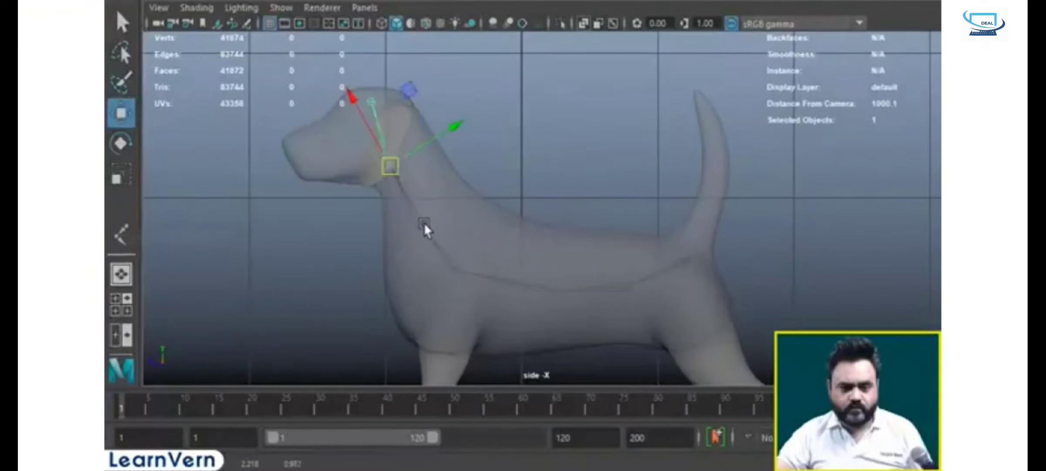
left_click(424, 223)
left_click_drag(424, 223, 419, 232)
left_click(386, 173)
left_click_drag(386, 172, 393, 163)
- Move the middle spine joint slightly forward along the torso and adjust the front spine joint above the front leg
middle_click_drag(680, 327, 605, 266, "alt")
left_click(631, 215)
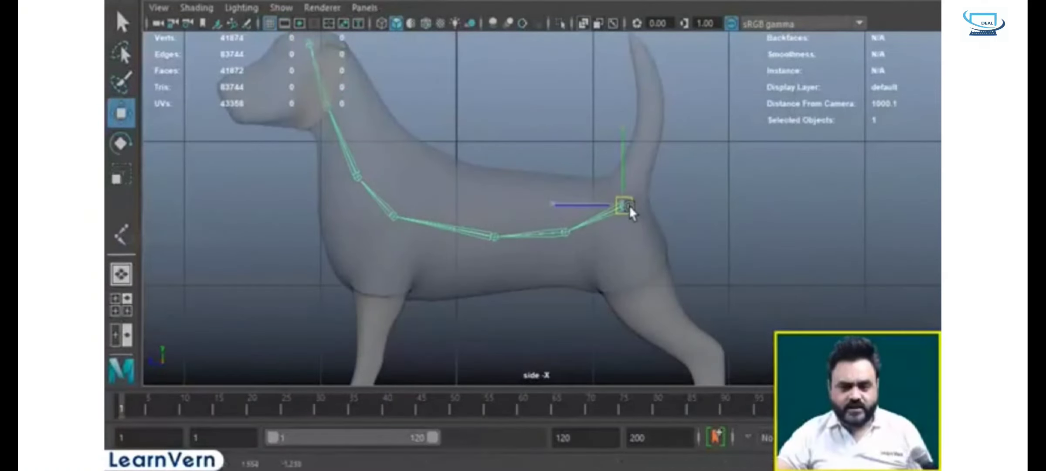
left_click_drag(626, 210, 496, 239)
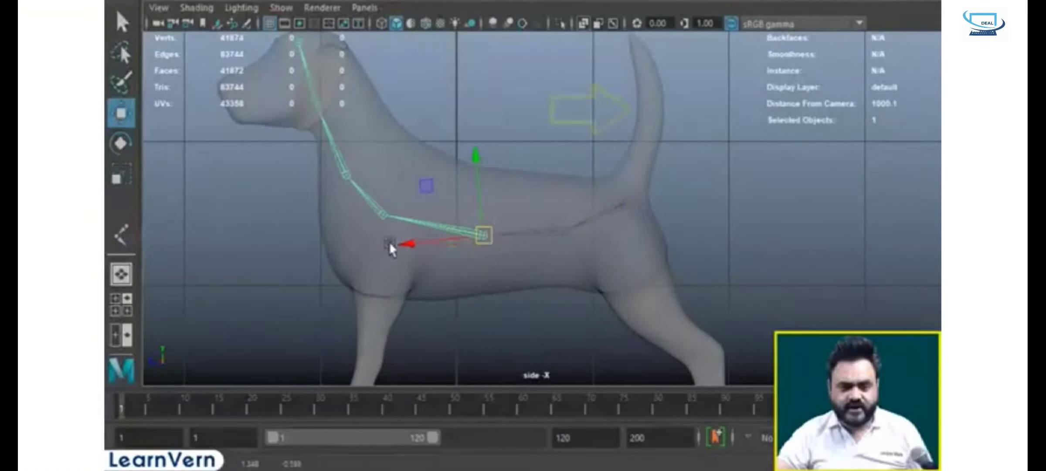
left_click(396, 222)
left_click_drag(397, 225, 400, 218)
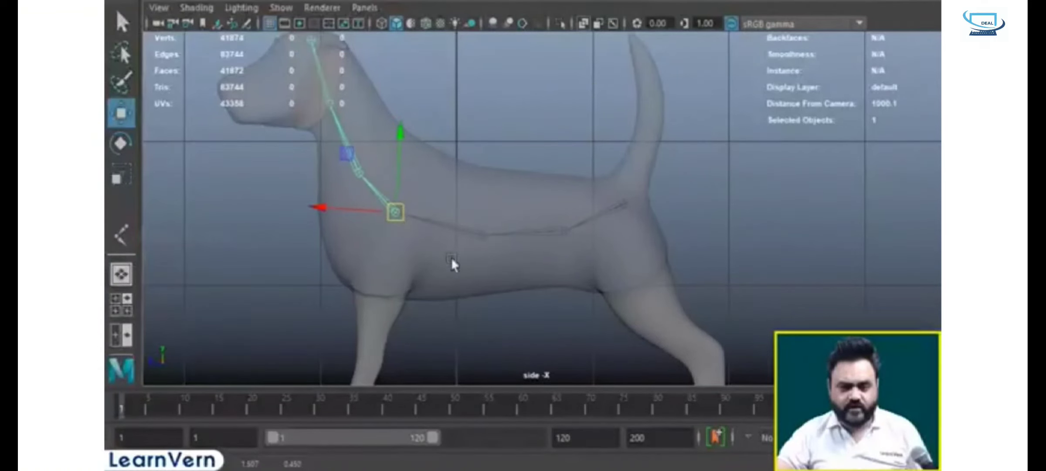
- Fine-tune the height of the root joint at the dog's hips
left_click(488, 236)
left_click(565, 232)
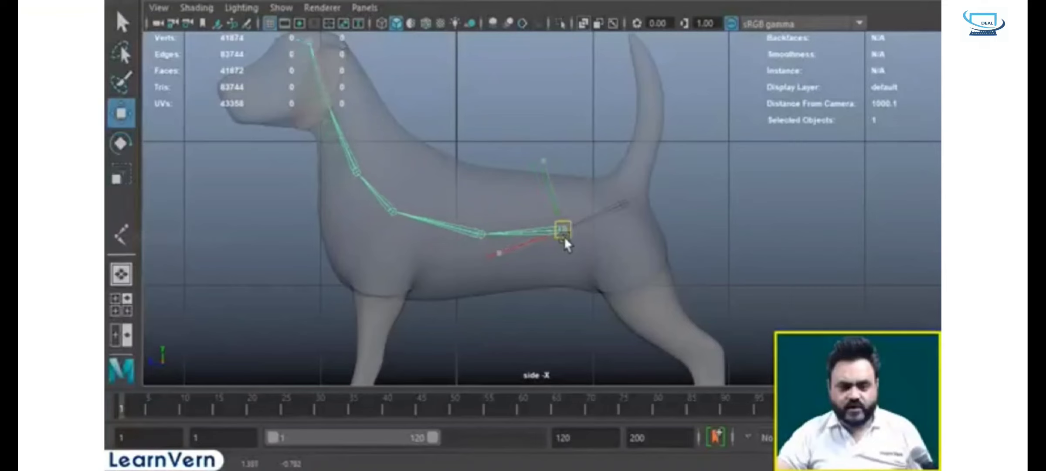
left_click(624, 203)
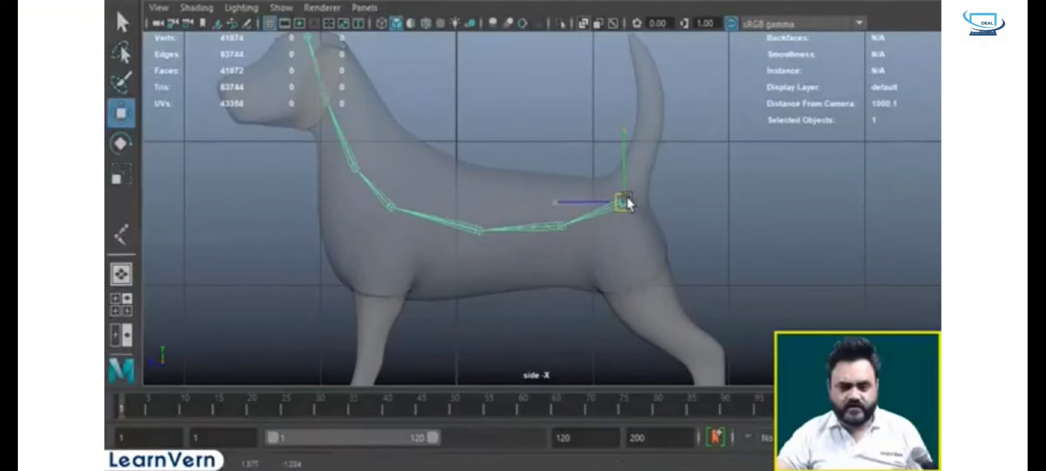
left_click_drag(627, 203, 626, 211)
- Add two joints up the tail, branching from the root joint at the hips, and complete the chain
key("g")
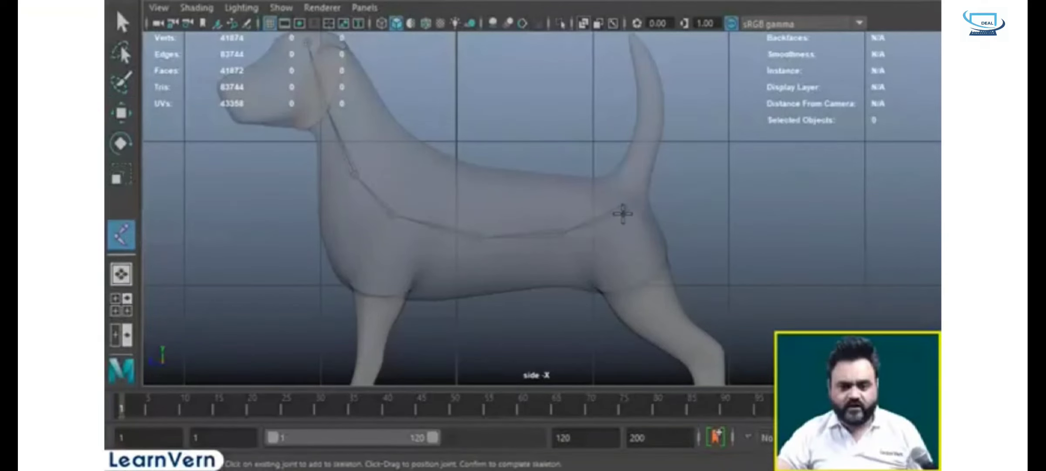
left_click(648, 148)
middle_click_drag(659, 179, 654, 226, "alt")
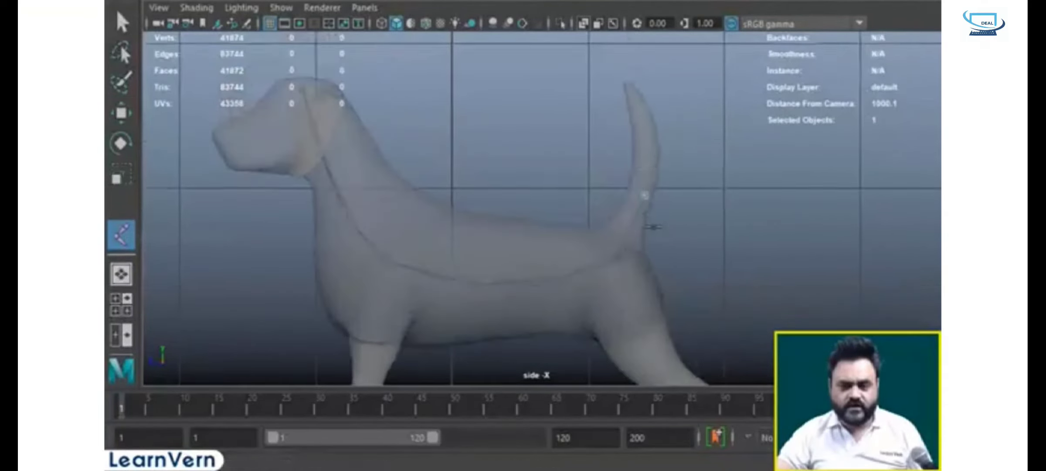
left_click(642, 109)
left_click(646, 125)
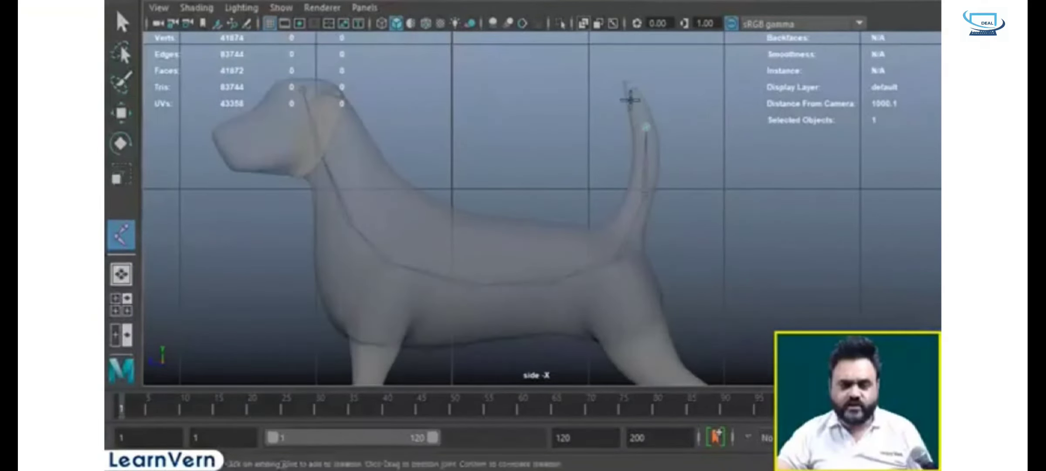
key("w")
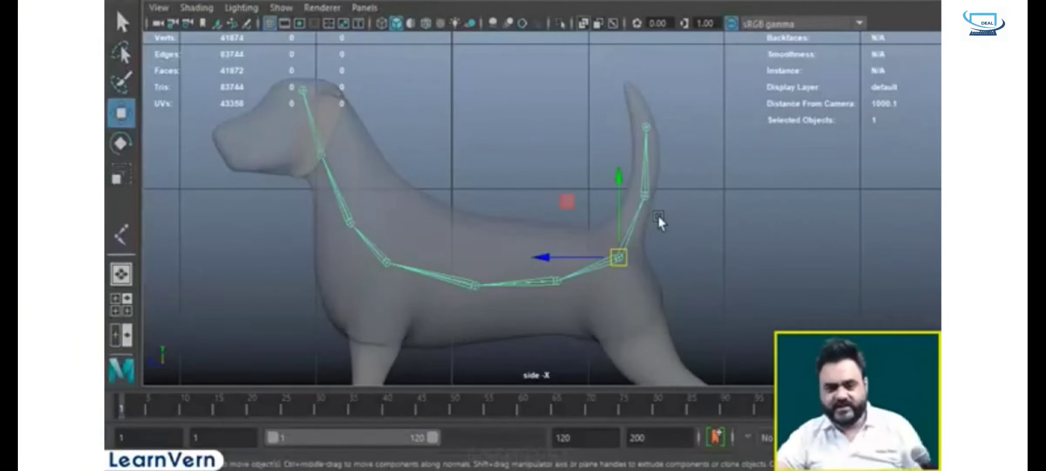
- Adjust the root joint at the base of the tail and raise the rear spine joint slightly
middle_click_drag(634, 288, 624, 213, "alt")
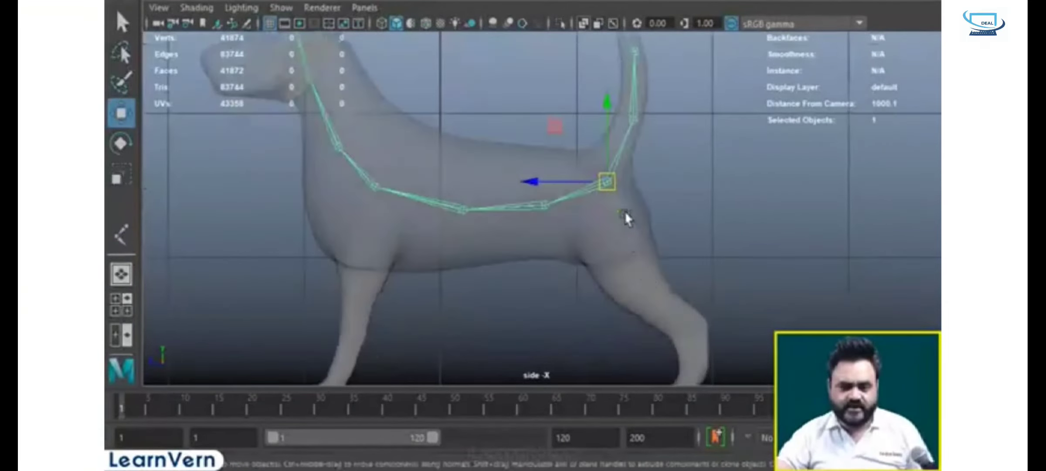
scroll(624, 243, "up", 1)
left_click_drag(620, 184, 611, 185)
left_click(621, 245)
left_click(609, 182)
left_click(544, 212)
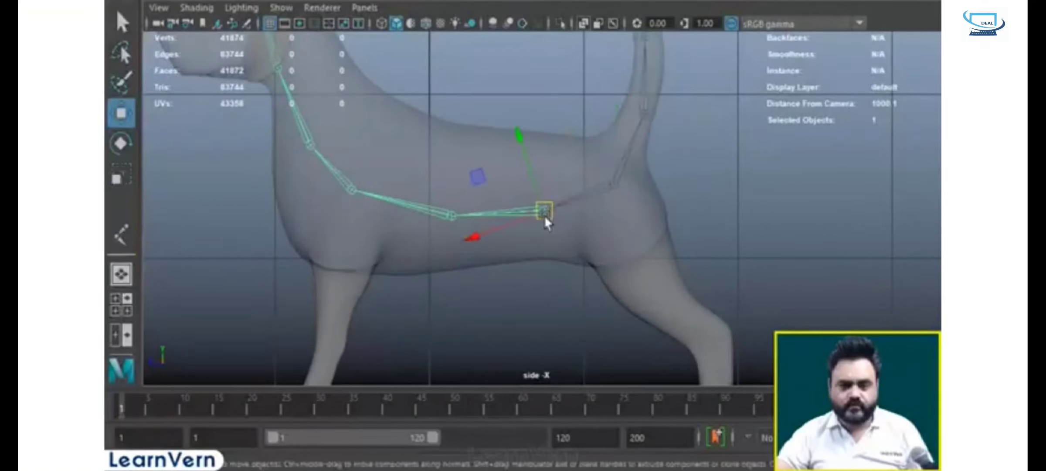
left_click_drag(546, 212, 550, 206)
- Nudge the head joint toward the top of the skull and raise the root joint slightly at the hips
middle_click_drag(516, 285, 588, 365, "alt")
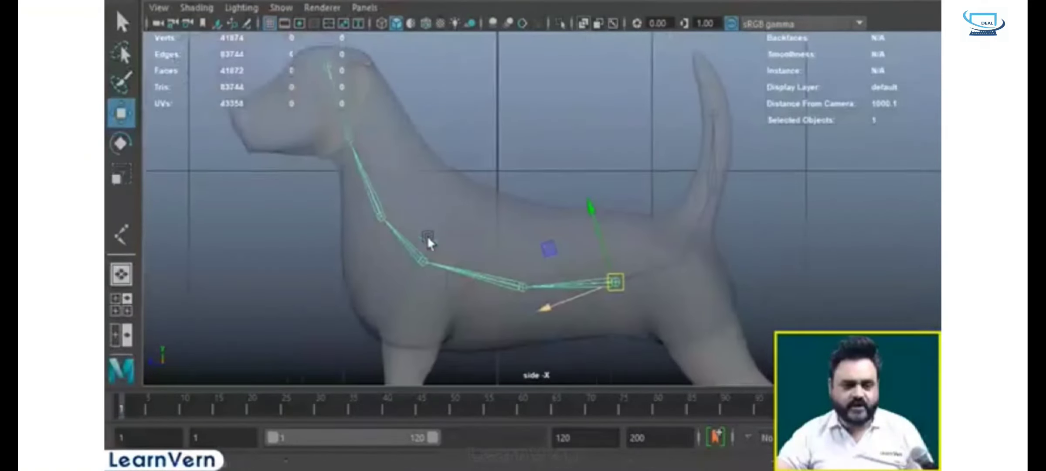
left_click(333, 72)
left_click_drag(332, 71, 331, 68)
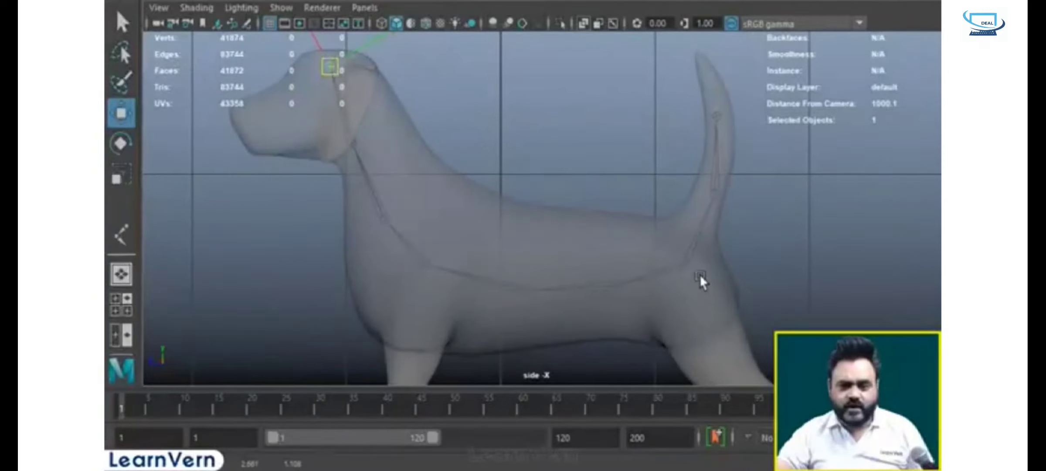
left_click(686, 267)
left_click_drag(684, 263, 684, 258)
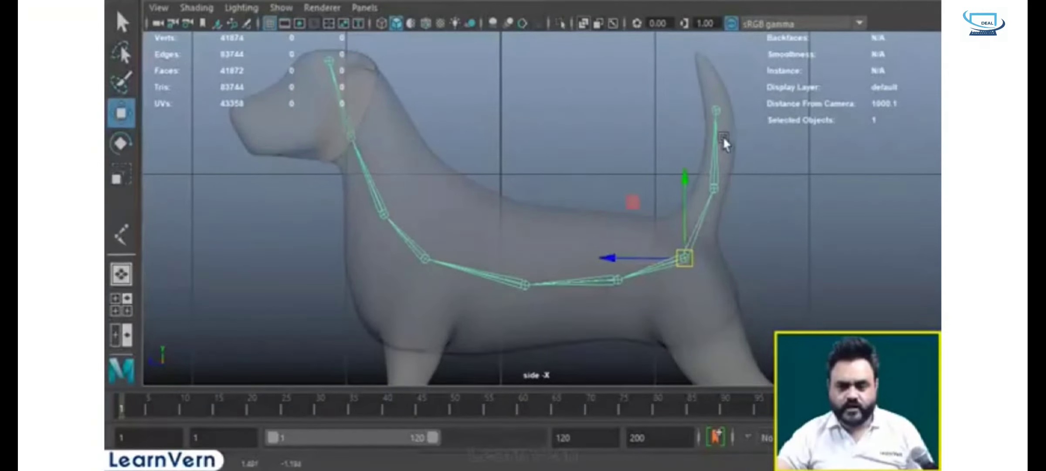
- Move the end tail joint up toward the tail tip and adjust the middle tail joint inside the mesh
left_click(717, 111)
left_click_drag(719, 112, 729, 105)
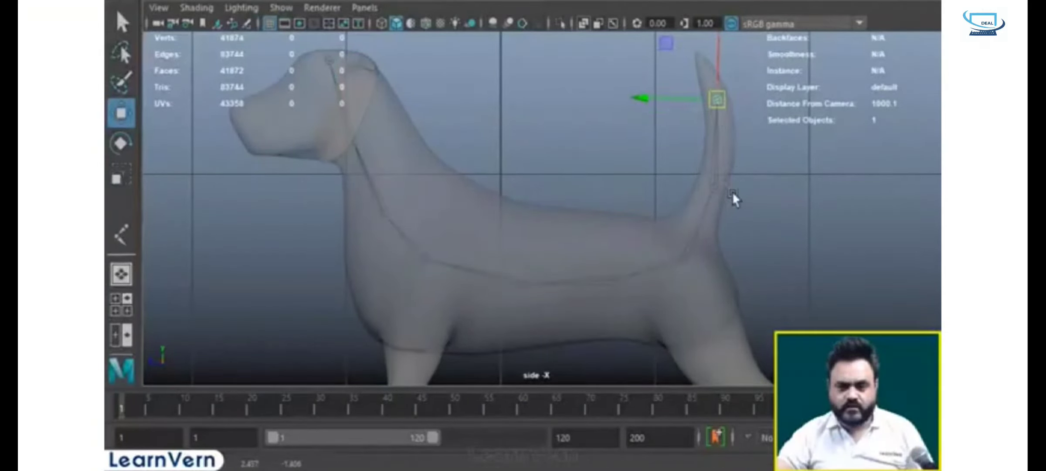
left_click(720, 191)
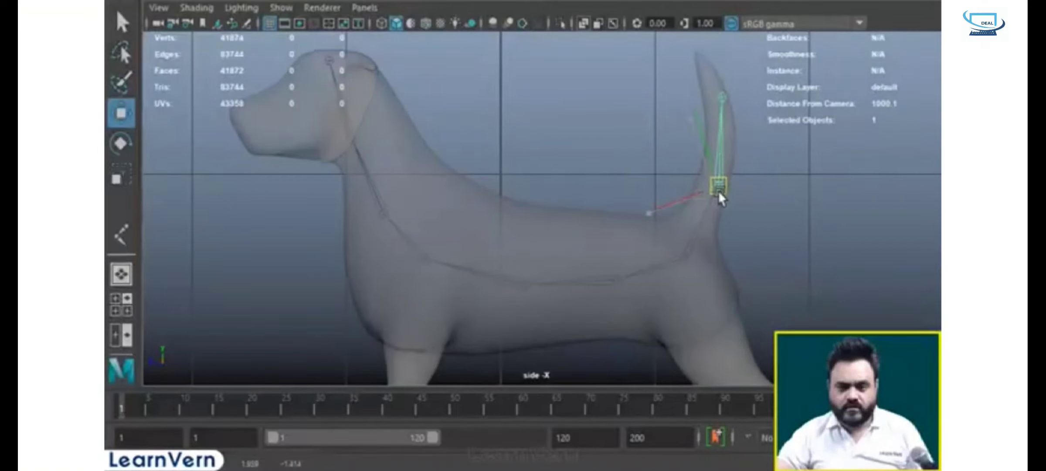
left_click(718, 101)
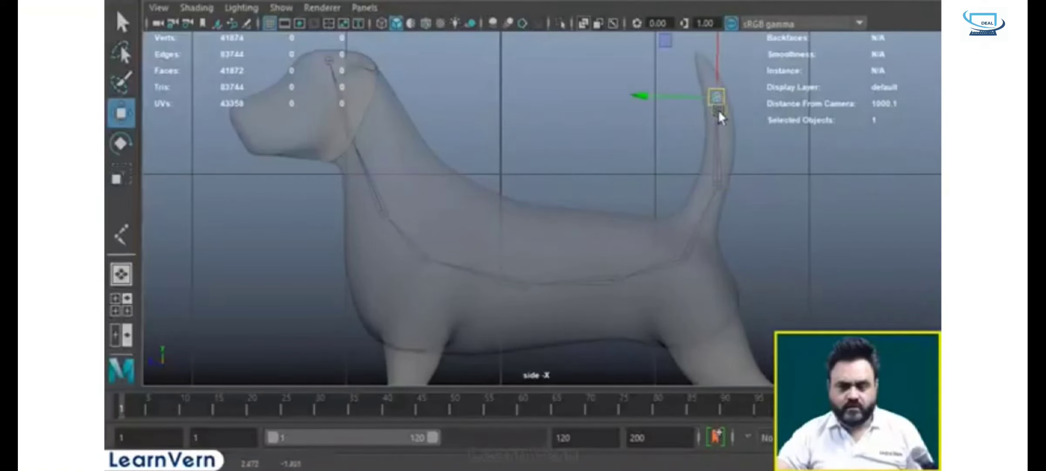
- Try to draw a four-joint chain for the front leg, from the shoulder down through the knee and ankle to the toe
middle_click_drag(528, 308, 541, 262, "alt")
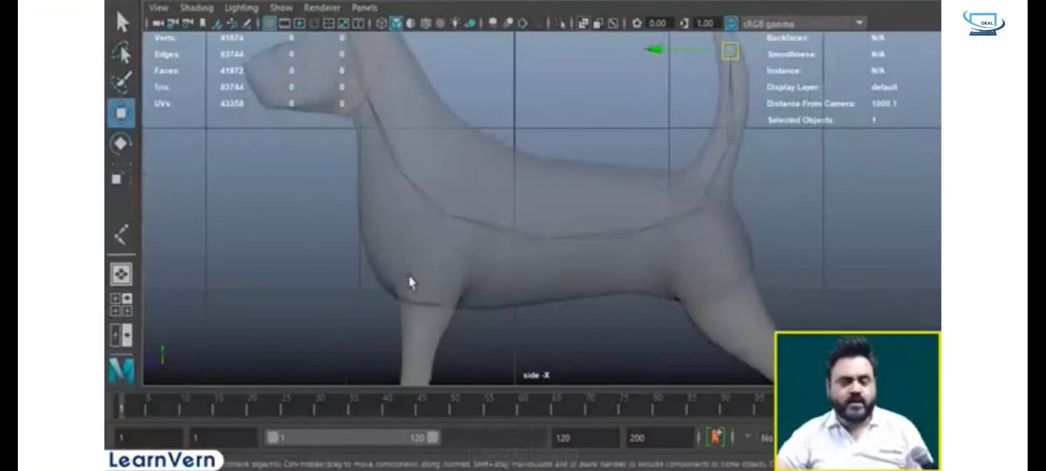
middle_click_drag(411, 284, 432, 252, "alt")
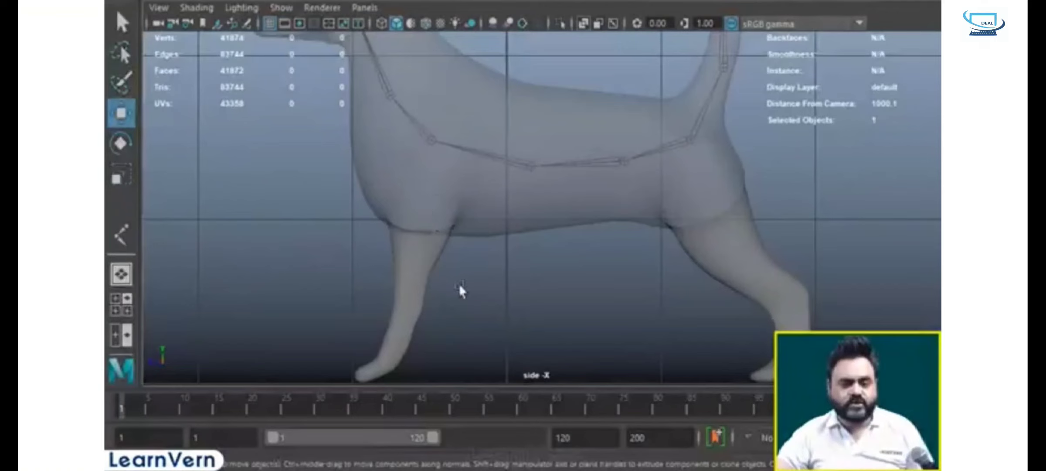
left_click(121, 235)
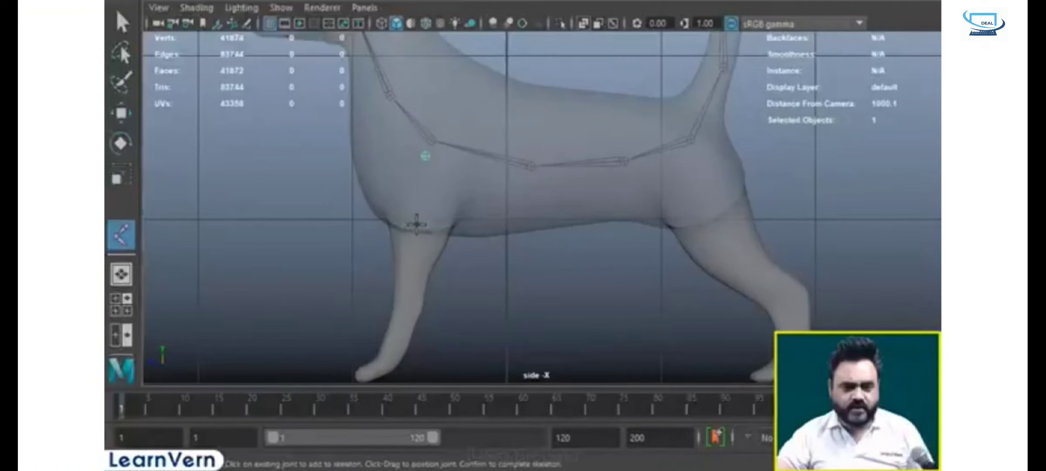
left_click(413, 228)
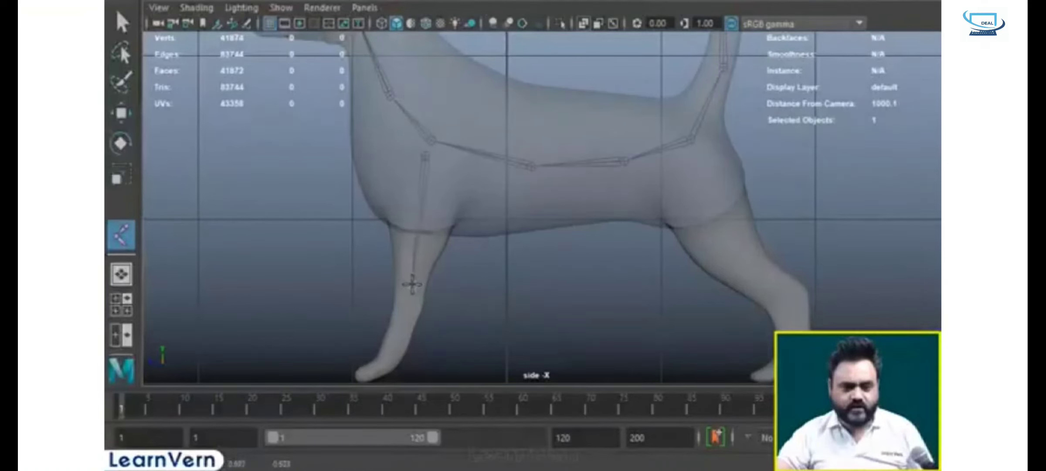
middle_click_drag(415, 320, 444, 269, "alt")
left_click(423, 308)
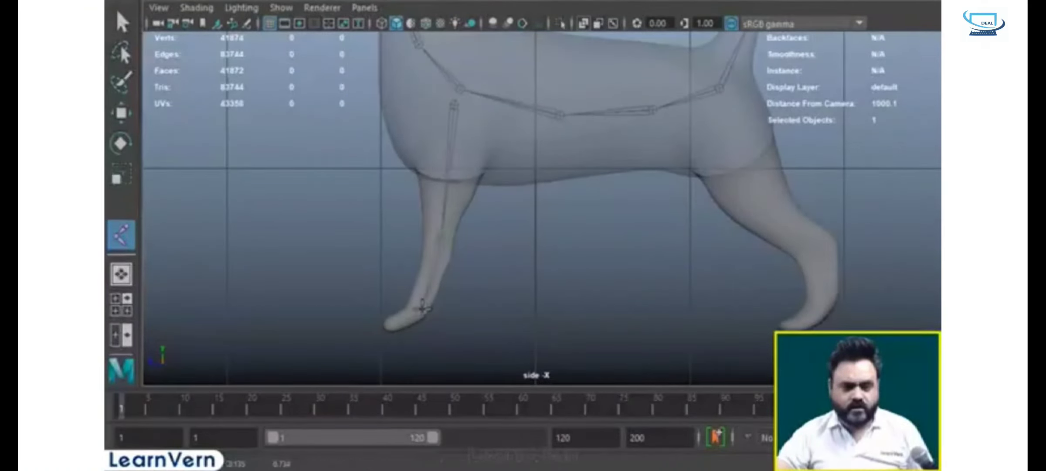
left_click(391, 323)
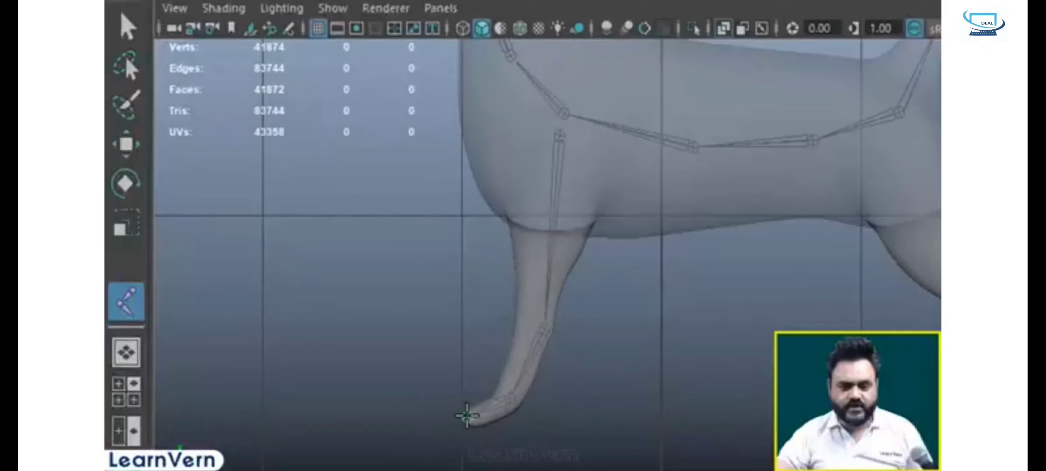
key("w")
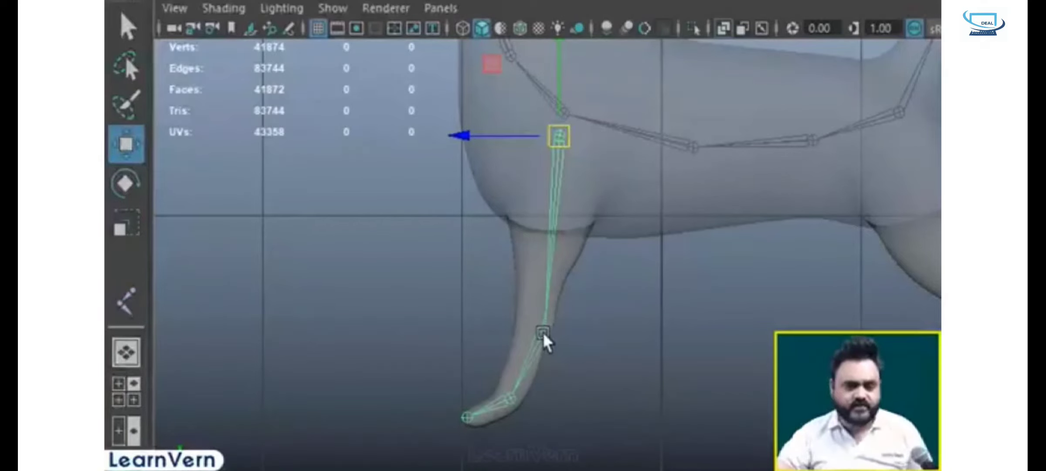
- Try adjusting the knee, ankle and shoulder joints of the four-joint front leg chain inside the mesh
left_click(543, 334)
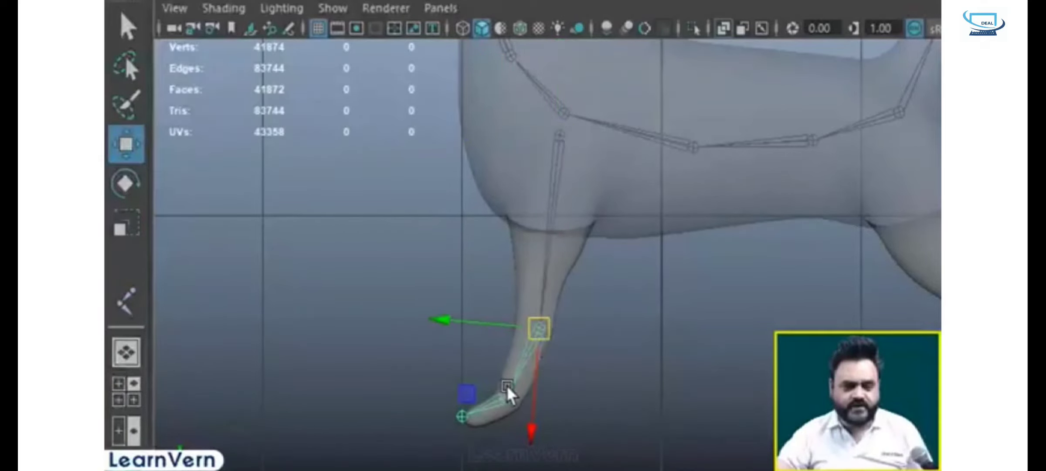
left_click(508, 388)
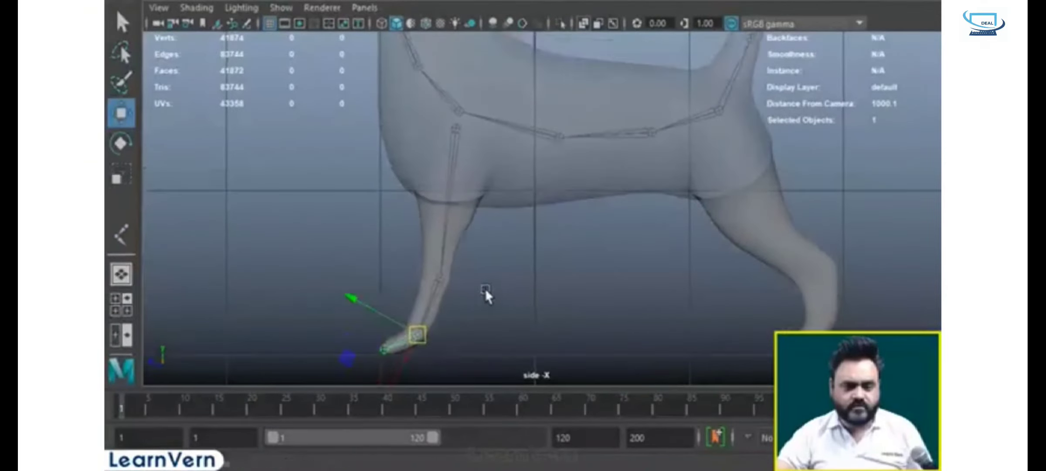
left_click(454, 129)
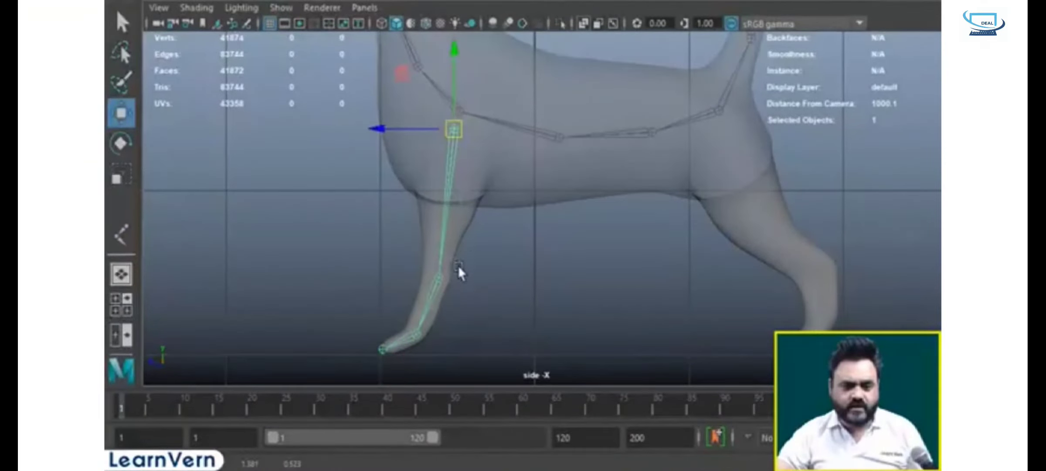
left_click(440, 275)
middle_click_drag(498, 293, 500, 277, "alt")
scroll(452, 190, "up", 1)
middle_click_drag(496, 195, 509, 259, "alt")
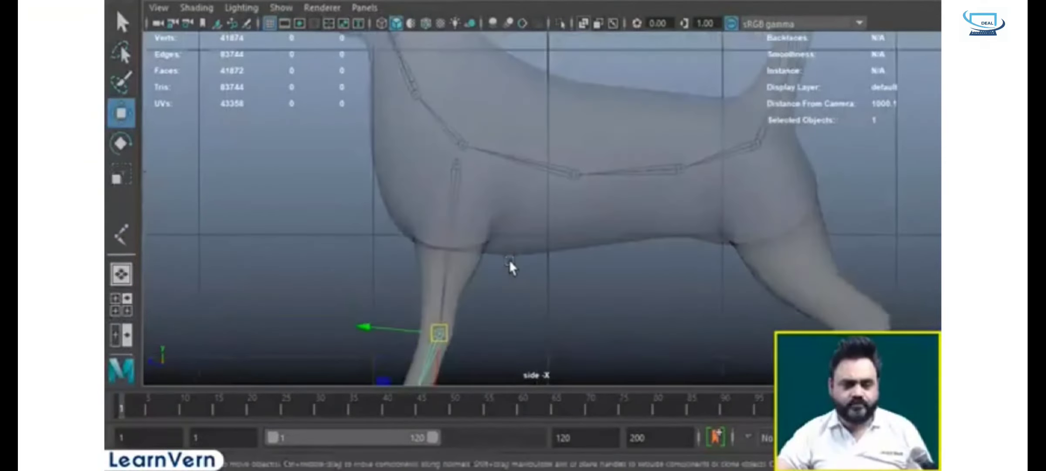
scroll(501, 247, "up", 2)
middle_click_drag(478, 206, 470, 171, "alt")
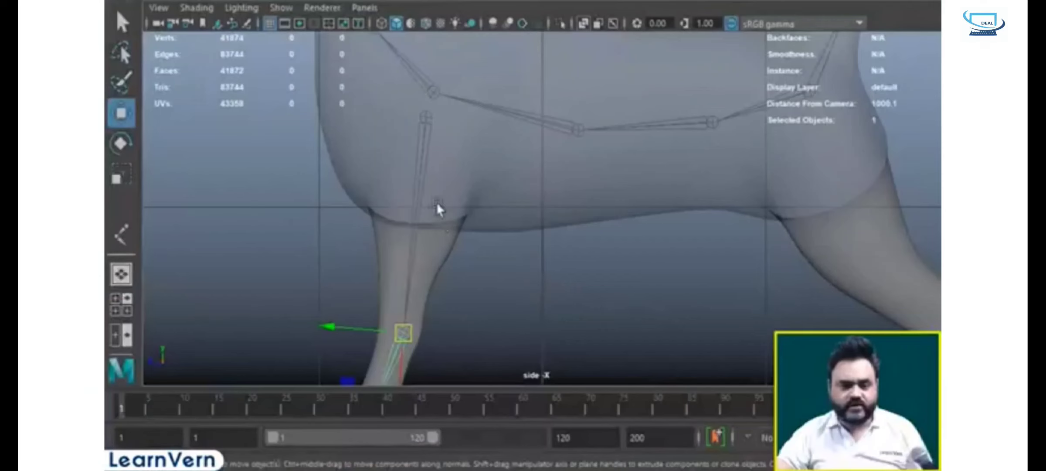
- Undo the front leg joint adjustments and remove the whole four-joint chain
key("ctrl+z")
key("ctrl+z")
key("ctrl+z")
key("ctrl+z")
key("ctrl+z")
key("ctrl+z")
key("ctrl+z")
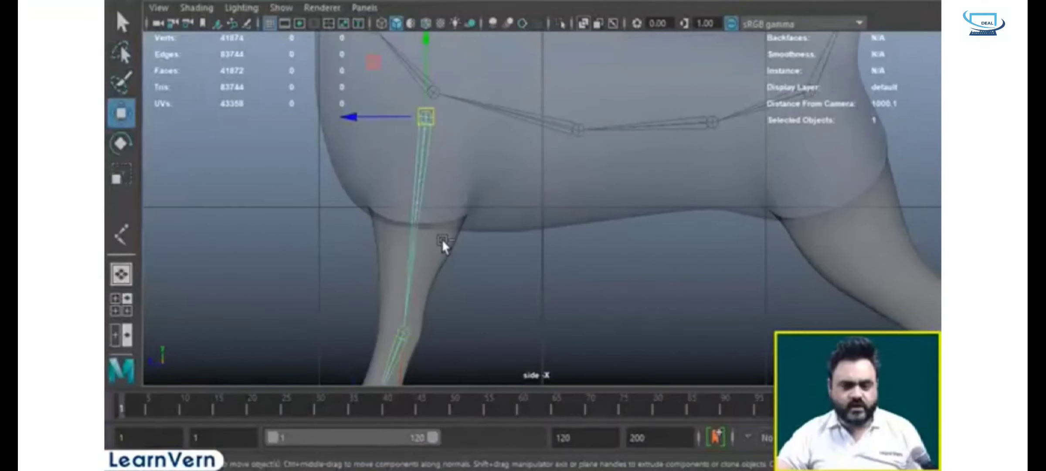
key("ctrl+z")
key("ctrl+z")
key("ctrl+z")
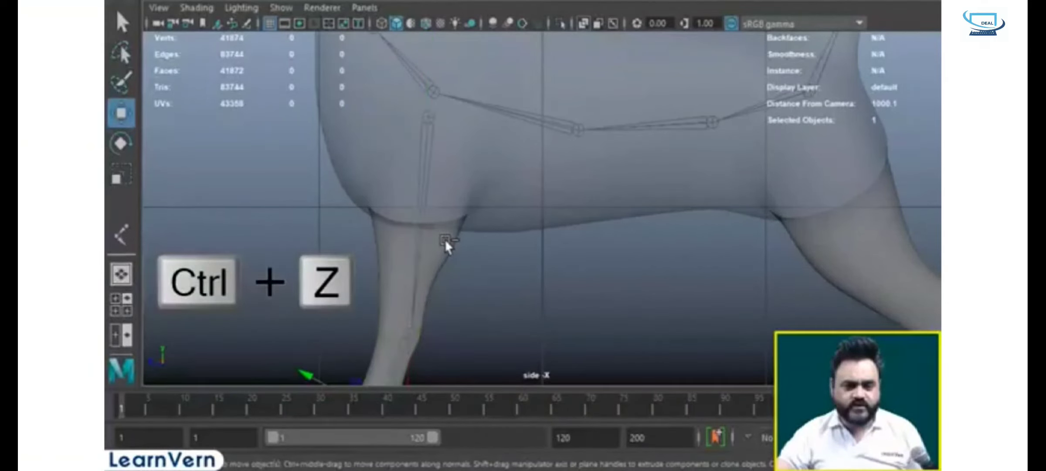
- Draw a five-joint front leg chain from just below the front spine joint through the upper leg, knee and ankle to the toe
left_click(124, 241)
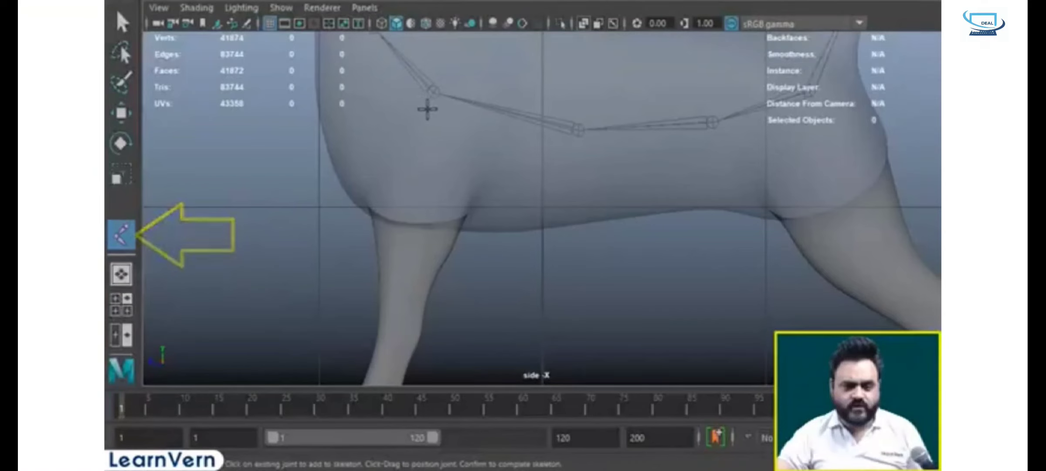
left_click(430, 109)
left_click(416, 216)
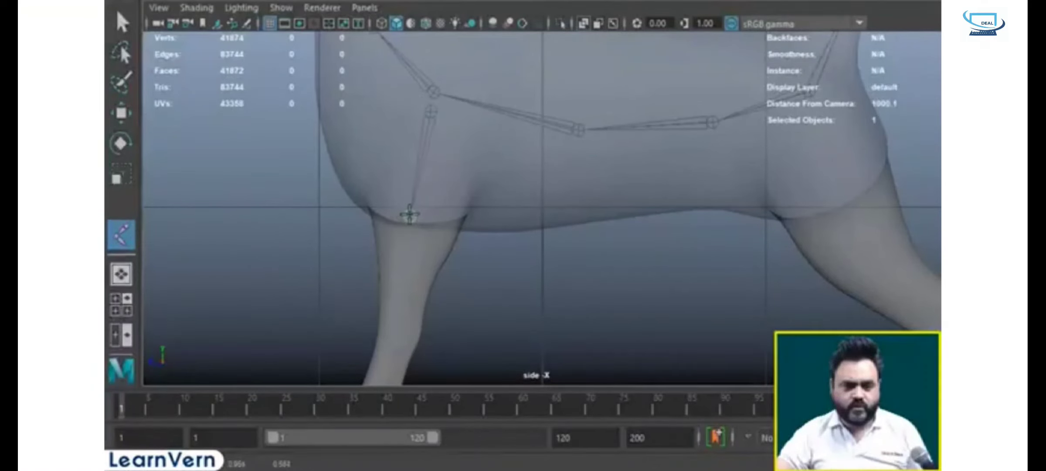
middle_click_drag(423, 340, 446, 238, "alt")
left_click(438, 220)
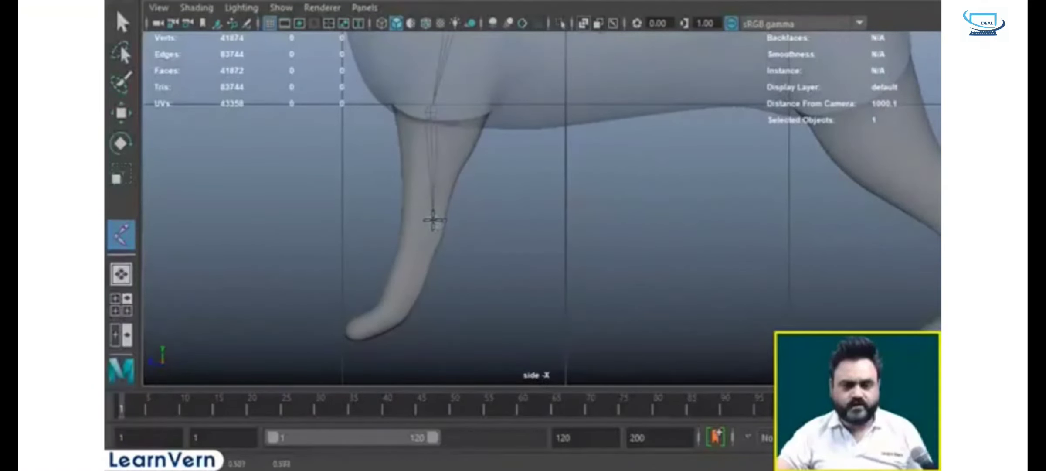
left_click(353, 330)
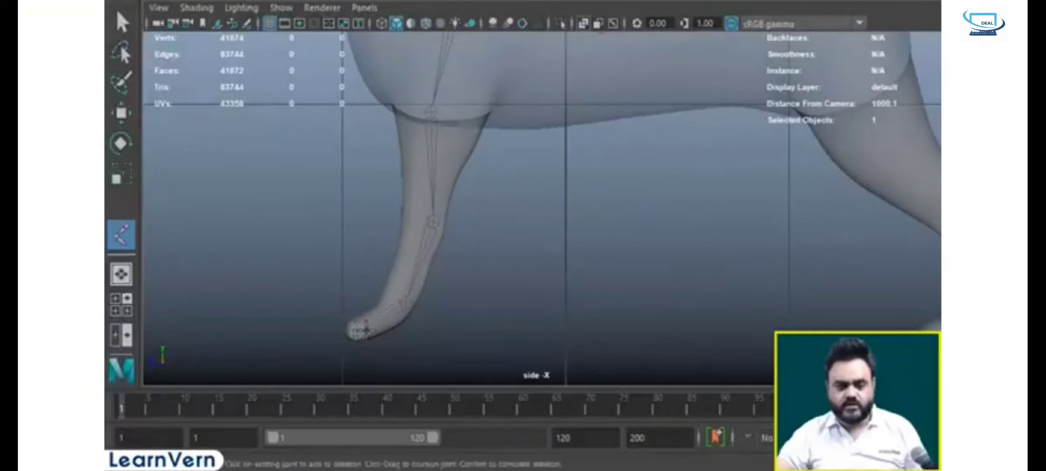
left_click(387, 325)
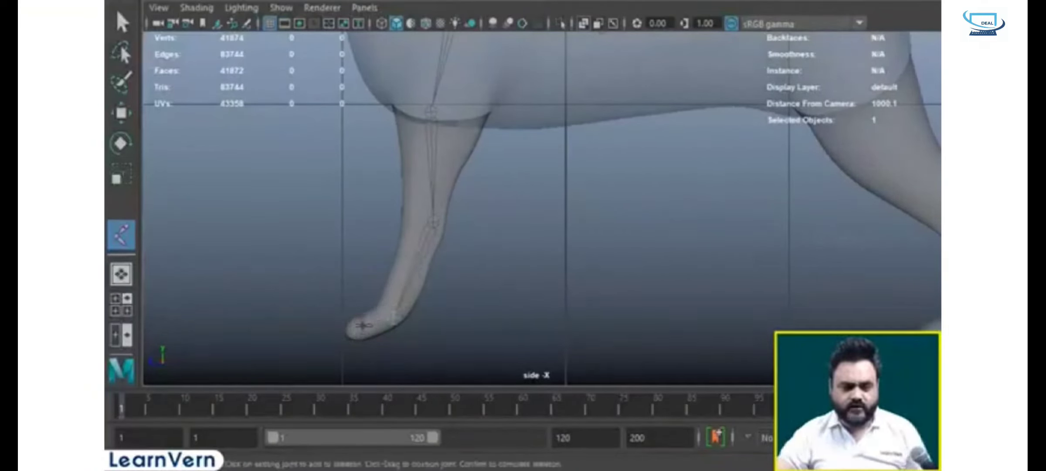
left_click(338, 332)
key("w")
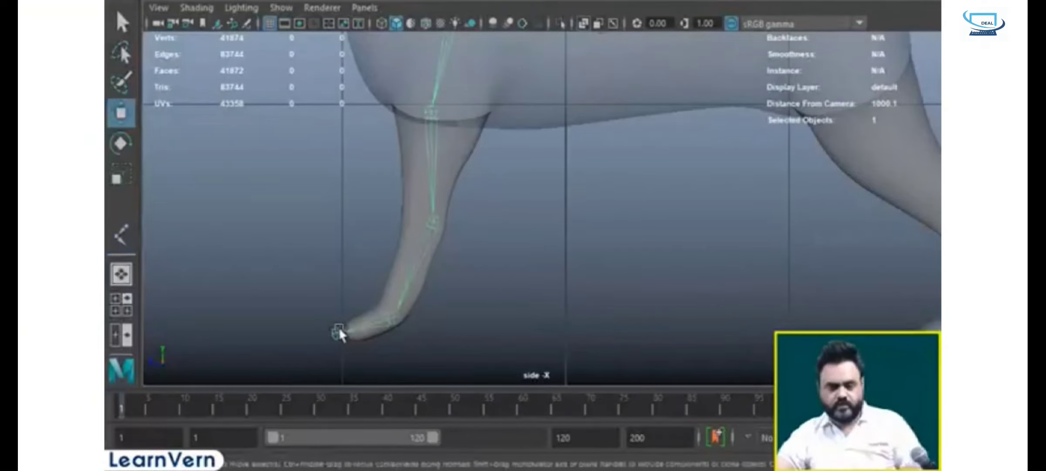
- Nudge the shoulder, upper leg and knee joints to centre them within the front leg in the side view
middle_click_drag(491, 224, 543, 284, "alt")
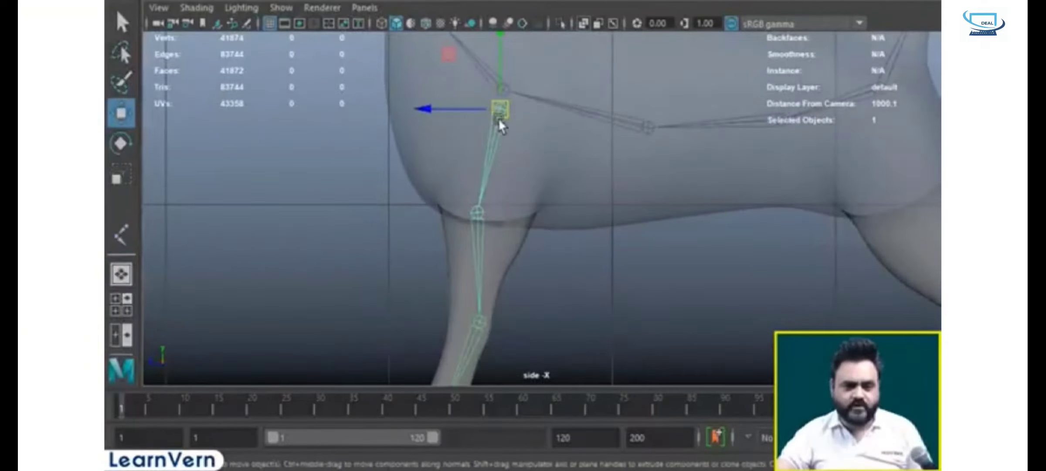
left_click_drag(498, 119, 495, 108)
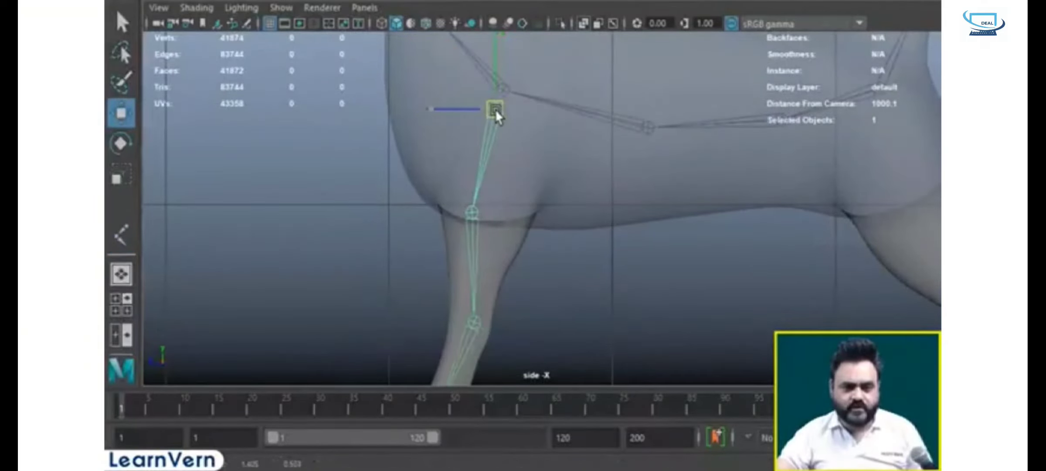
left_click(475, 214)
left_click_drag(476, 213, 482, 209)
left_click(483, 317)
left_click_drag(481, 318, 477, 320)
- Fine-tune the ankle joint and lower the toe joint to fit inside the front paw
middle_click_drag(477, 319, 506, 185, "alt")
left_click(478, 276)
left_click_drag(478, 277, 480, 279)
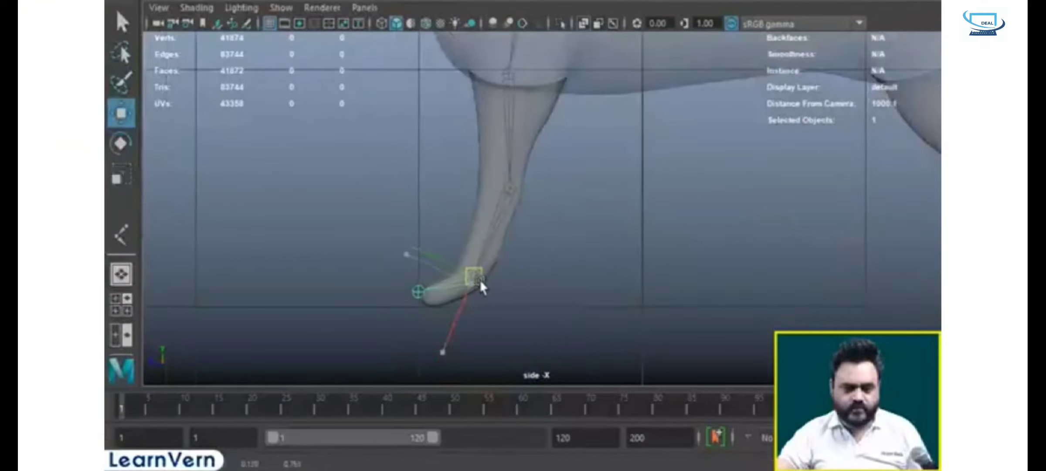
left_click(416, 288)
left_click_drag(417, 288, 418, 299)
- Switch to the perspective view and shift the whole front leg chain sideways into the dog's left front leg
middle_click_drag(572, 289, 547, 337, "alt")
key("space")
key("space")
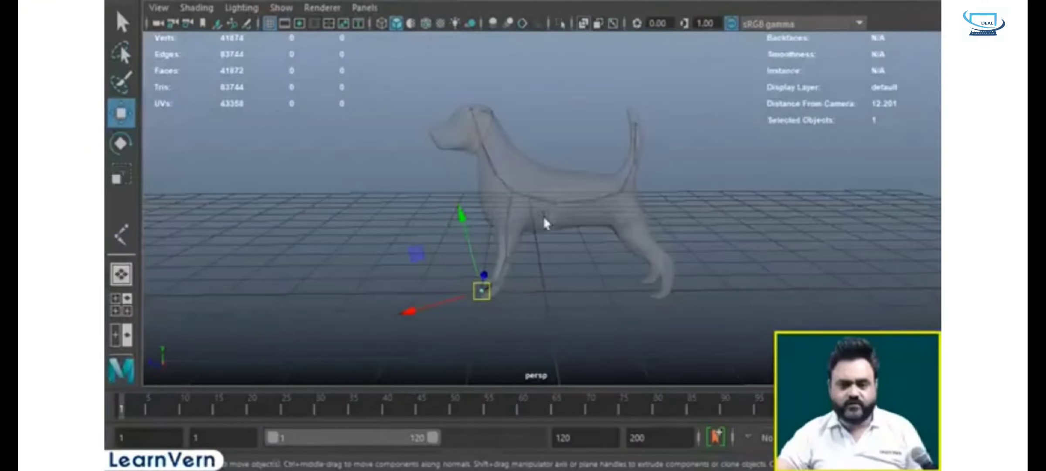
left_click_drag(544, 216, 684, 207, "alt")
left_click(684, 207)
middle_click_drag(737, 277, 665, 250, "alt")
left_click_drag(683, 176, 734, 322)
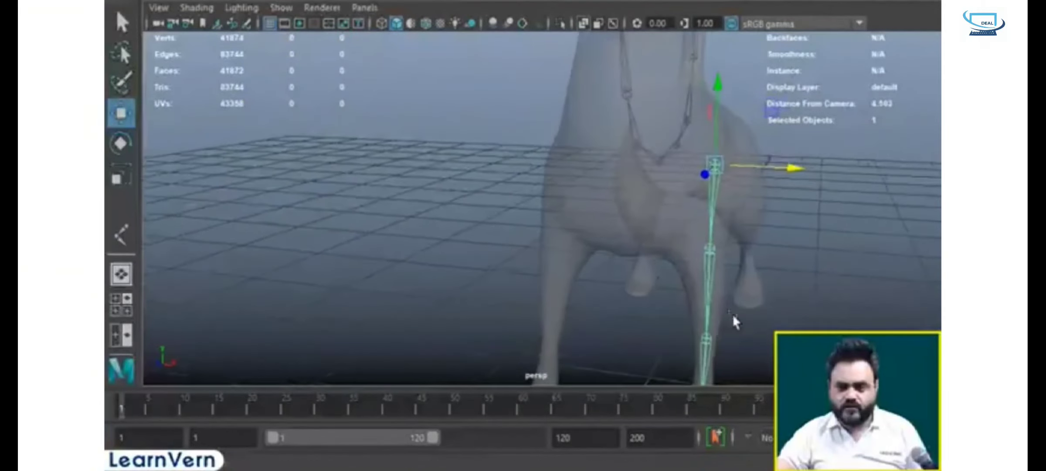
- Move the shoulder joint inward toward the body and shift the upper leg joint outward to keep the lower chain inside the leg
left_click(737, 185)
left_click(723, 165)
left_click_drag(794, 170, 763, 170)
key("Down")
left_click_drag(610, 242, 636, 246)
middle_click_drag(706, 362, 681, 270, "alt")
left_click_drag(682, 270, 693, 297, "alt")
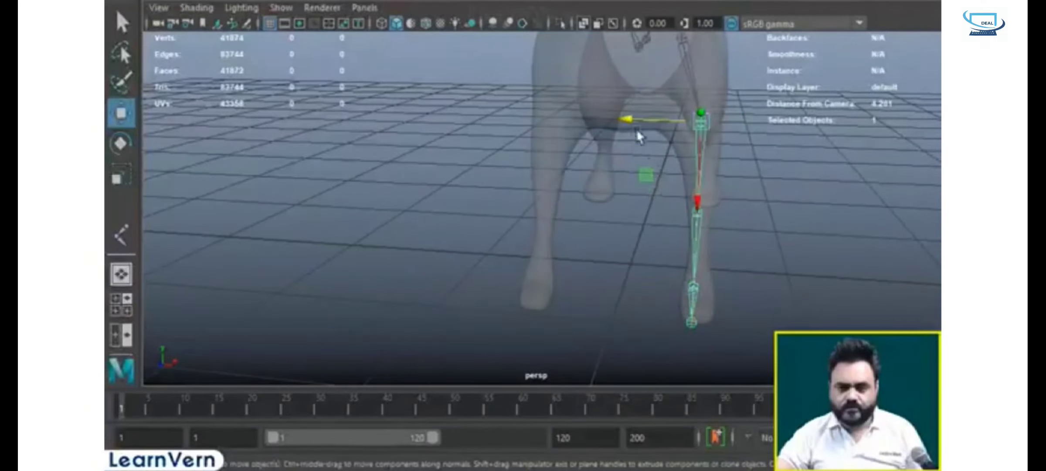
- Nudge the shoulder joint slightly inward and select the ankle joint to check its alignment in the paw
left_click_drag(640, 119, 736, 196, "alt")
left_click_drag(769, 78, 764, 78)
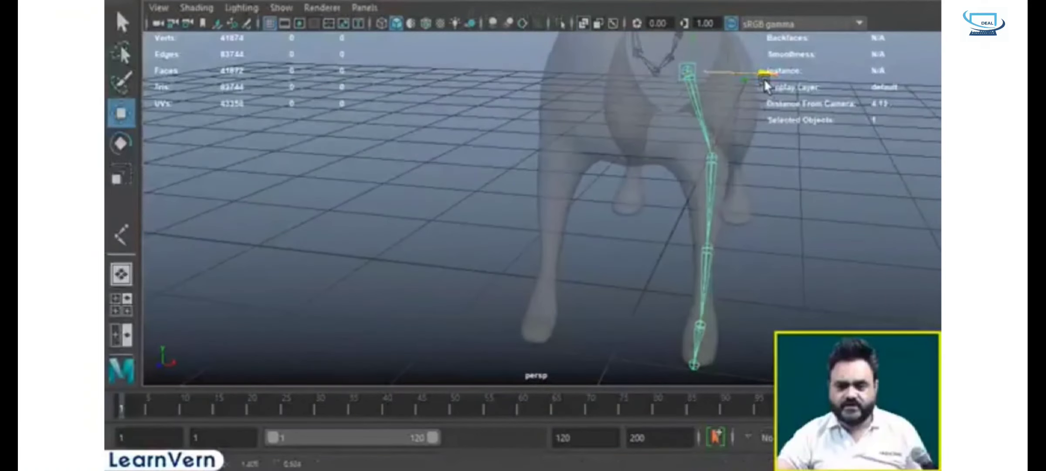
left_click(700, 325)
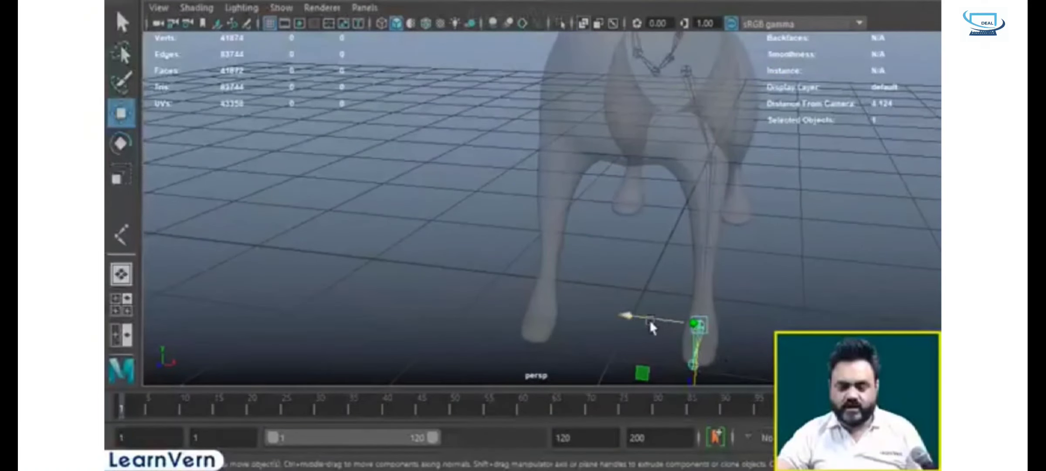
left_click_drag(638, 315, 709, 328, "alt")
- In the side view, draw a five-joint hind leg chain from below the root joint through the thigh, knee and ankle to the toe
key("space")
key("space")
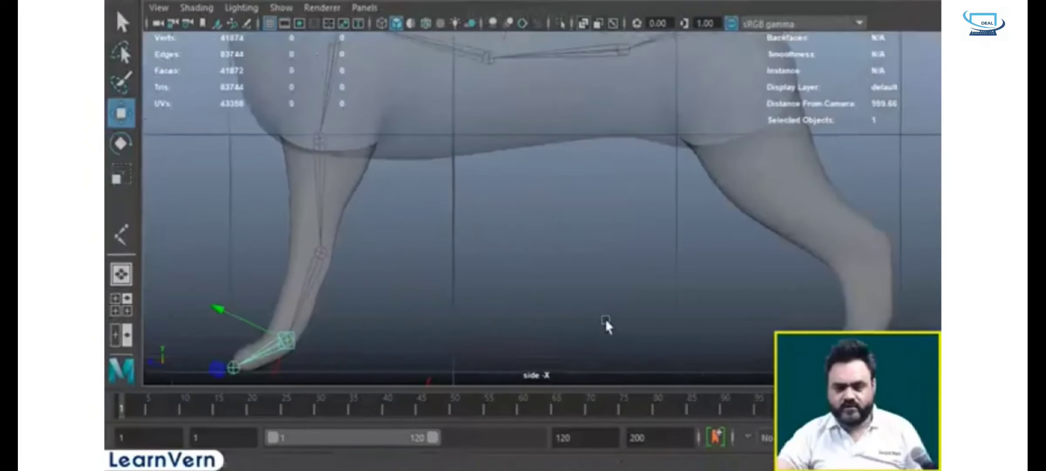
middle_click_drag(695, 285, 600, 325, "alt")
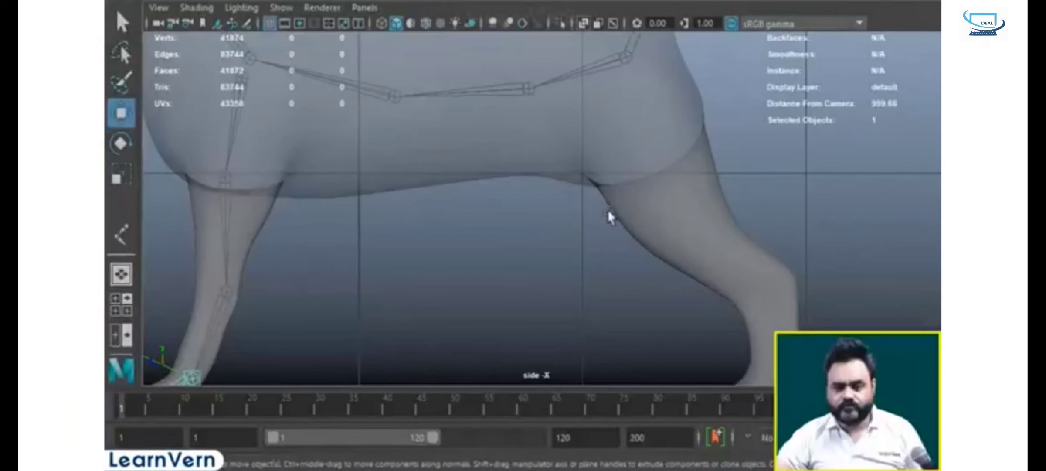
left_click(121, 234)
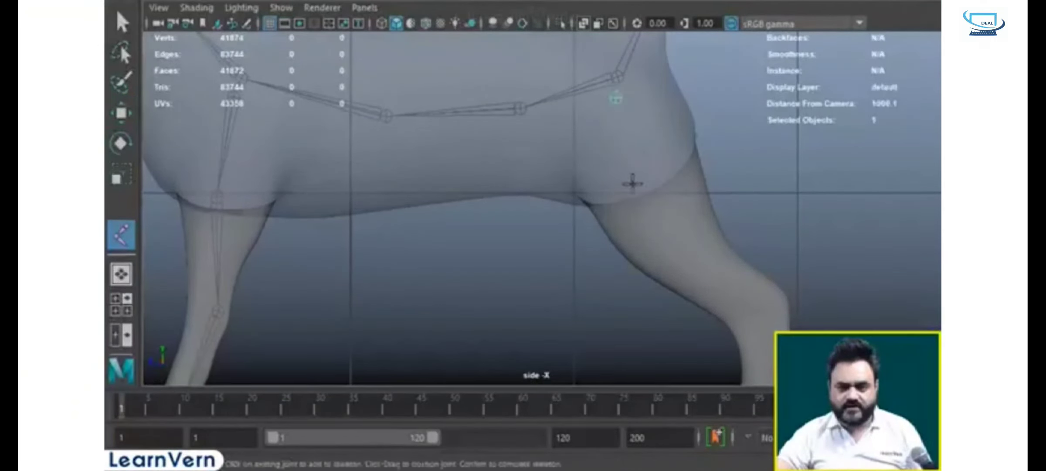
left_click(627, 199)
left_click(734, 297)
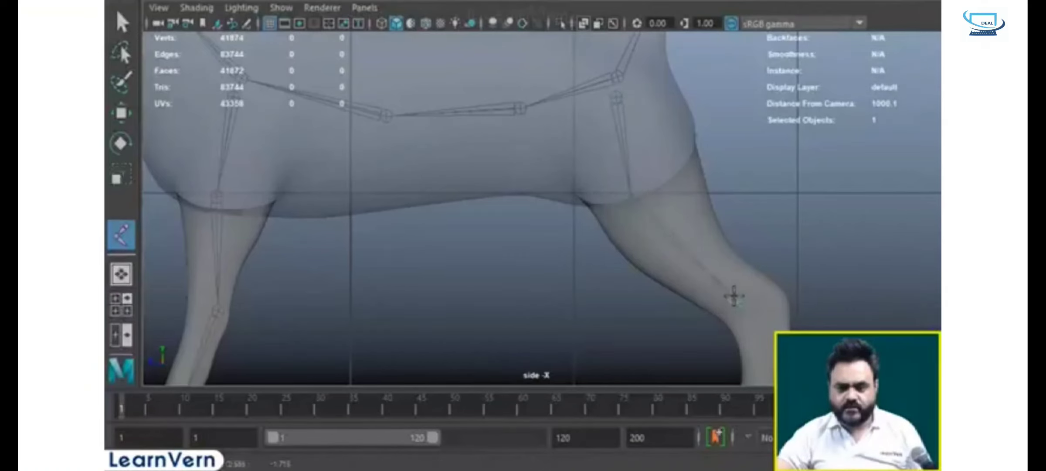
middle_click_drag(748, 300, 733, 144, "alt")
left_click(746, 213)
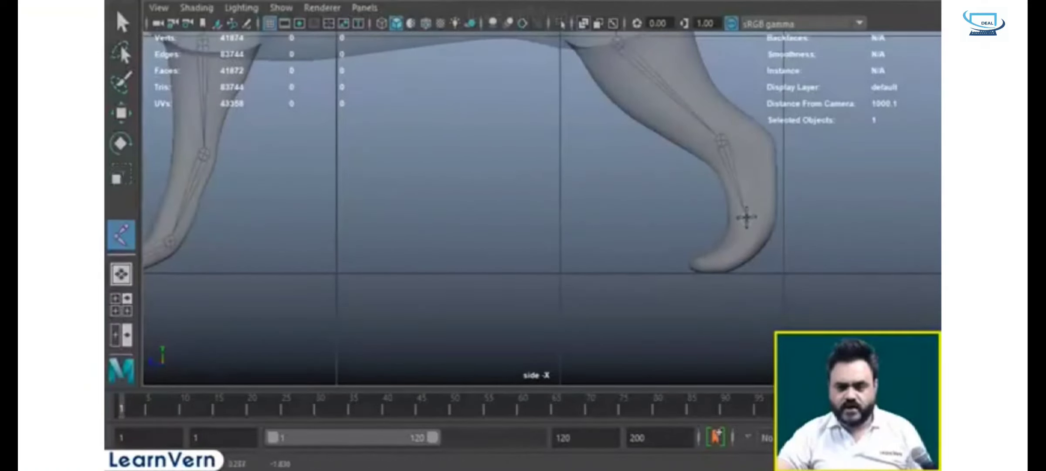
left_click(699, 268)
key("Return")
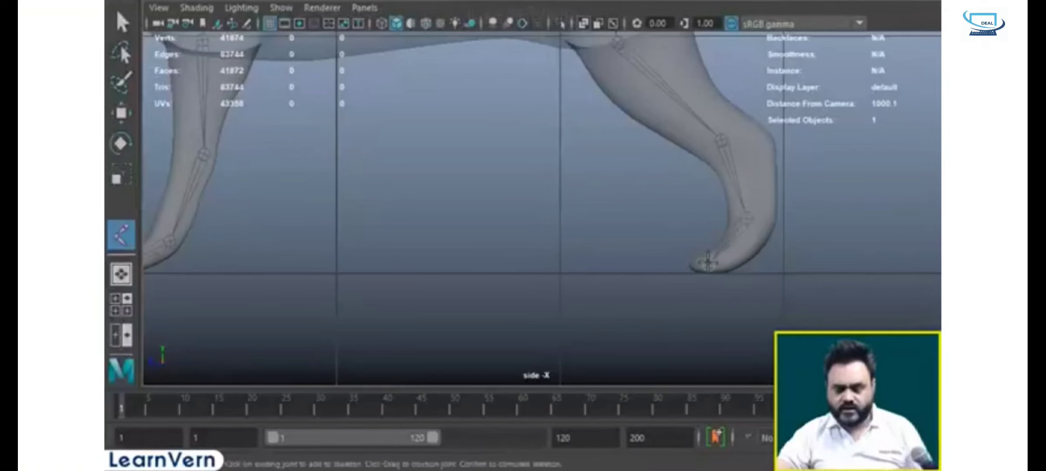
- In the side view, reposition the hind leg's ankle, toe and knee joints to follow the shape of the leg and paw
key("w")
left_click(752, 224)
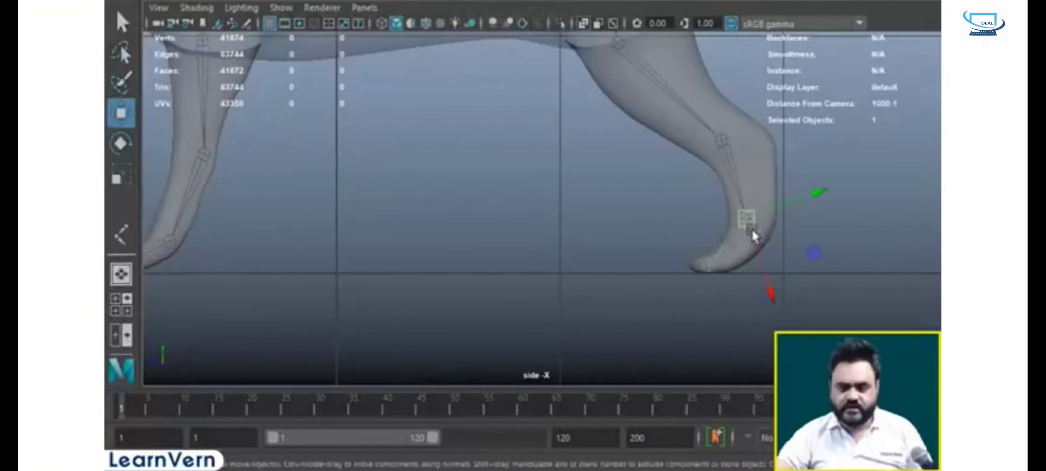
left_click(715, 272)
left_click_drag(715, 273, 683, 273)
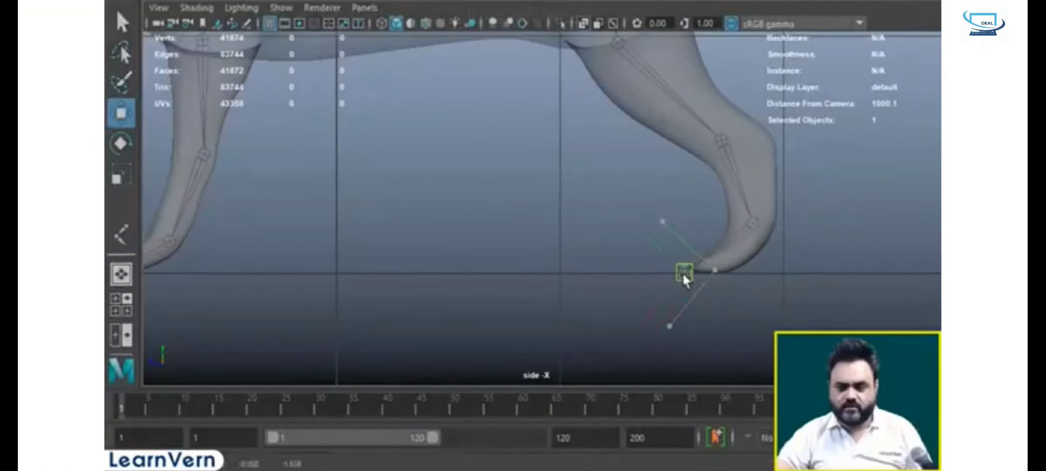
left_click(721, 140)
left_click_drag(721, 140, 740, 140)
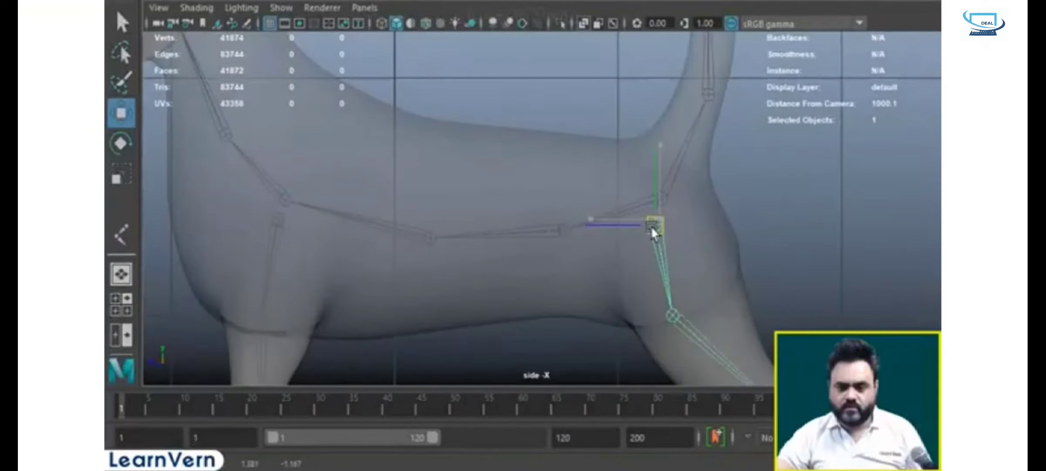
- In the top view, shift the whole hind leg chain sideways into the dog's left hind leg
key("space")
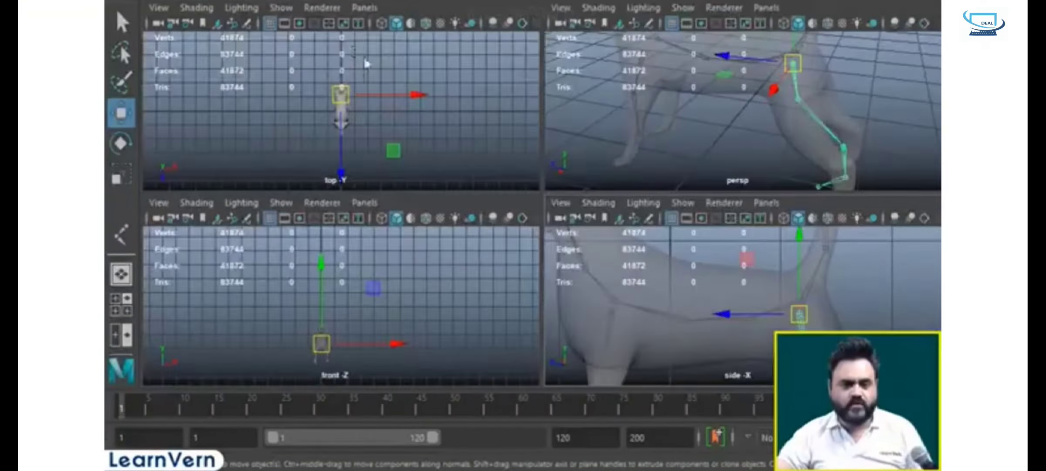
key("space")
scroll(557, 219, "up", 4)
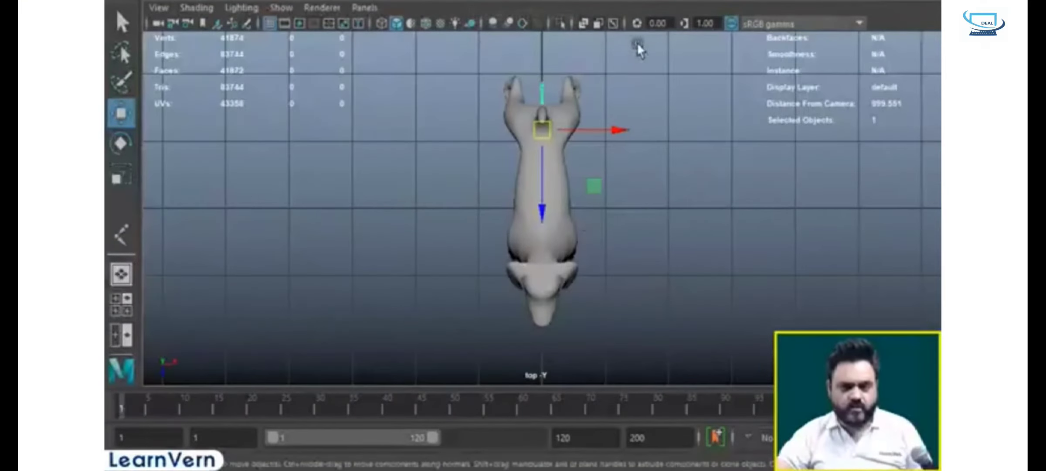
scroll(584, 144, "up", 4)
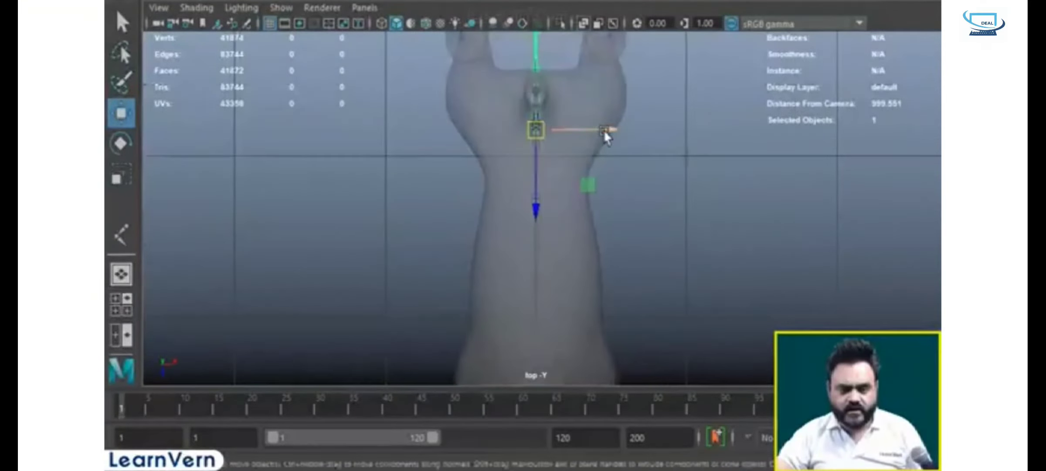
left_click_drag(605, 130, 666, 127)
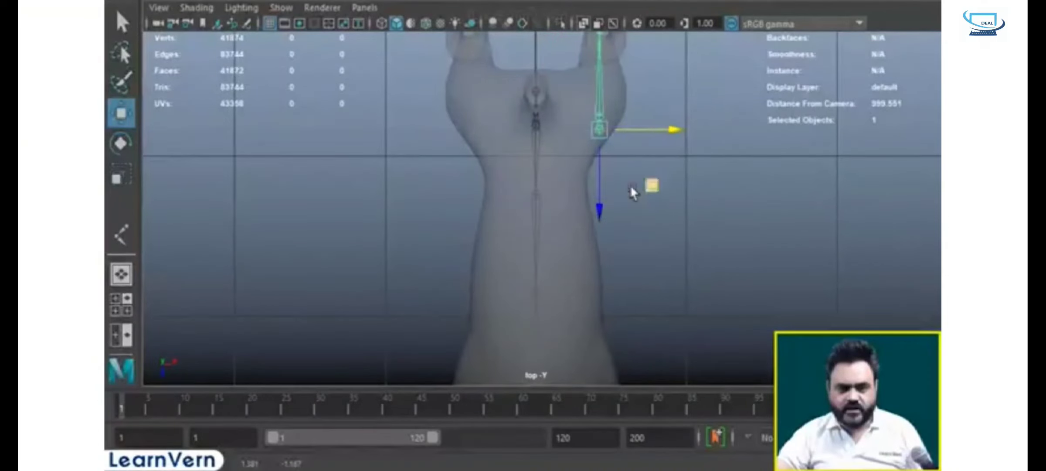
- Move the hip joint inward toward the body and shift the thigh joint outward so the lower chain runs inside the leg
key("space")
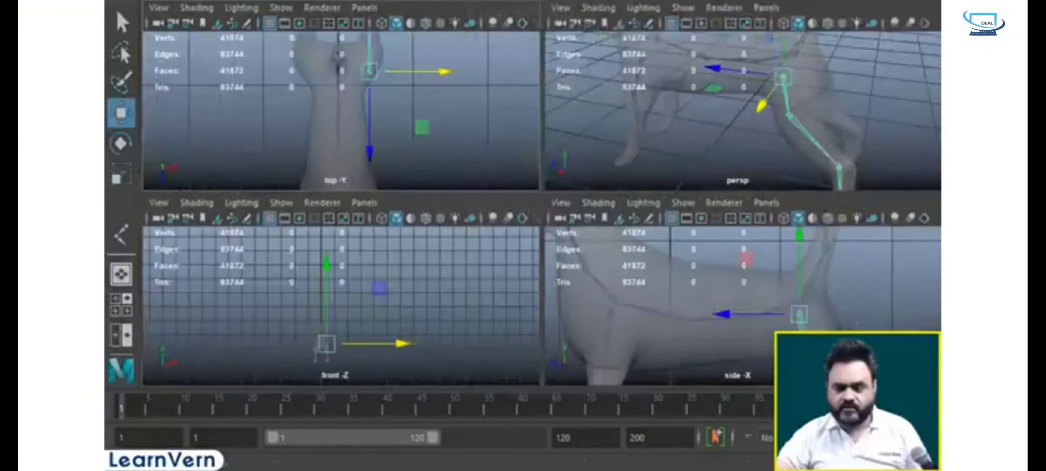
key("space")
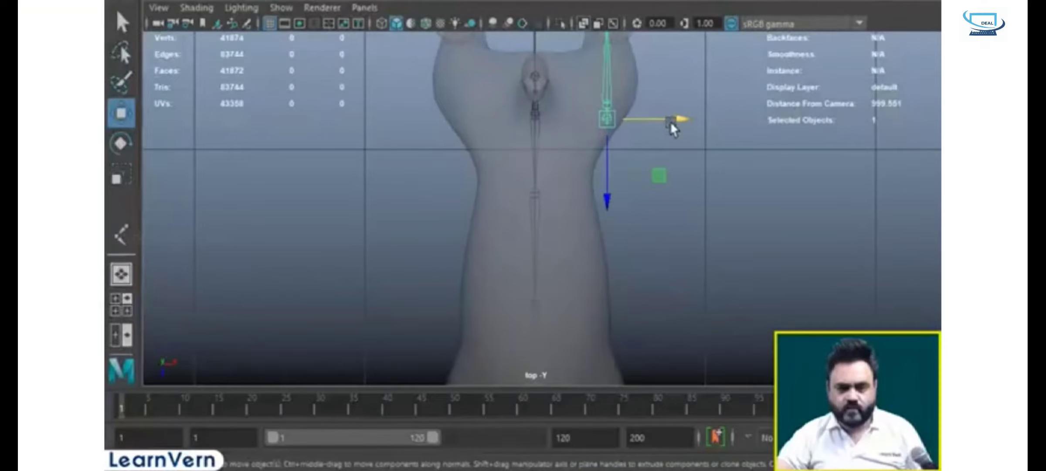
left_click_drag(671, 122, 644, 127)
key("space")
key("space")
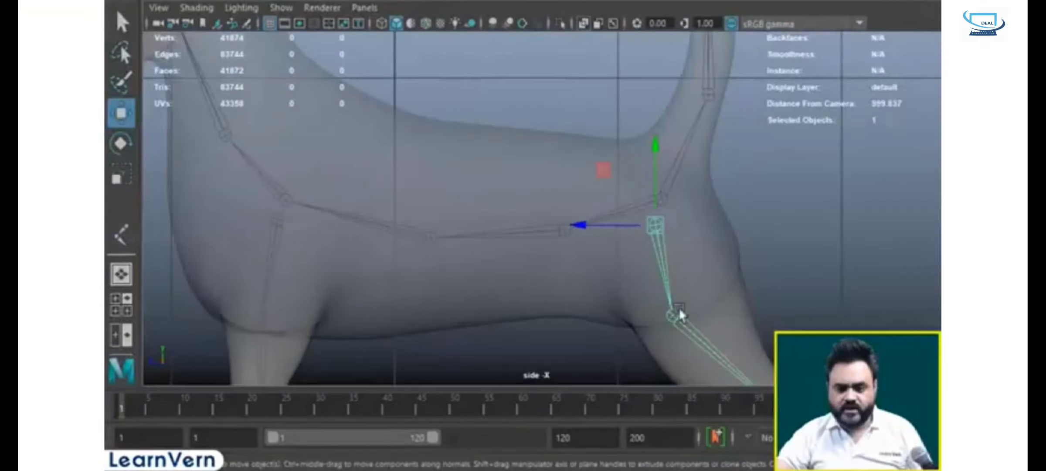
left_click(671, 322)
key("space")
key("space")
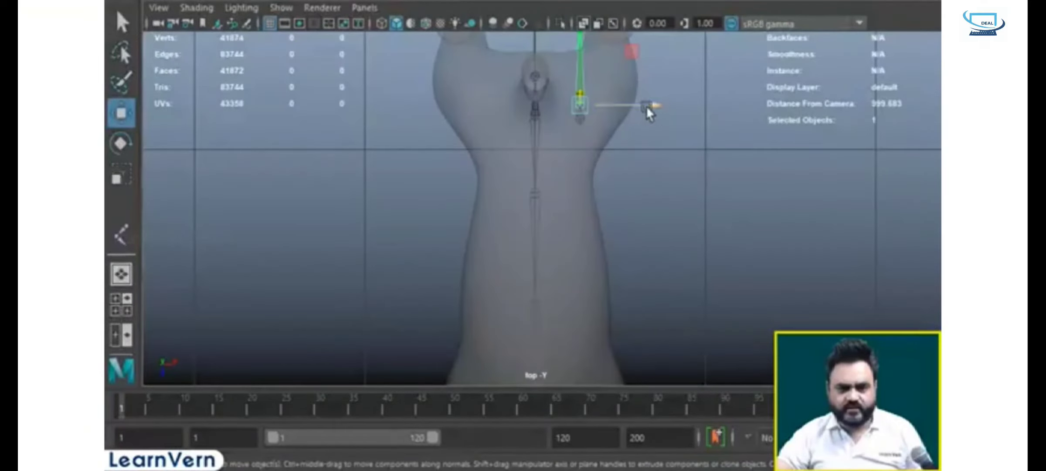
left_click_drag(646, 105, 684, 110)
middle_click_drag(684, 110, 691, 249, "alt")
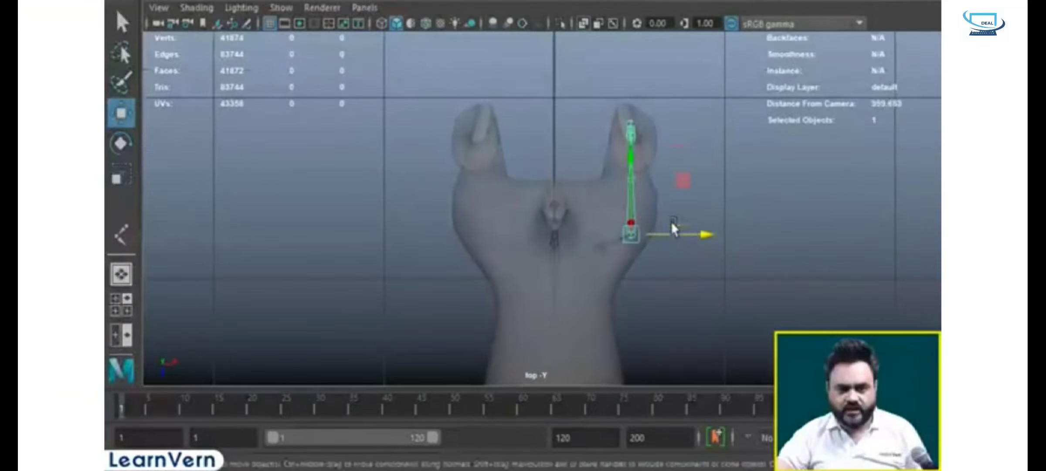
- Examine the hind leg chain's fit from hip to toe in the perspective and side views
key("space")
key("space")
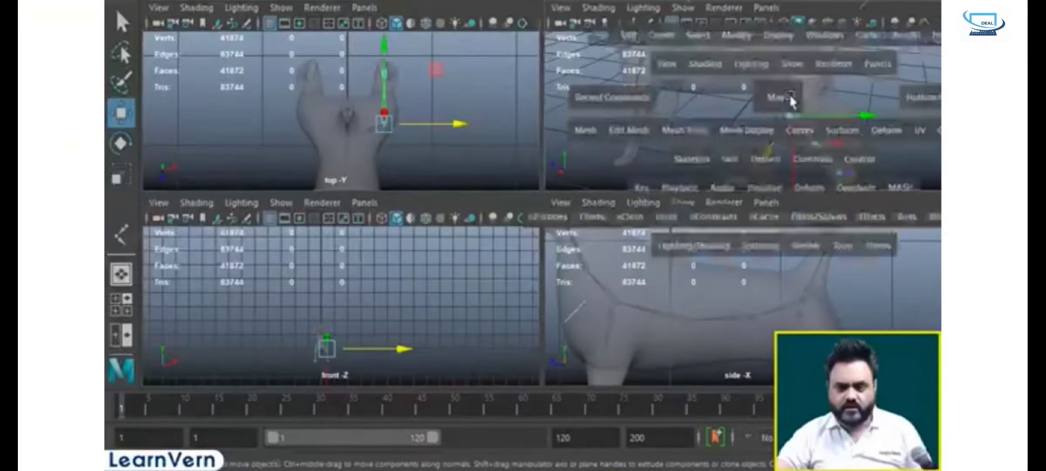
left_click_drag(631, 220, 674, 284, "alt")
key("space")
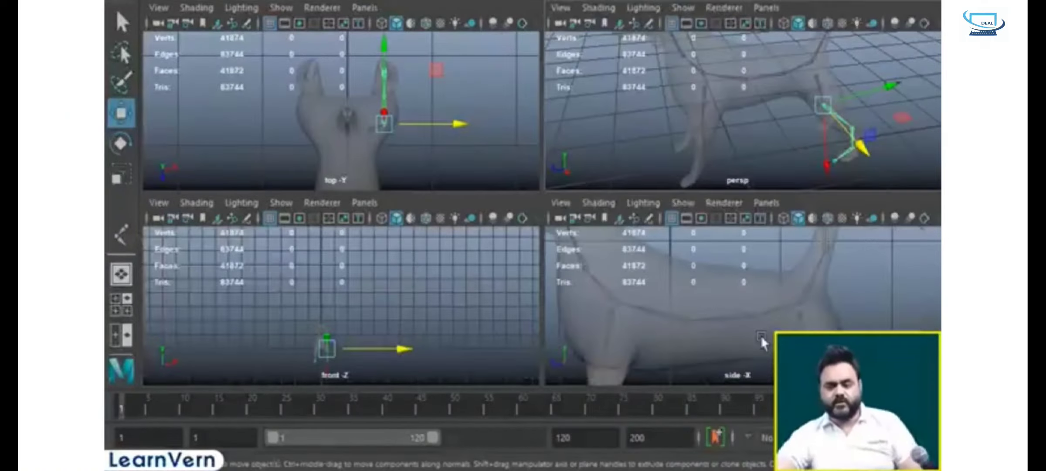
key("space")
middle_click_drag(692, 340, 659, 167, "alt")
scroll(727, 333, "up", 3)
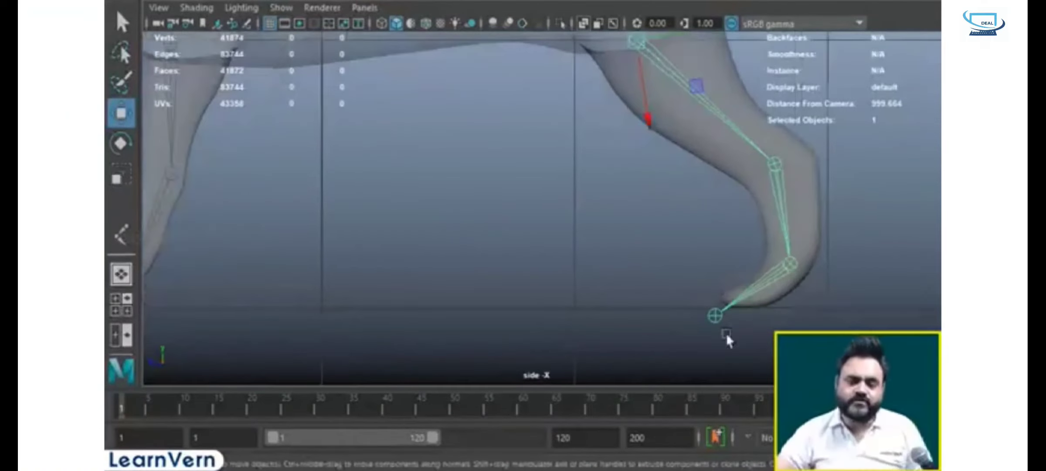
middle_click_drag(749, 336, 684, 299, "alt")
left_click(658, 304)
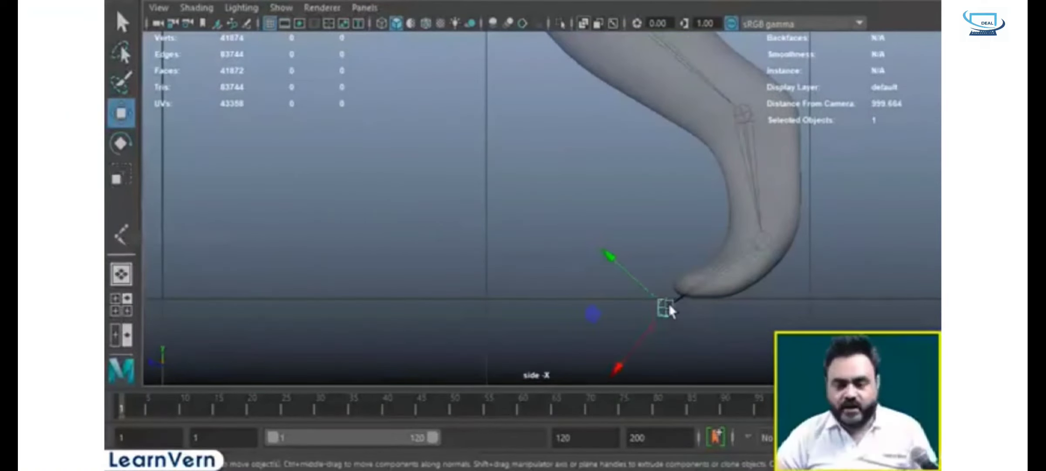
middle_click_drag(792, 197, 709, 282, "alt")
middle_click_drag(572, 234, 641, 338, "alt")
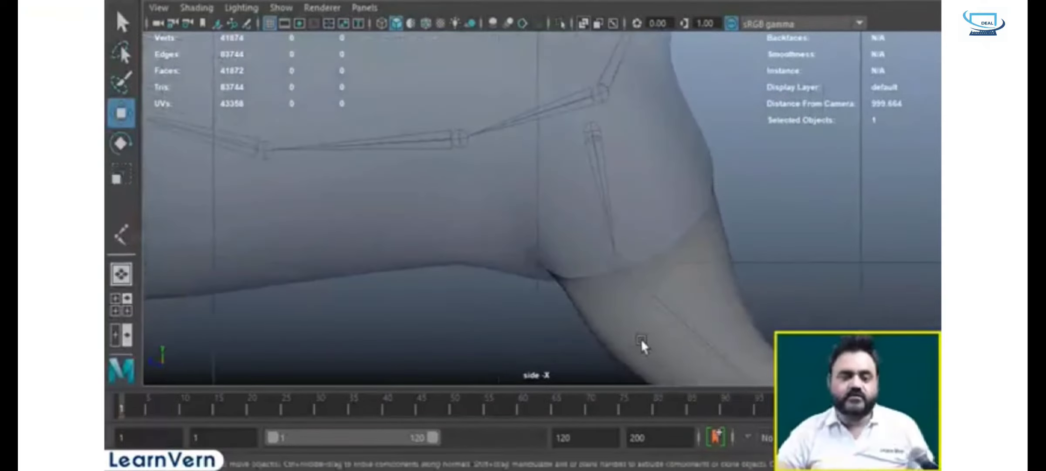
key("space")
key("space")
left_click_drag(645, 193, 547, 240, "alt")
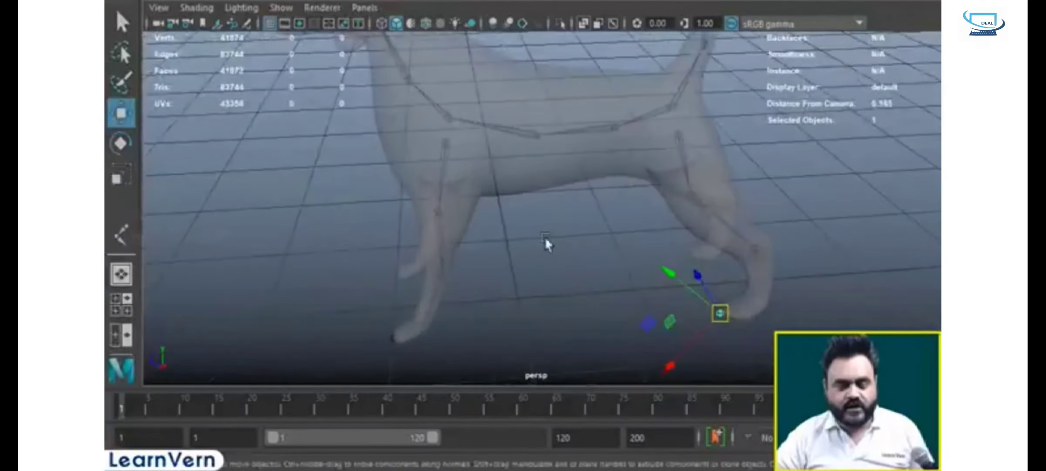
- In the front view, nudge the front leg's shoulder joint slightly inward
key("space")
key("space")
middle_click_drag(532, 349, 517, 245, "alt")
scroll(479, 213, "up", 10)
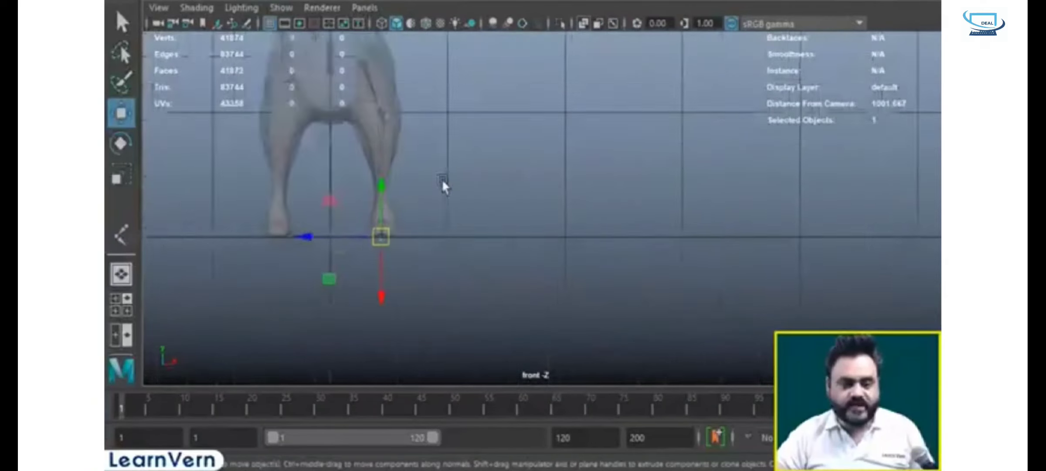
middle_click_drag(501, 196, 630, 259, "alt")
scroll(576, 212, "up", 3)
middle_click_drag(520, 126, 551, 174, "alt")
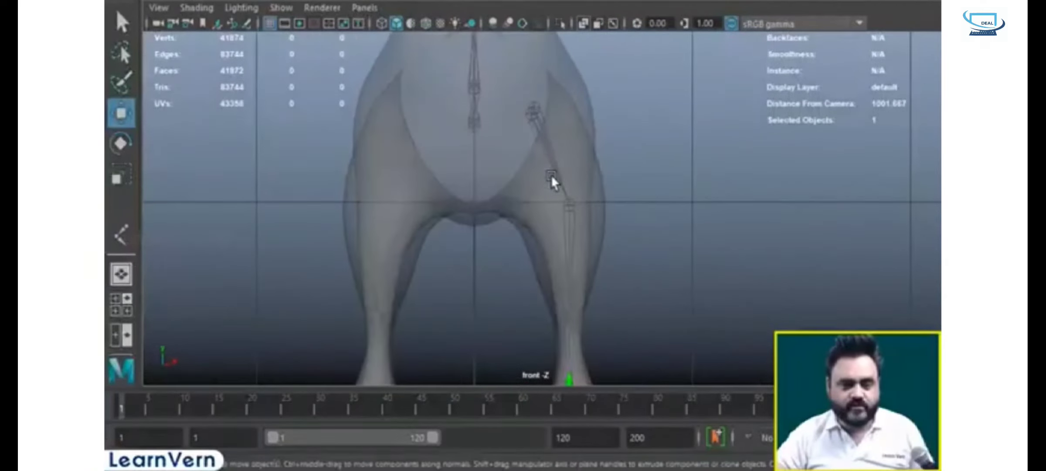
left_click(534, 109)
left_click(621, 109)
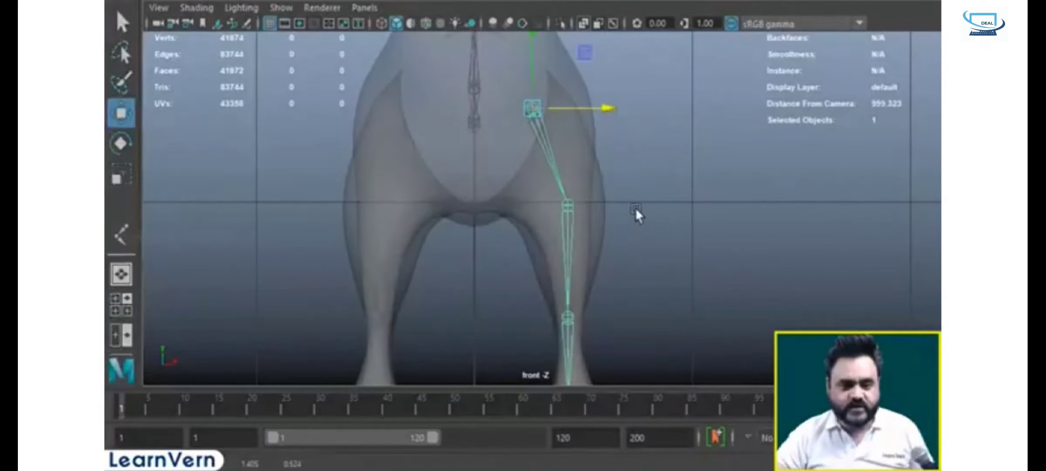
- Select the hind leg's hip joint in the side view and fine-tune its sideways position in the front view
key("space")
left_click_drag(804, 315, 697, 284)
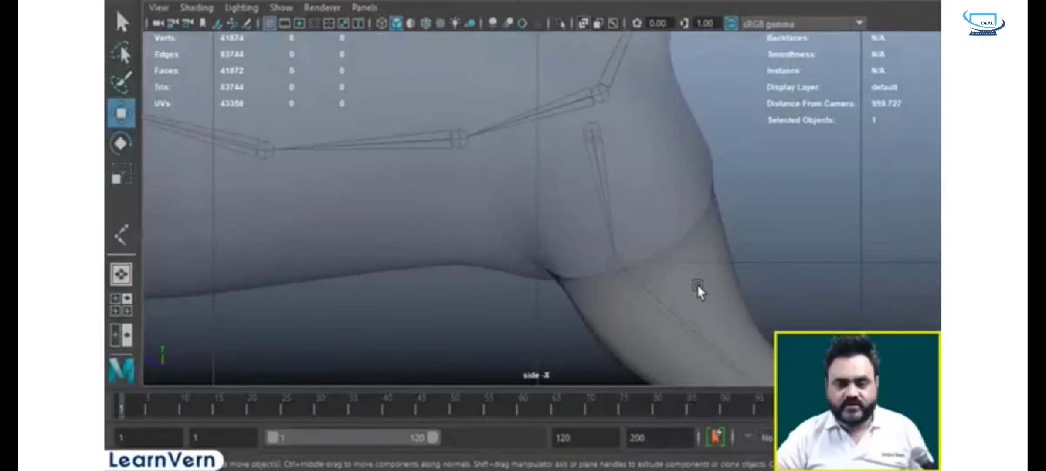
left_click(598, 129)
key("space")
left_click_drag(433, 229, 434, 275)
middle_click_drag(585, 260, 579, 284, "alt")
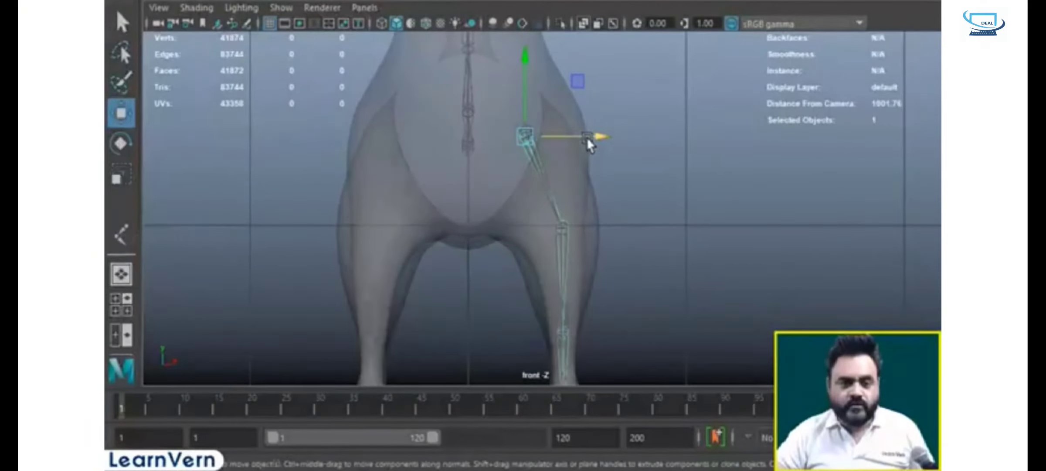
left_click_drag(588, 144, 587, 139)
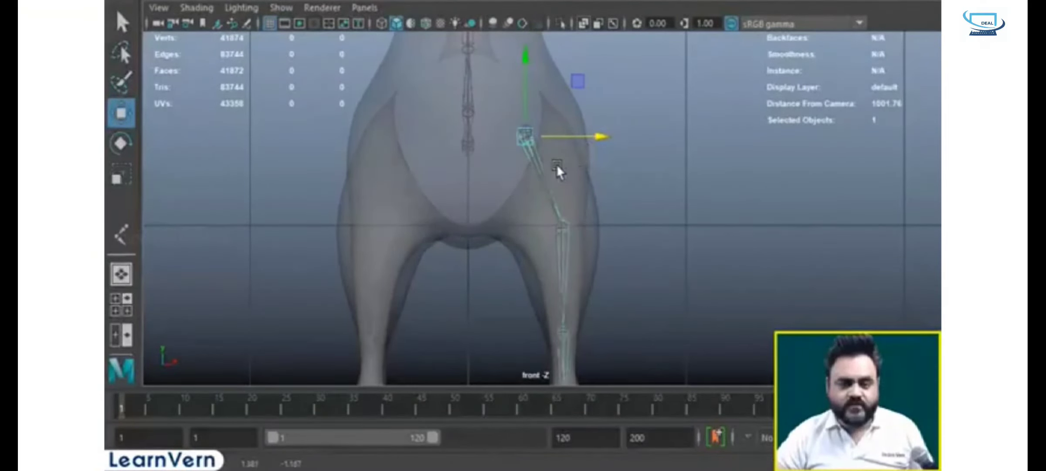
- Reselect the front leg's shoulder joint and nudge it slightly inward and down in the front view
left_click(688, 195)
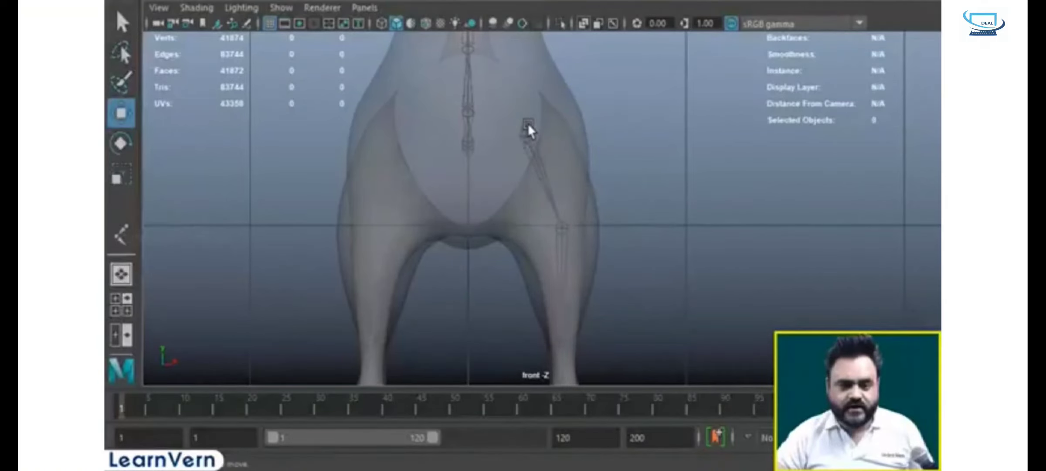
left_click(528, 127)
left_click_drag(603, 135, 600, 144)
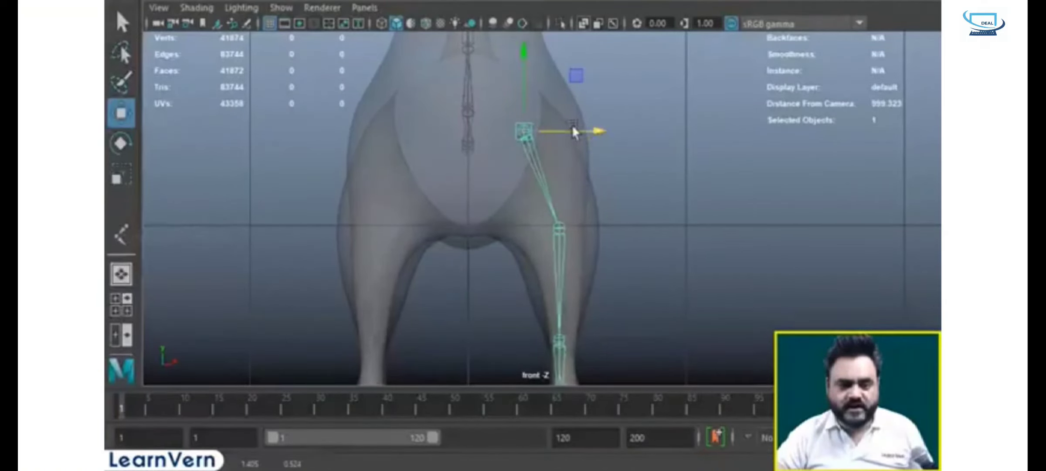
left_click_drag(528, 65, 531, 77)
- In the side view, raise the front leg's toe joint to line up with the tip of the paw
key("space")
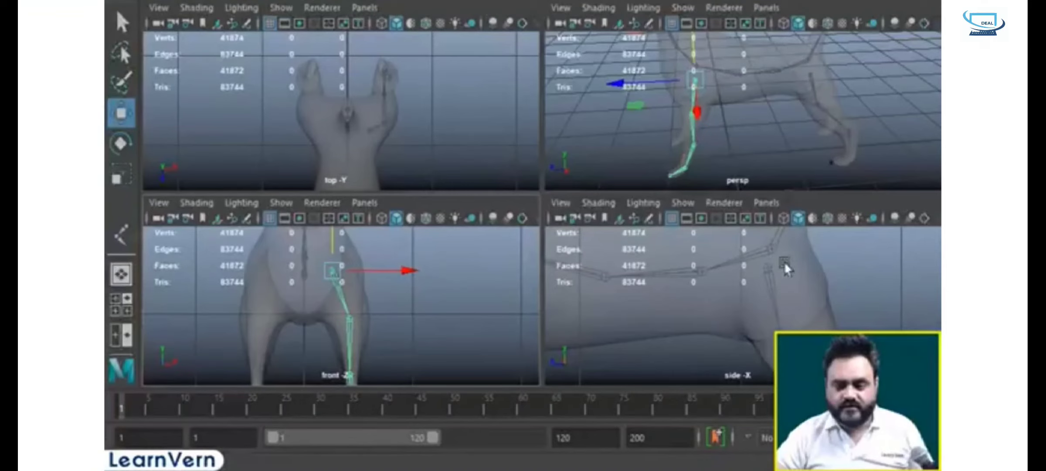
key("space")
middle_click_drag(301, 207, 815, 231, "alt")
middle_click_drag(589, 379, 629, 174, "alt")
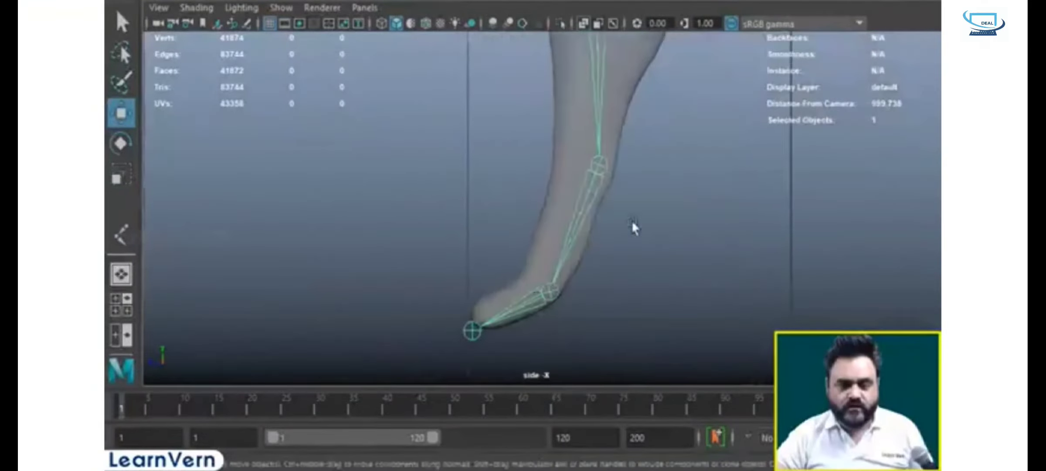
left_click(474, 325)
left_click_drag(465, 327, 461, 312)
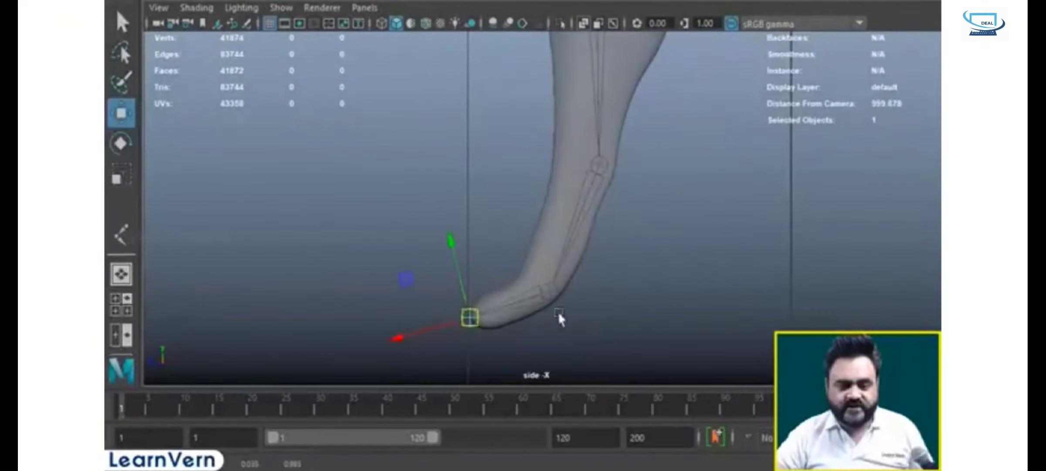
left_click(551, 293)
left_click(465, 320)
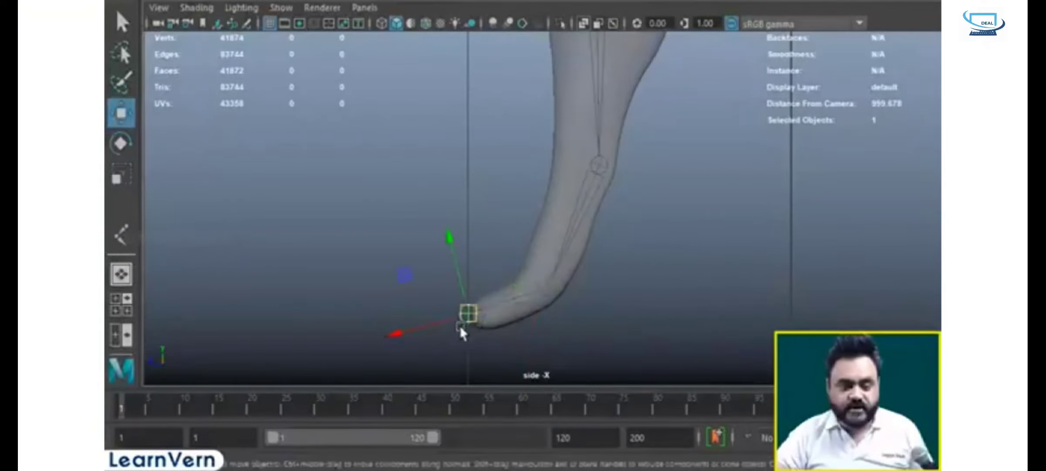
- Examine the front leg chain's placement inside the leg in the side and perspective views
middle_click_drag(590, 325, 561, 467, "alt")
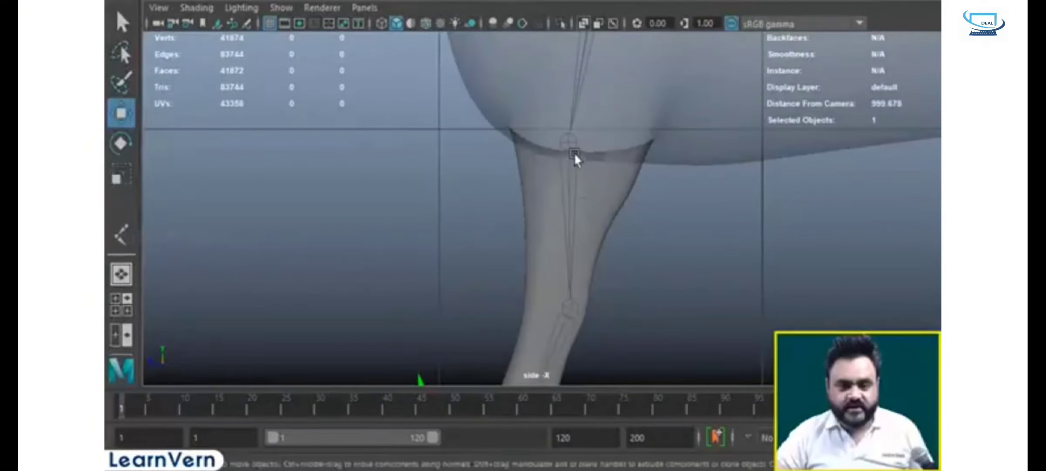
key("space")
key("space")
left_click_drag(737, 131, 537, 265, "alt")
left_click_drag(569, 279, 453, 241, "alt")
key("space")
key("space")
- In the side view, draw a two-joint jaw chain from beside the head's base joint to the front of the lower jaw
middle_click_drag(593, 250, 632, 375, "alt")
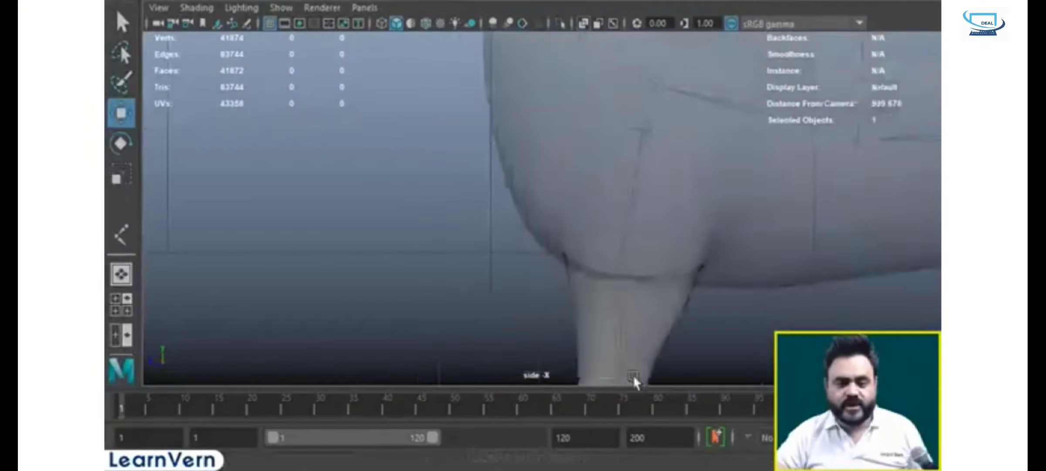
middle_click_drag(521, 142, 612, 352, "alt")
middle_click_drag(557, 76, 598, 280, "alt")
left_click(610, 247)
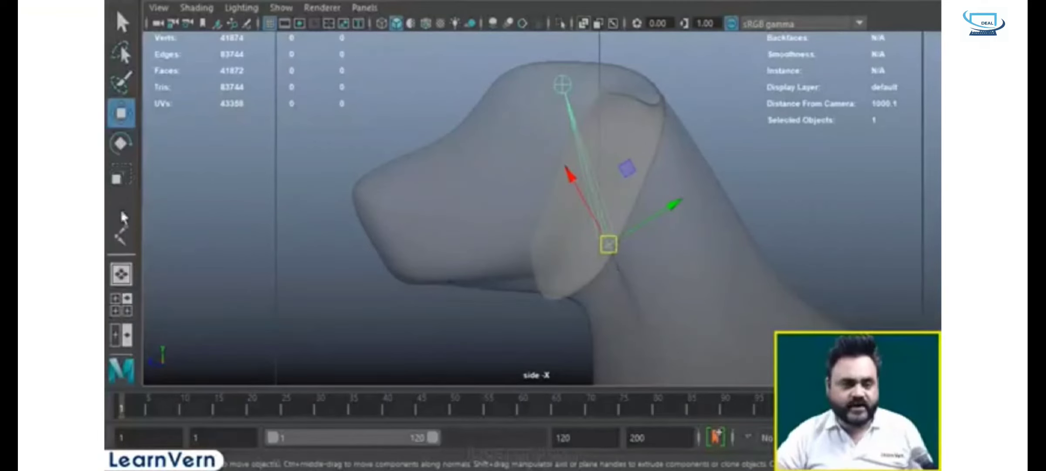
left_click(121, 236)
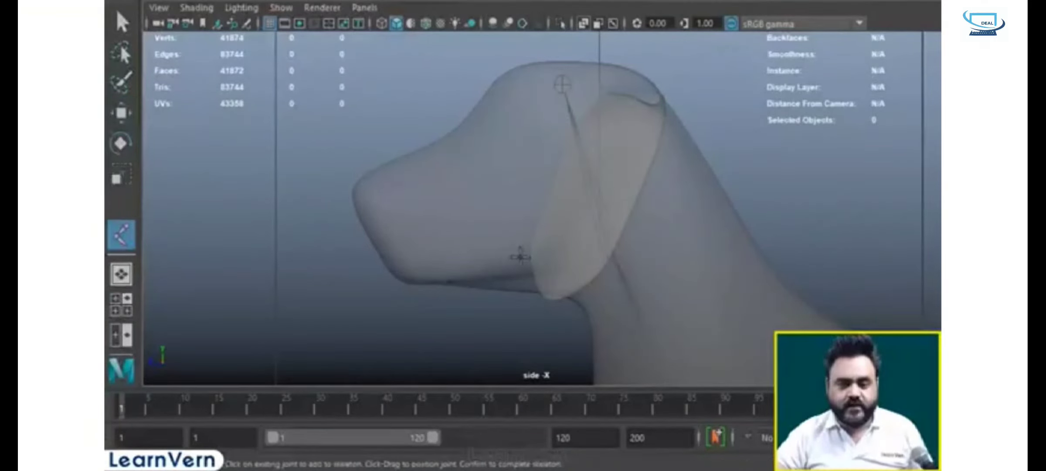
left_click(598, 252)
left_click_drag(590, 256, 422, 272)
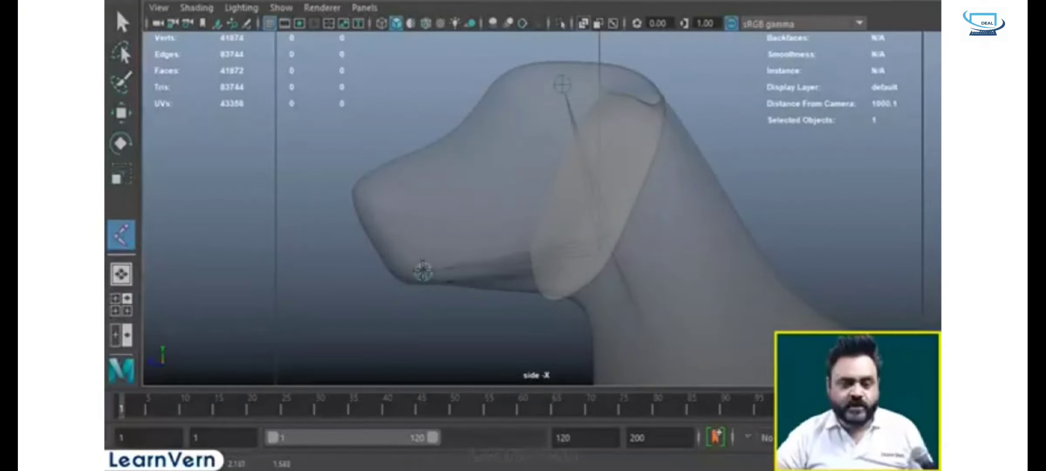
- Select the jaw chain's tip joint in the side view and try shifting it slightly
key("w")
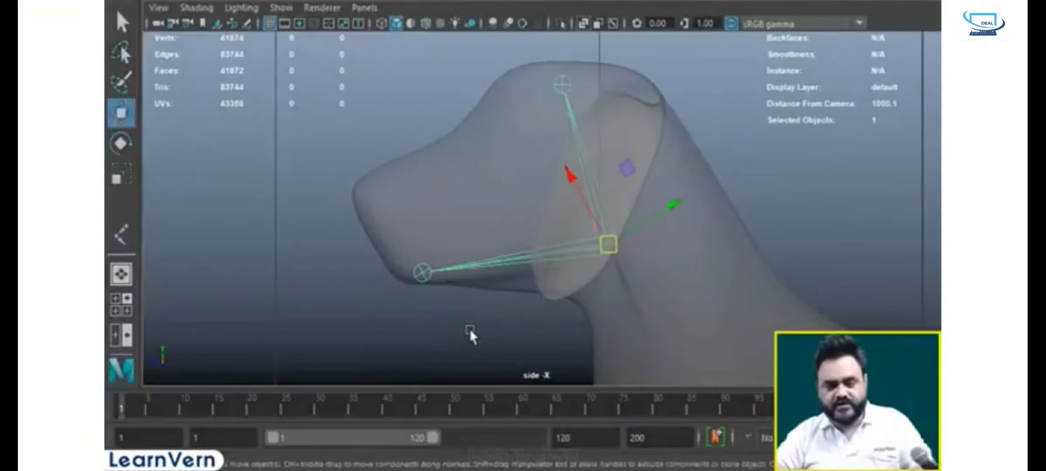
left_click(471, 330)
left_click_drag(406, 258, 443, 282)
left_click_drag(406, 204, 436, 206)
key("ctrl+z")
- Check the jaw tip joint's placement within the muzzle in the front and side views
key("space")
key("space")
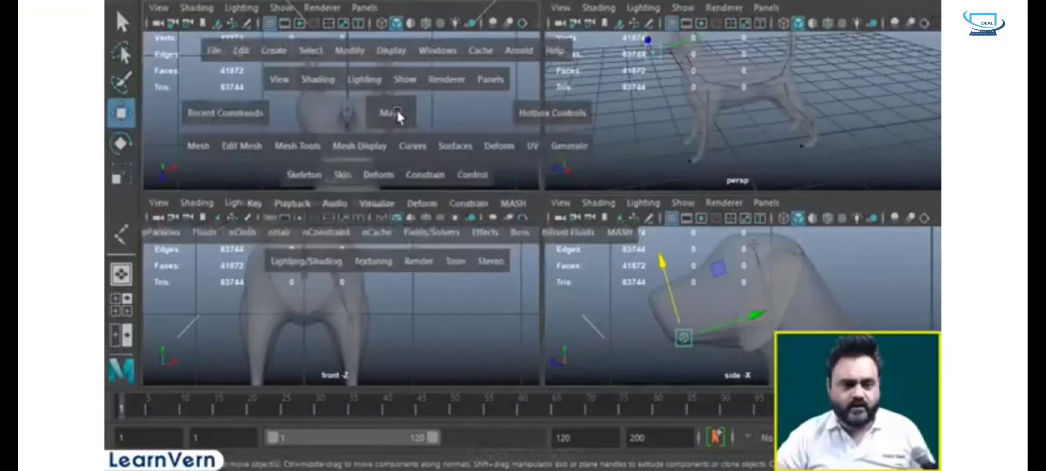
key("f")
key("space")
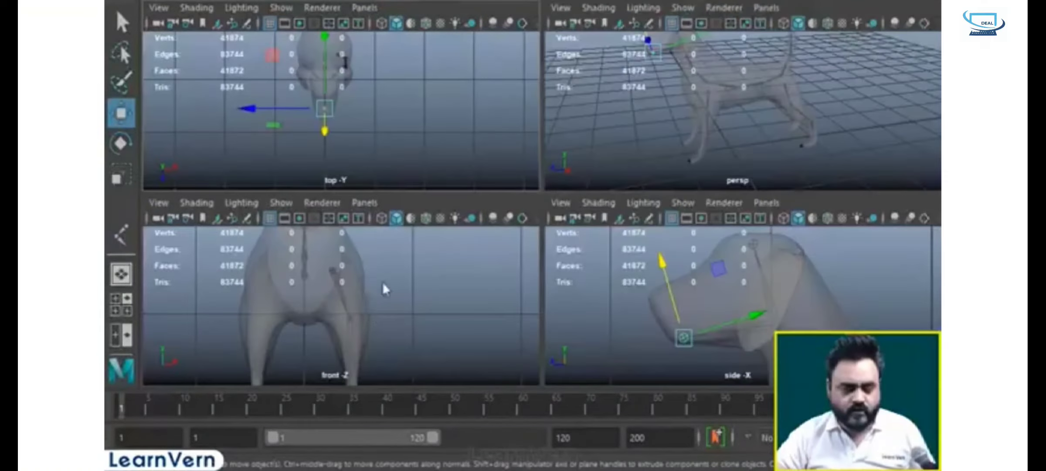
key("space")
key("f")
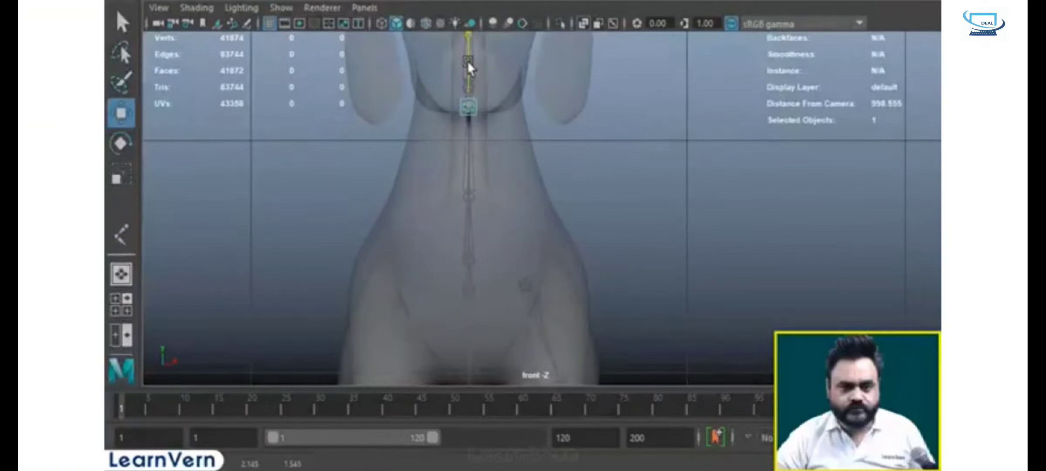
key("space")
key("space")
key("f")
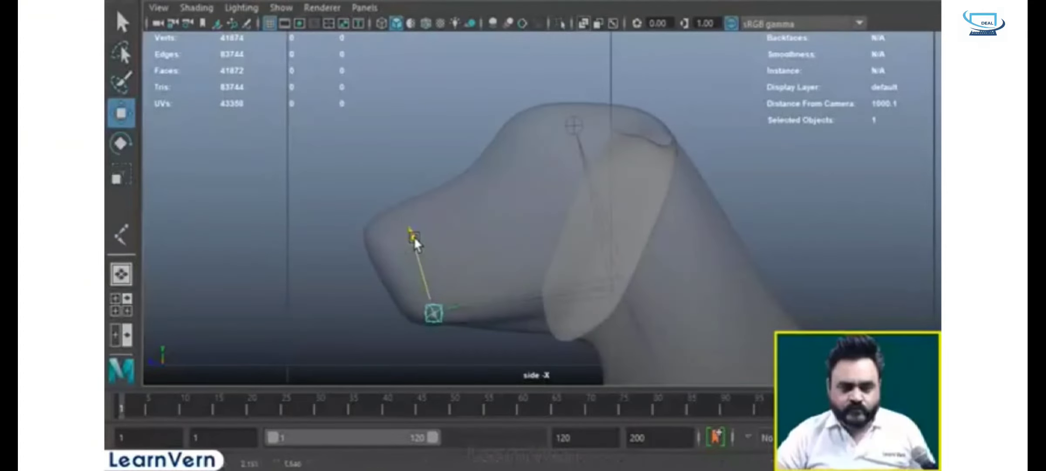
- In the perspective view, try parenting the front leg's shoulder joint to the spine's chest joint
key("space")
key("space")
scroll(567, 226, "up", 3)
left_click_drag(632, 220, 538, 254, "alt")
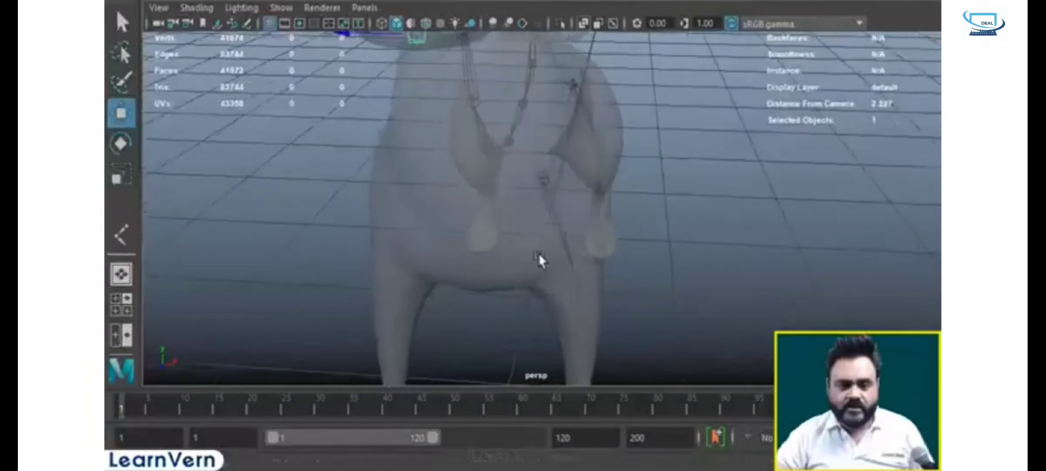
left_click_drag(543, 170, 547, 268, "alt")
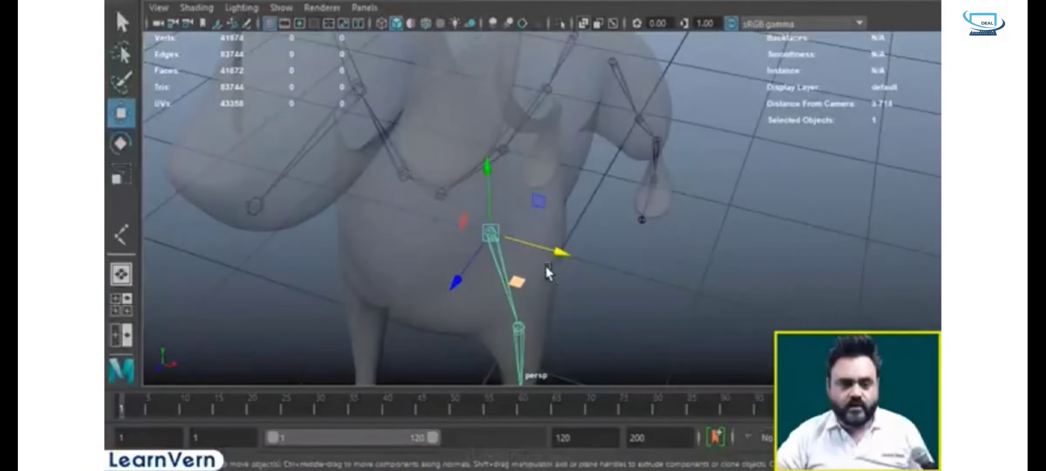
left_click(440, 194, "shift")
left_click_drag(469, 253, 456, 247, "alt")
key("p")
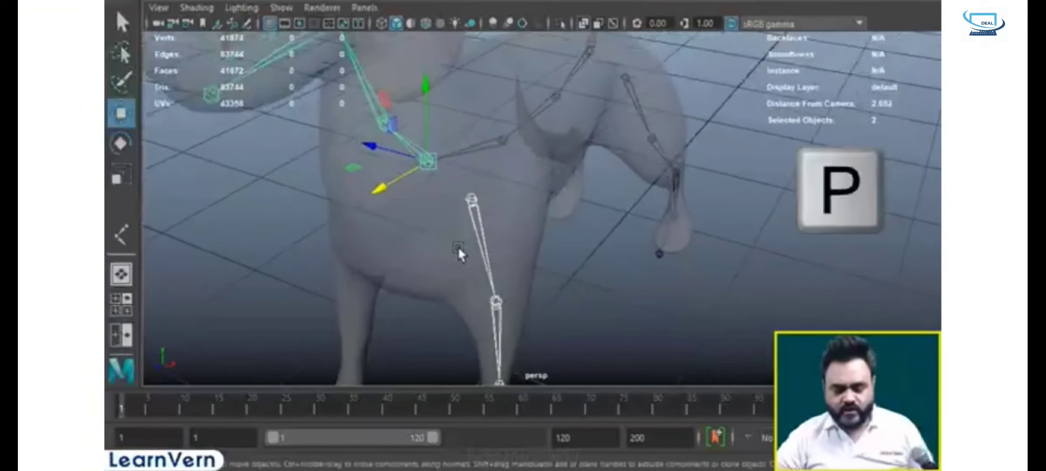
left_click(607, 333)
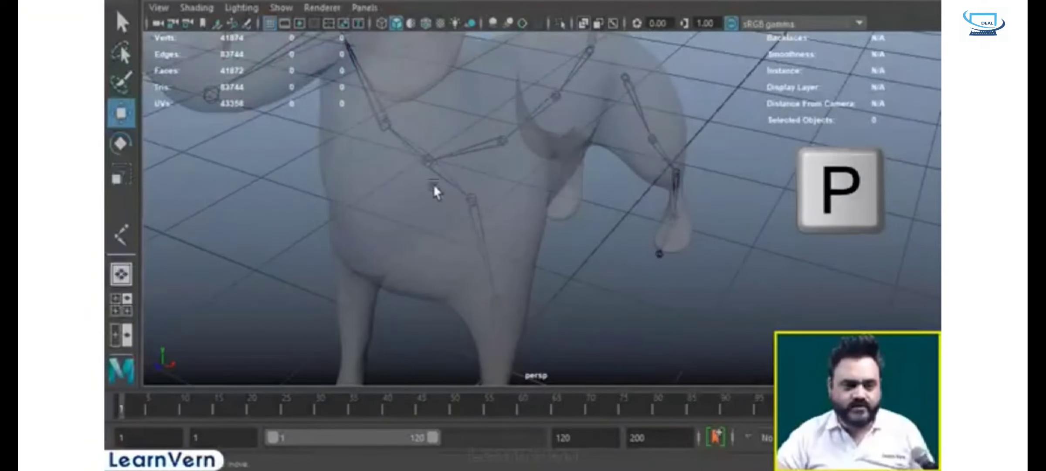
- Try parenting the hind leg's top joint to the pelvis joint at the base of the tail
left_click(427, 160)
left_click_drag(428, 161, 434, 250, "alt")
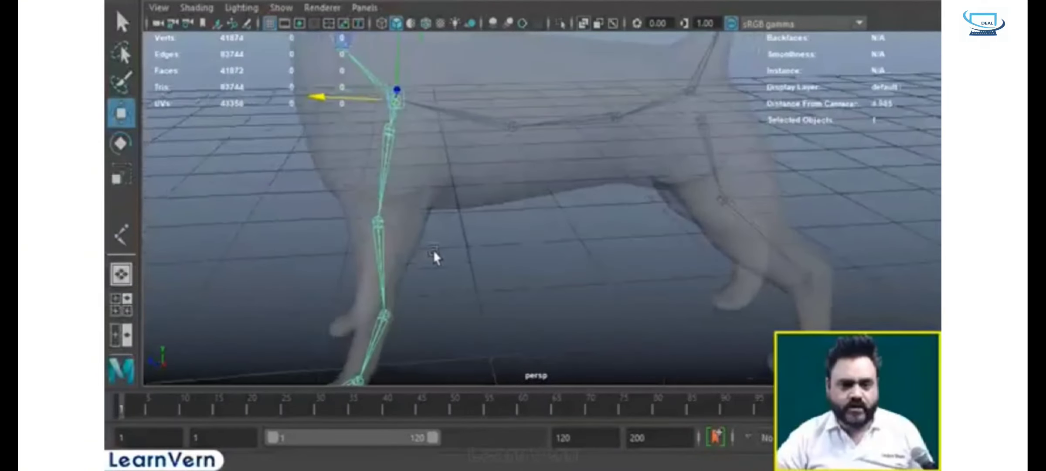
left_click_drag(686, 133, 584, 313, "alt")
left_click(616, 199, "shift")
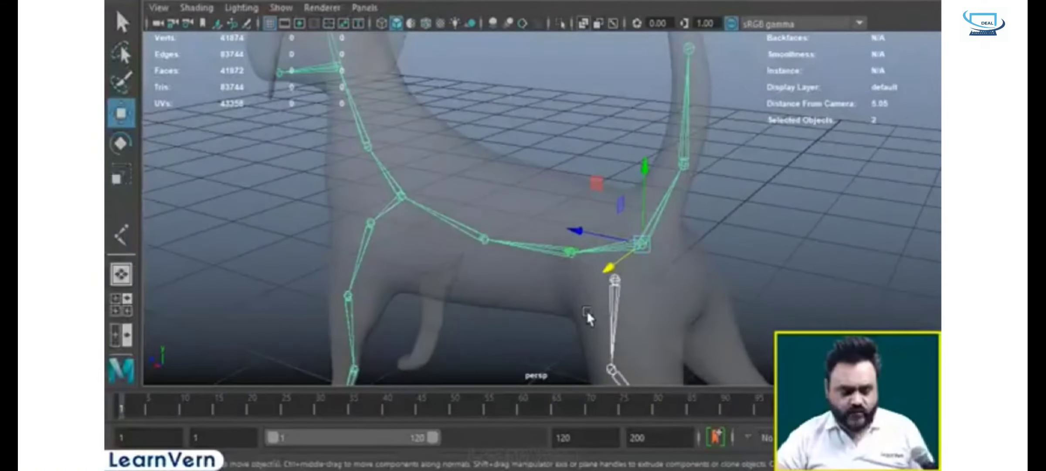
key("p")
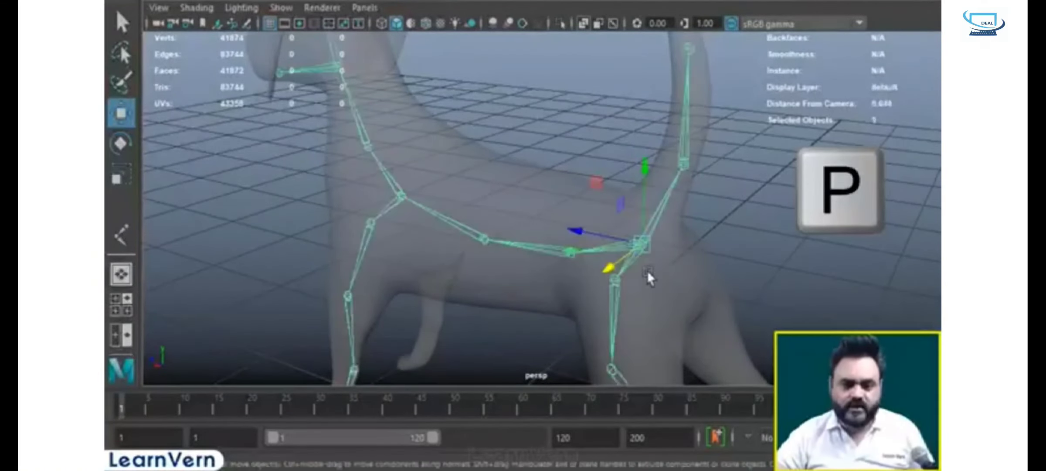
- Undo the parenting of the front and hind leg chains to the spine
left_click_drag(647, 274, 603, 286, "alt")
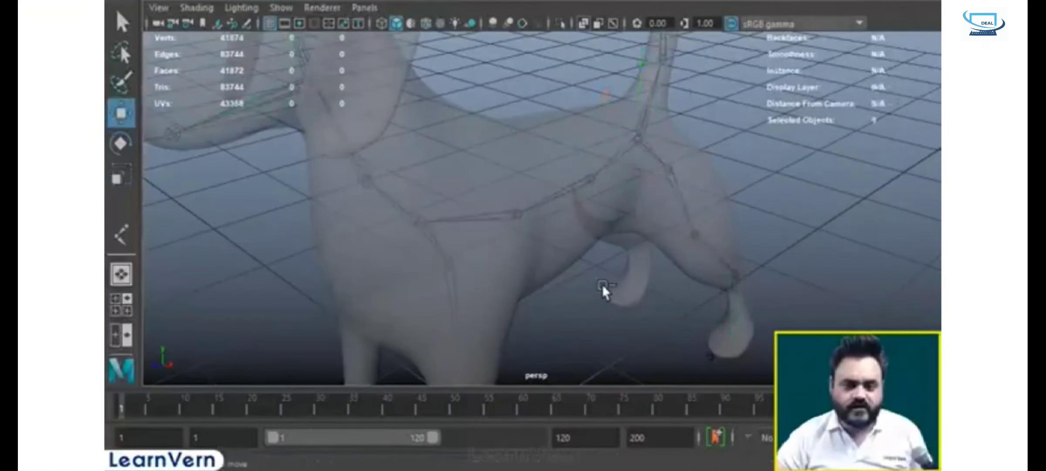
key("ctrl+z")
key("ctrl+z")
key("ctrl+z")
key("ctrl+z")
key("ctrl+z")
key("ctrl+z")
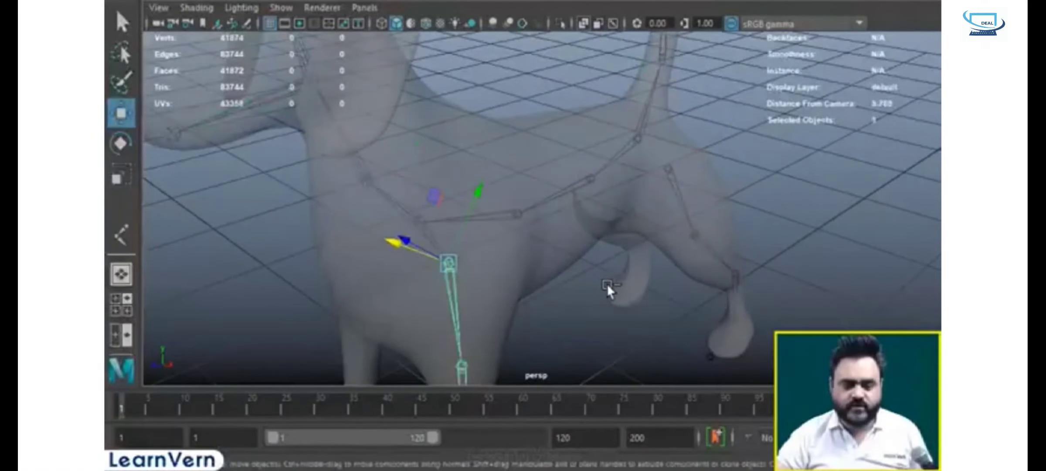
key("ctrl+z")
- Parent the front leg's shoulder joint to the chest joint of the spine chain
left_click(572, 310)
left_click(446, 264)
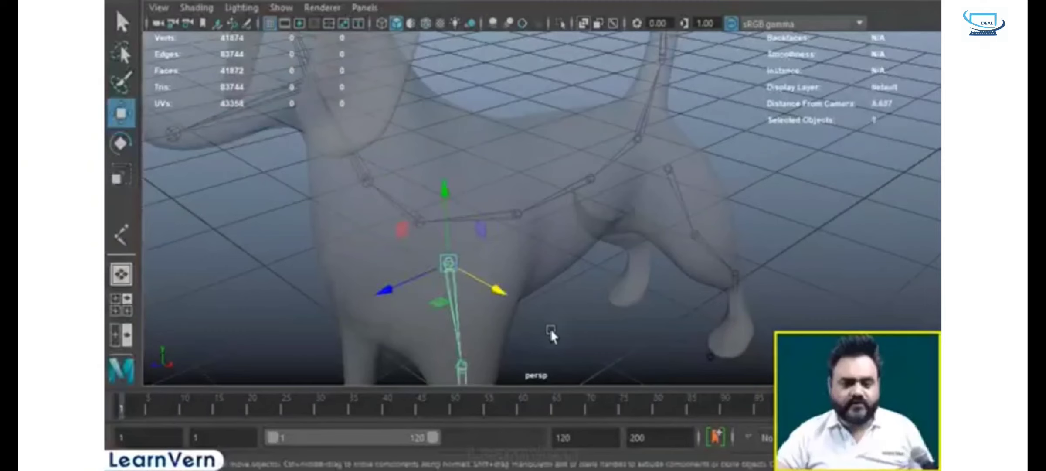
left_click(420, 222, "shift")
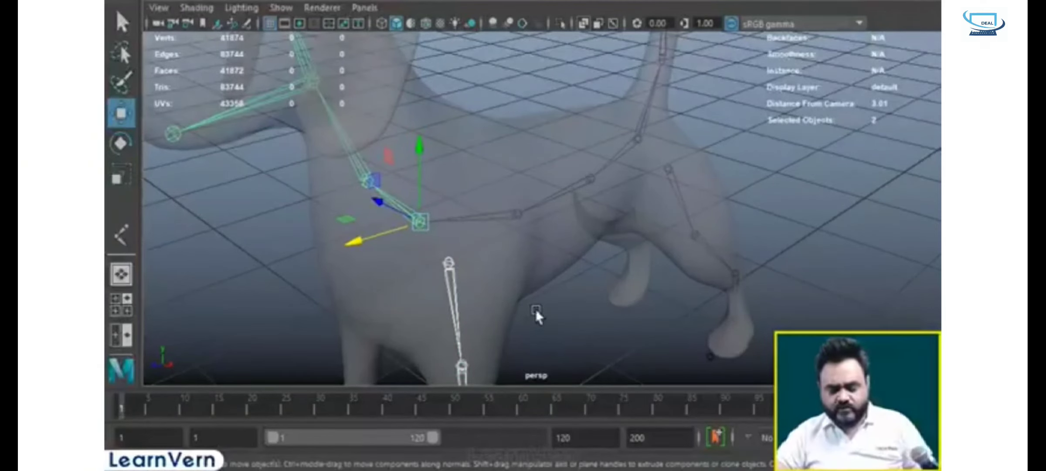
key("p")
- Parent the hind leg's top joint to the pelvis joint where the spine meets the tail
left_click(670, 169)
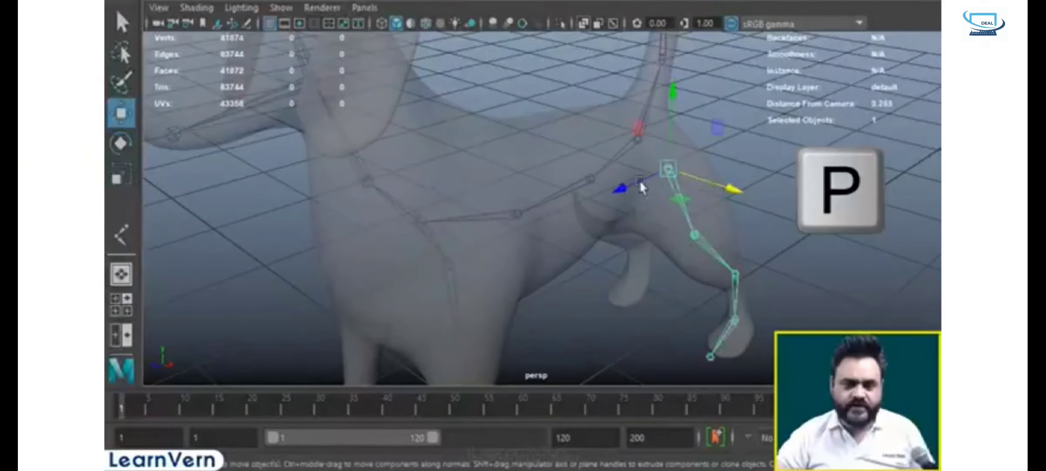
left_click(636, 141, "shift")
key("p")
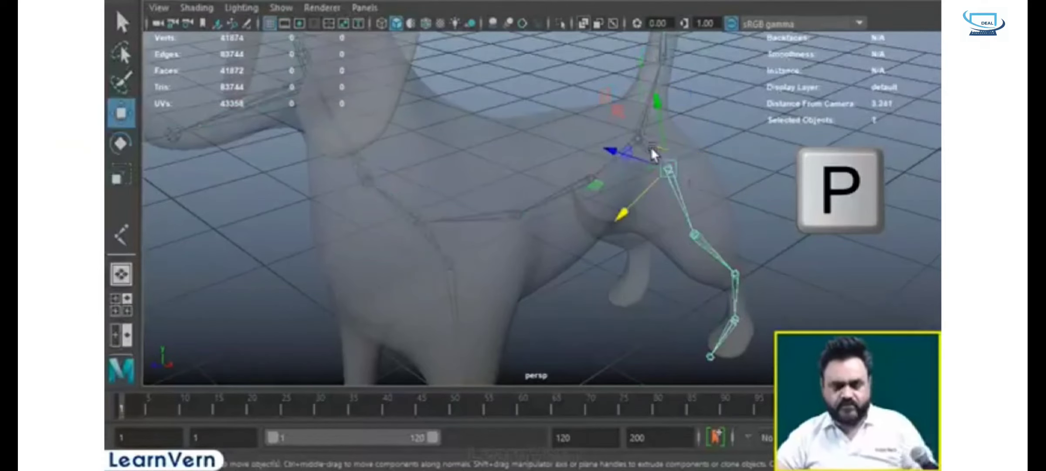
- Select the top joints of the hind and front leg chains together and open the Mirror Joint options
left_click_drag(809, 241, 521, 306, "alt")
left_click(609, 290)
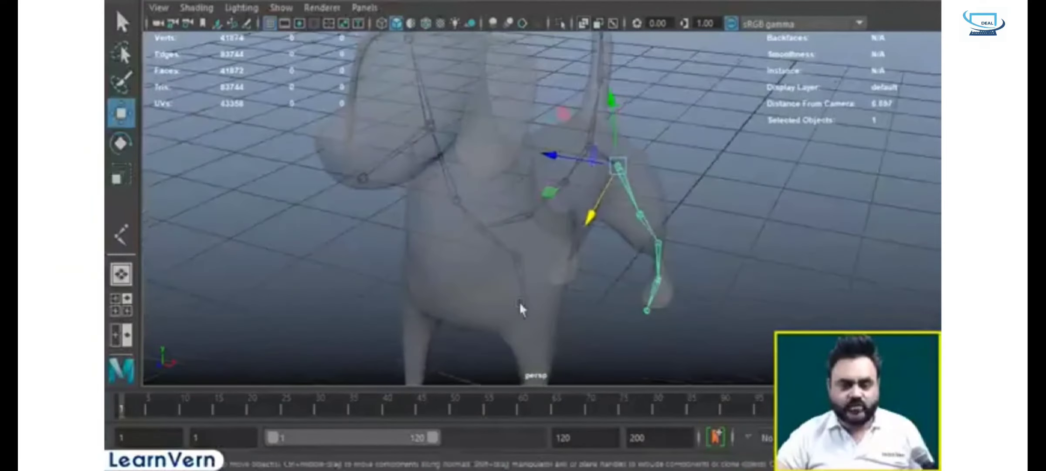
mouse_move(518, 260)
left_mouse_down("alt")
mouse_move(650, 304)
mouse_move(693, 300)
left_mouse_up("alt")
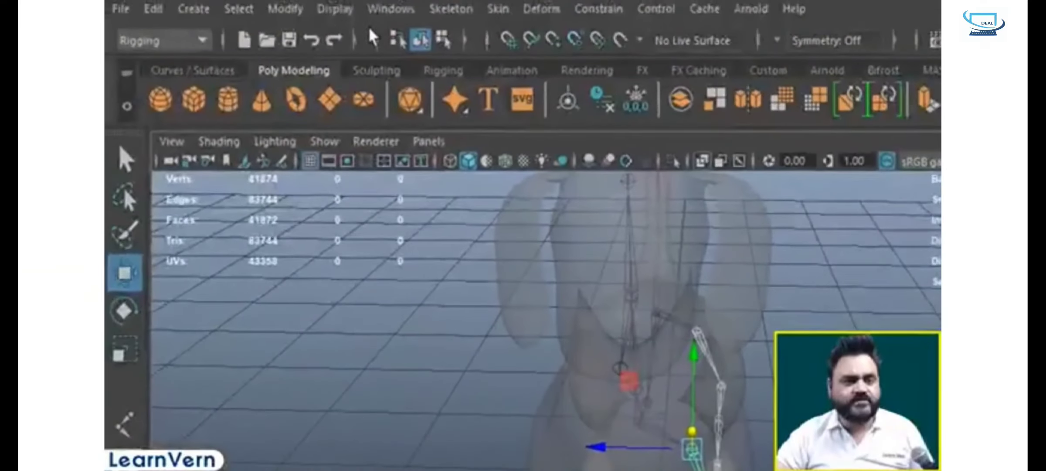
left_click(450, 9)
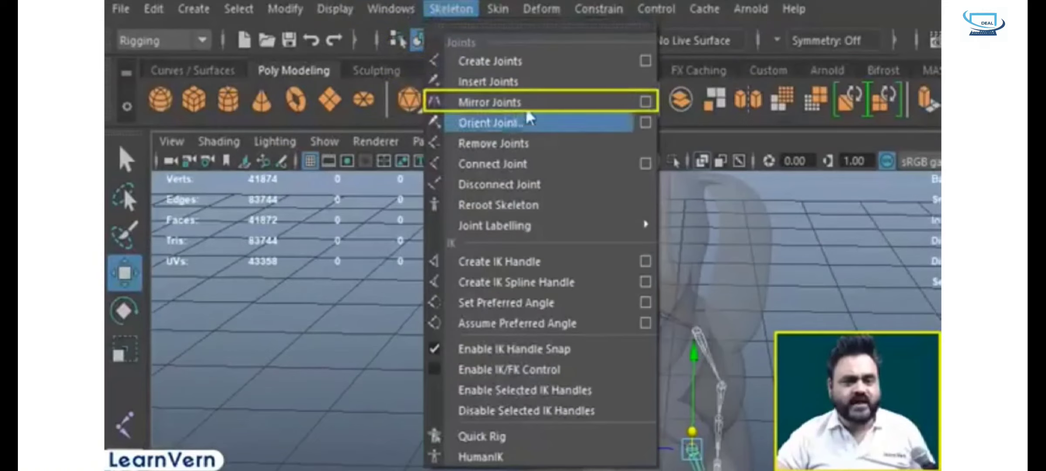
left_click(651, 104)
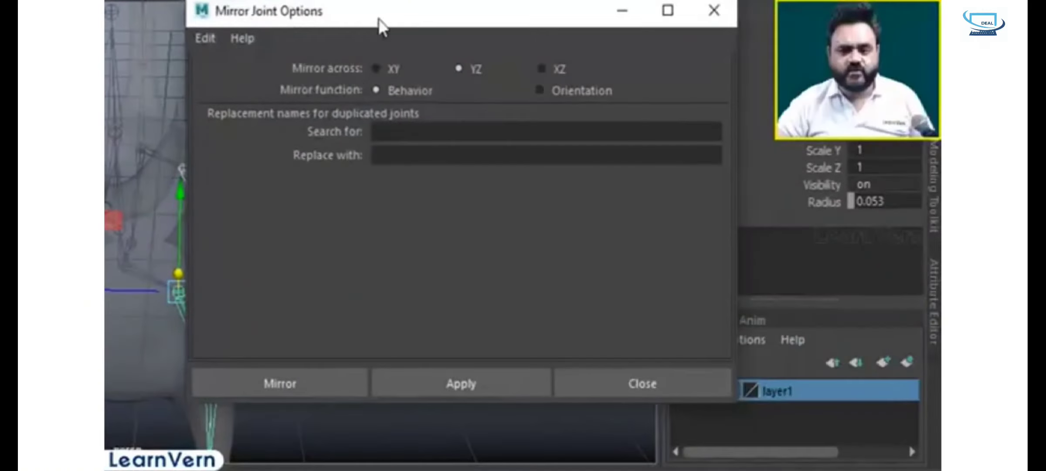
left_click_drag(379, 20, 515, 36)
- Select only the front leg's shoulder joint and mirror its chain across YZ with the Behavior function
left_click_drag(245, 257, 199, 272, "alt")
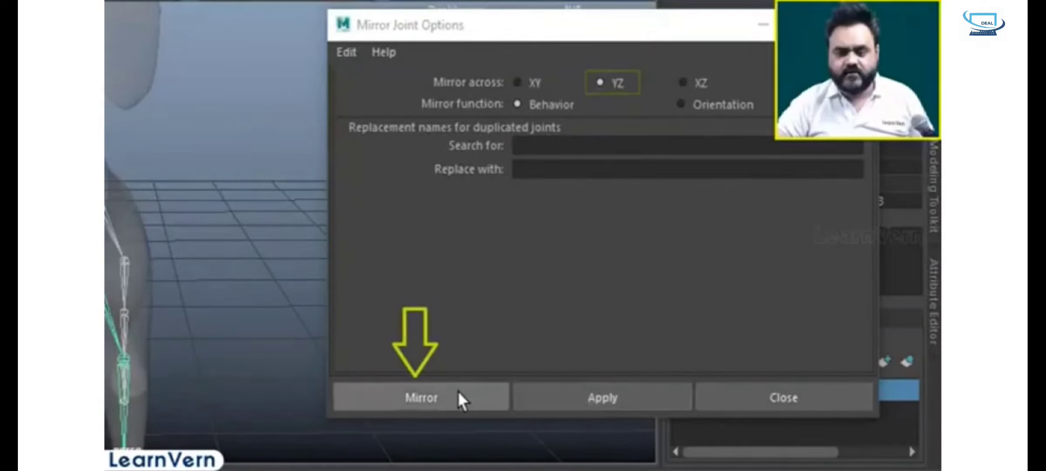
left_click_drag(179, 234, 106, 250, "alt")
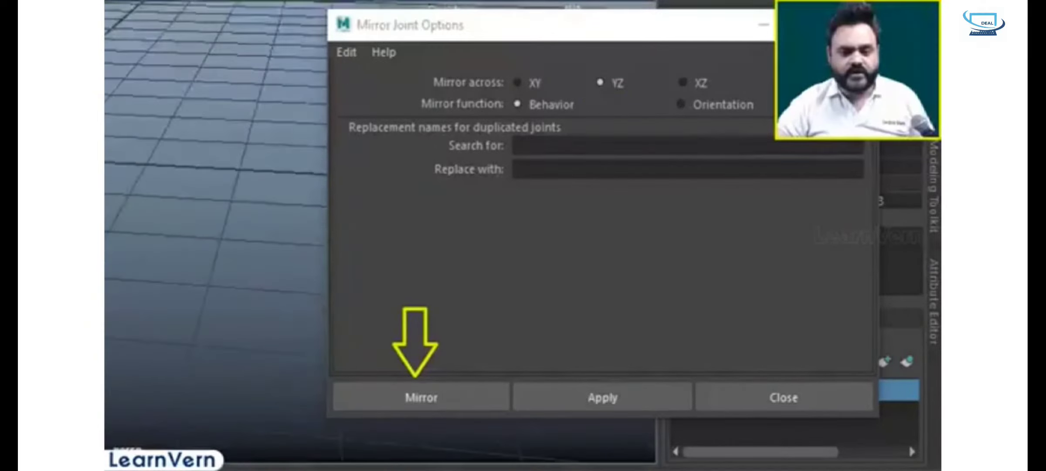
right_click_drag(106, 236, 126, 230, "alt")
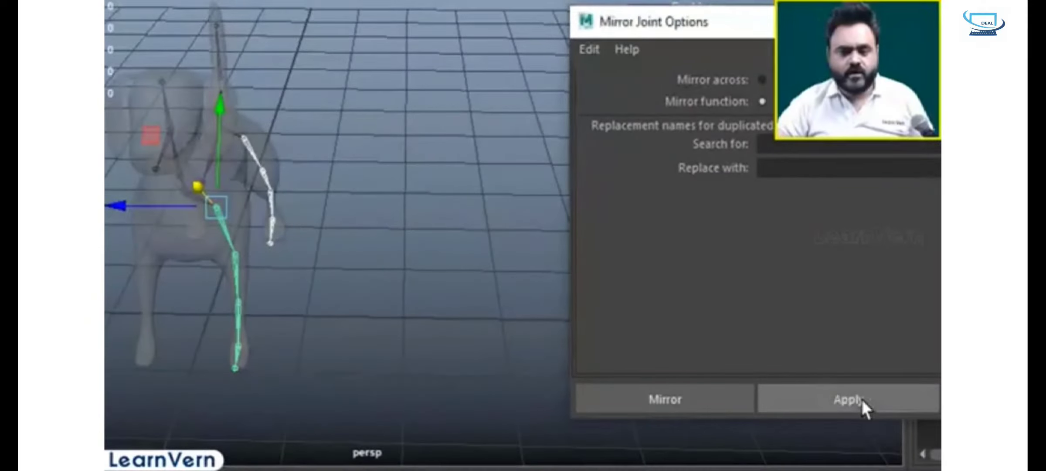
left_click_drag(482, 382, 404, 253, "alt")
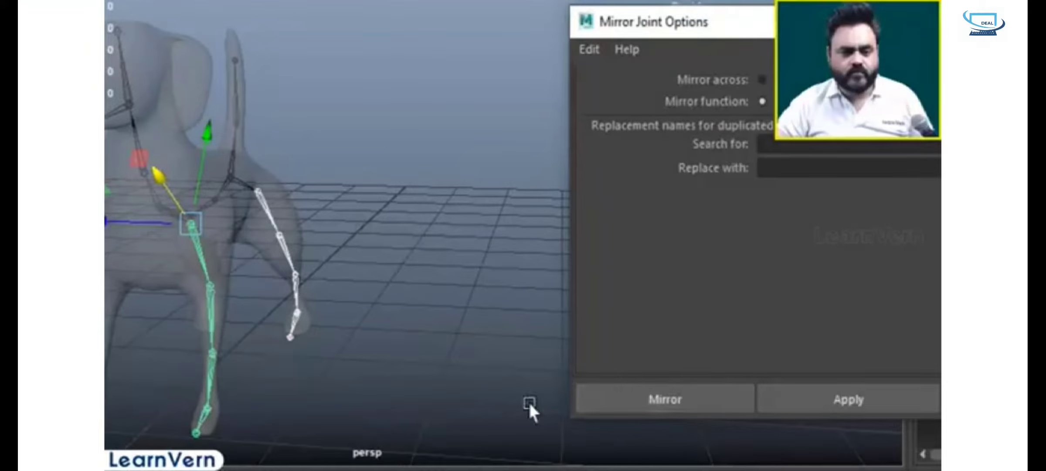
left_click_drag(528, 403, 500, 315, "alt")
left_click(500, 315)
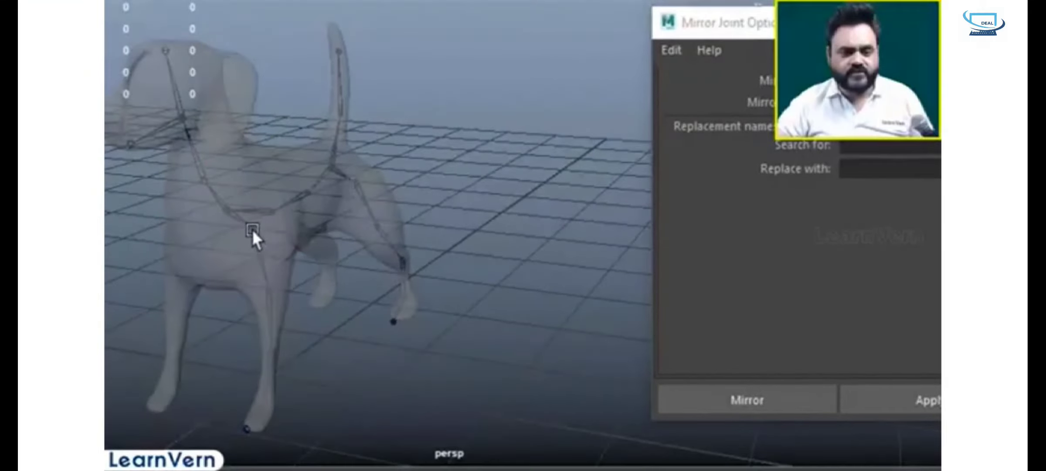
left_click(170, 229)
left_click_drag(204, 265, 304, 287, "alt")
left_click(786, 402)
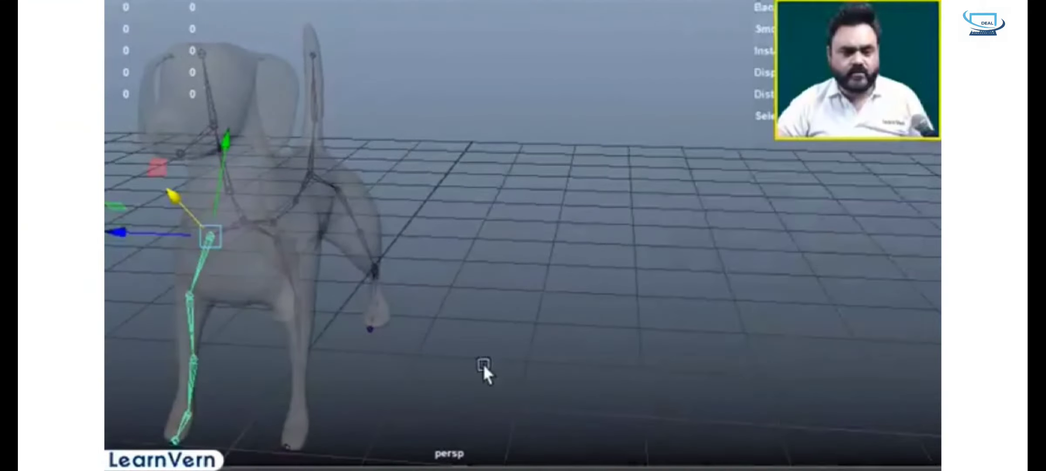
- Select the hind leg's top joint and mirror its chain across YZ to the opposite leg
left_click_drag(482, 362, 401, 343, "alt")
left_click_drag(555, 362, 292, 191, "alt")
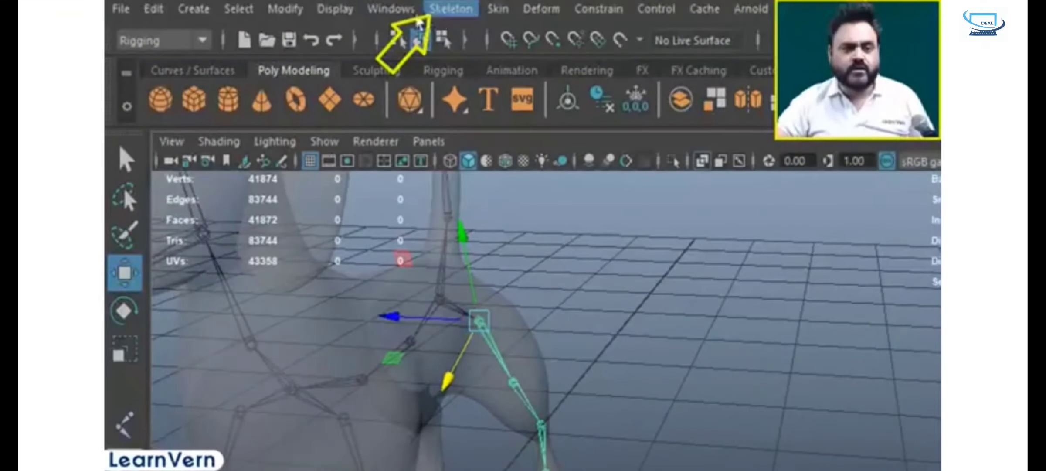
left_click(451, 8)
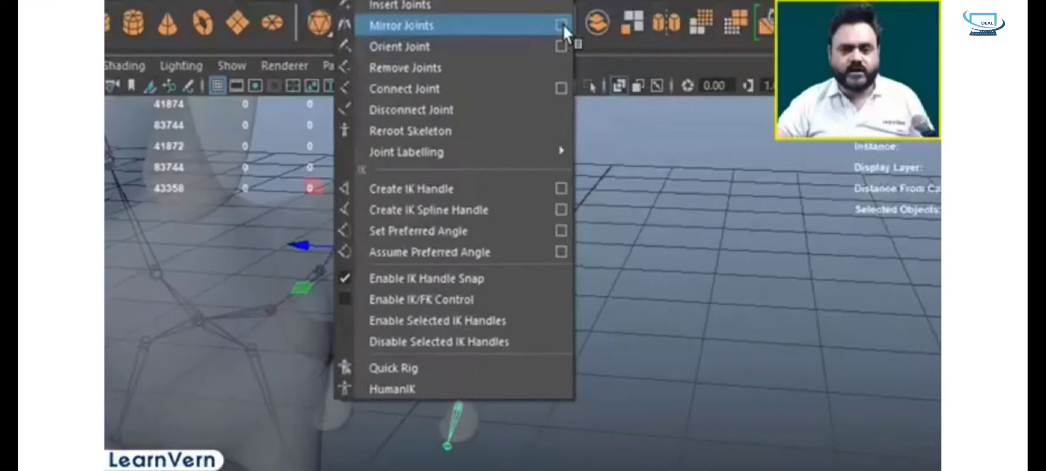
left_click(645, 102)
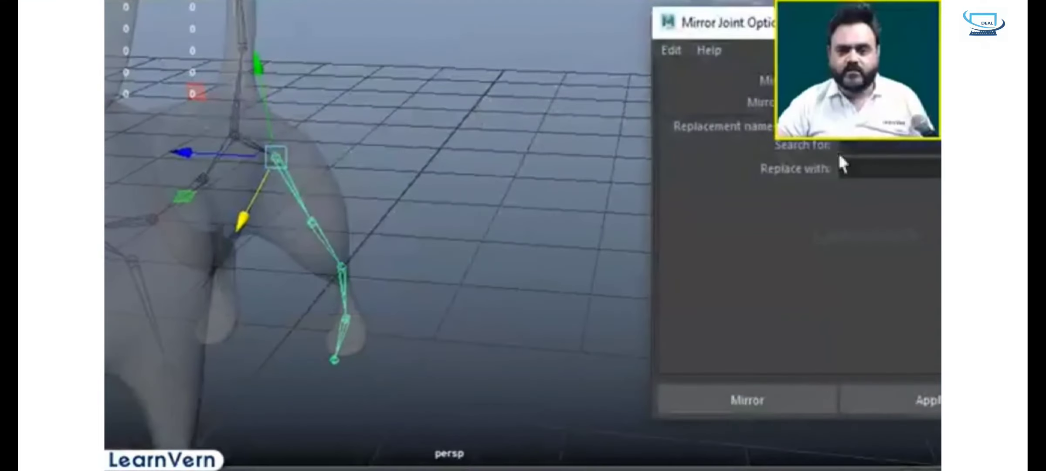
left_click(748, 399)
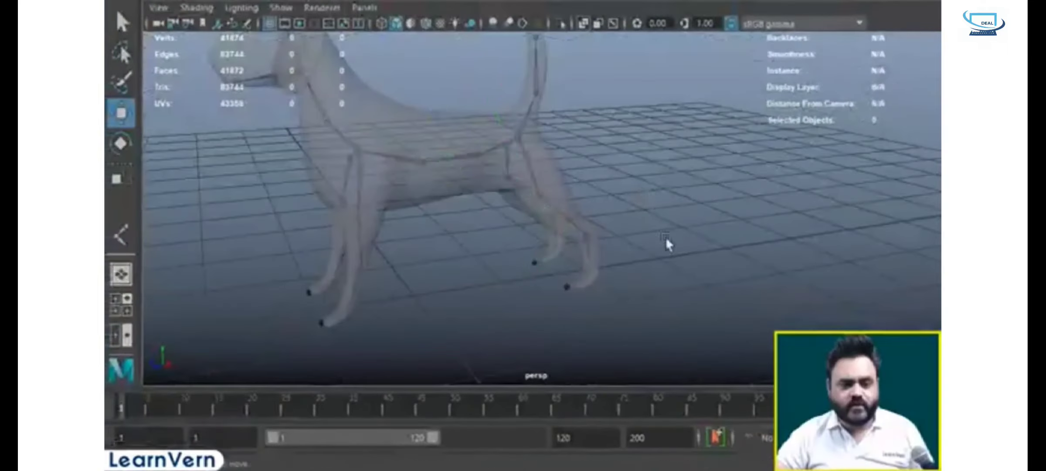
- Highlight the whole skeleton from its pelvis root joint and examine all four leg chains inside the dog's body
left_click_drag(667, 238, 626, 281, "alt")
left_click(871, 124)
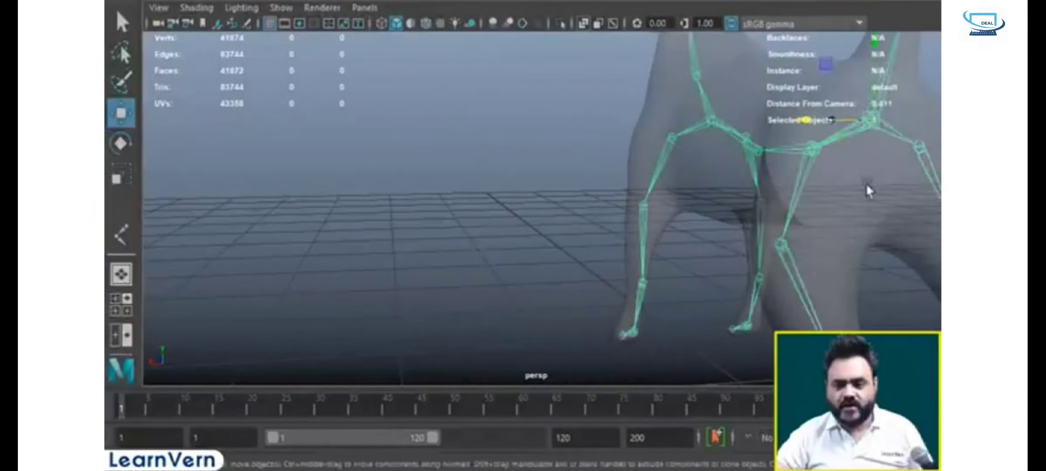
left_click_drag(866, 185, 645, 150, "alt")
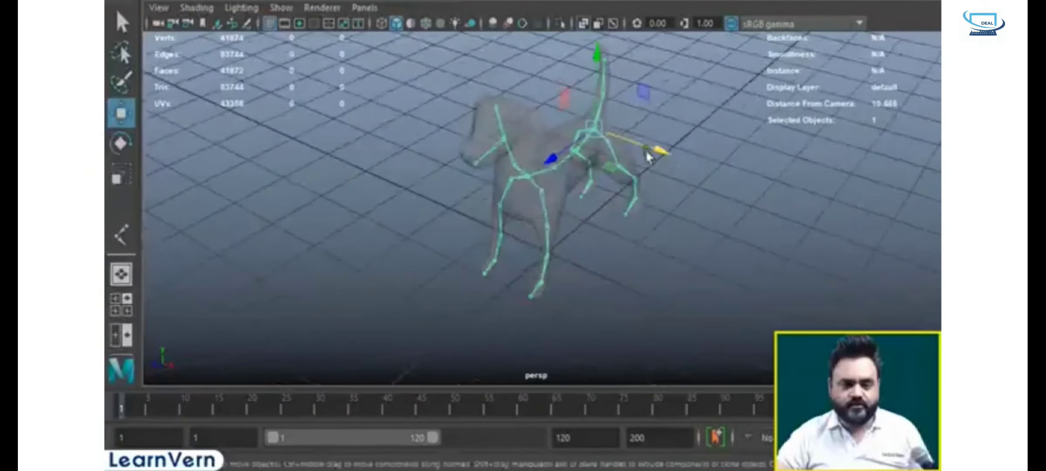
left_click(674, 281)
left_click_drag(631, 285, 559, 218, "alt")
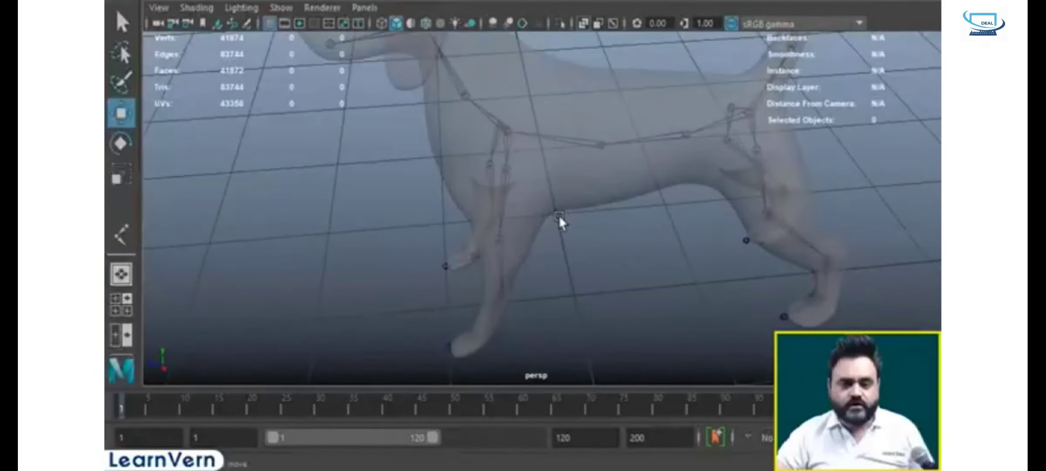
- Test-move the spine joint behind the shoulders upward and undo the move
left_click(606, 144)
scroll(645, 191, "down", 4)
left_click_drag(645, 191, 618, 228, "alt")
scroll(606, 195, "up", 4)
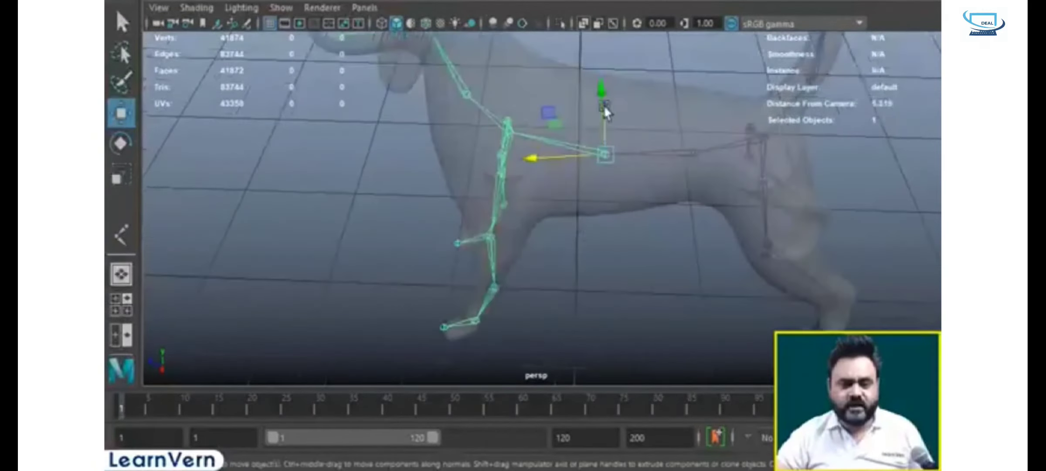
left_click_drag(605, 106, 609, 76)
key("ctrl+z")
- Try moving and deleting the rear spine joint and the pelvis joint, undoing the changes
left_click(693, 154)
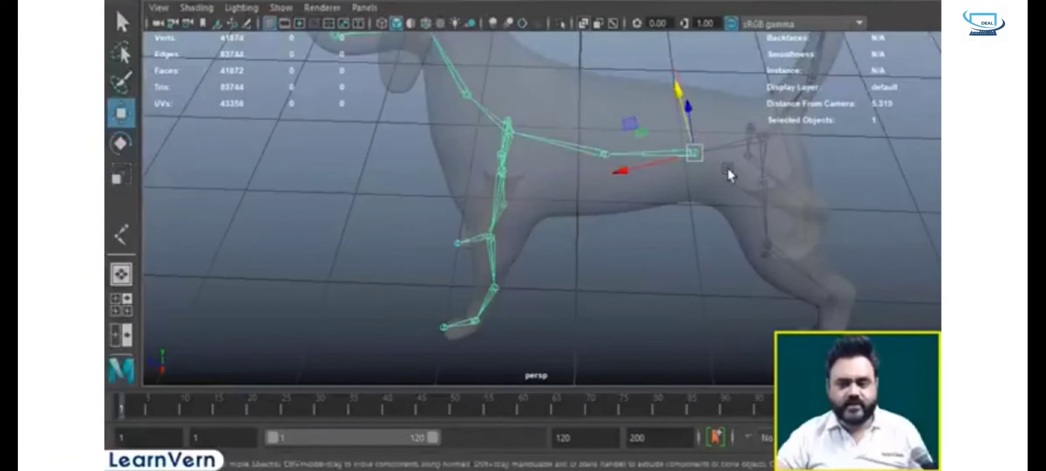
left_click_drag(687, 103, 697, 90)
key("Delete")
left_click(763, 130)
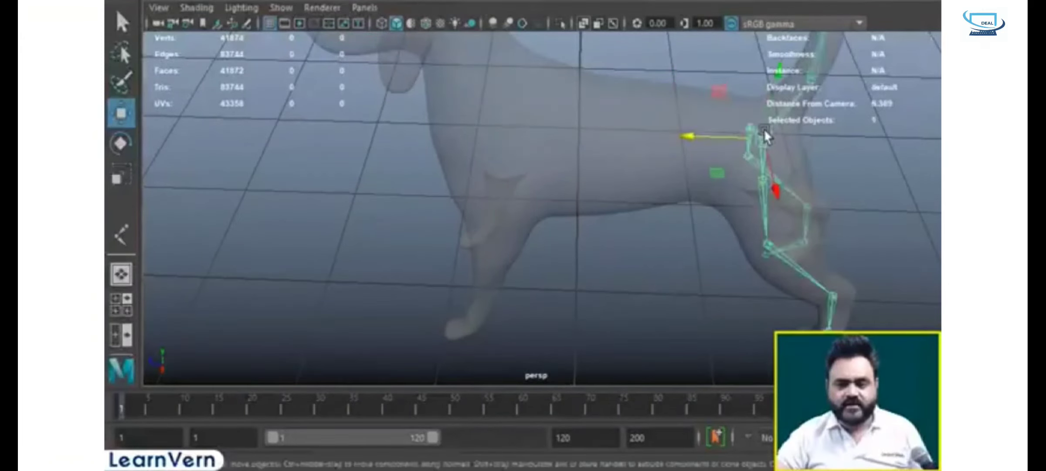
key("Delete")
key("ctrl+z")
key("ctrl+z")
key("ctrl+z")
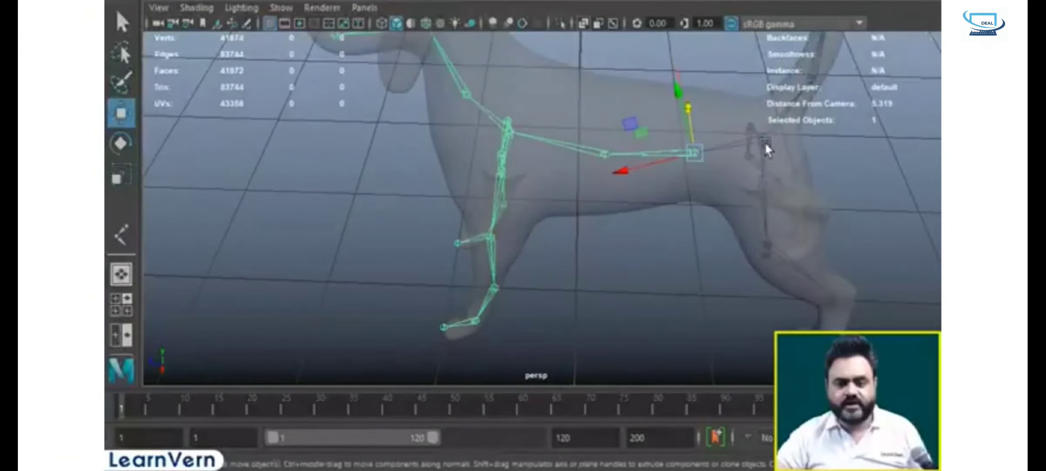
- Test a sideways move of the whole skeleton from its pelvis root joint and undo it
left_click_drag(838, 258, 641, 202, "alt")
left_click(641, 203)
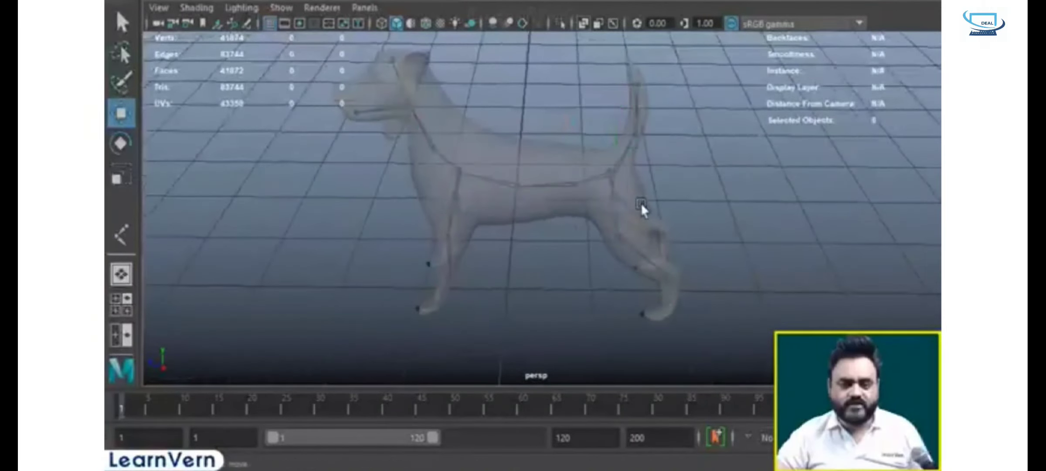
left_click(612, 176)
left_click_drag(724, 280, 595, 252, "alt")
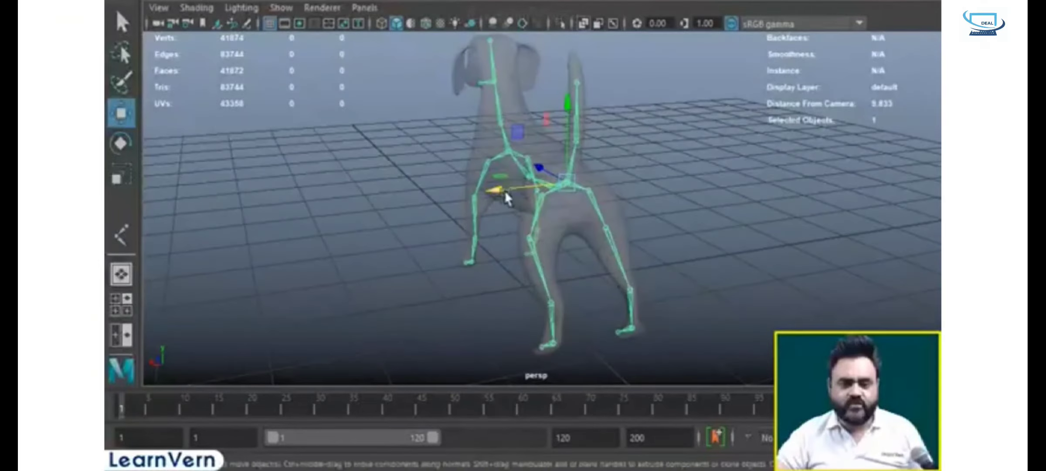
left_click_drag(509, 196, 702, 245, "alt")
key("ctrl+z")
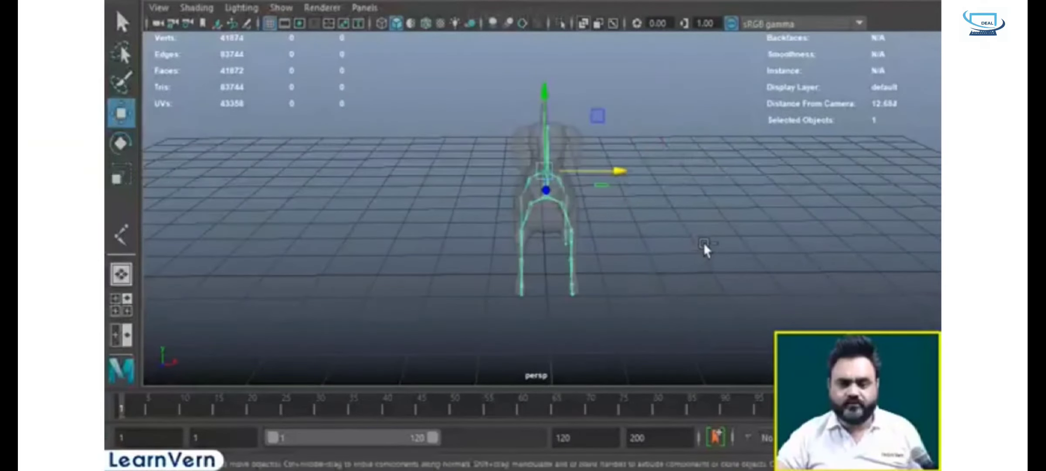
- Bind the dog mesh to the skeleton with Bind Skin, selecting the pelvis root joint first and then the mesh
left_click_drag(738, 309, 483, 230, "alt")
scroll(573, 323, "up", 5)
scroll(564, 323, "up", 3)
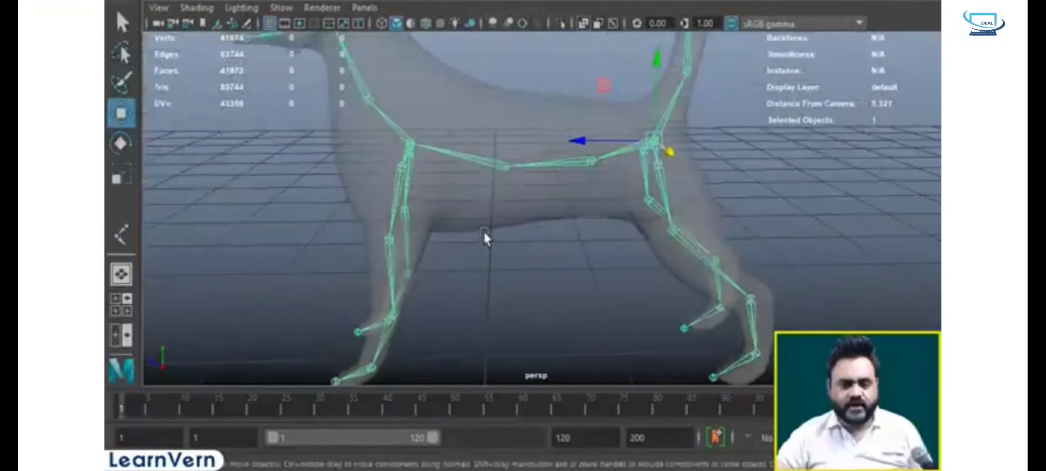
left_click(527, 279)
left_click_drag(527, 279, 555, 296, "alt")
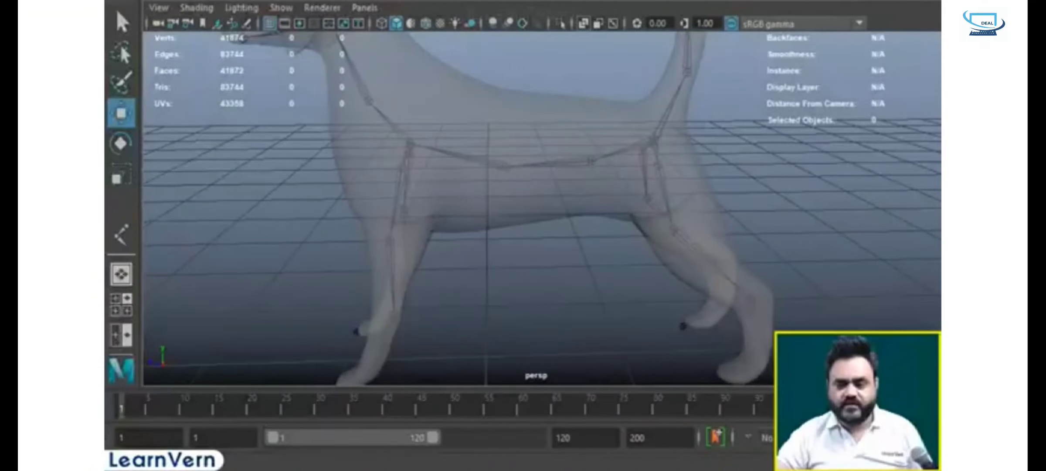
left_click(528, 212)
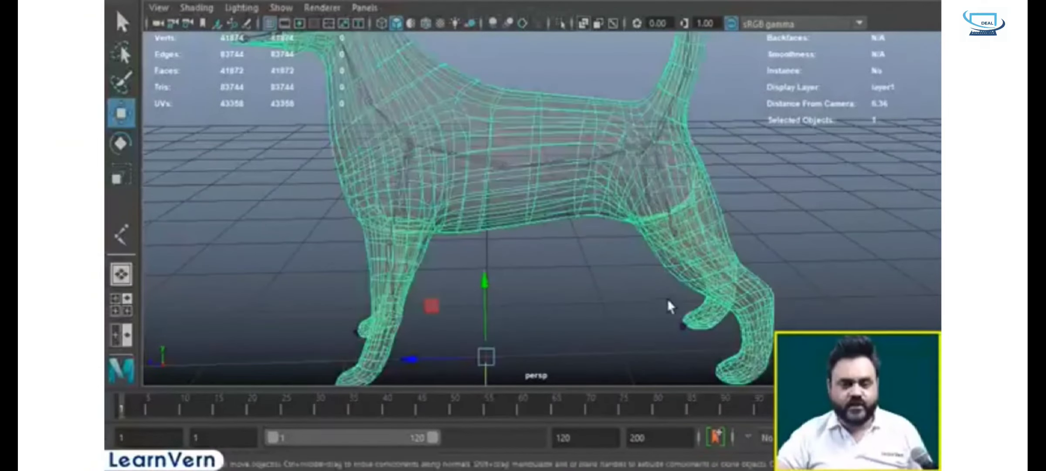
left_click(670, 306)
left_click(656, 151)
left_click(541, 201, "shift")
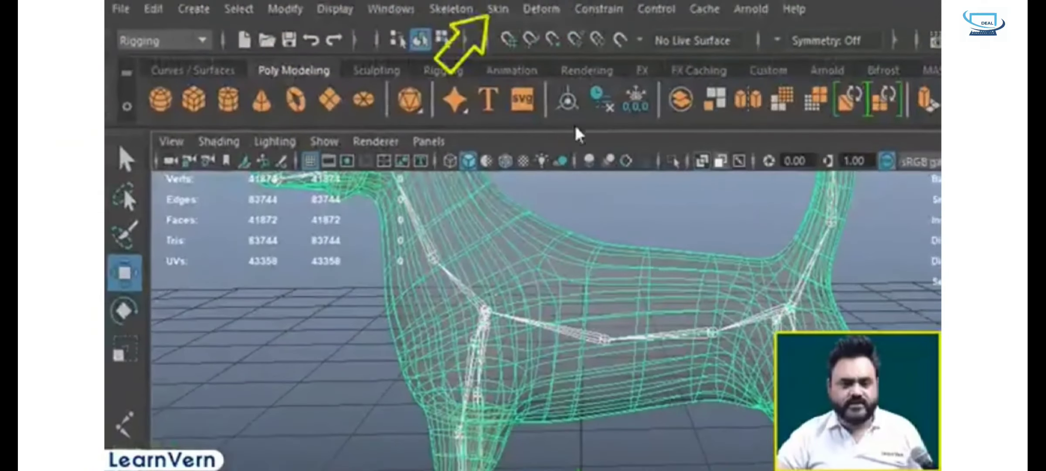
left_click(497, 9)
left_click(571, 62)
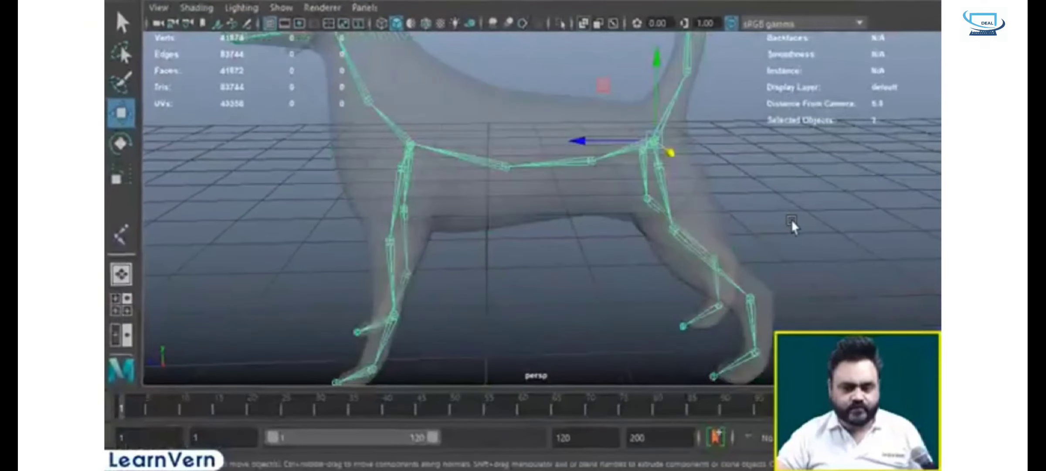
left_click(792, 219)
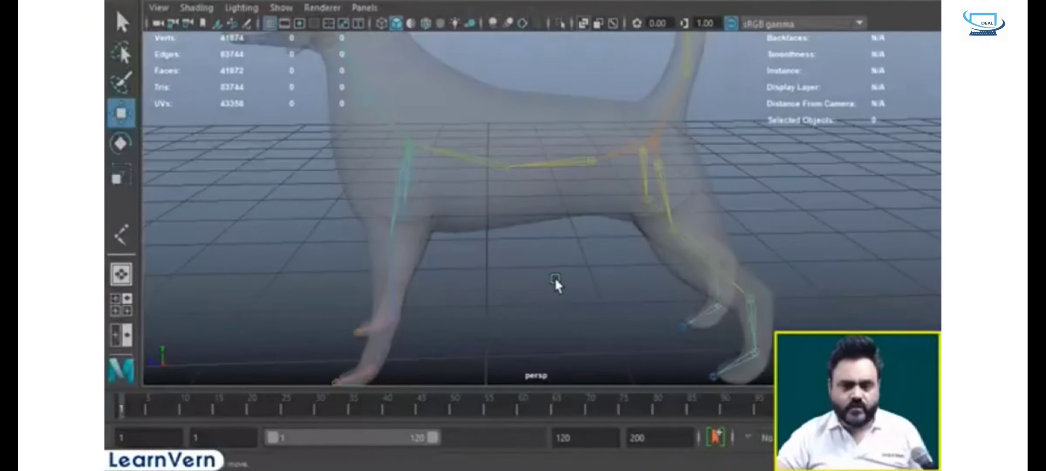
- Turn off X-Ray display in the perspective view so the dog mesh is drawn opaque
left_click(562, 152)
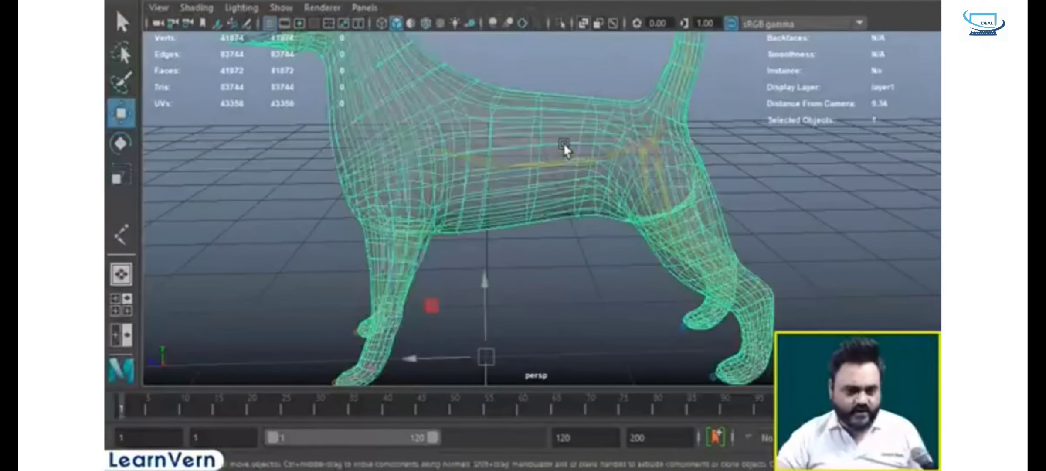
left_click(583, 25)
mouse_move(630, 277)
left_mouse_down("alt")
mouse_move(614, 301)
mouse_move(598, 294)
left_mouse_up("alt")
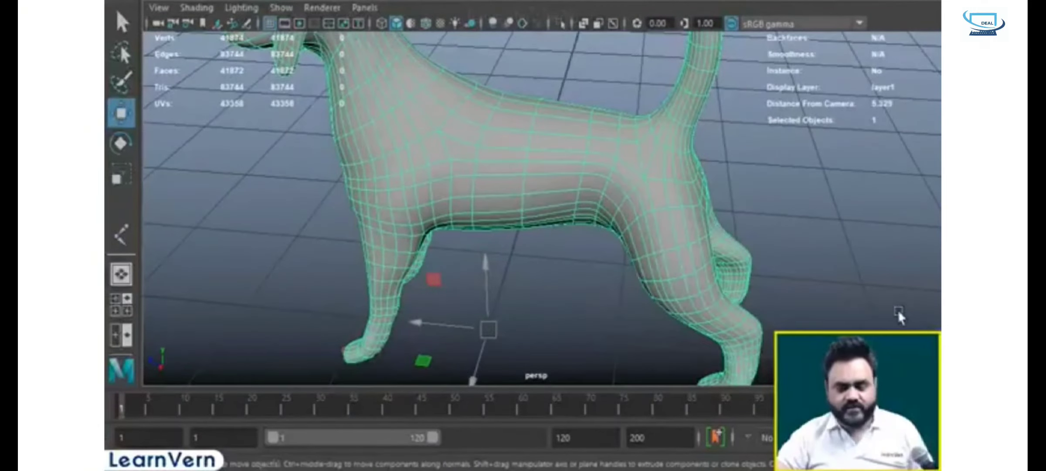
- In the side view, try shifting the joint midway down the lower front leg toward the back of the leg
key("space")
key("space")
scroll(750, 345, "up", 3)
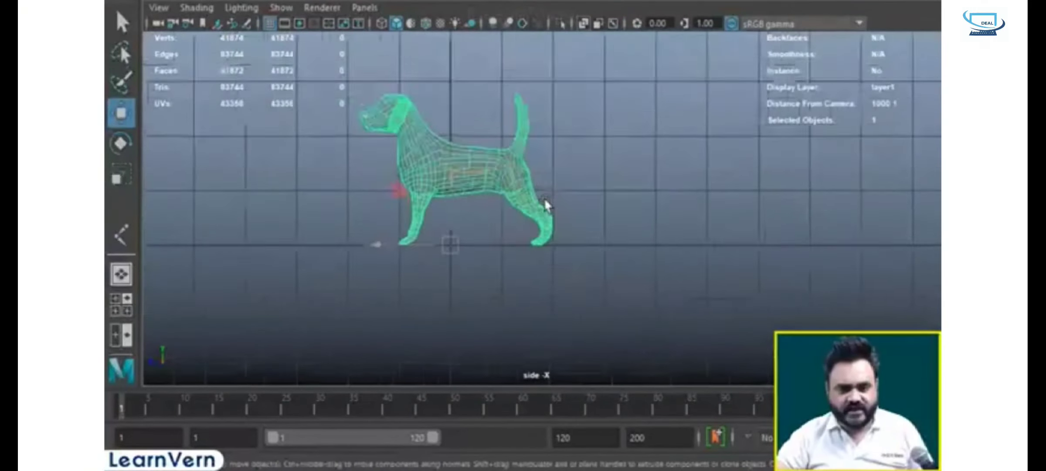
scroll(545, 200, "up", 6)
middle_click_drag(432, 170, 723, 223, "alt")
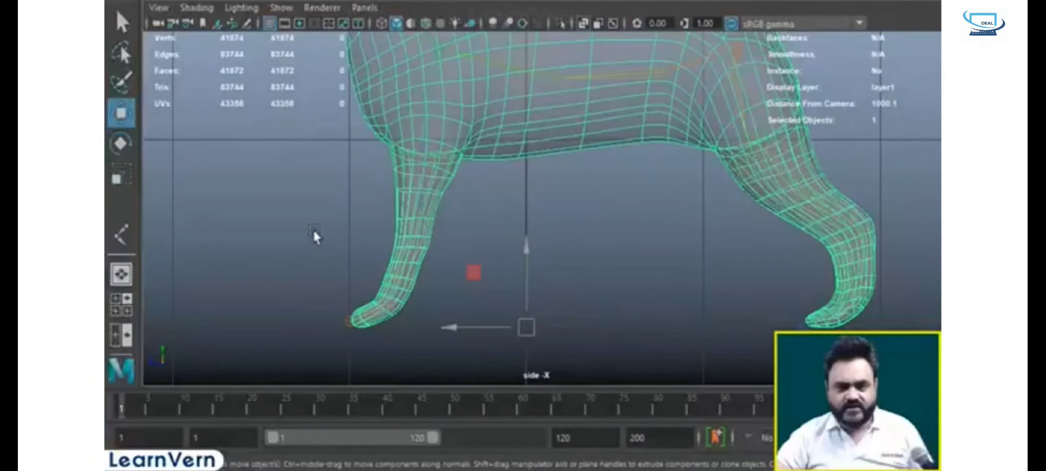
left_click(417, 212)
scroll(421, 245, "up", 3)
middle_click_drag(415, 268, 488, 271, "alt")
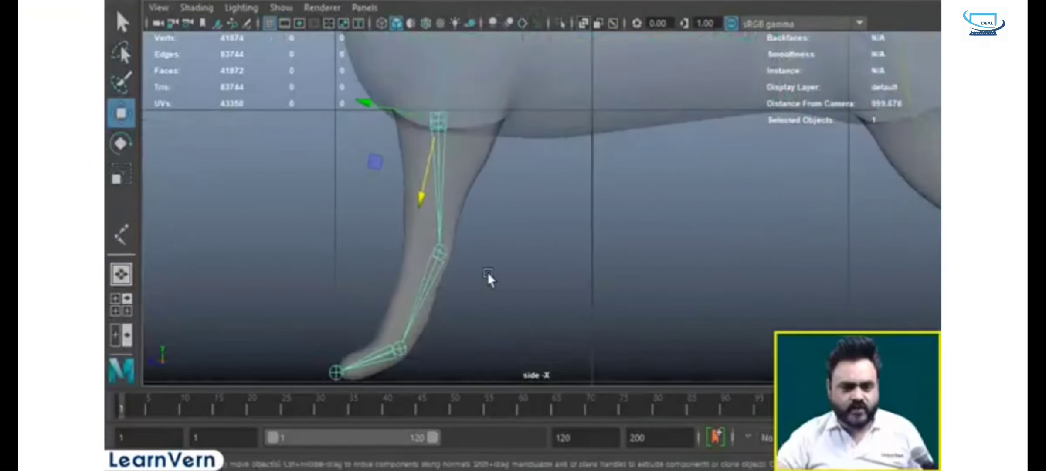
left_click(438, 267)
left_click_drag(502, 251, 521, 252)
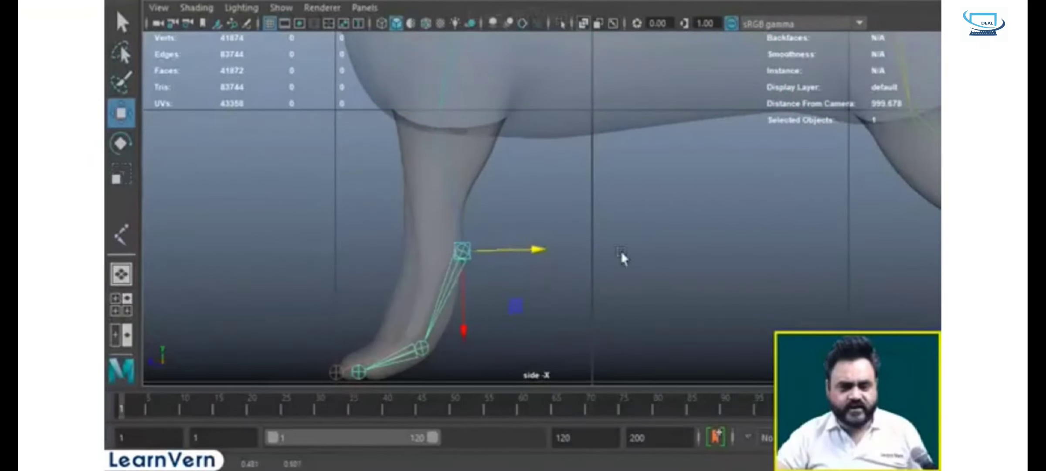
- Examine the front paw's joints against the mesh in the perspective view, selecting down to the toe-tip joint
key("space")
key("space")
left_click_drag(632, 234, 506, 232, "alt")
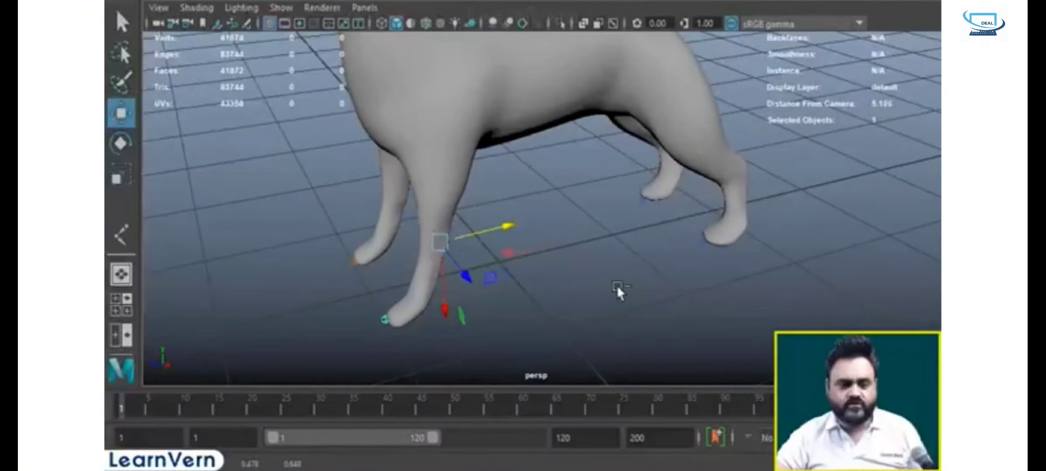
key("Up")
left_click_drag(539, 319, 506, 307, "alt")
left_click(386, 310)
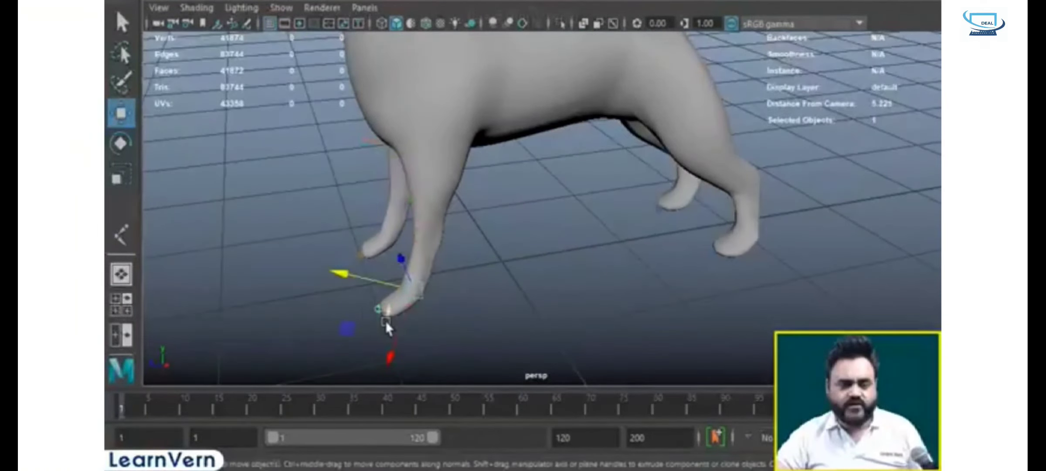
left_click(370, 309)
left_click(373, 309)
left_click_drag(357, 306, 518, 313, "alt")
left_click_drag(528, 367, 546, 343, "alt")
key("space")
key("space")
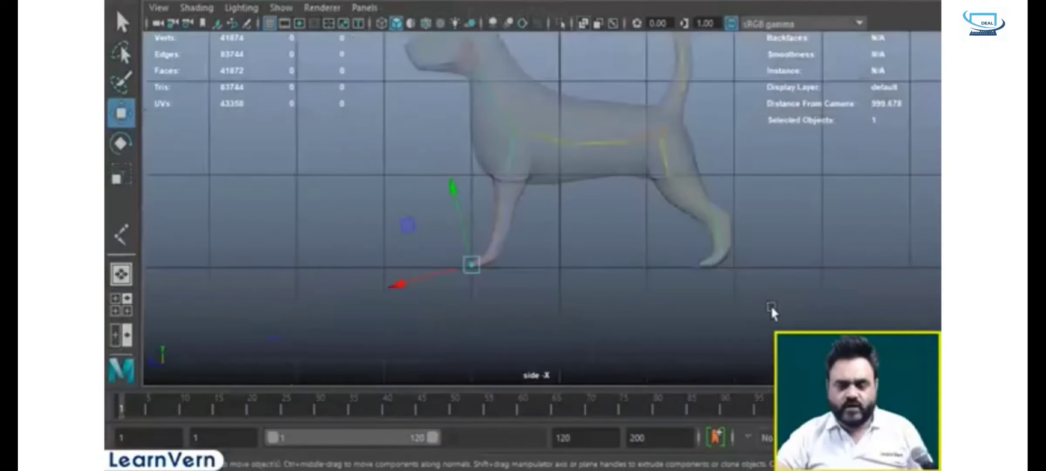
- Select the pelvis root joint and examine the dog from above and from the side
left_click(612, 168)
key("space")
key("space")
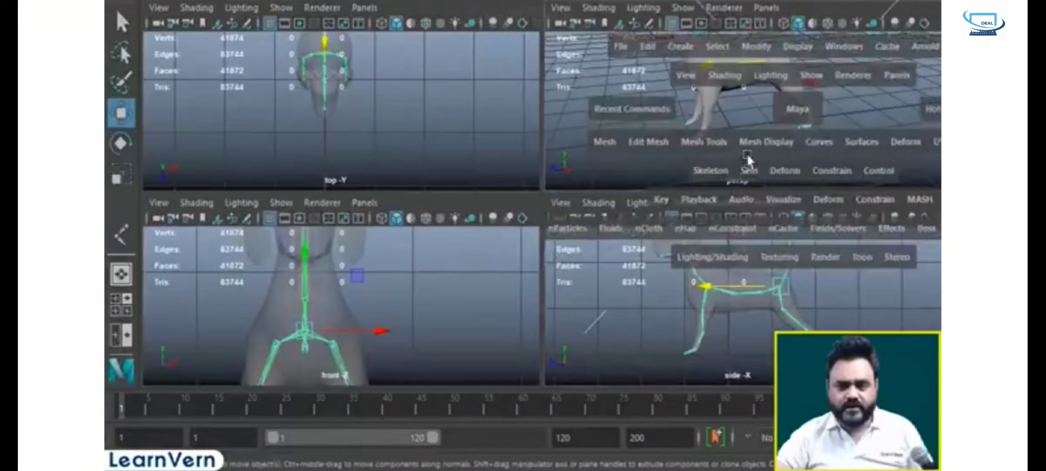
left_click_drag(737, 277, 701, 262, "alt")
left_click_drag(596, 140, 608, 171, "alt")
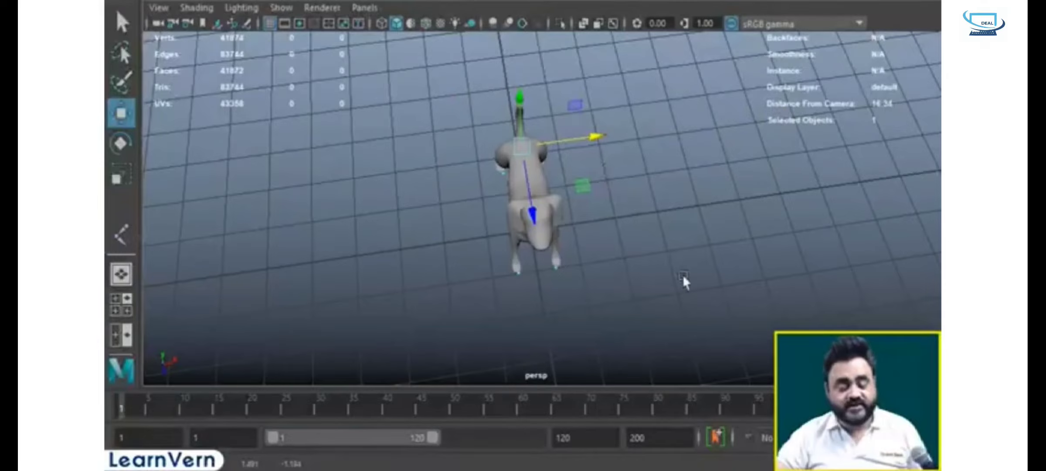
left_click_drag(684, 282, 750, 225, "alt")
key("space")
key("space")
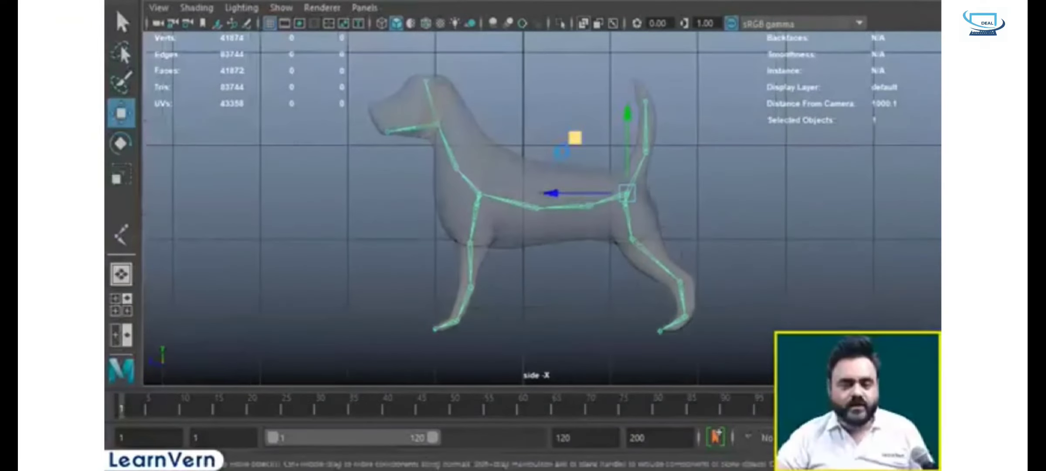
- Add the dog mesh to the root joint selection and detach it from the skeleton with Unbind Skin
left_click(521, 172)
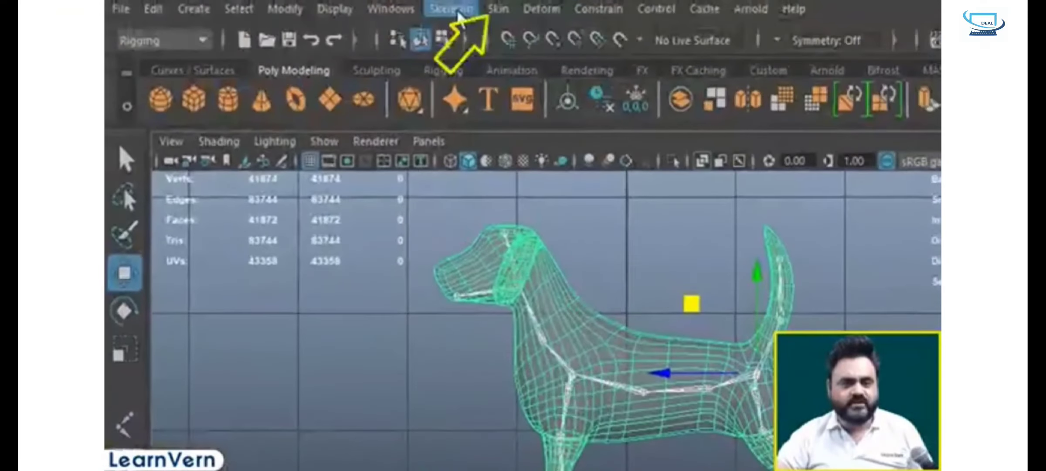
left_click(458, 15)
mouse_move(498, 9)
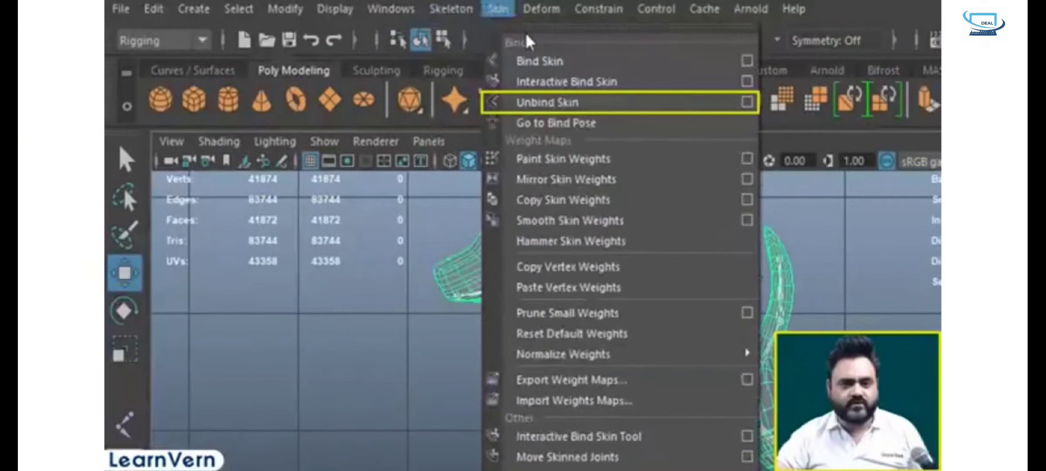
left_click(551, 105)
left_click(714, 435)
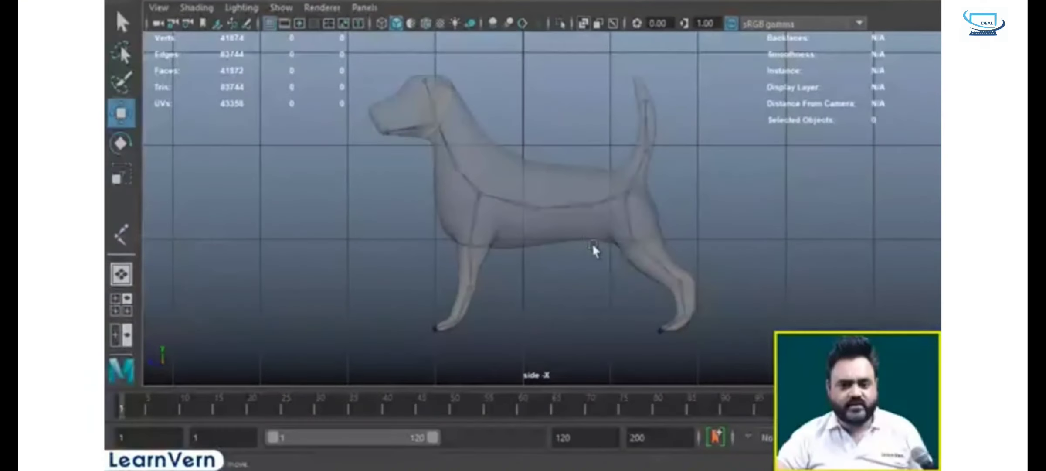
- Test-move the skeleton up and down from its pelvis root joint in the side view, undoing both moves
left_click(571, 196)
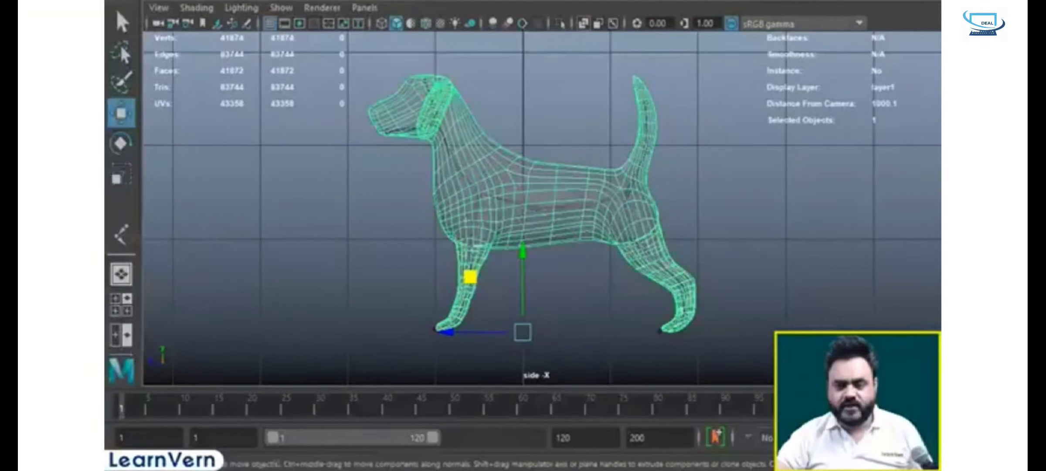
left_click(545, 222)
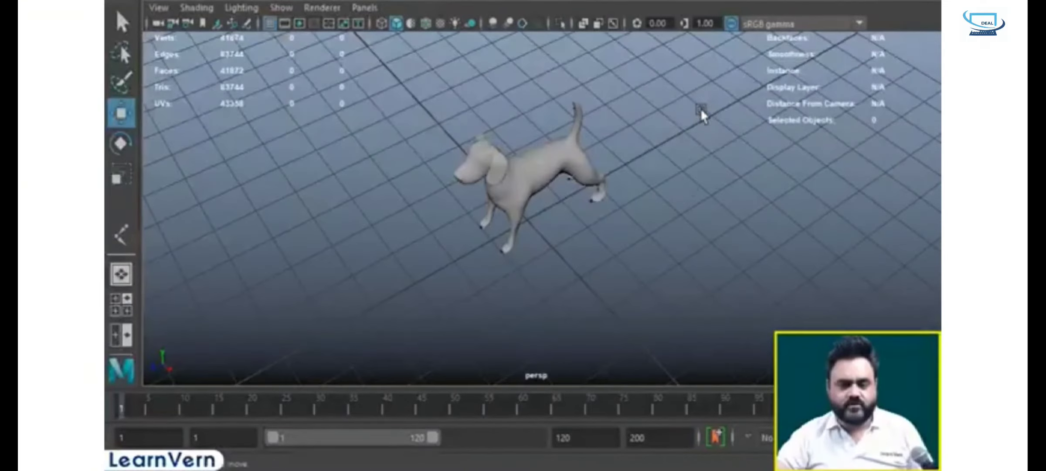
left_click_drag(700, 108, 540, 231, "alt")
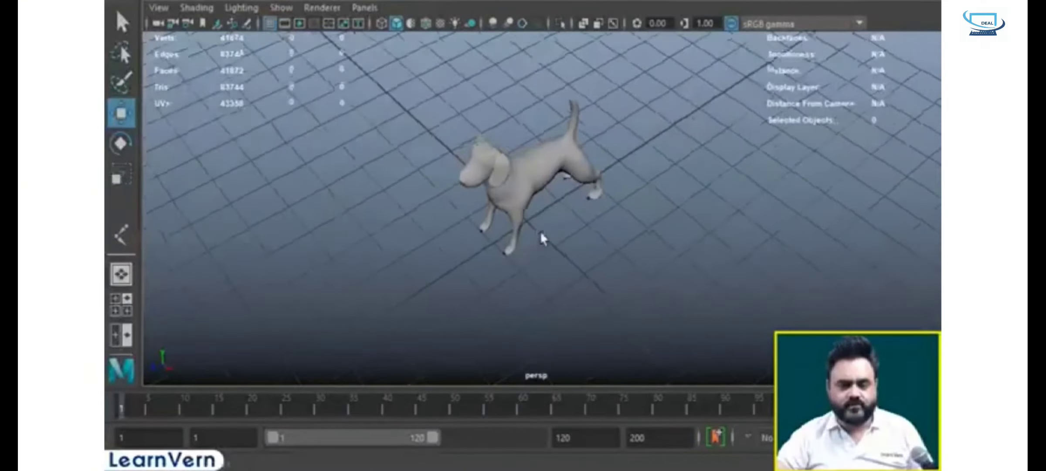
left_click(548, 238)
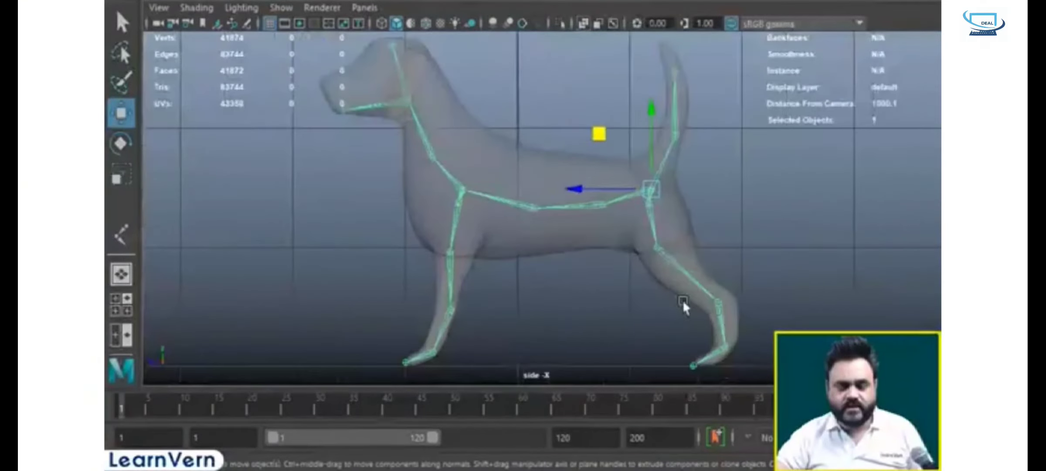
left_click_drag(651, 116, 657, 46)
key("ctrl+z")
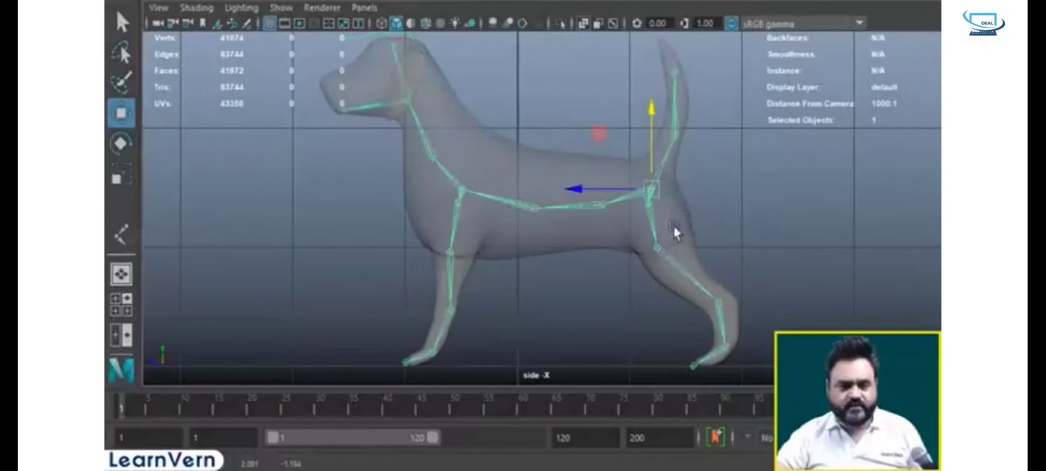
left_click_drag(655, 198, 664, 237)
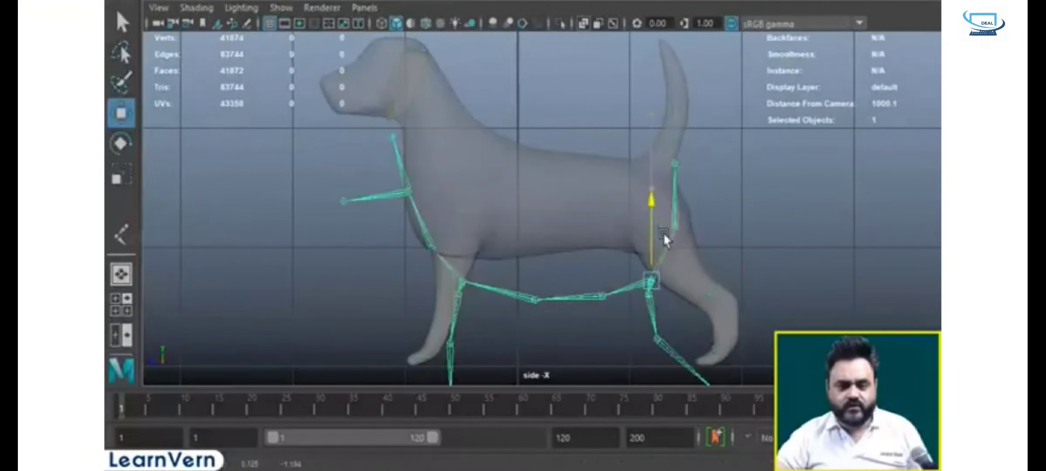
key("ctrl+z")
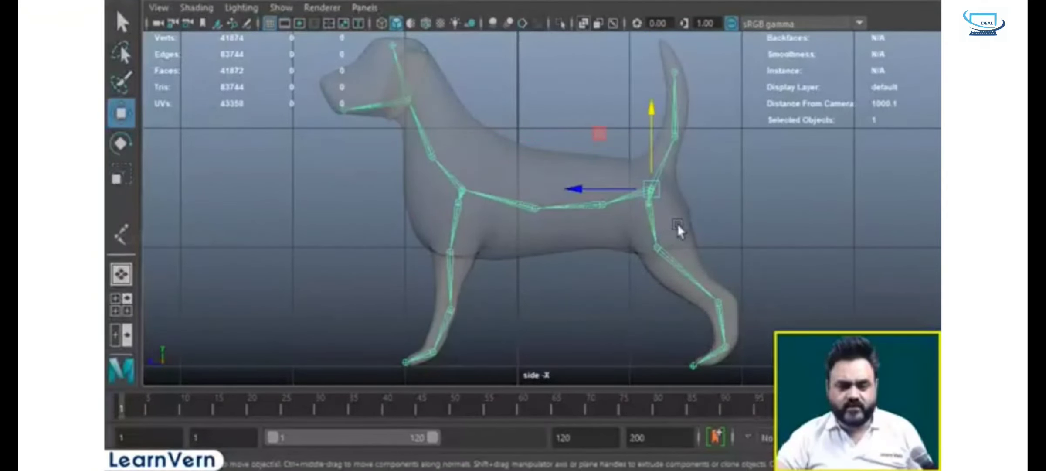
- Switch the perspective view to wireframe and examine the dog's skeleton through the mesh from several angles
scroll(677, 223, "up", 4)
key("space")
key("space")
left_click_drag(663, 210, 626, 228, "alt")
key("4")
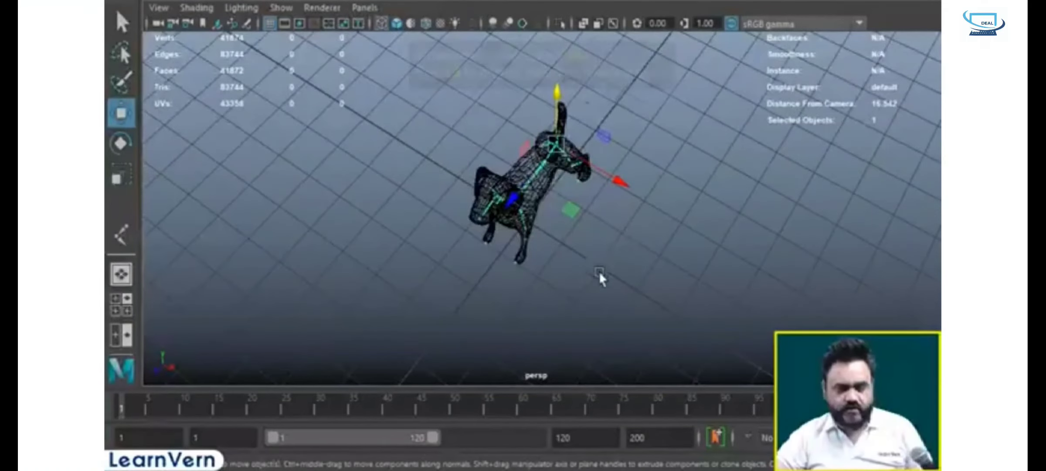
left_click_drag(599, 271, 575, 284, "alt")
scroll(575, 284, "up", 5)
middle_click_drag(611, 262, 596, 327, "alt")
left_click(635, 303)
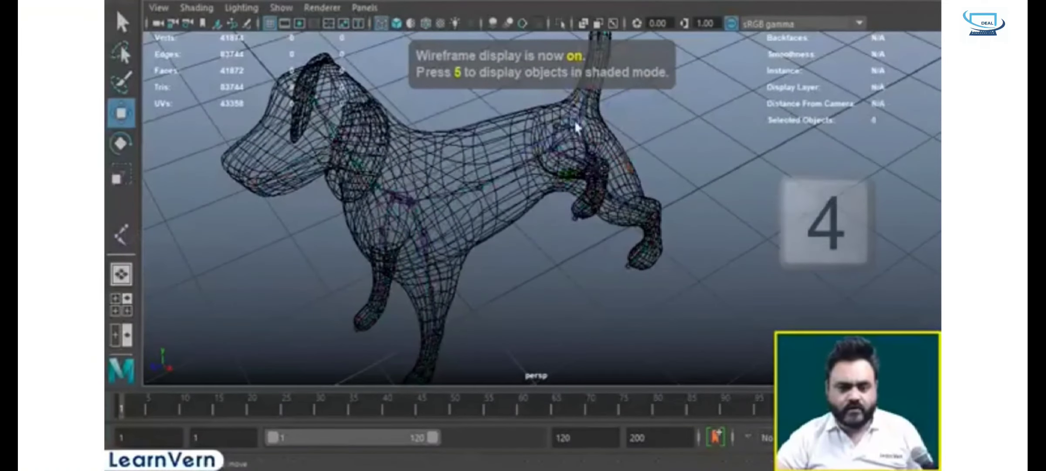
left_click(574, 121)
left_click_drag(594, 175, 676, 282, "alt")
key("ctrl+z")
key("space")
key("space")
- Examine the front leg's joints in the side view, selecting the ankle joint and the elbow joint just below the body
scroll(581, 297, "down", 5)
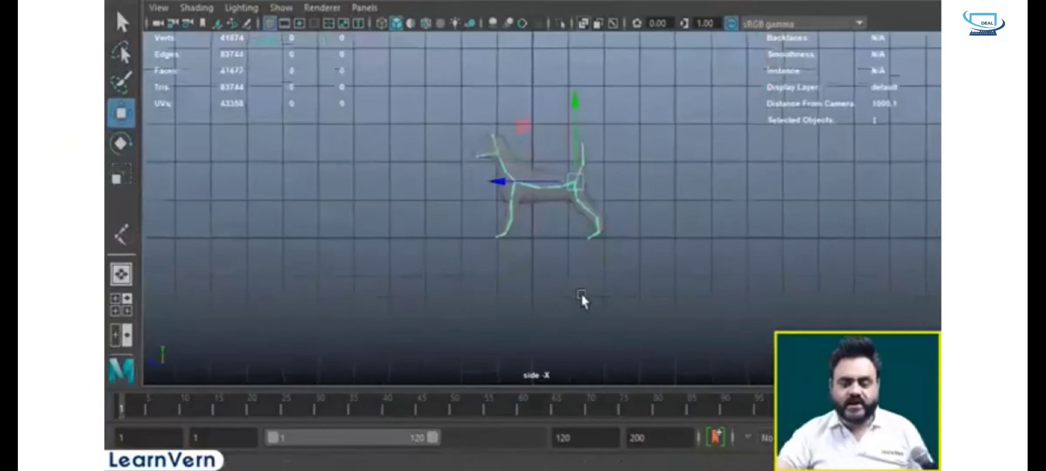
scroll(557, 285, "up", 6)
scroll(565, 332, "up", 1)
middle_click_drag(564, 332, 565, 146, "alt")
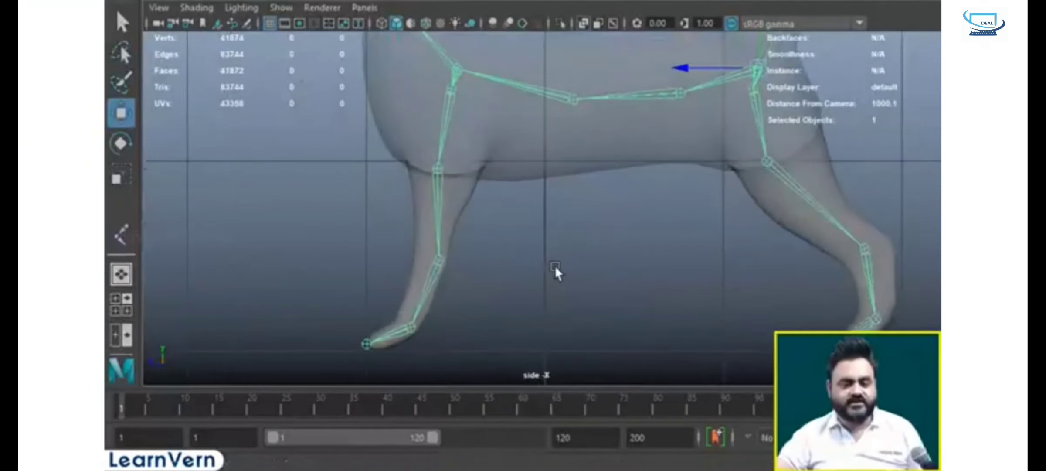
middle_click_drag(578, 308, 548, 279, "alt")
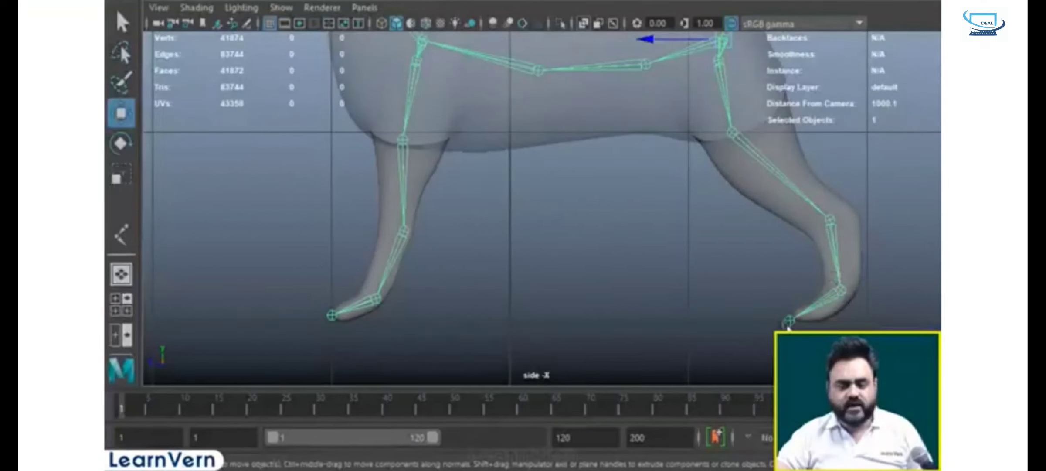
middle_click_drag(564, 238, 576, 242, "alt")
scroll(577, 243, "up", 1)
middle_click_drag(429, 220, 557, 243, "alt")
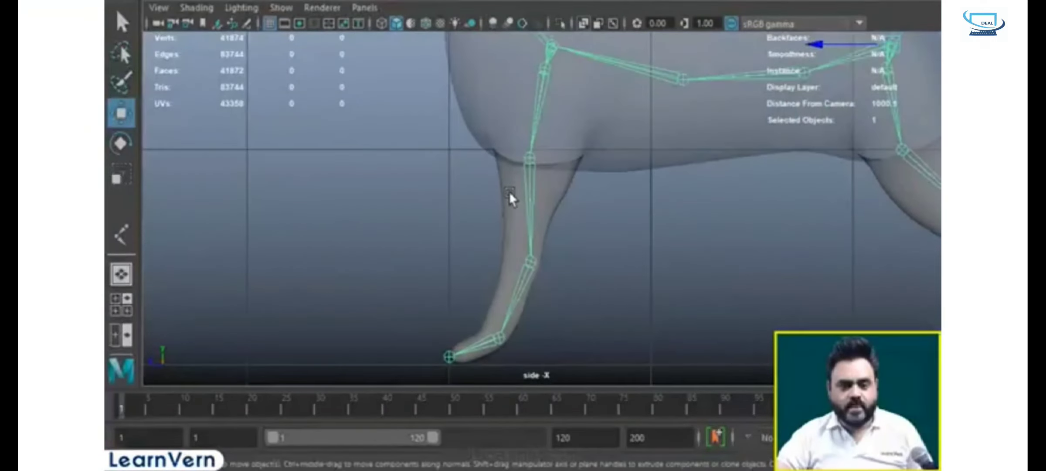
left_click(531, 157)
scroll(632, 297, "up", 1)
left_click(501, 336)
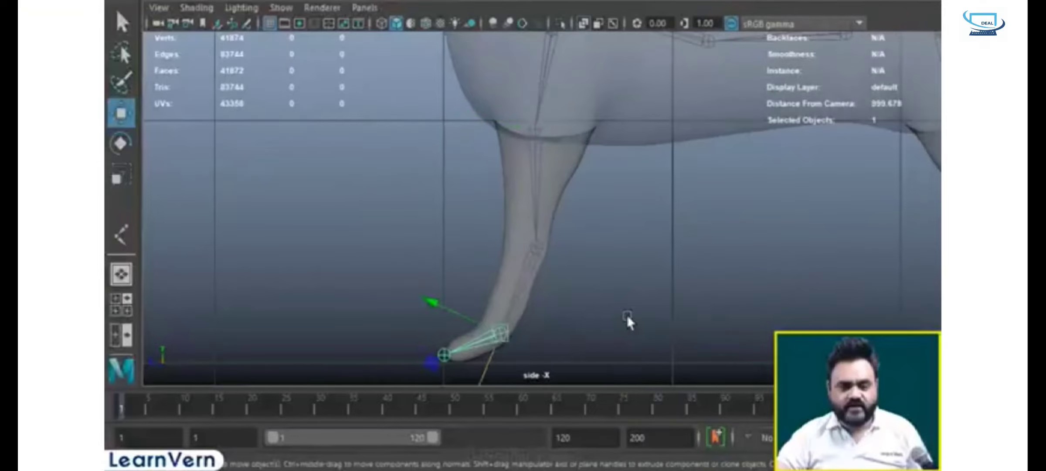
left_click(628, 317)
left_click(541, 127)
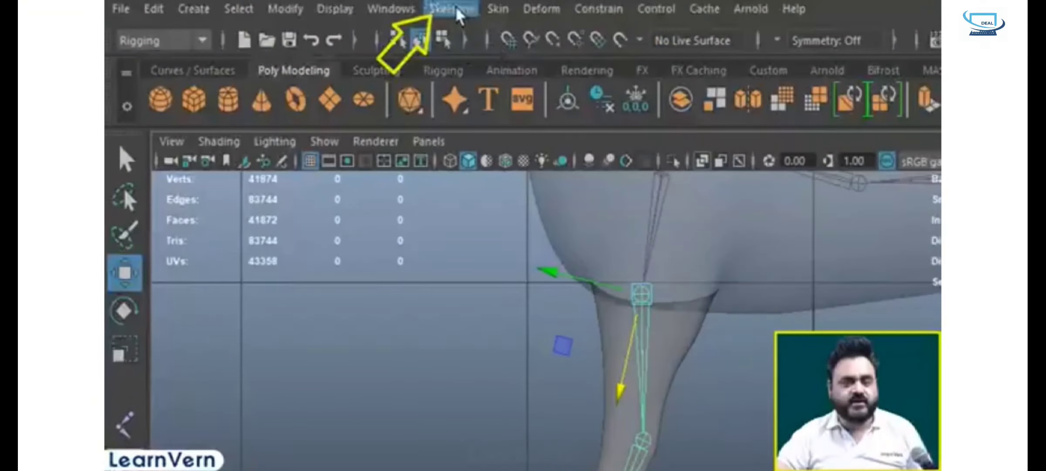
- Start the IK Handle tool from its options and set the current solver to Rotate-Plane Solver
left_click(454, 10)
left_click(645, 259)
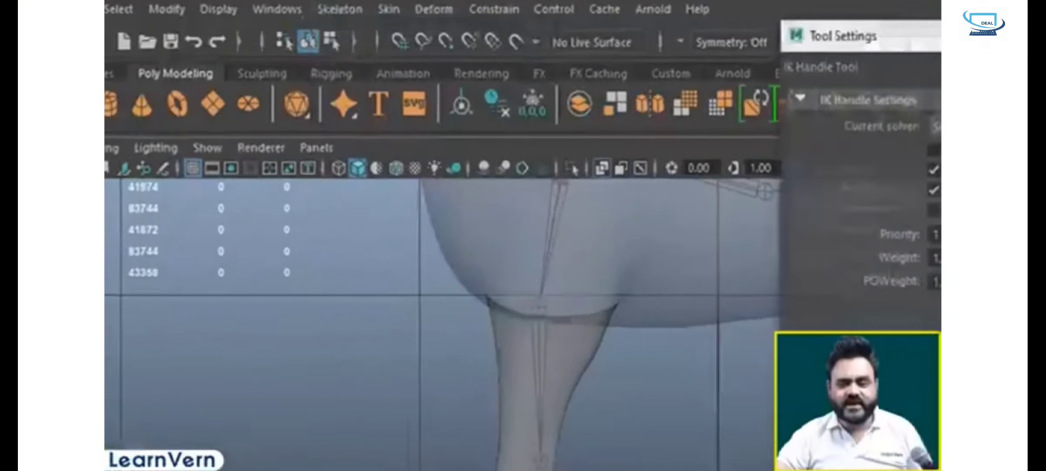
left_click(936, 127)
left_click(478, 211)
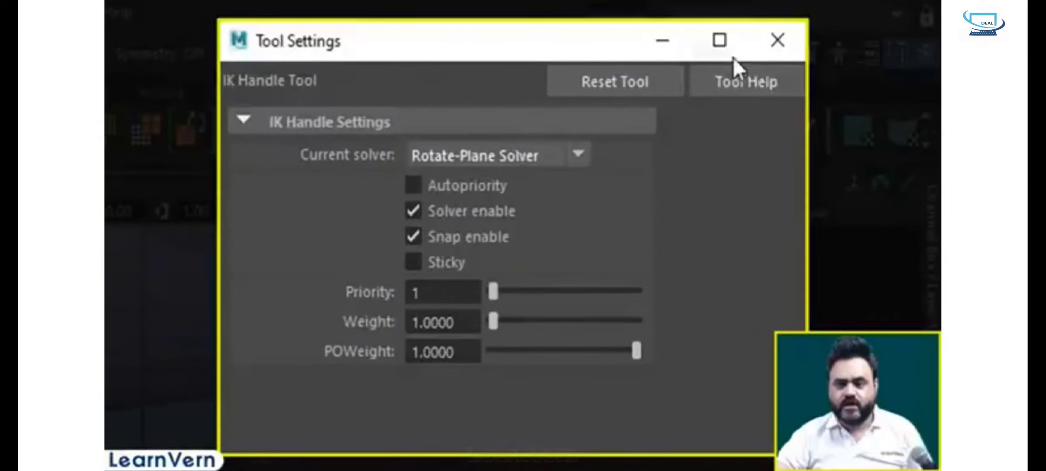
left_click(776, 41)
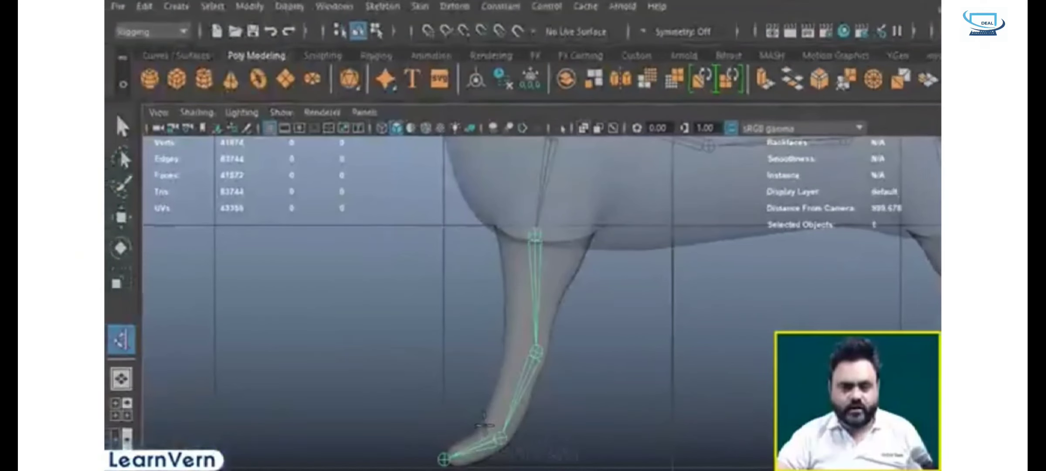
- Create an IK handle from the front leg's elbow joint to its ankle joint, test-move it upward and undo the move
left_click(502, 438)
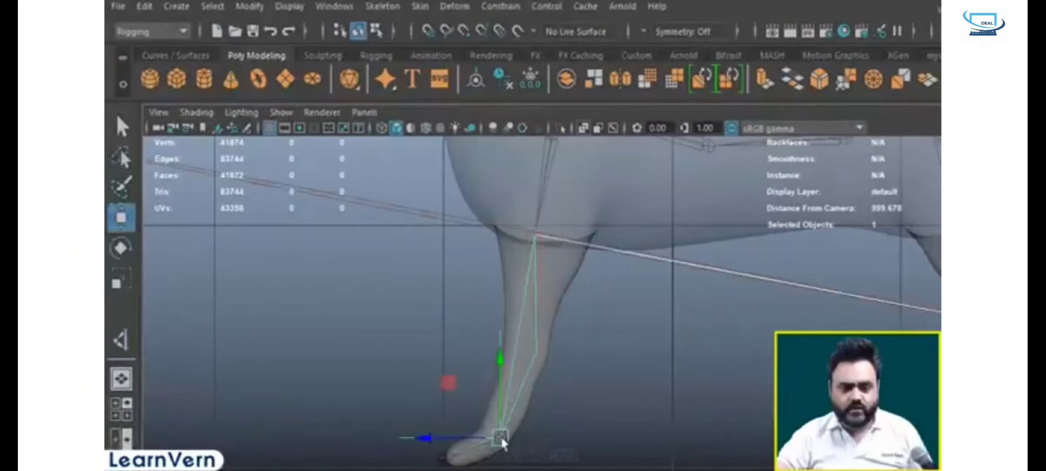
scroll(583, 385, "down", 6)
scroll(545, 370, "up", 5)
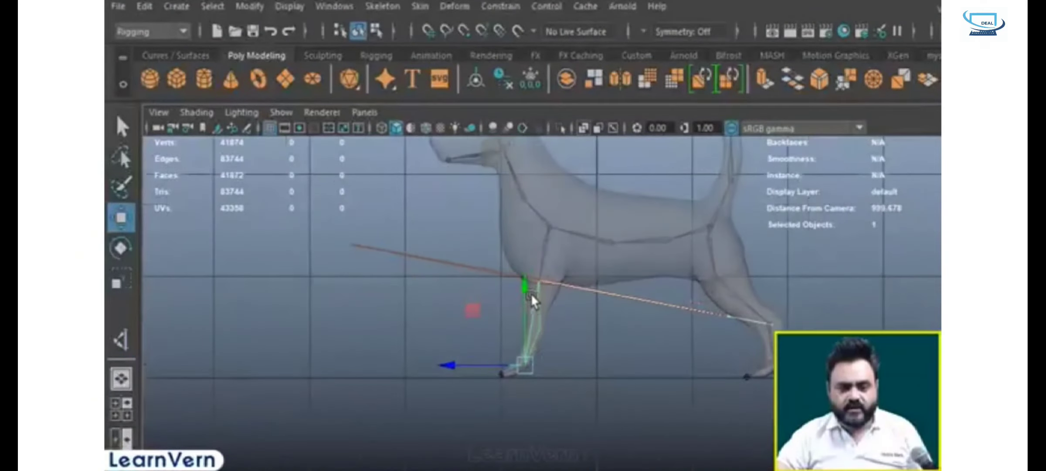
scroll(596, 415, "up", 6)
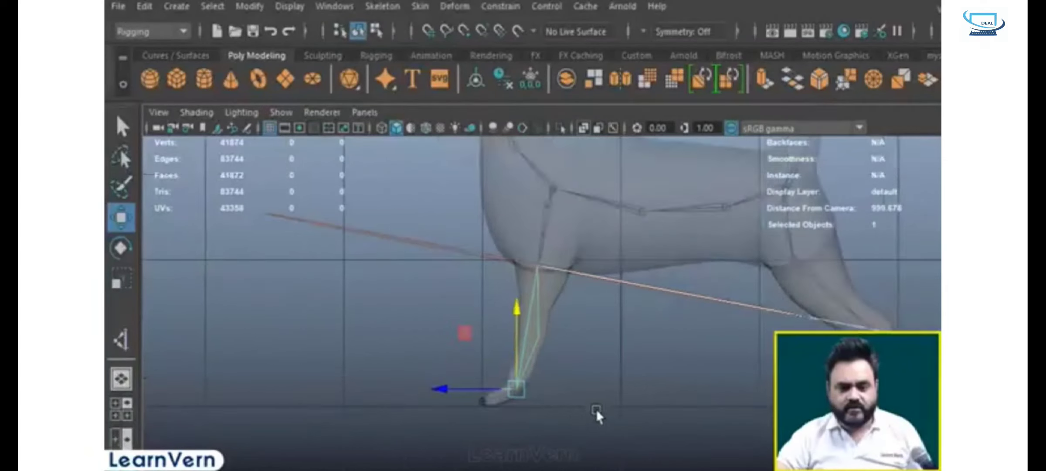
scroll(545, 388, "up", 3)
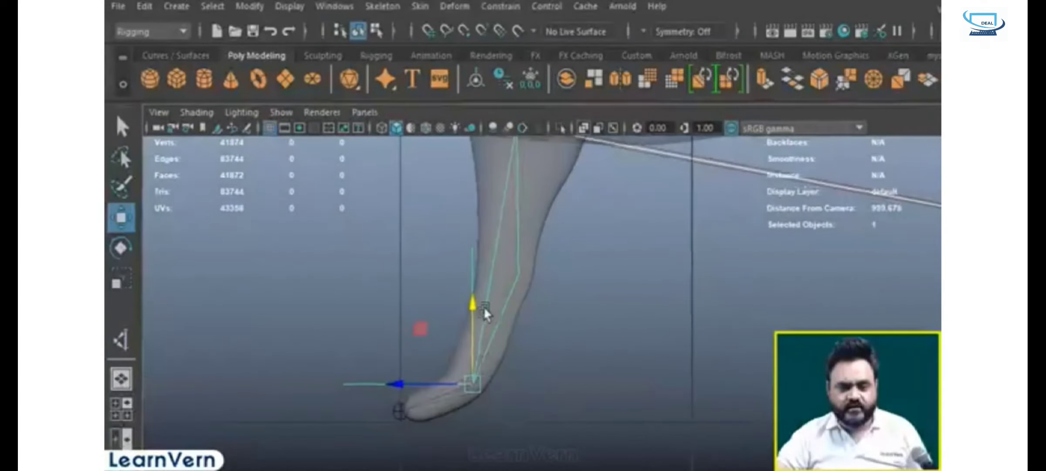
left_click_drag(477, 306, 497, 253)
key("ctrl+z")
- Examine the front leg's IK handle in the perspective, front and side views
key("space")
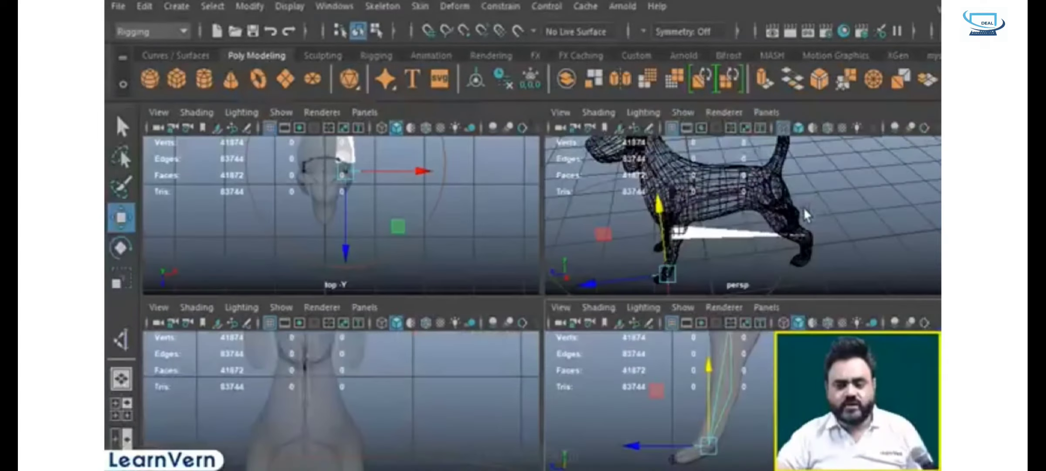
left_click_drag(569, 373, 613, 351, "alt")
key("space")
left_click_drag(678, 261, 461, 456, "alt")
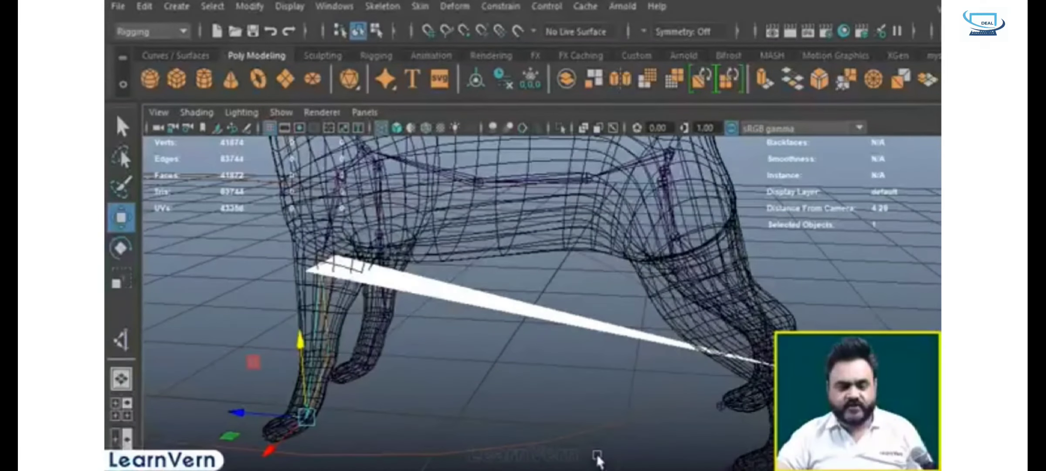
key("space")
key("space")
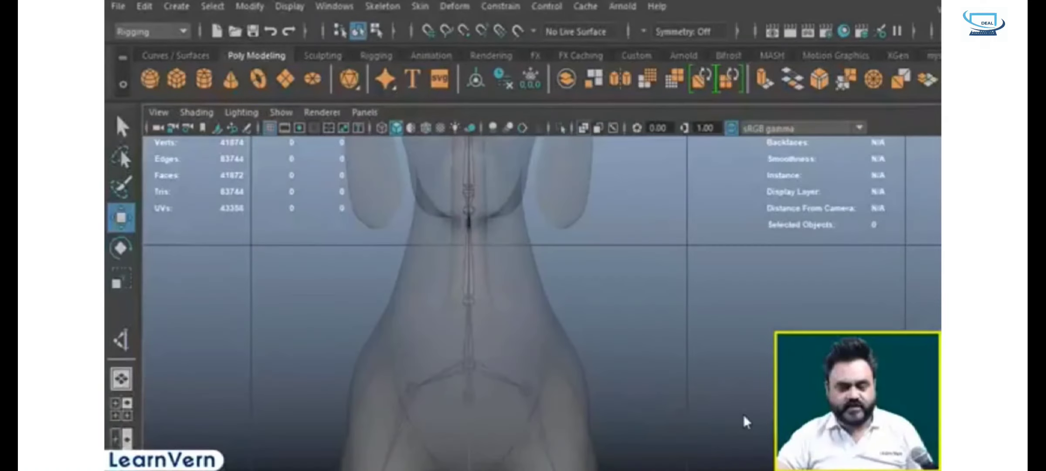
key("space")
key("space")
middle_click_drag(586, 361, 516, 416, "alt")
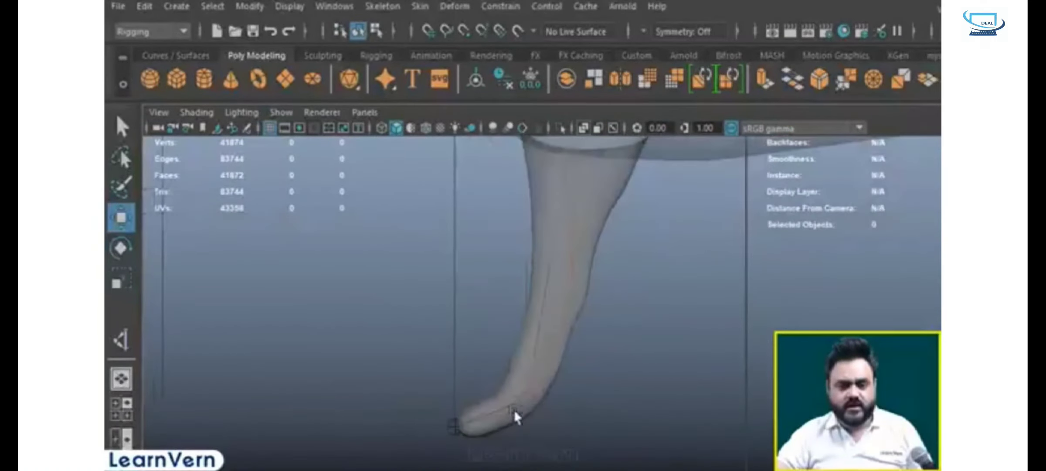
- Select the IK handle at the front ankle and test-move it up and down to bend the leg
left_click_drag(444, 381, 545, 440)
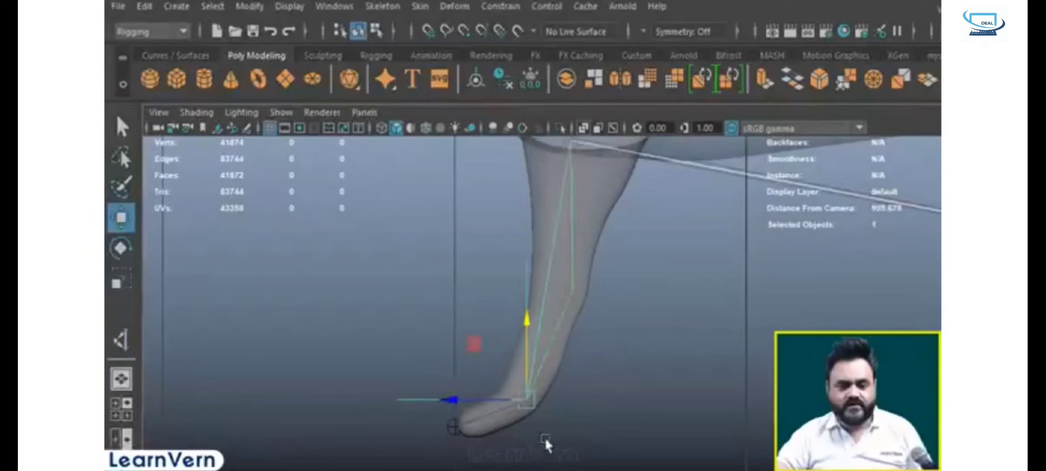
scroll(579, 449, "down", 7)
scroll(595, 357, "up", 5)
middle_click_drag(623, 292, 621, 285, "alt")
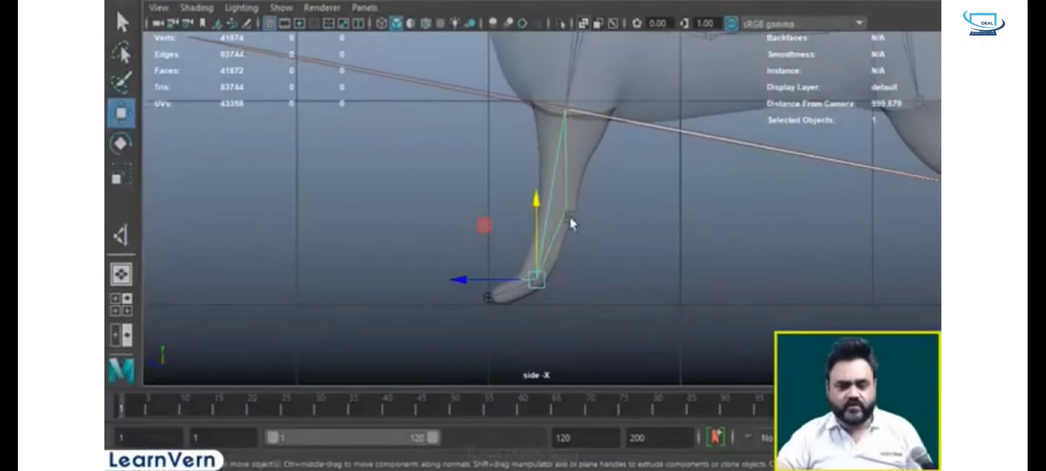
left_click_drag(535, 200, 540, 233)
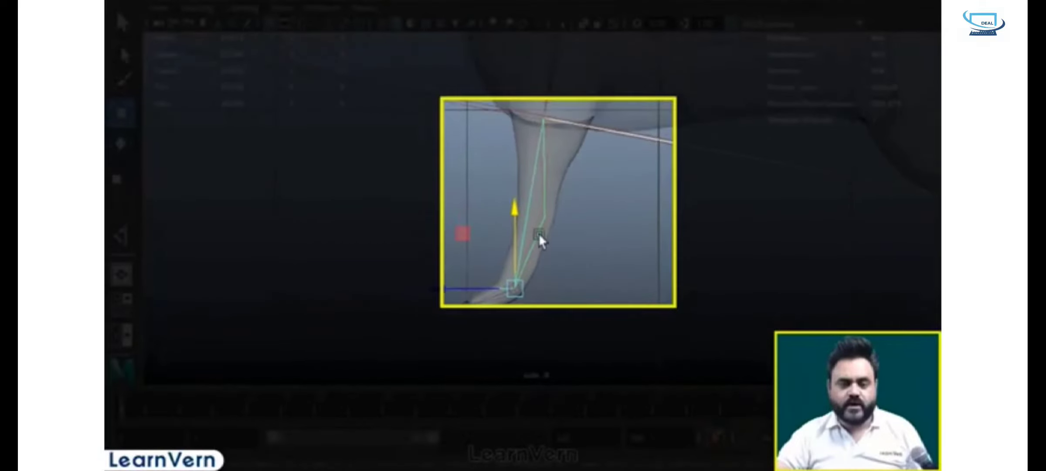
left_click_drag(546, 214, 532, 159)
left_click_drag(518, 226, 555, 258)
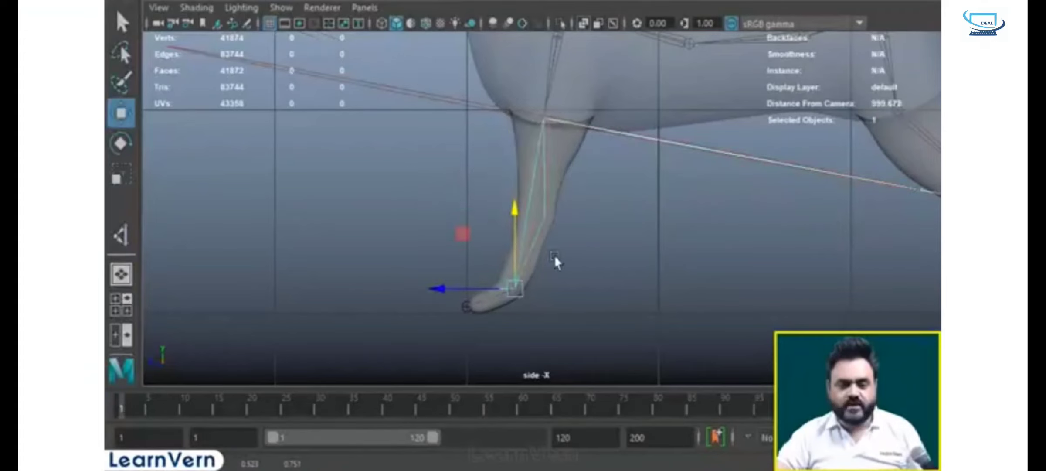
left_click_drag(509, 208, 538, 274)
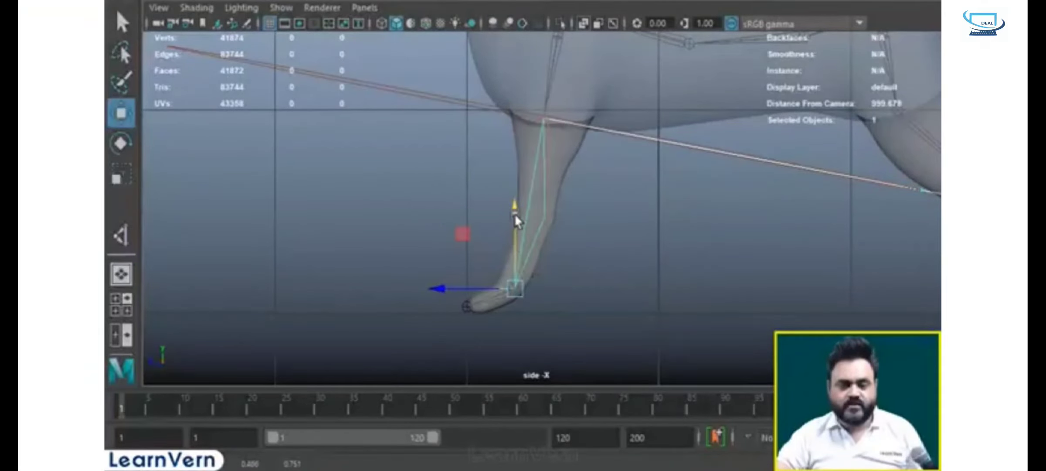
left_click_drag(514, 214, 602, 285)
- Undo the test moves and the creation of the front leg's IK handle
key("space")
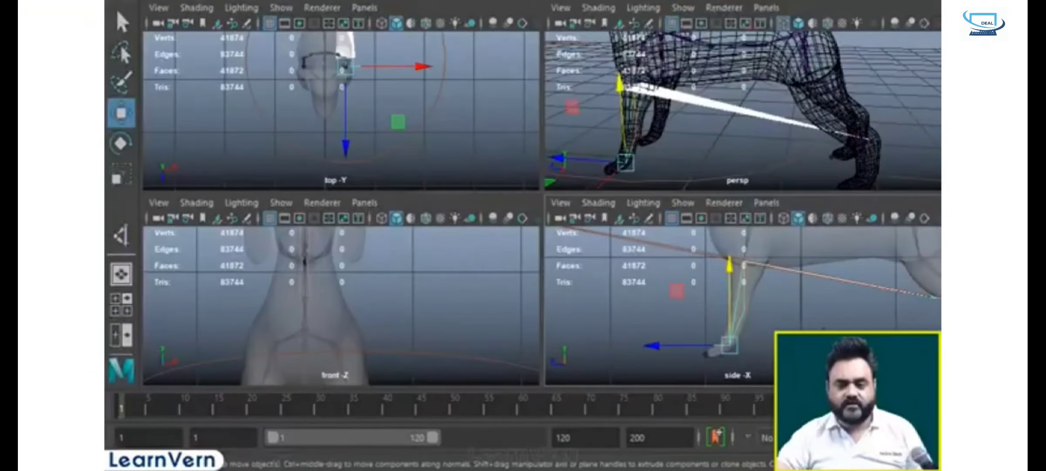
key("space")
middle_click_drag(808, 310, 558, 311, "alt")
key("ctrl+z")
key("ctrl+z")
key("ctrl+z")
key("ctrl+z")
key("ctrl+z")
key("ctrl+z")
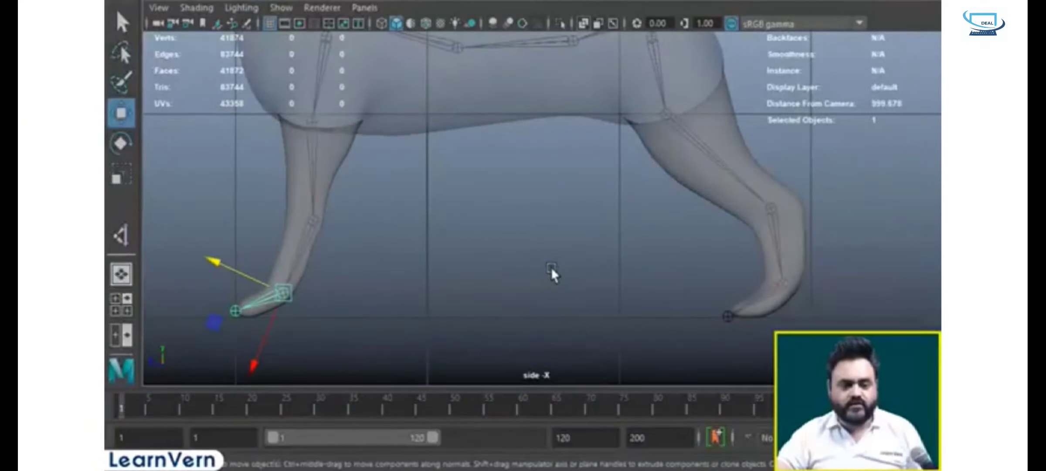
- Create an IK handle from the hind leg's knee joint to its ankle joint above the paw
left_click(552, 270)
left_click(668, 110)
middle_click_drag(802, 279, 736, 307, "alt")
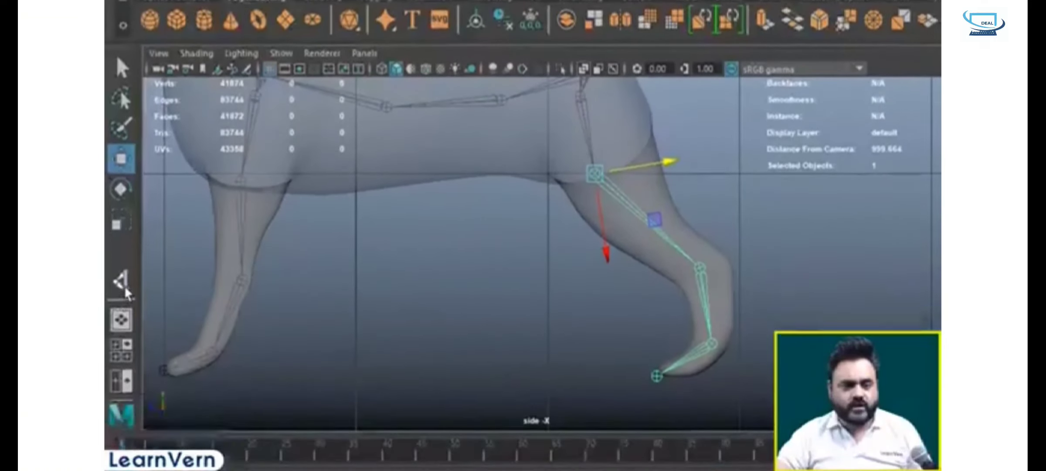
left_click(123, 285)
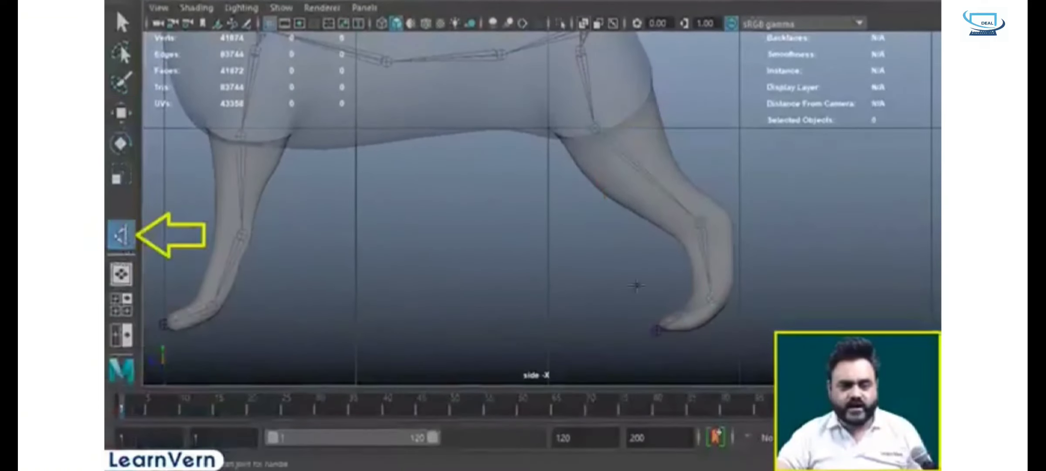
left_click(595, 130)
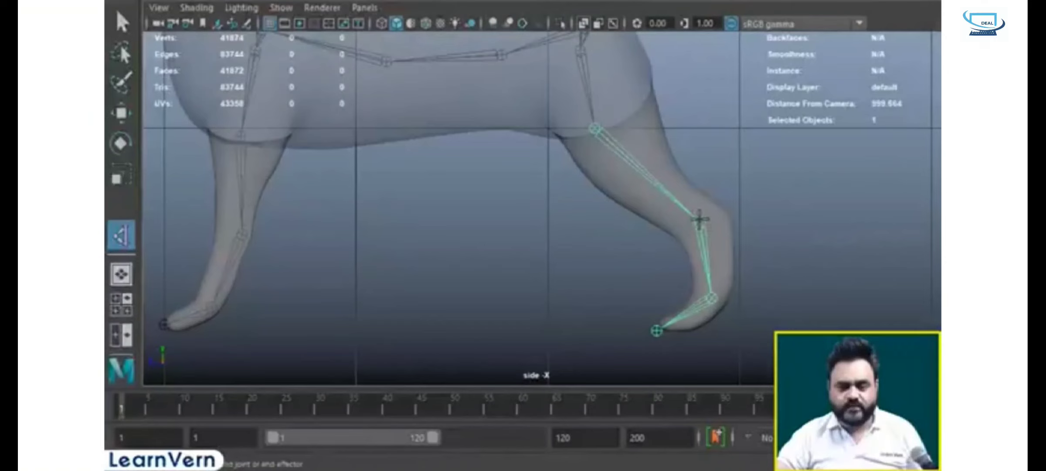
left_click(711, 297)
key("w")
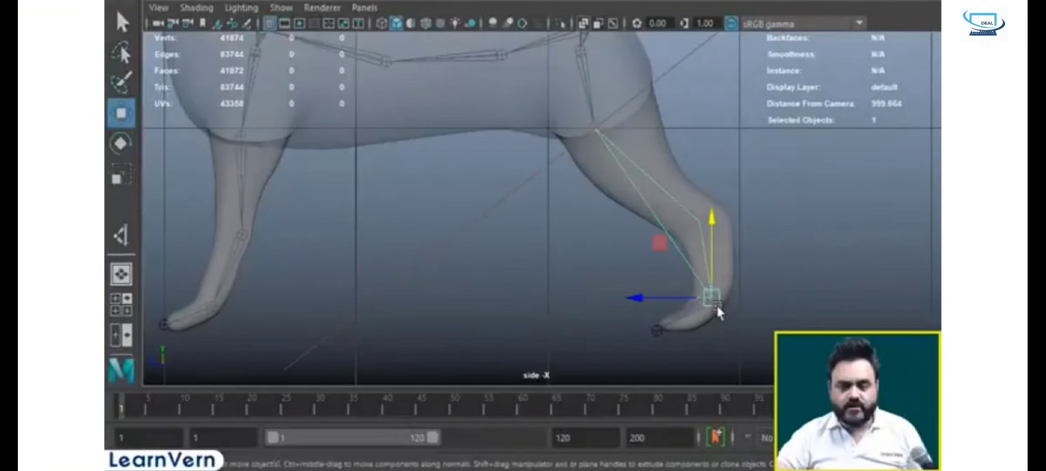
- Test-move the hind leg's IK handle upward to bend the leg, undoing each move
left_click_drag(717, 309, 696, 258)
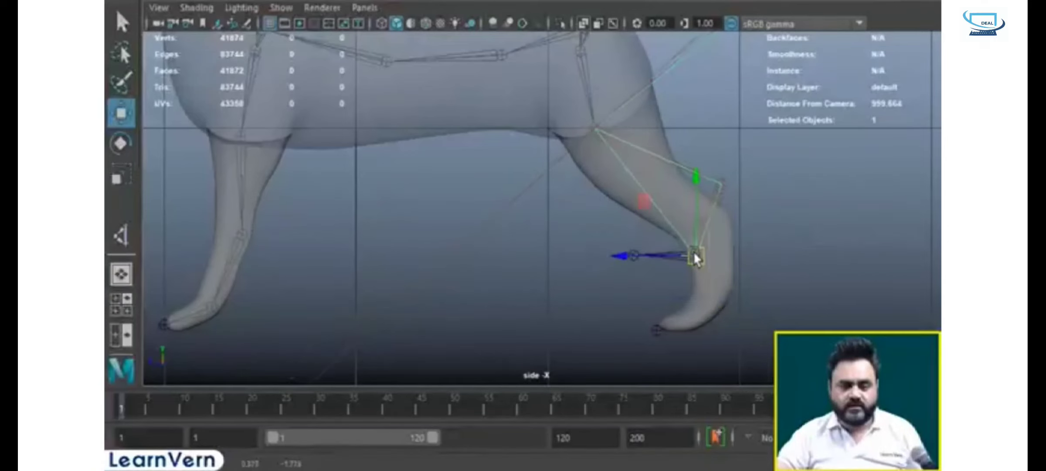
key("ctrl+z")
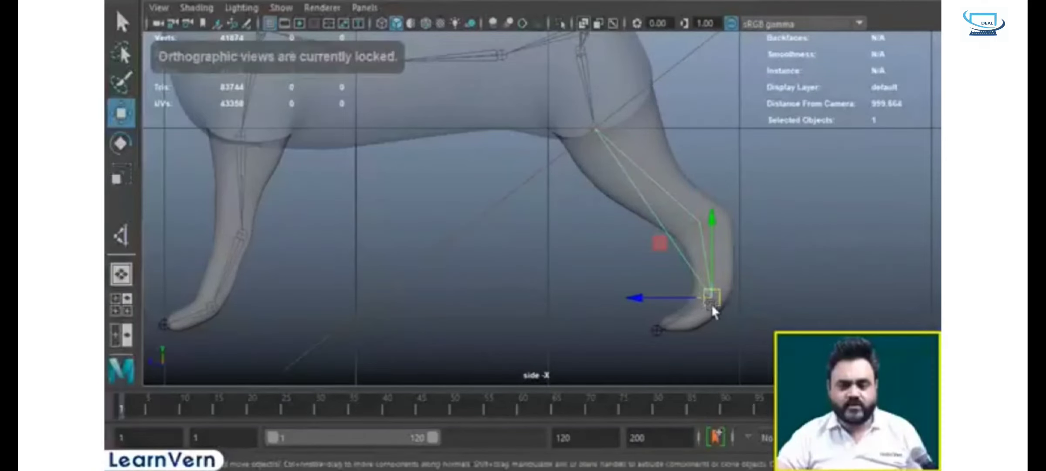
left_click_drag(713, 299, 713, 260)
key("ctrl+z")
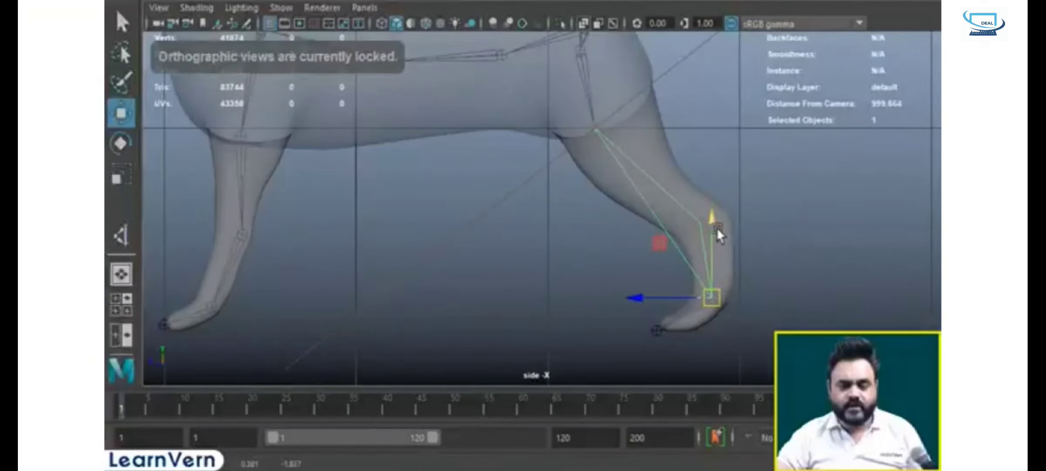
- Examine the hind leg's IK handle in the perspective view and test its movement in the side view
key("space")
key("space")
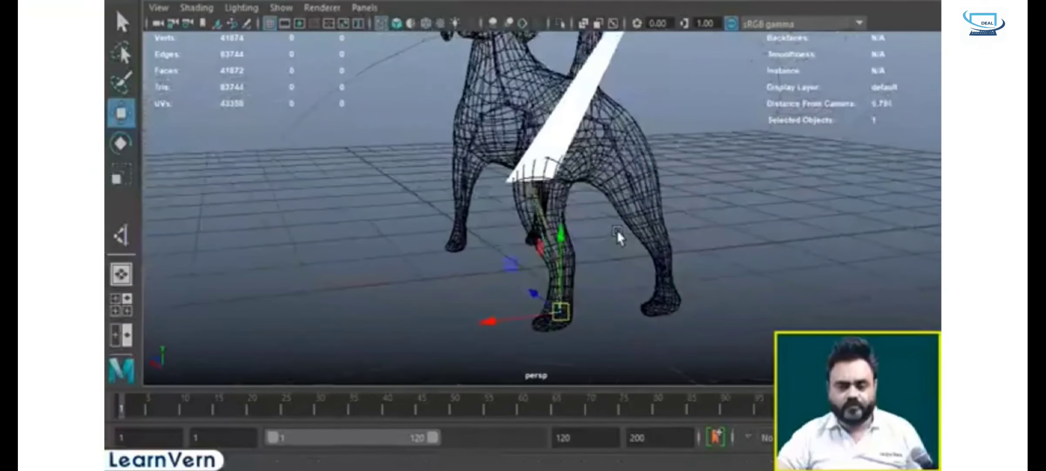
left_click_drag(618, 230, 747, 245, "alt")
key("space")
key("space")
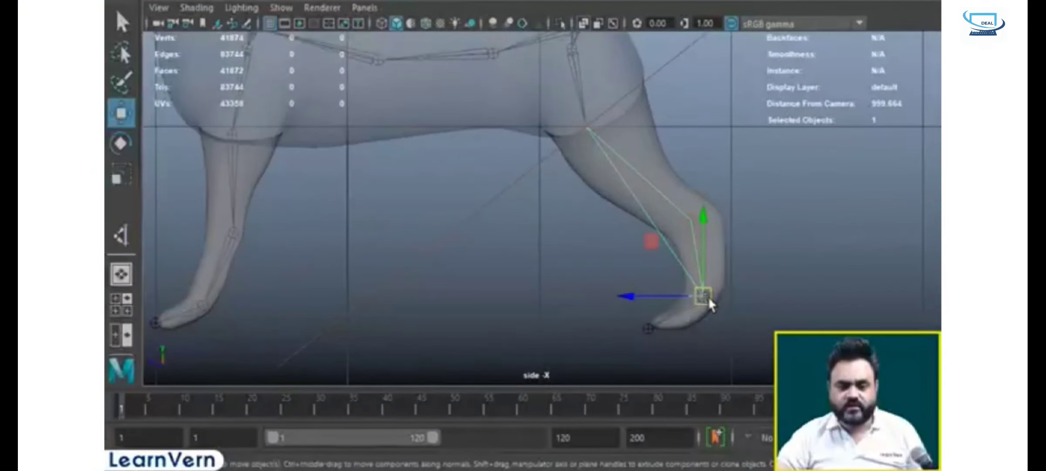
left_click_drag(710, 304, 686, 305)
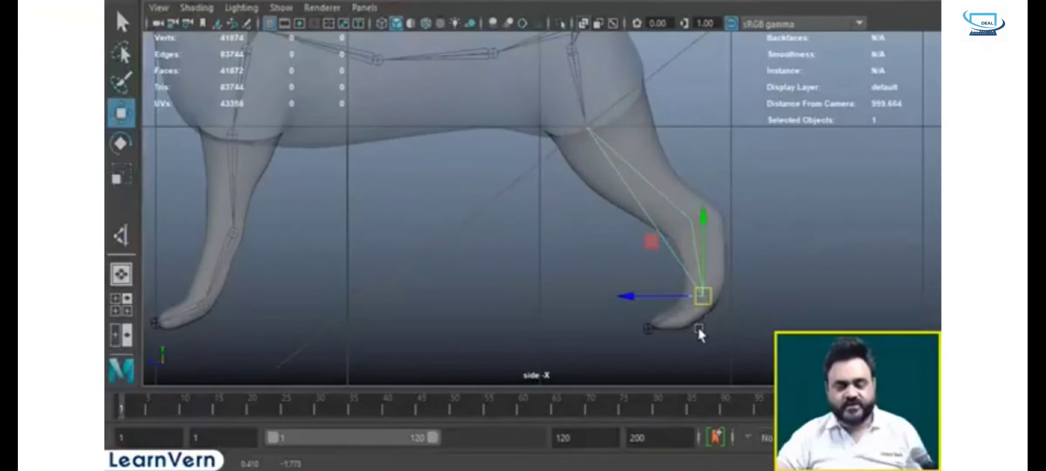
middle_click_drag(712, 330, 641, 285, "alt")
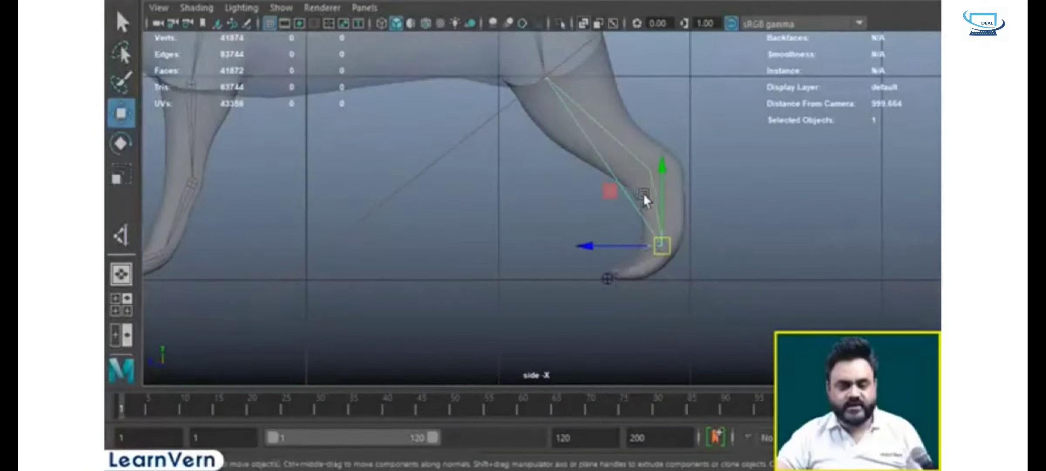
- Try moving the whole dog skeleton downward by its root joint at the hips, undoing each move
scroll(643, 194, "down", 5)
middle_click_drag(624, 239, 634, 275, "alt")
left_click(602, 141)
left_click(552, 153)
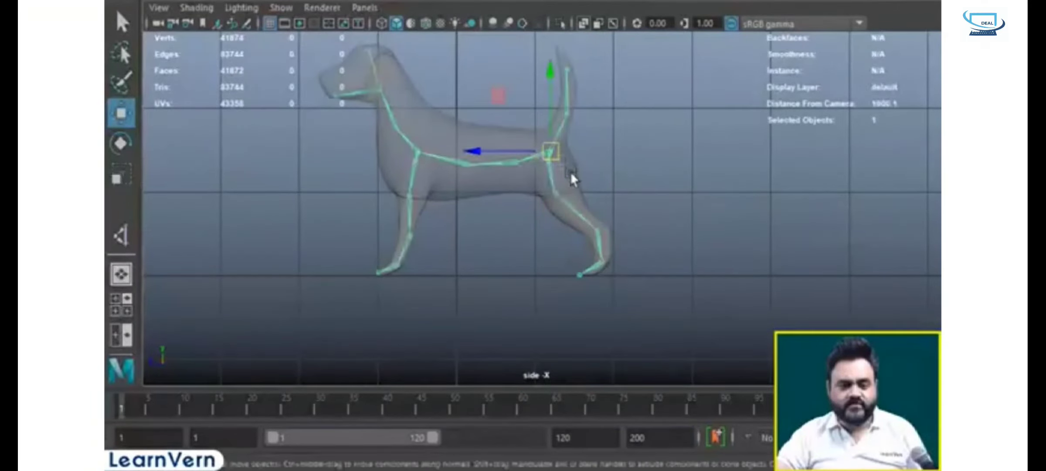
left_click_drag(551, 90, 564, 123)
key("ctrl+z")
scroll(599, 292, "up", 5)
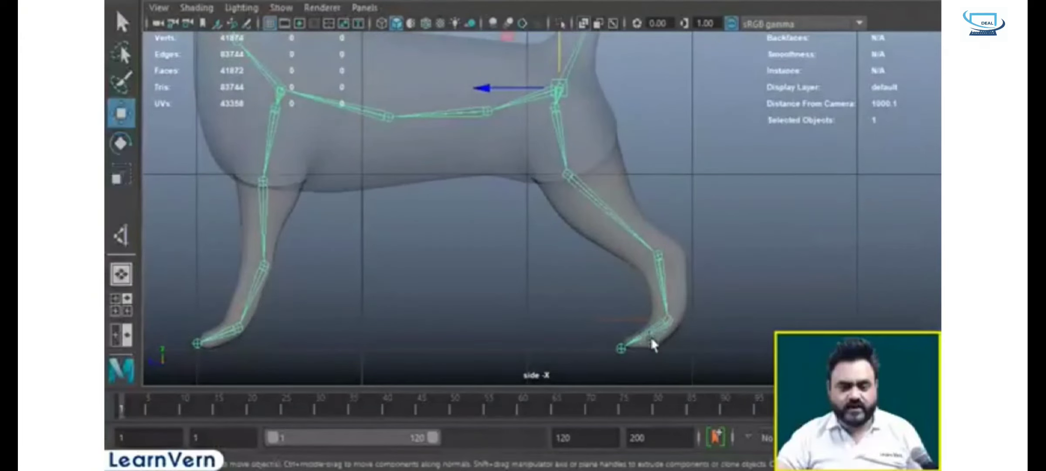
middle_click_drag(685, 350, 669, 344, "alt")
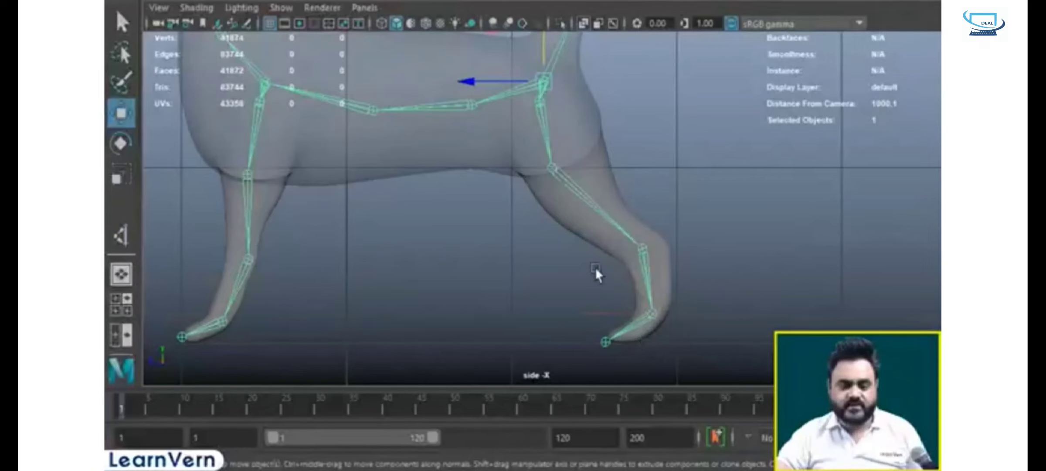
left_click_drag(544, 60, 551, 84)
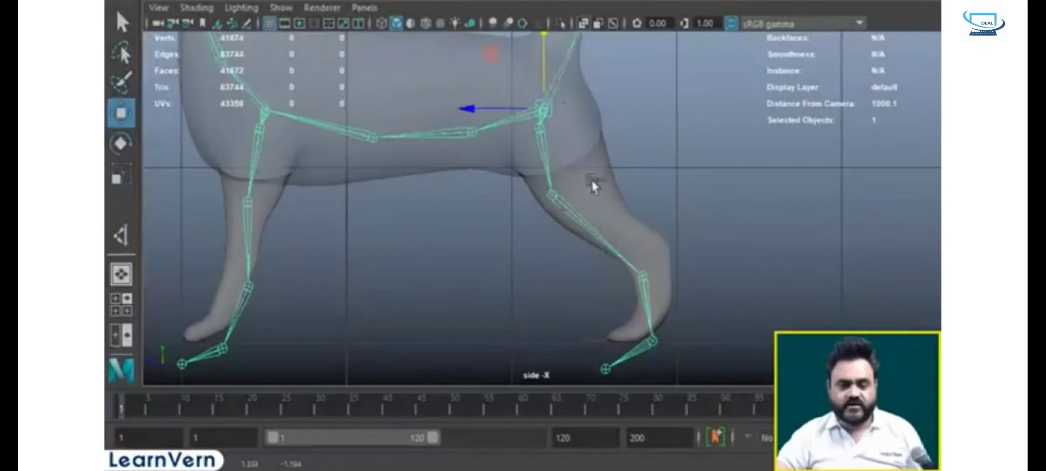
key("ctrl+z")
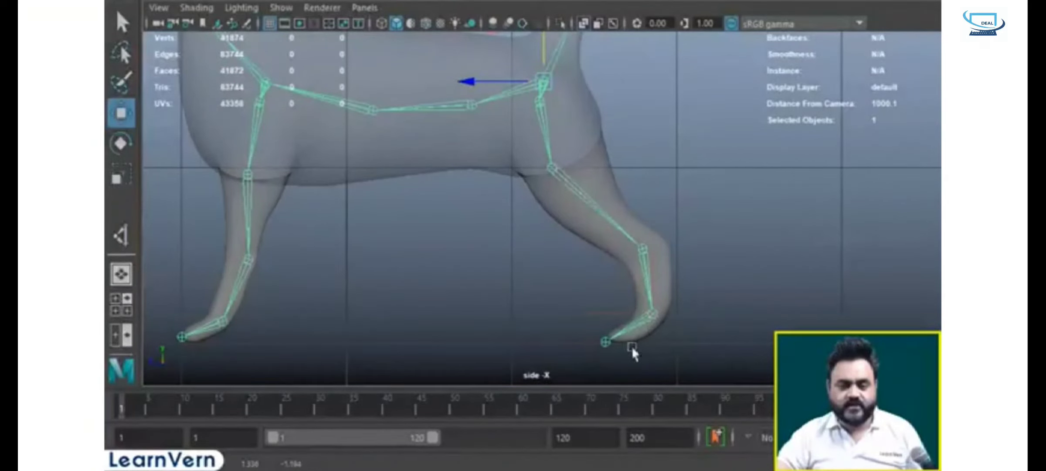
- Try moving the hind leg's IK handle upward and forward, undo the move and the actions before it, and clear the selection
left_click(616, 312)
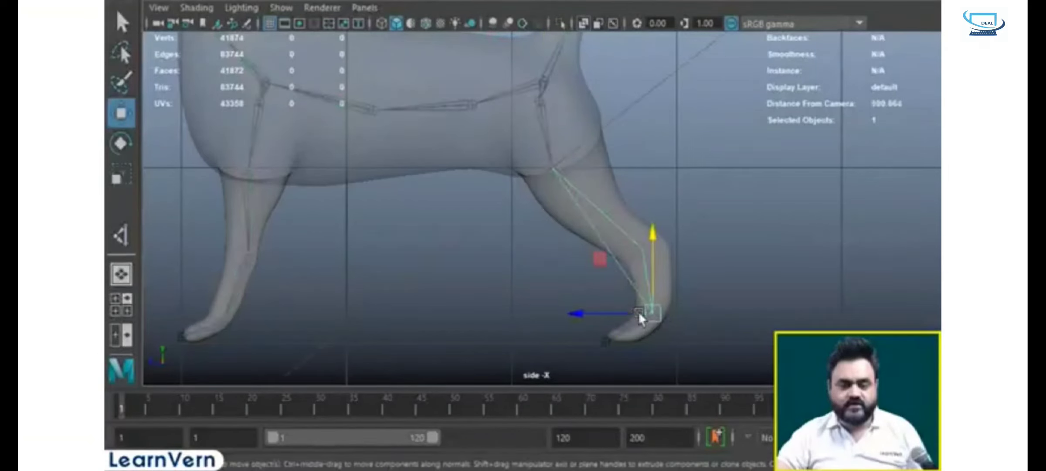
left_click_drag(651, 312, 621, 261)
key("ctrl+z")
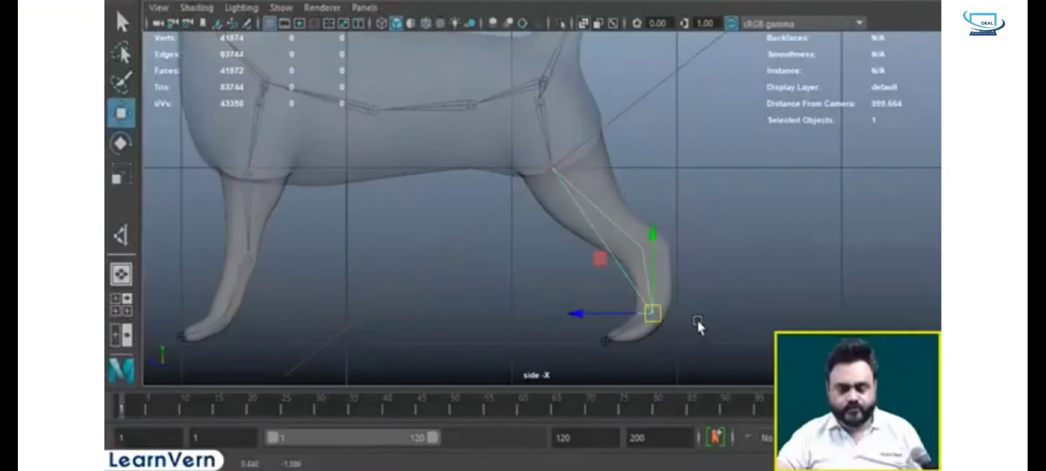
key("ctrl+z")
key("ctrl+z")
key("ctrl+z")
key("ctrl+z")
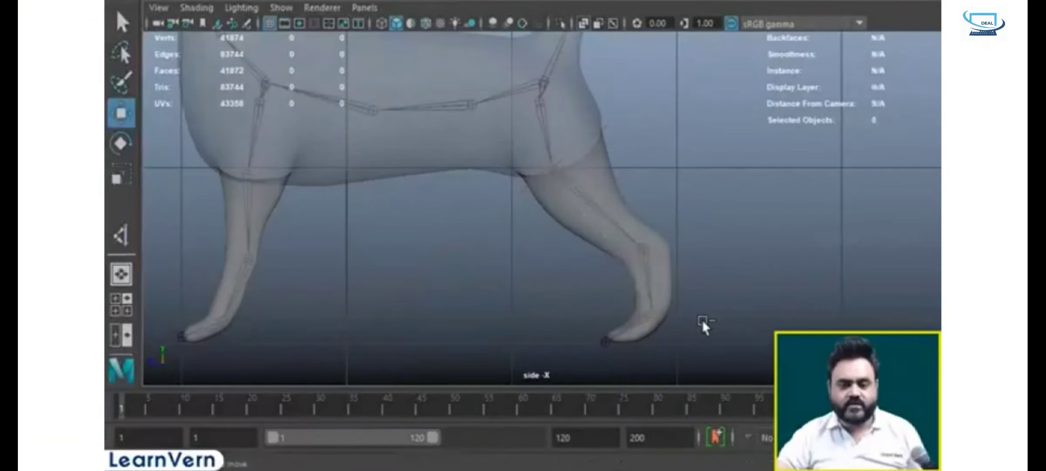
key("ctrl+z")
left_click(748, 290)
- Select the tail joints, the jaw tip joint and the top head joint in turn to examine the parts without IK
middle_click_drag(612, 267, 721, 304, "alt")
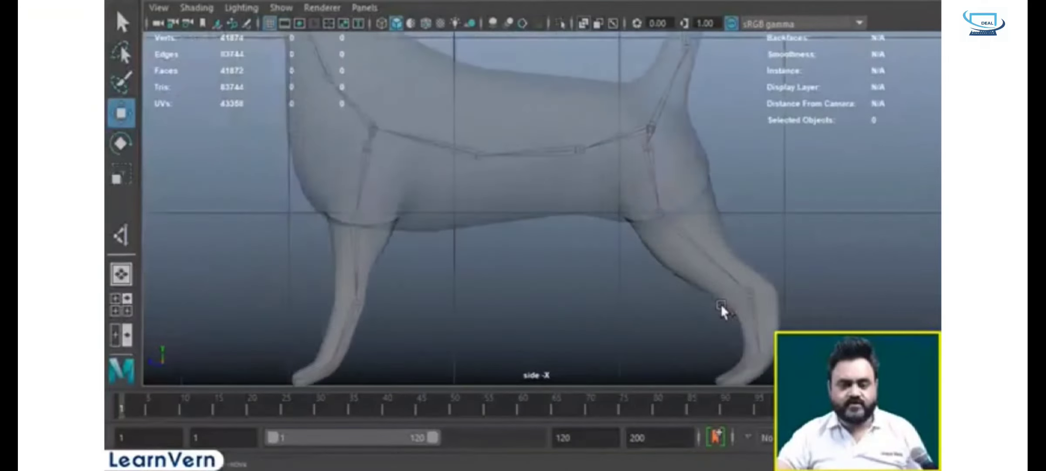
middle_click_drag(647, 302, 698, 347, "alt")
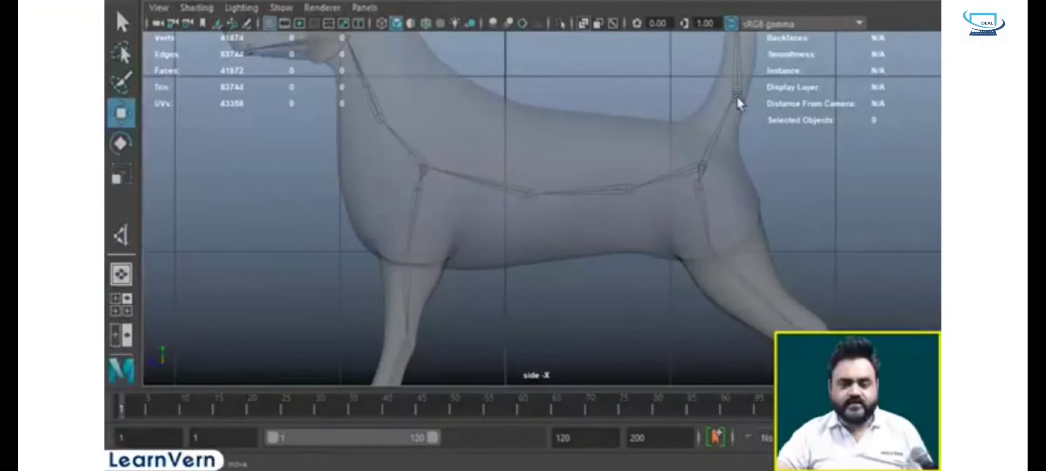
middle_click_drag(714, 163, 690, 261, "alt")
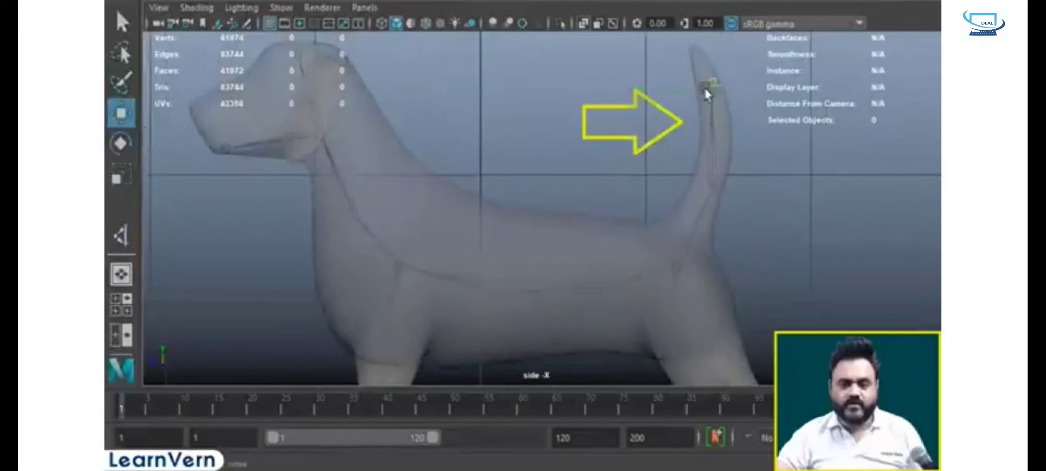
left_click(714, 94)
left_click_drag(715, 101, 712, 111)
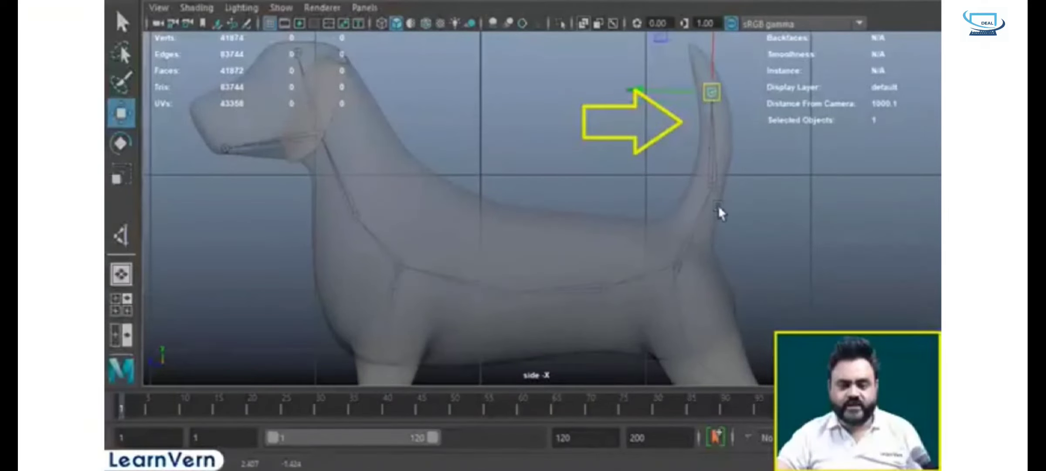
left_click(716, 183)
mouse_move(713, 188)
left_mouse_down()
mouse_move(704, 180)
mouse_move(713, 193)
left_mouse_up()
middle_click_drag(515, 254, 572, 264, "alt")
left_click(281, 162)
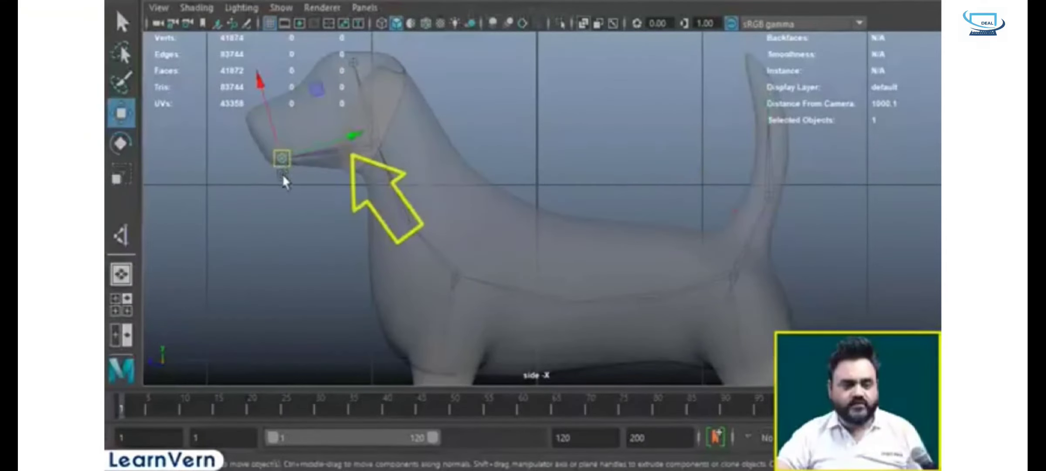
left_click_drag(283, 176, 299, 176)
left_click(356, 65)
- Examine the selected top head joint on the dog in the perspective view and return to the four-view layout
key("space")
key("space")
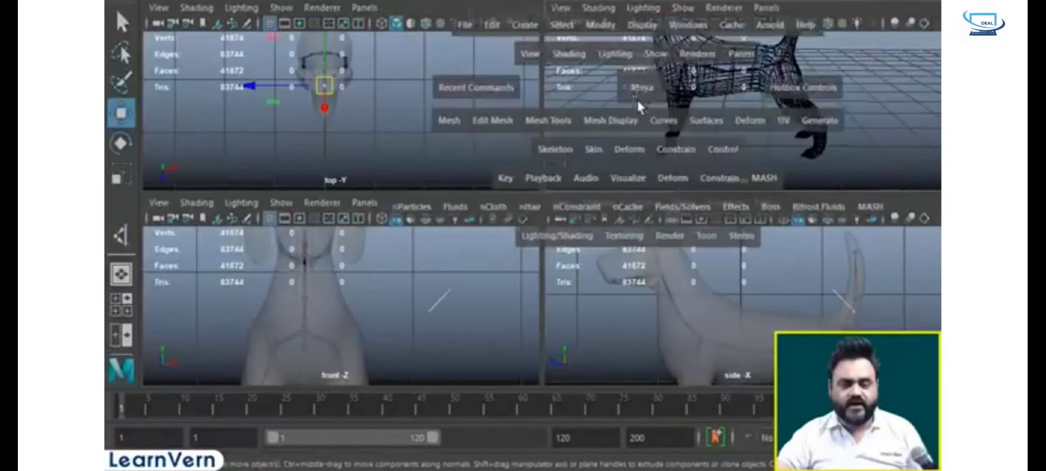
middle_click_drag(561, 146, 545, 313, "alt")
scroll(546, 313, "down", 2)
left_click_drag(545, 313, 540, 202, "alt")
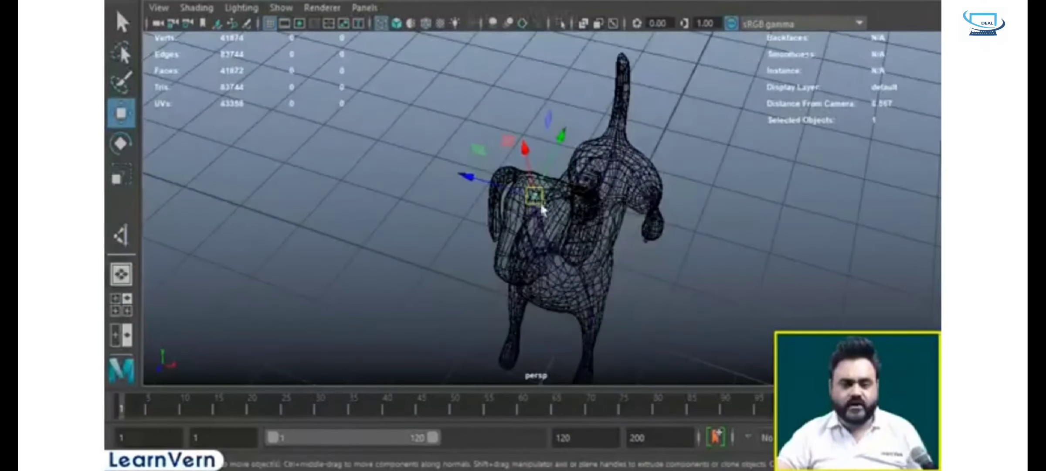
left_click(466, 176)
key("space")
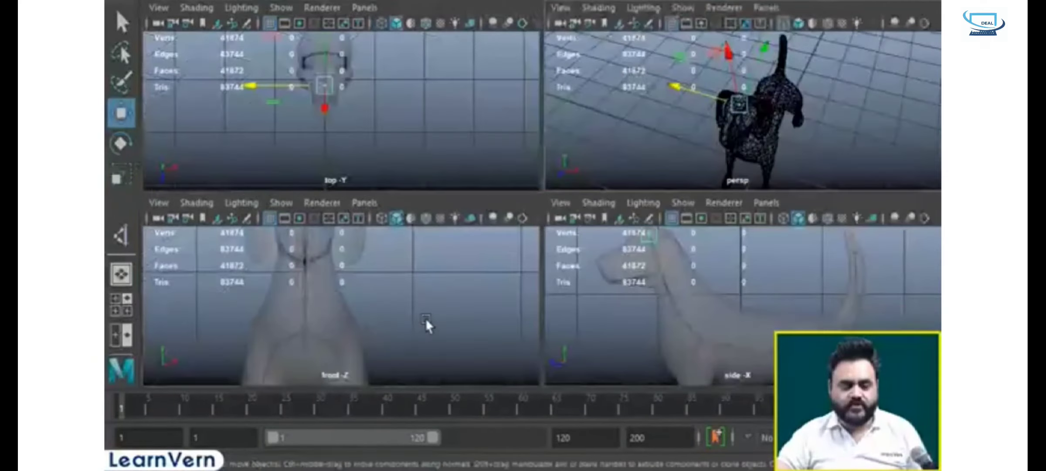
key("space")
key("space")
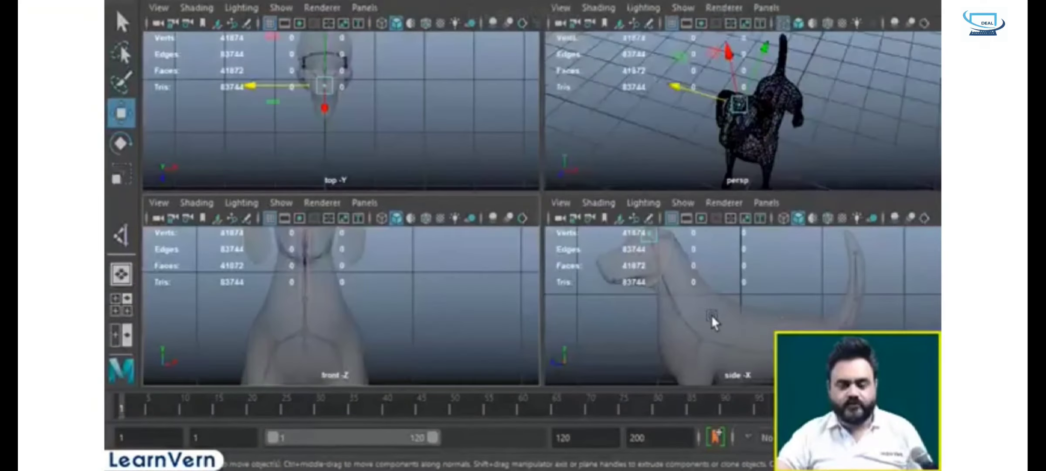
- Select the front leg's joints one by one in the side view to examine the chain from shoulder to paw
key("space")
scroll(572, 302, "down", 3)
scroll(502, 110, "up", 5)
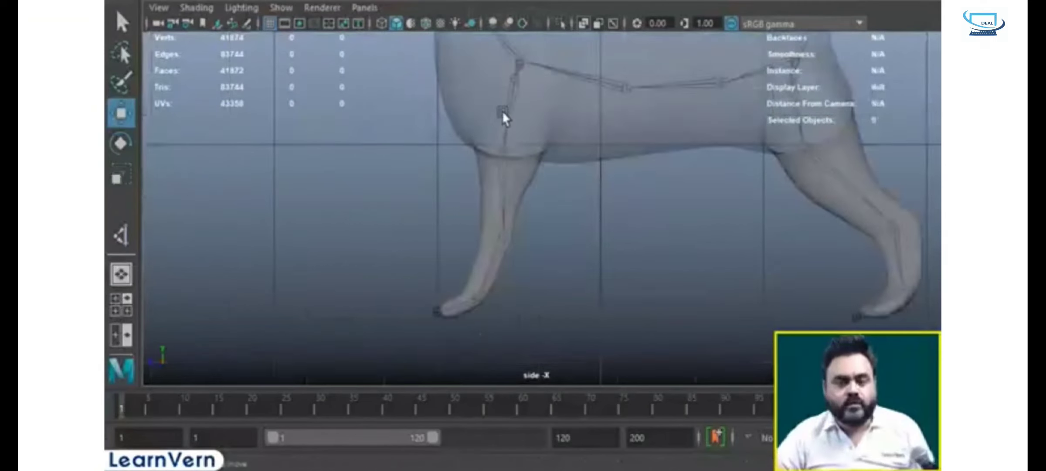
left_click(515, 79)
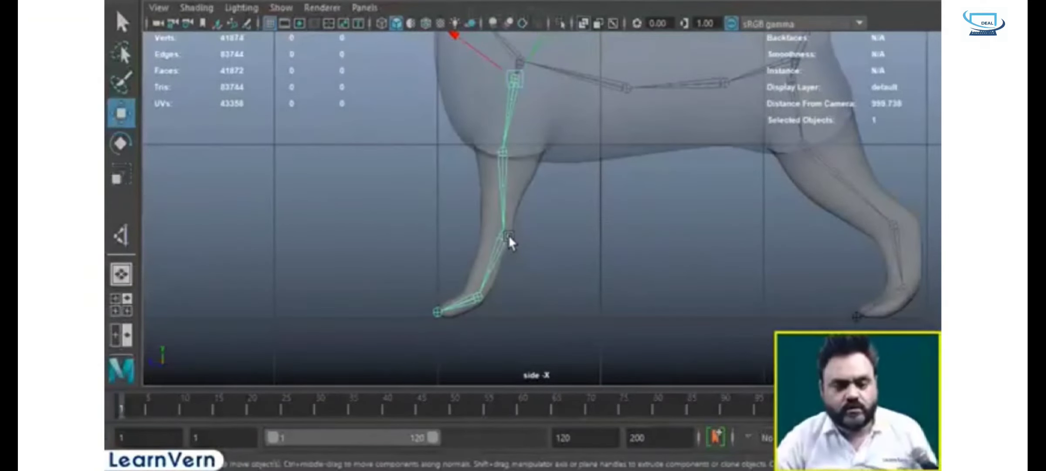
left_click(508, 238)
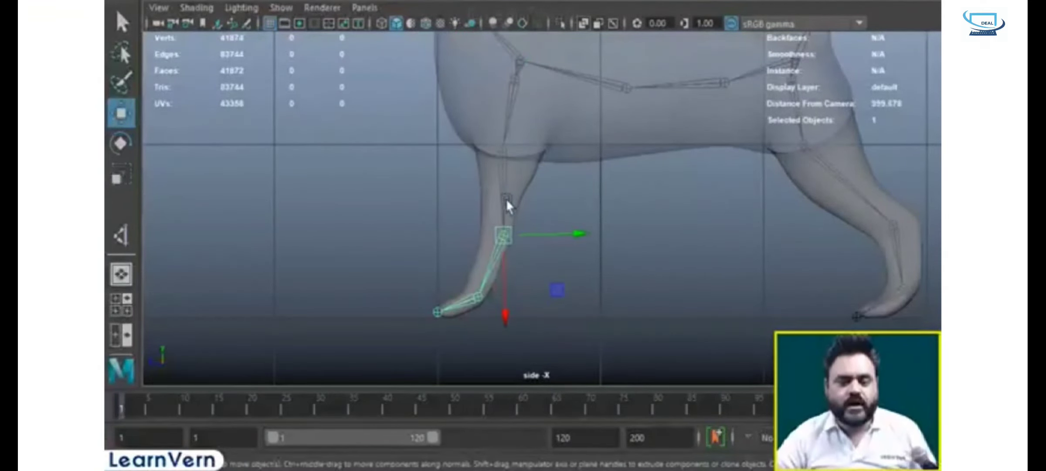
left_click(497, 152)
left_click(484, 292)
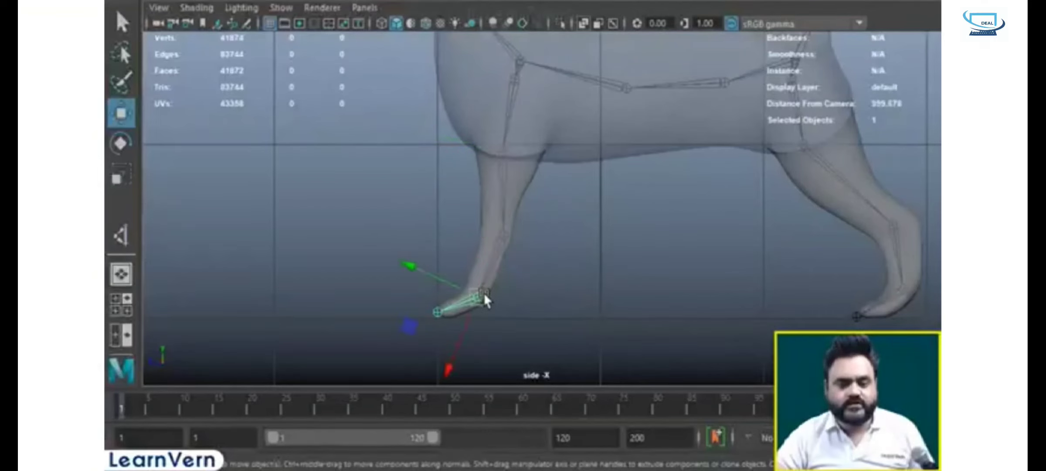
left_click(502, 153)
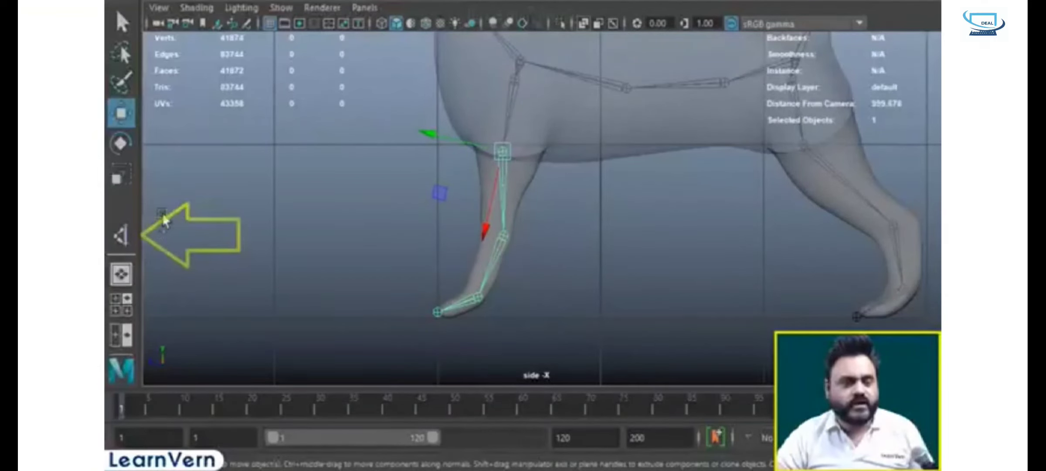
- Create an IK handle on the front leg from the joint at the belly line to the ankle joint
left_click(122, 236)
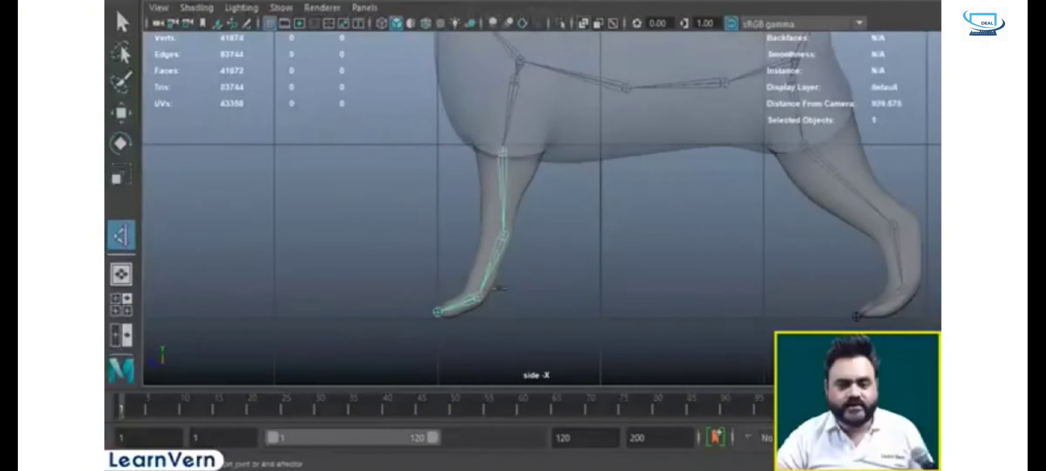
left_click(480, 297)
left_click_drag(482, 297, 552, 239)
middle_click_drag(595, 323, 522, 291, "alt")
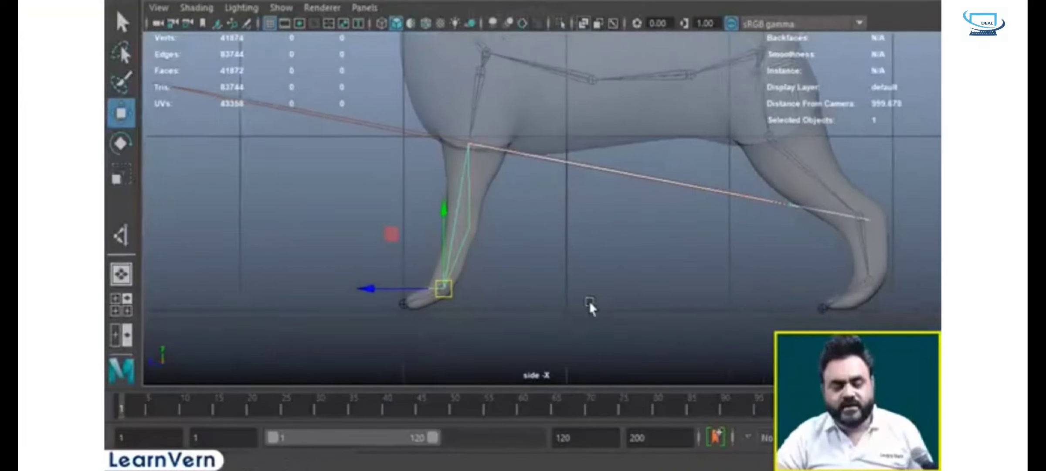
middle_click_drag(632, 301, 636, 317, "alt")
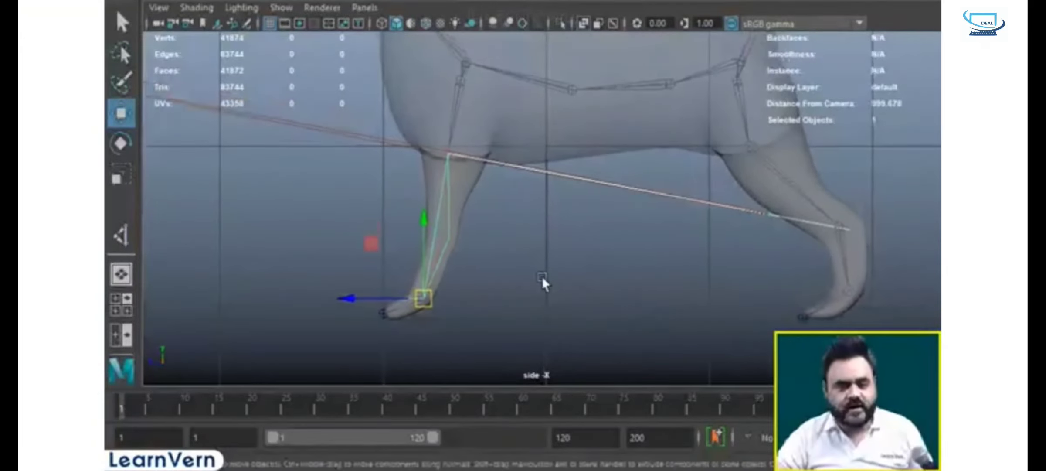
- Clear the selection and reselect the front leg's IK handle at the ankle in the side view
left_click(623, 233)
middle_click_drag(526, 283, 553, 291, "alt")
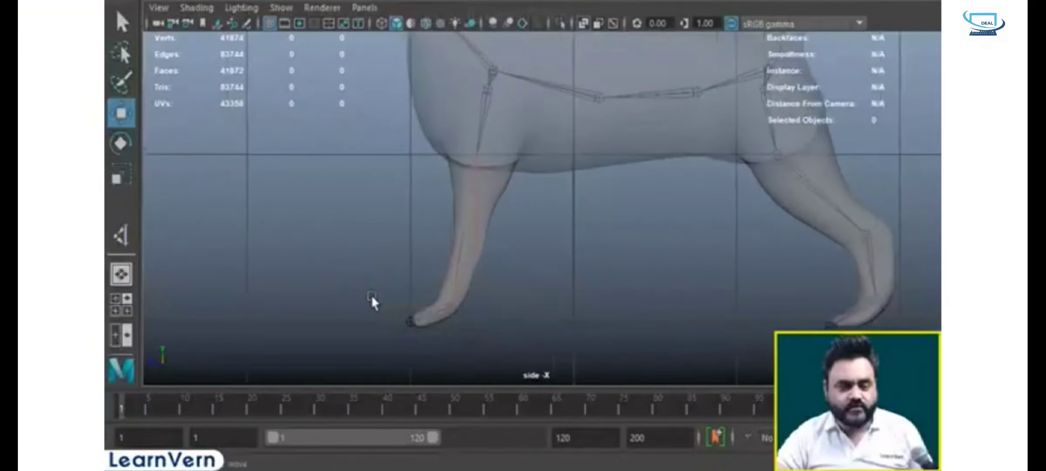
left_click_drag(391, 311, 528, 316)
left_click(571, 319)
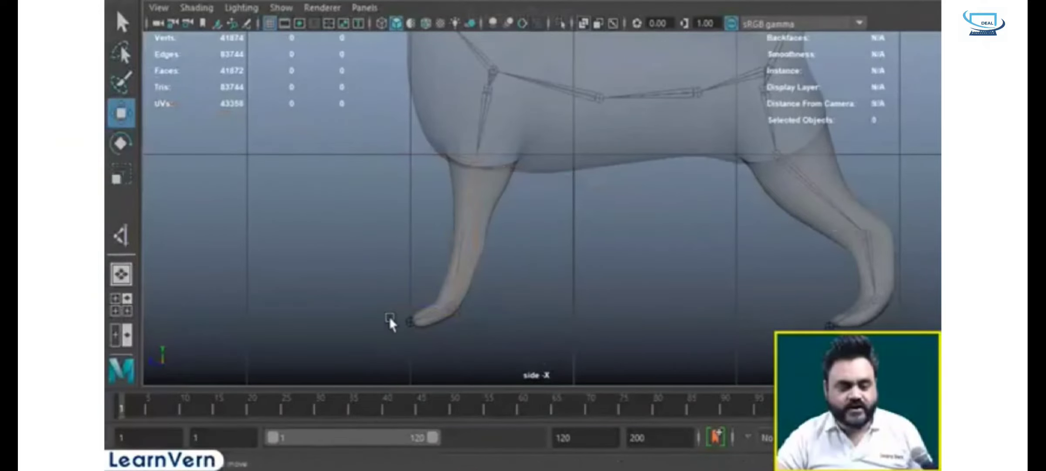
left_click_drag(389, 317, 462, 340)
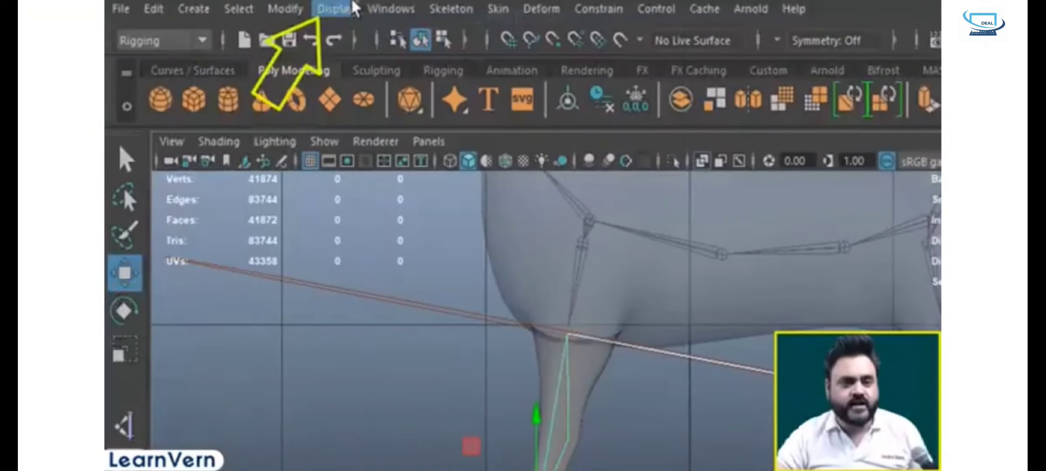
- Set the IK/FK joint display size to 0.15
left_click(351, 9)
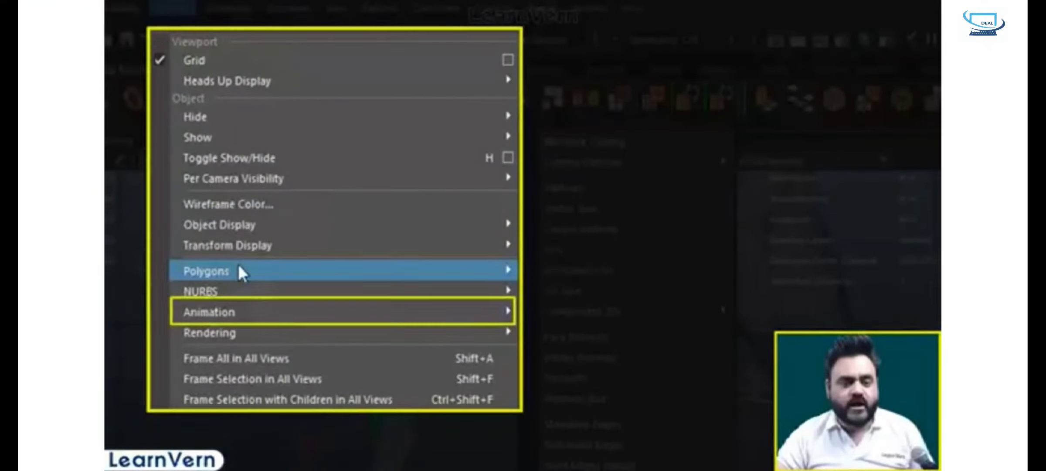
mouse_move(243, 313)
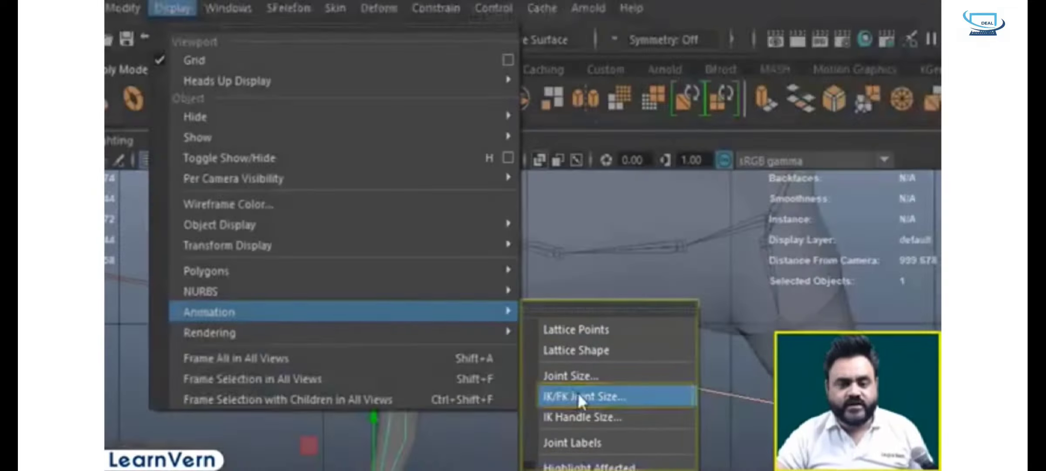
left_click(593, 399)
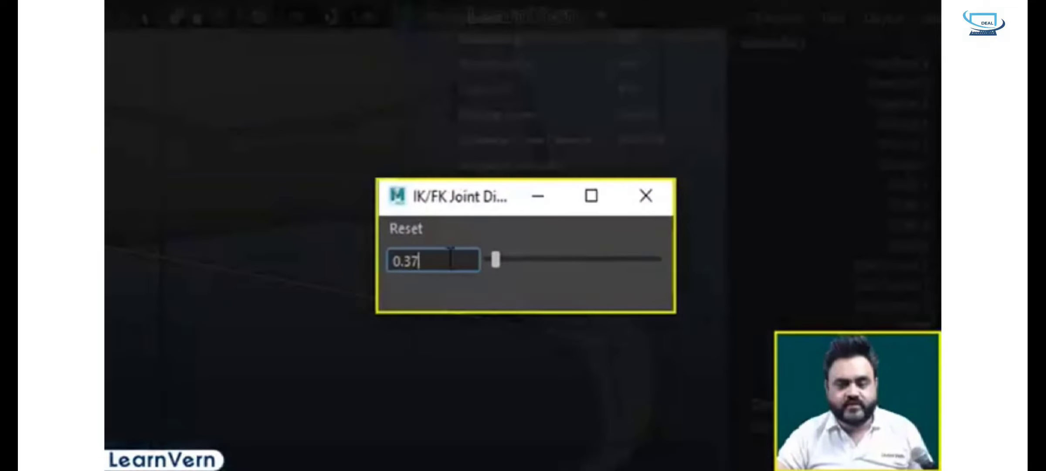
type("5")
key("Return")
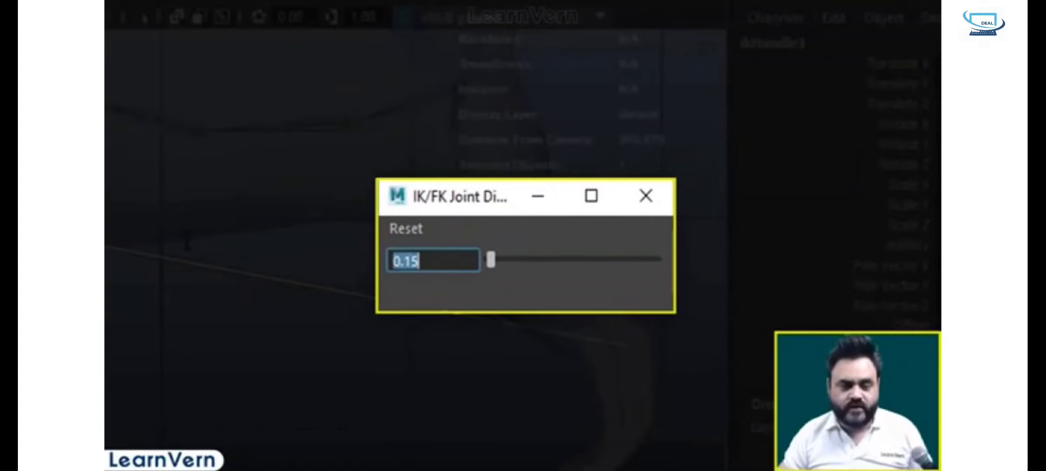
left_click(233, 405)
- Reselect the front leg's IK handle and inspect it in the perspective view with the joint size window closed
scroll(233, 405, "down", 3)
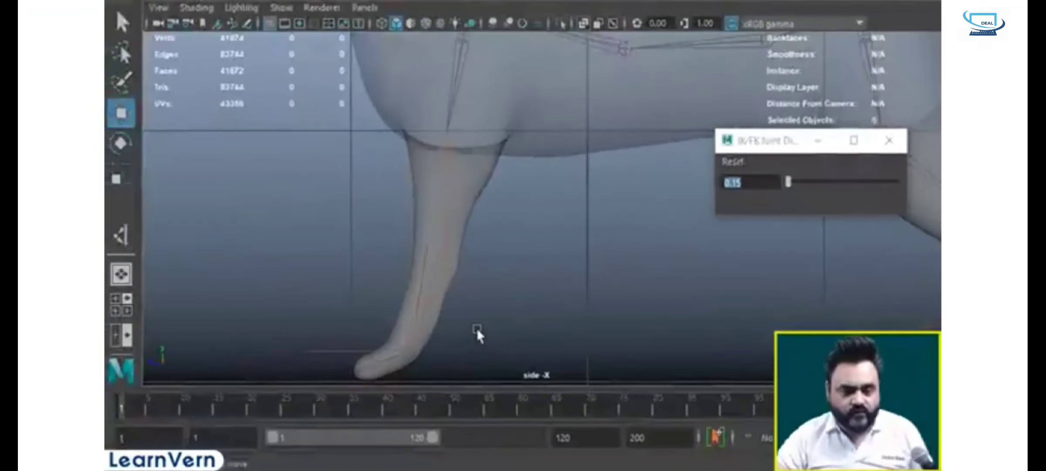
middle_click_drag(476, 328, 533, 247, "alt")
left_click_drag(388, 259, 508, 279)
key("space")
key("space")
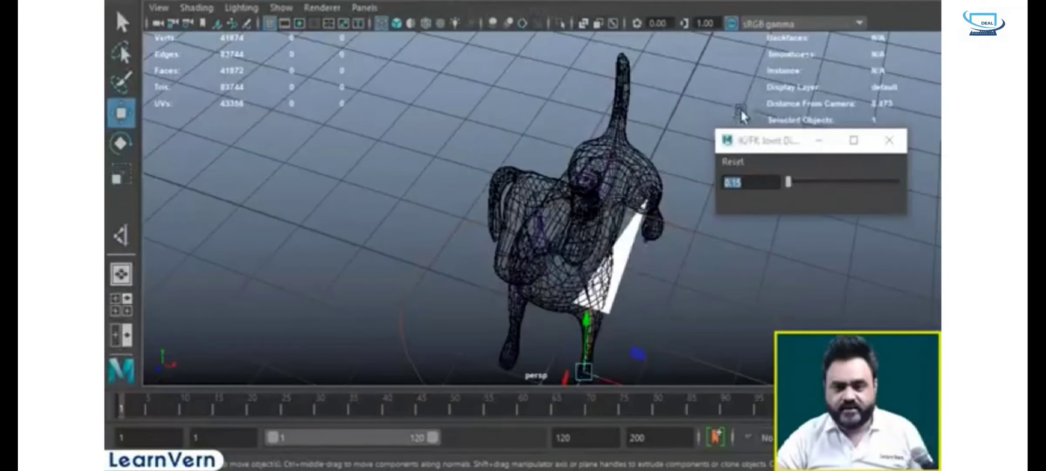
left_click(887, 142)
left_click_drag(752, 303, 730, 310, "alt")
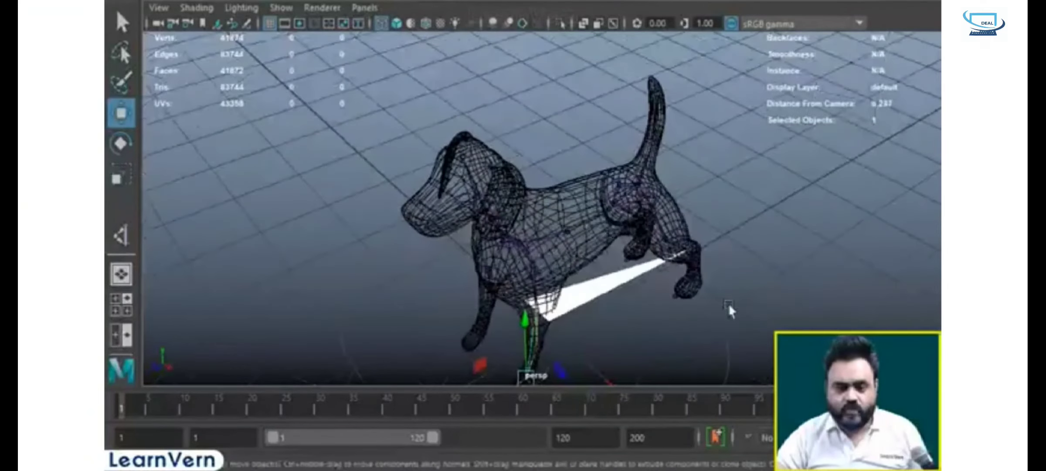
- Display the dog model shaded with X-ray on and view the selected front leg's IK handle from the side in perspective
key("5")
mouse_move(660, 306)
left_mouse_down("alt")
mouse_move(596, 335)
mouse_move(505, 59)
left_mouse_up("alt")
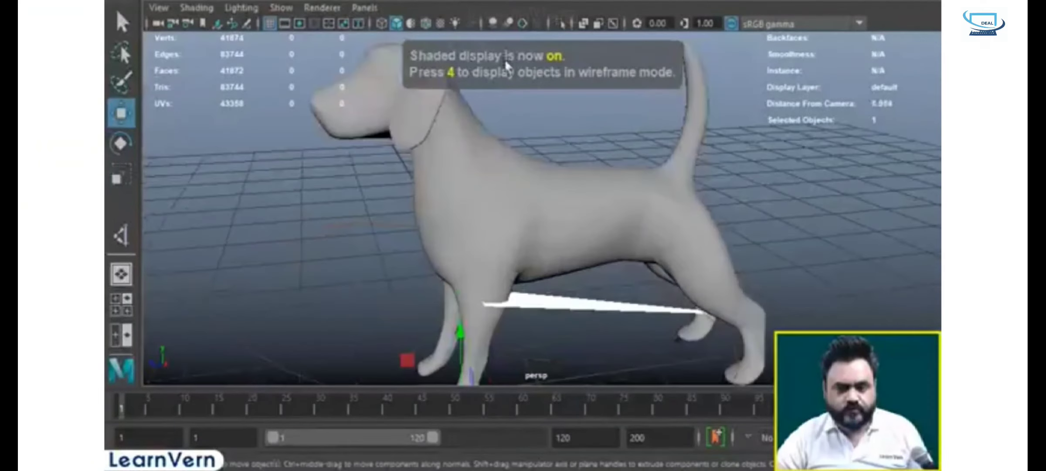
left_click(587, 25)
middle_click_drag(582, 325, 568, 220, "alt")
scroll(567, 218, "up", 5)
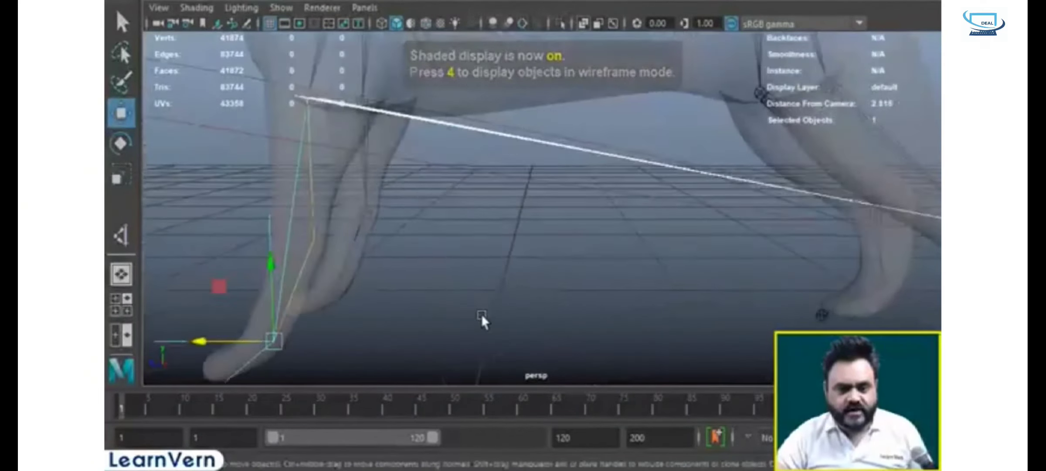
left_click_drag(482, 314, 582, 338, "alt")
left_click_drag(595, 280, 527, 340, "alt")
scroll(523, 336, "down", 5)
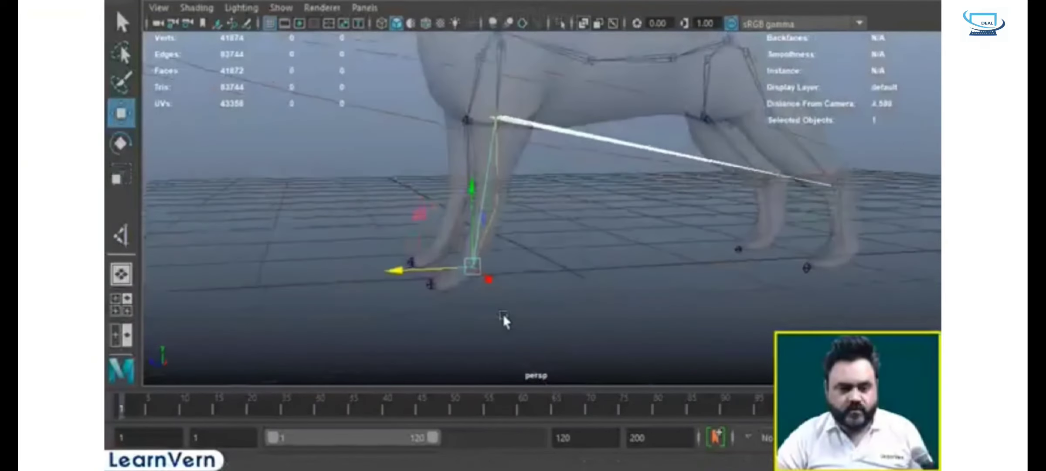
left_click_drag(503, 313, 498, 335, "alt")
- Try moving the front leg's IK handle up, forward and back to test the leg's bend, undoing each move
left_click_drag(460, 222, 483, 179)
key("ctrl+z")
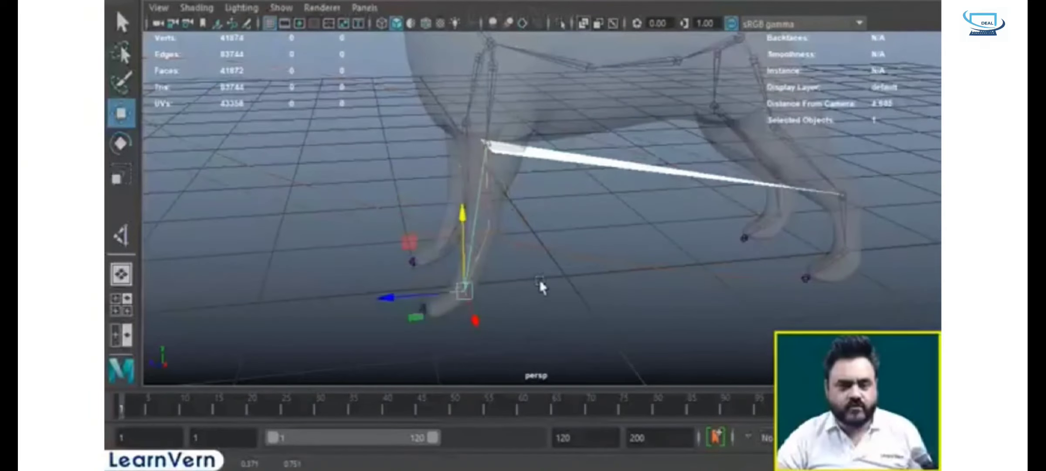
left_click_drag(540, 280, 472, 297, "alt")
left_click_drag(426, 209, 458, 139)
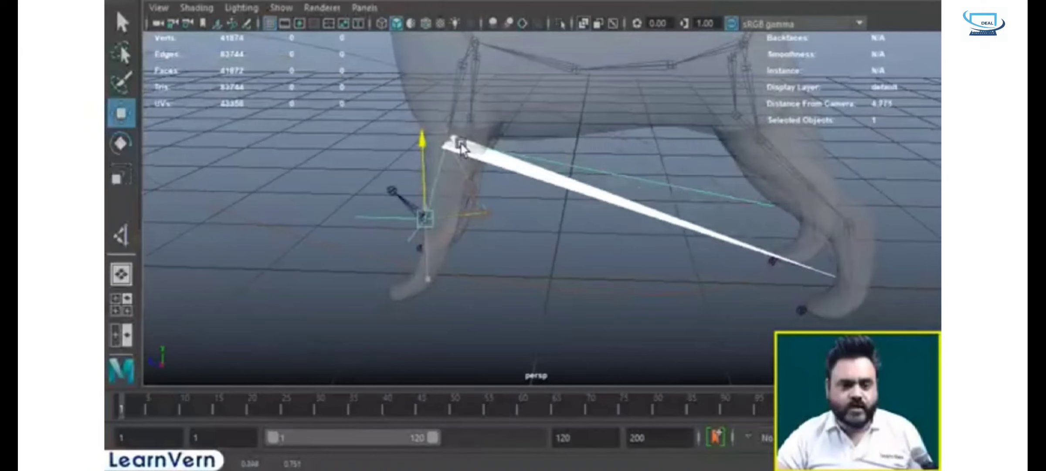
key("ctrl+z")
left_click_drag(498, 329, 464, 193, "alt")
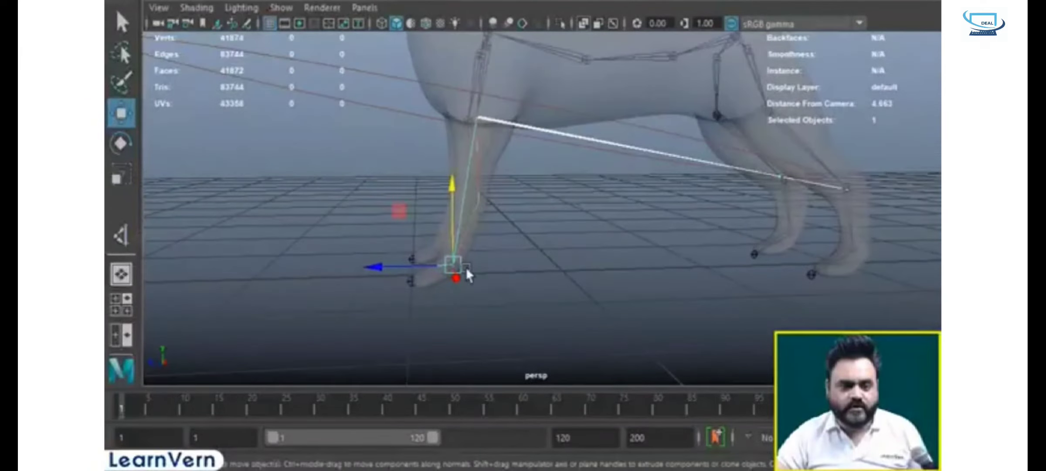
left_click_drag(467, 270, 512, 252)
key("ctrl+z")
left_click_drag(645, 196, 655, 232, "alt")
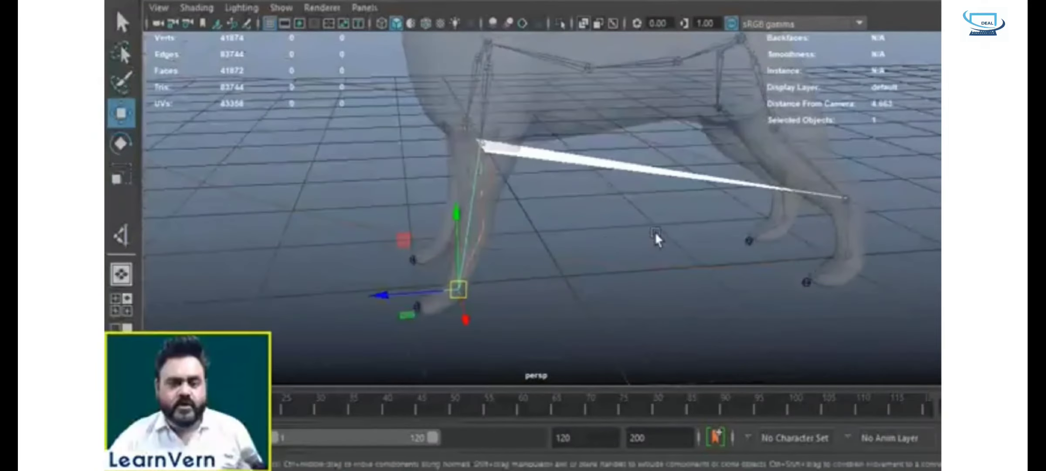
- Select the root joint at the hips, make layer1 selectable, add the dog mesh to the selection and bind the skin
middle_click_drag(654, 231, 611, 249, "alt")
left_click(828, 133)
left_click(698, 54)
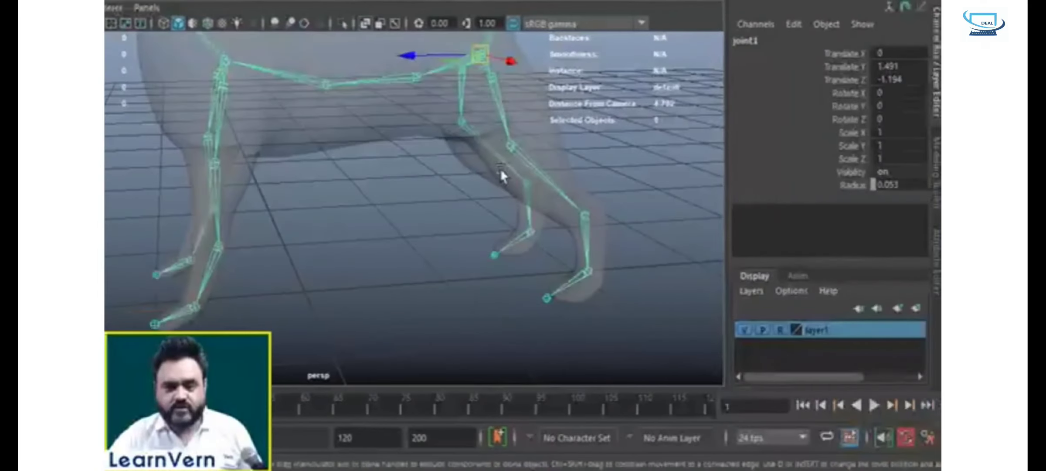
left_click_drag(501, 174, 443, 226, "alt")
left_click(780, 330)
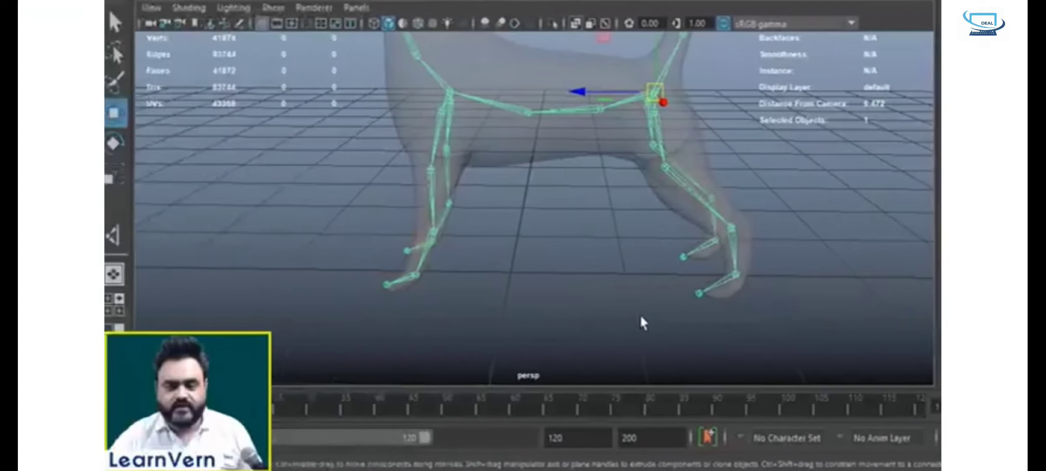
middle_click_drag(419, 225, 419, 275, "alt")
left_click(321, 128, "shift")
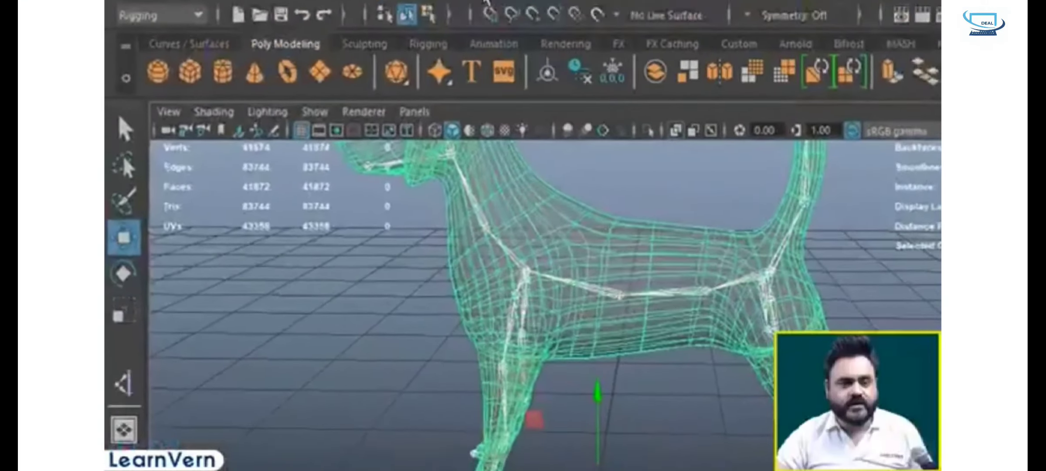
left_click(497, 7)
left_click(514, 61)
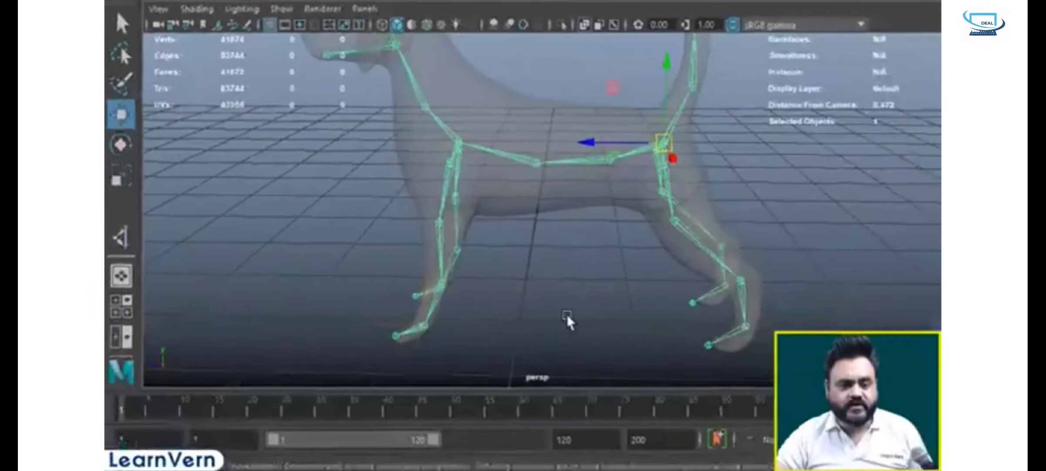
- Test the skin deformation by moving the front leg's IK handle in the perspective and side views
left_click(567, 314)
left_click_drag(456, 325, 483, 338, "alt")
left_click(441, 331)
left_click_drag(467, 244, 474, 223)
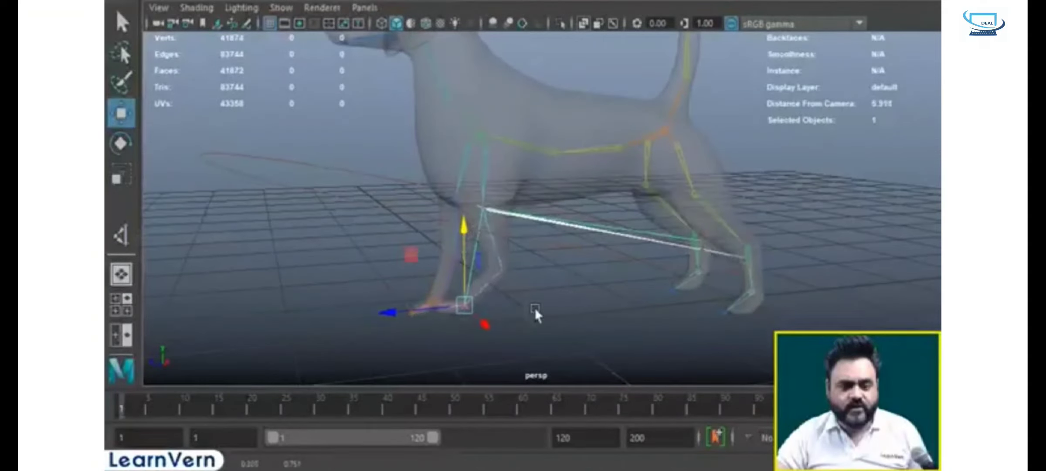
left_click_drag(535, 307, 454, 304, "alt")
key("space")
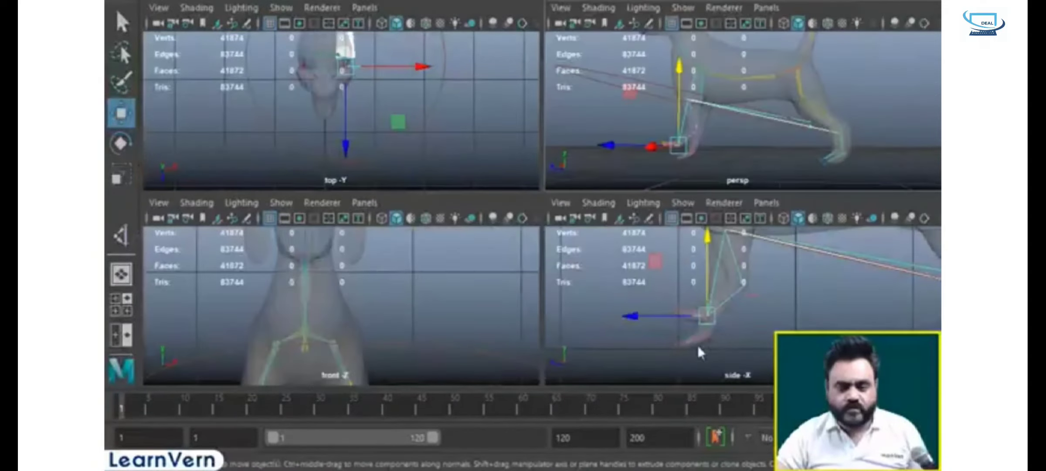
key("space")
left_click_drag(493, 288, 528, 327)
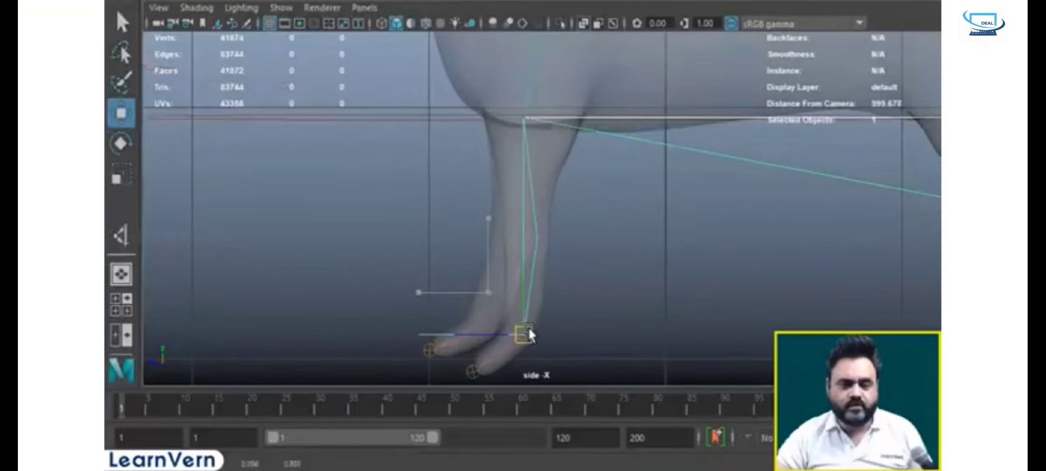
- Move the front leg's IK handle again in perspective and check the mesh around the leg
key("space")
key("space")
left_click_drag(696, 274, 516, 353, "alt")
left_click_drag(444, 307, 468, 301)
left_click_drag(547, 341, 524, 344, "alt")
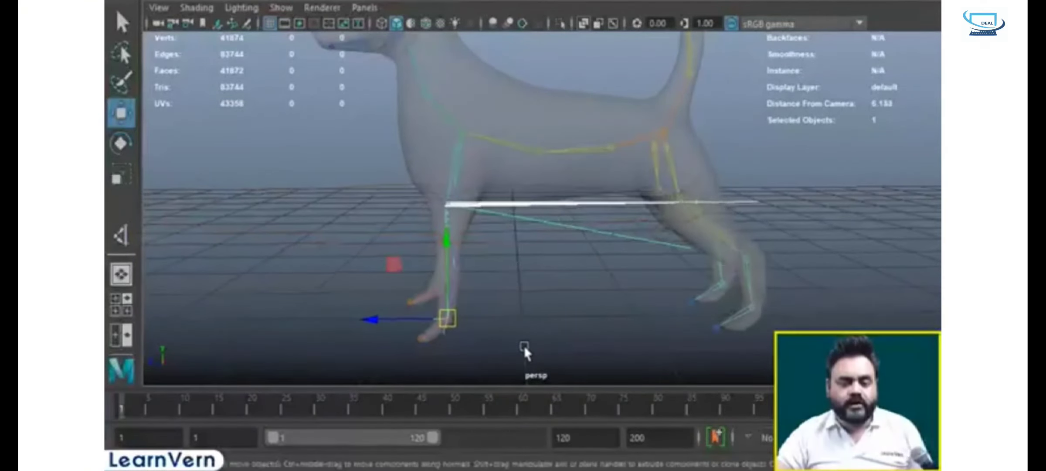
- Undo the IK handle test moves and the skin bind, back to the unbound mesh and skeleton
key("ctrl+z")
key("ctrl+z")
key("ctrl+z")
key("ctrl+z")
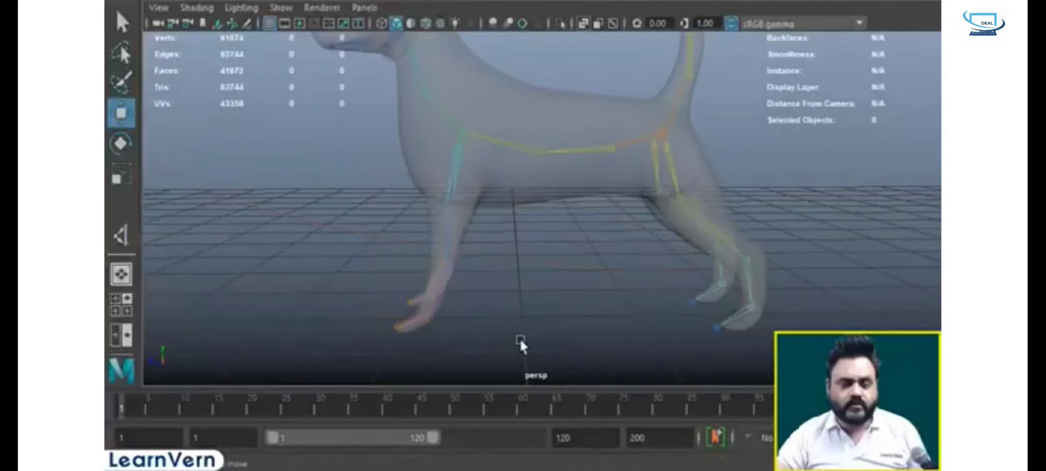
key("ctrl+z")
key("ctrl+z")
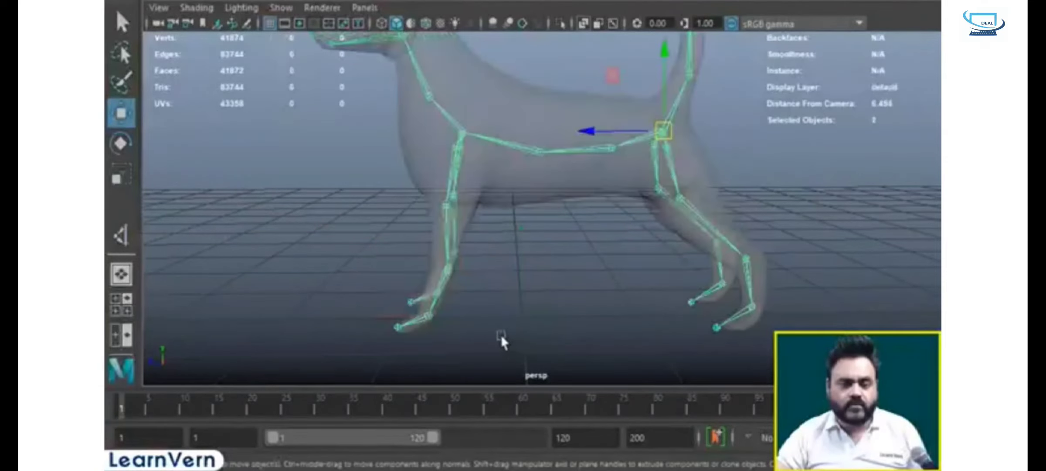
mouse_move(501, 335)
left_mouse_down("alt")
mouse_move(612, 341)
mouse_move(588, 324)
mouse_move(605, 329)
mouse_move(575, 341)
mouse_move(495, 324)
left_mouse_up("alt")
key("ctrl+z")
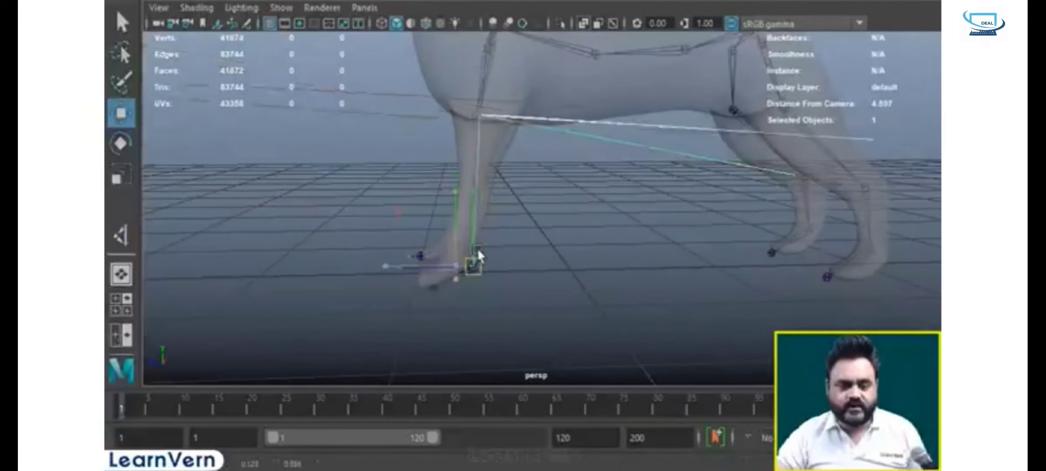
- Try a small move of the front leg's IK handle and examine the ankle area closely from several angles
left_click_drag(439, 250, 437, 244)
left_click_drag(586, 144, 541, 207, "alt")
scroll(541, 207, "down", 5)
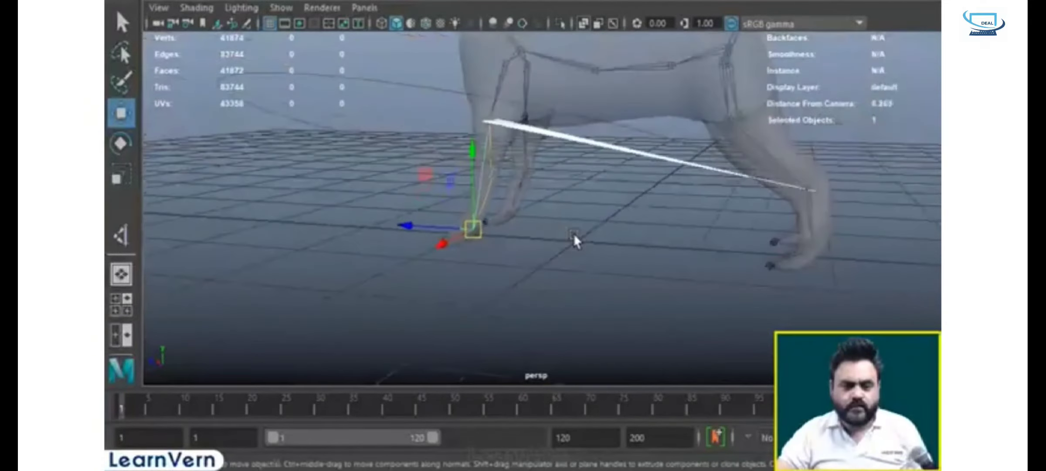
scroll(573, 233, "up", 5)
left_click_drag(574, 233, 695, 248, "alt")
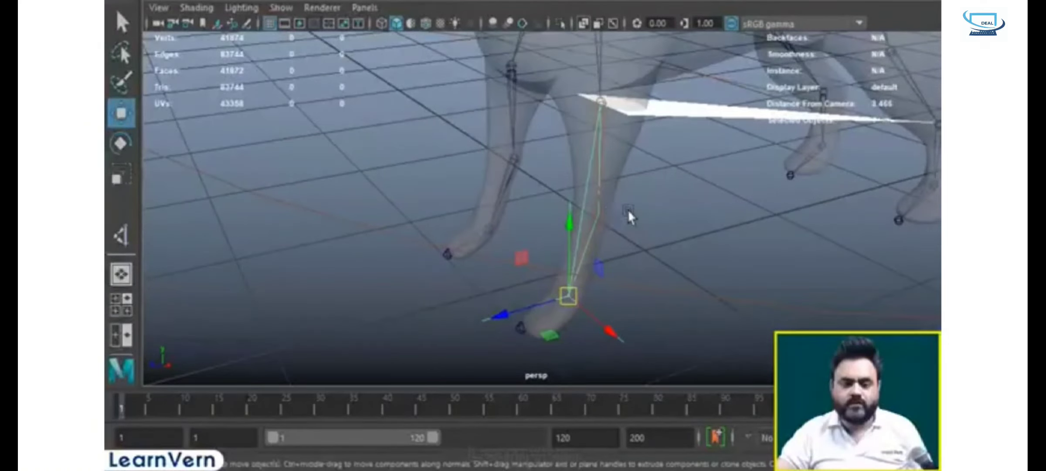
left_click_drag(628, 216, 577, 253, "alt")
scroll(572, 222, "down", 5)
left_click_drag(624, 279, 606, 313)
scroll(520, 283, "up", 6)
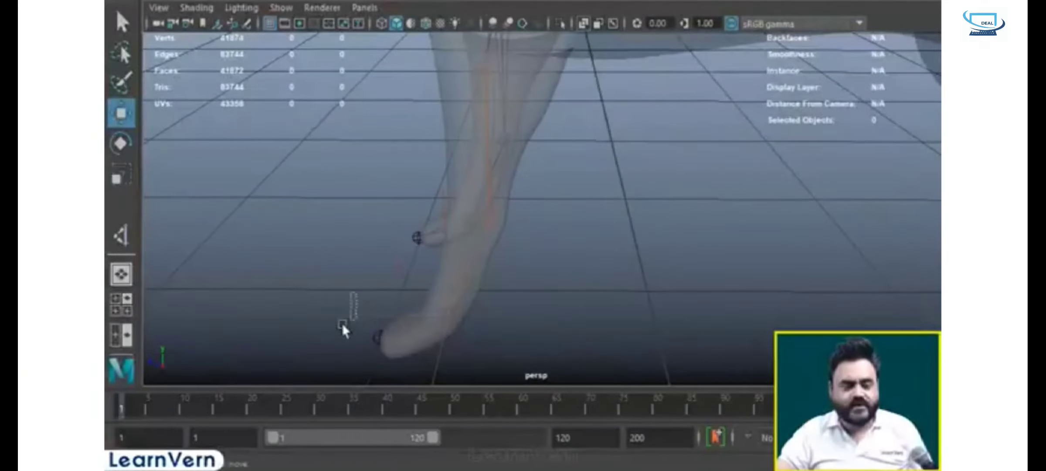
- Reselect the front leg's IK handle and set its Scale X, Y and Z to 0.1
key("ctrl+z")
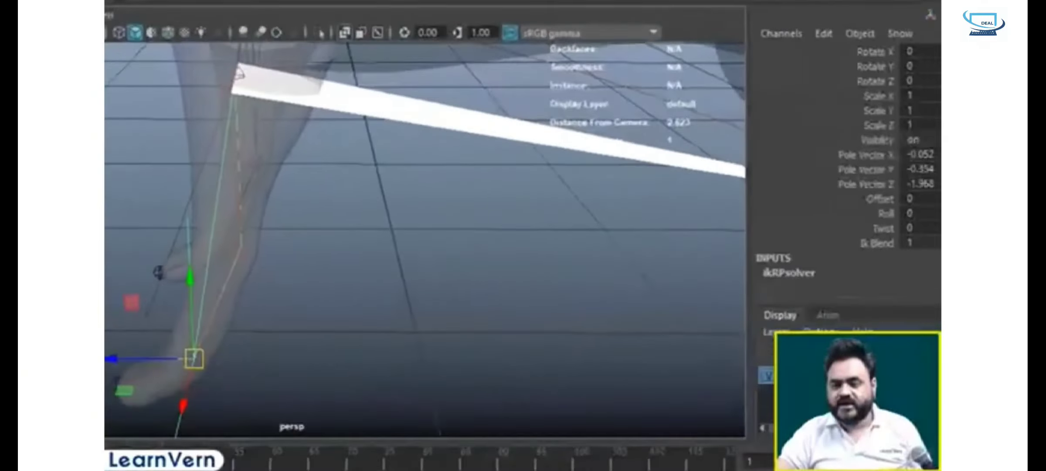
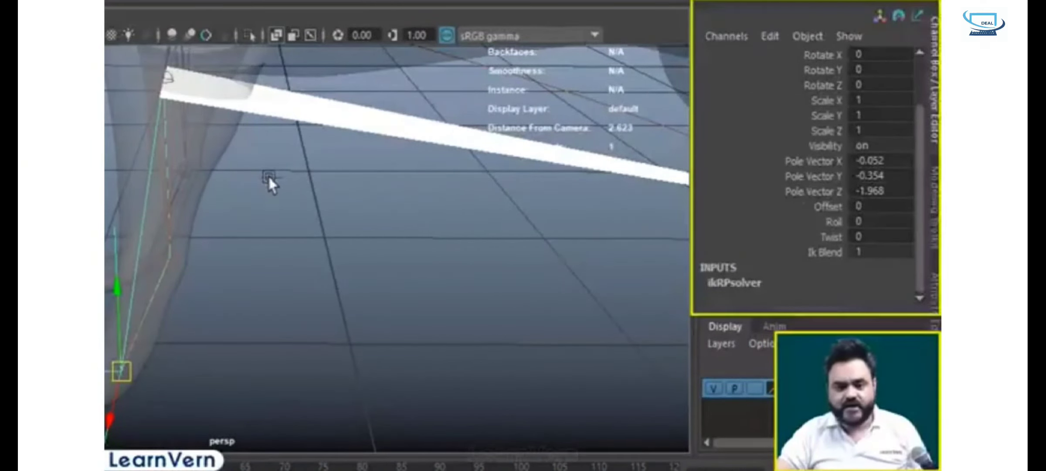
right_click_drag(268, 174, 284, 287, "alt")
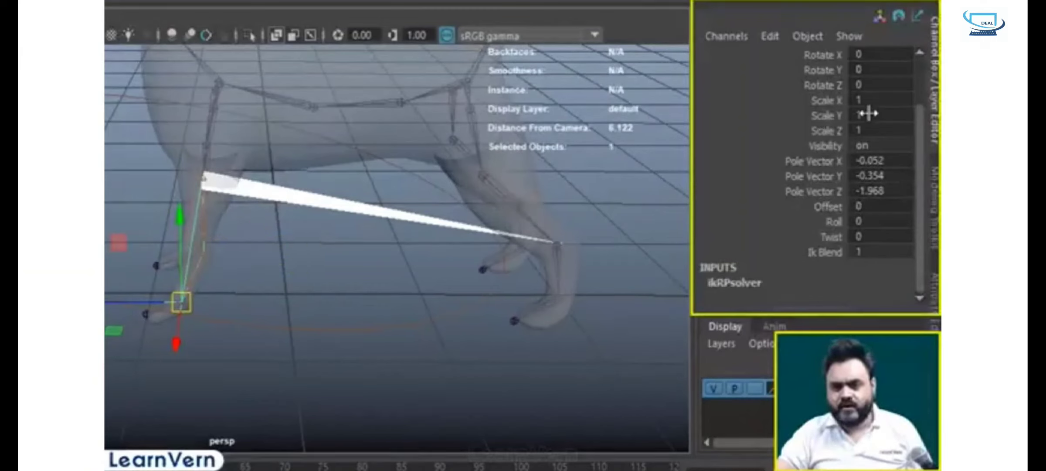
double_click(874, 100)
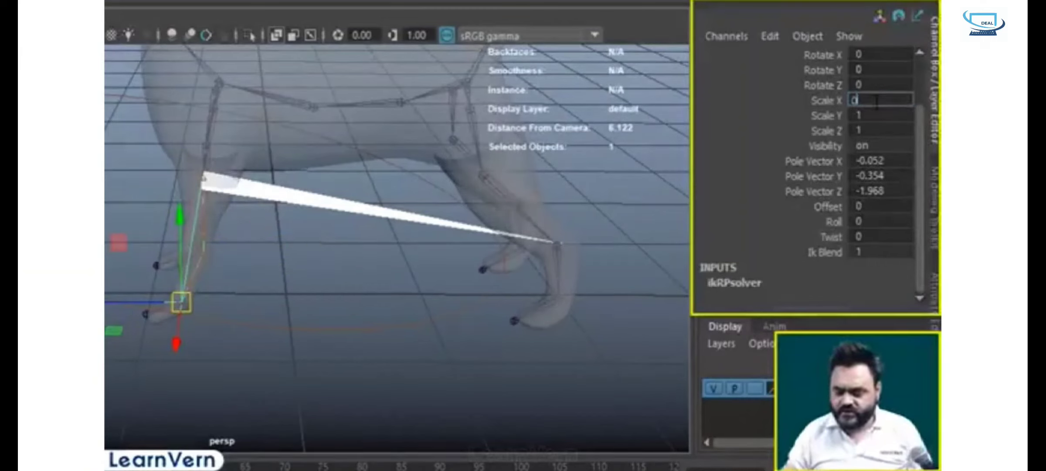
key("Tab")
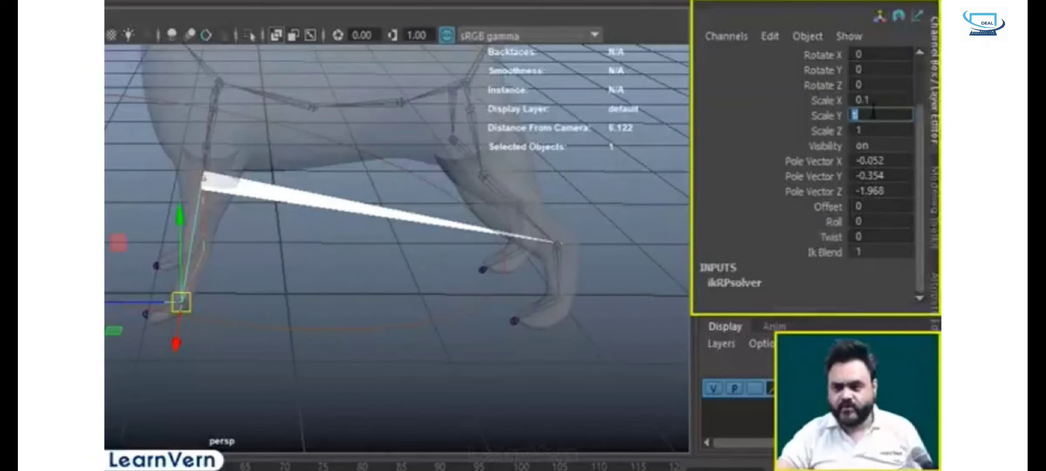
key("Tab")
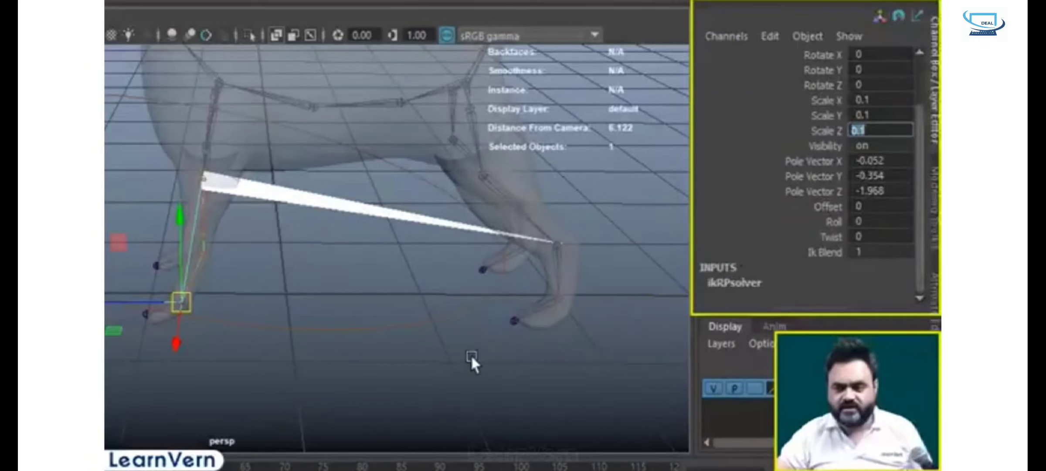
left_click(334, 309)
left_click_drag(121, 319, 187, 323)
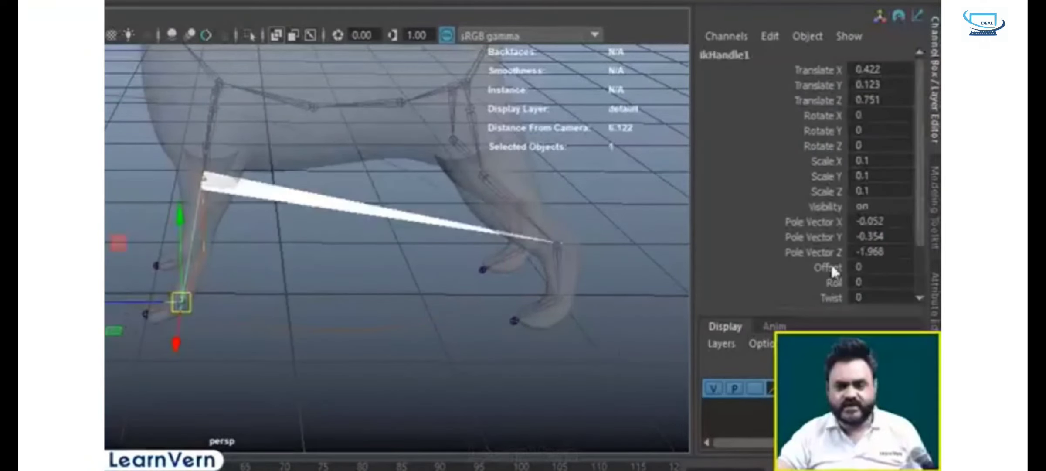
- Inspect the IK handle's Offset channel and examine how the handle sits at the front ankle joint up close
left_click_drag(598, 277, 617, 290, "alt")
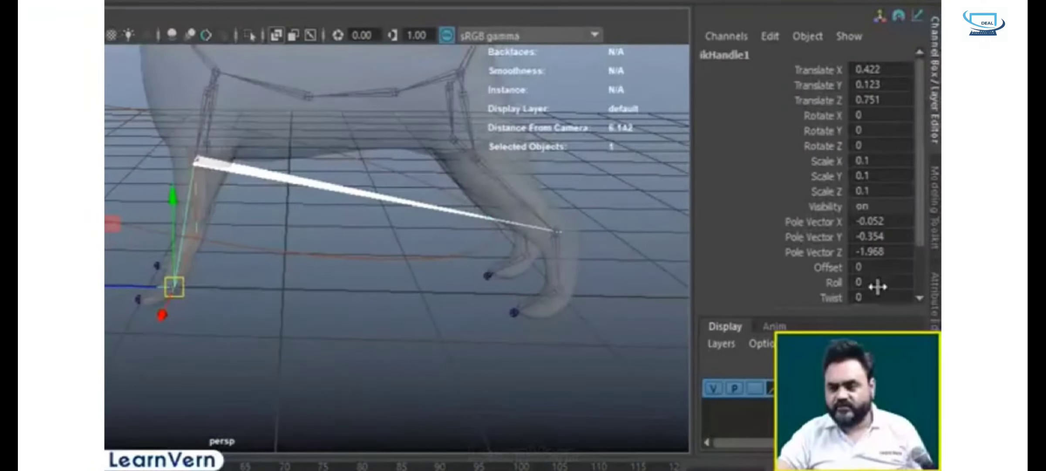
left_click(830, 268)
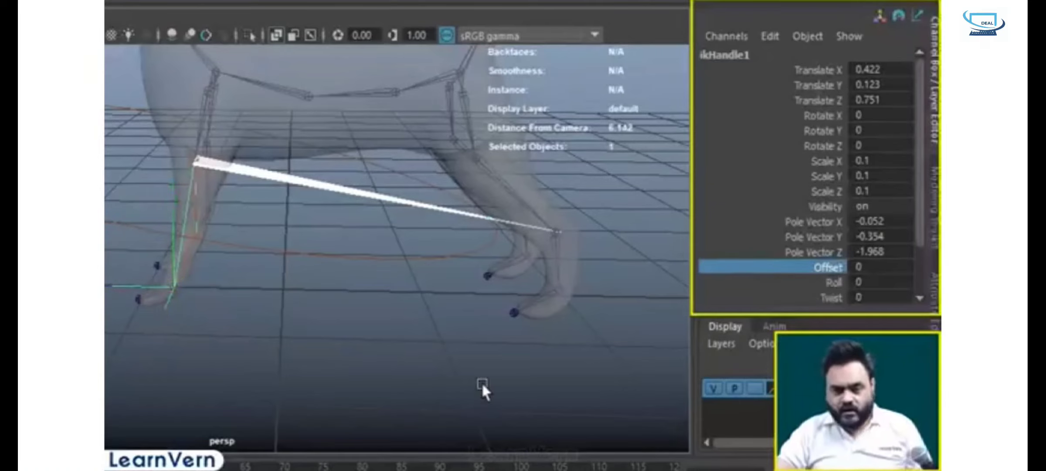
left_click(306, 355)
scroll(244, 358, "up", 5)
middle_click_drag(186, 359, 320, 342, "alt")
left_click_drag(320, 342, 370, 334, "alt")
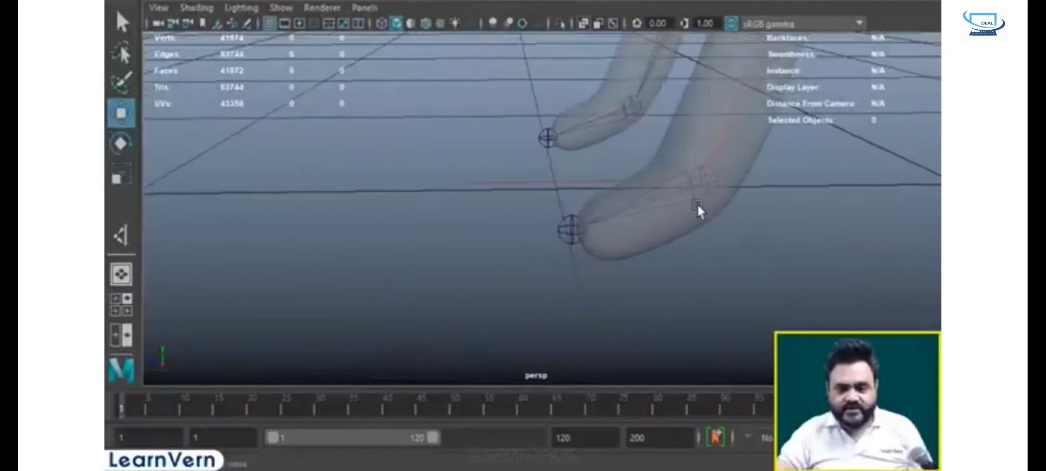
left_click(707, 188)
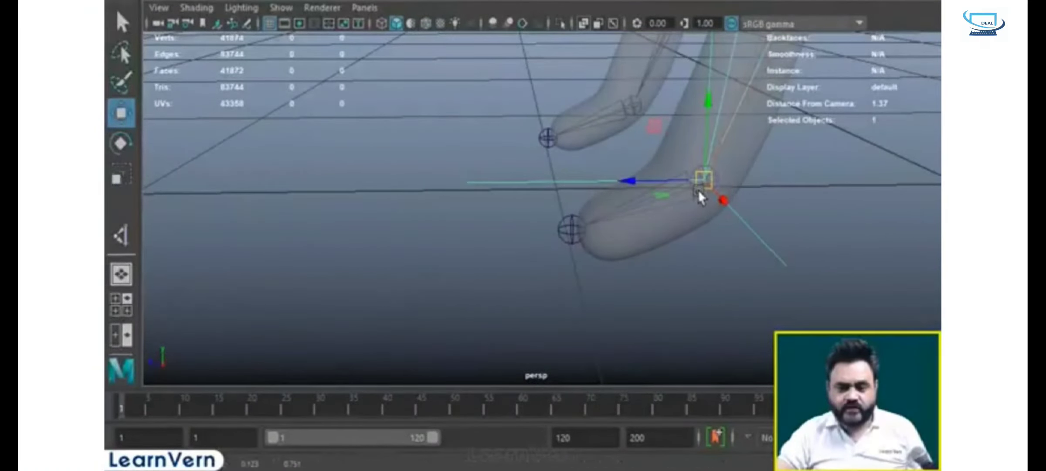
left_click(710, 217)
mouse_move(691, 257)
left_mouse_down("alt")
mouse_move(638, 260)
mouse_move(681, 266)
left_mouse_up("alt")
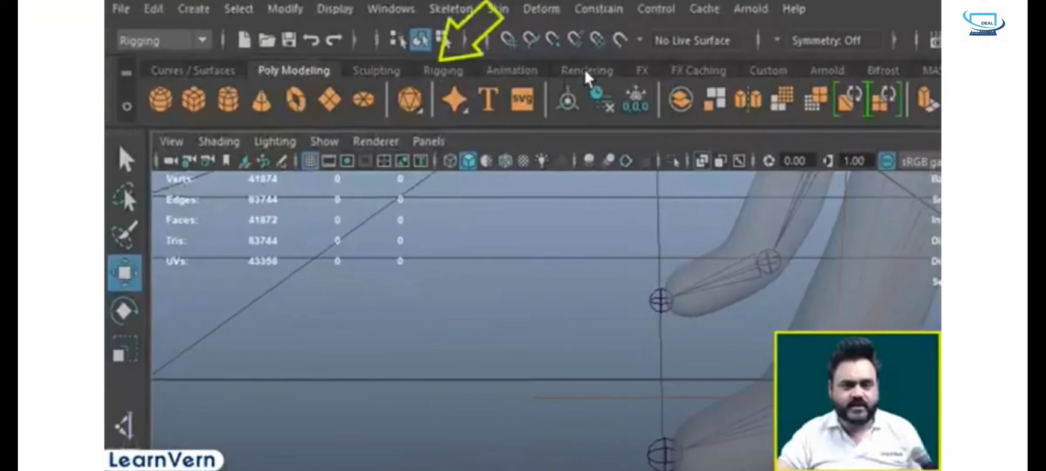
- Create an IK handle with the Single-Chain Solver from the front leg's ankle joint to its paw tip joint
left_click(432, 67)
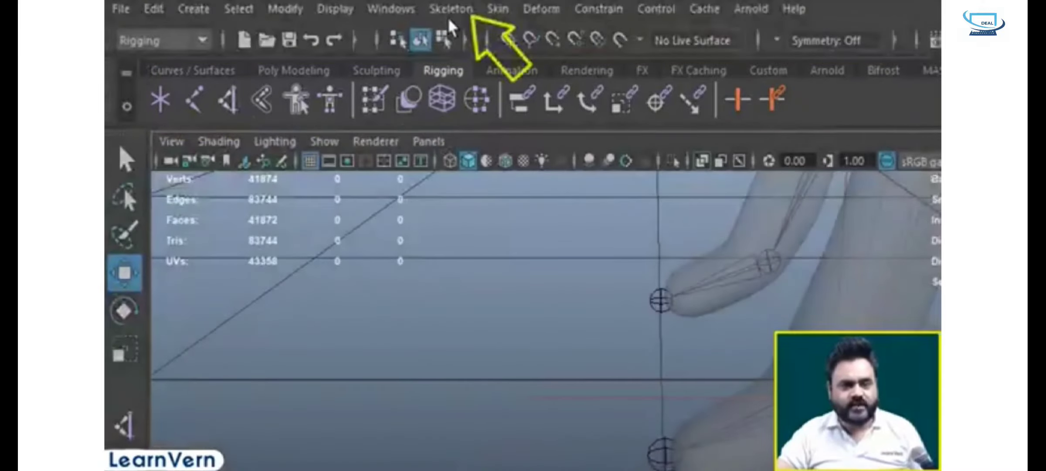
left_click(459, 10)
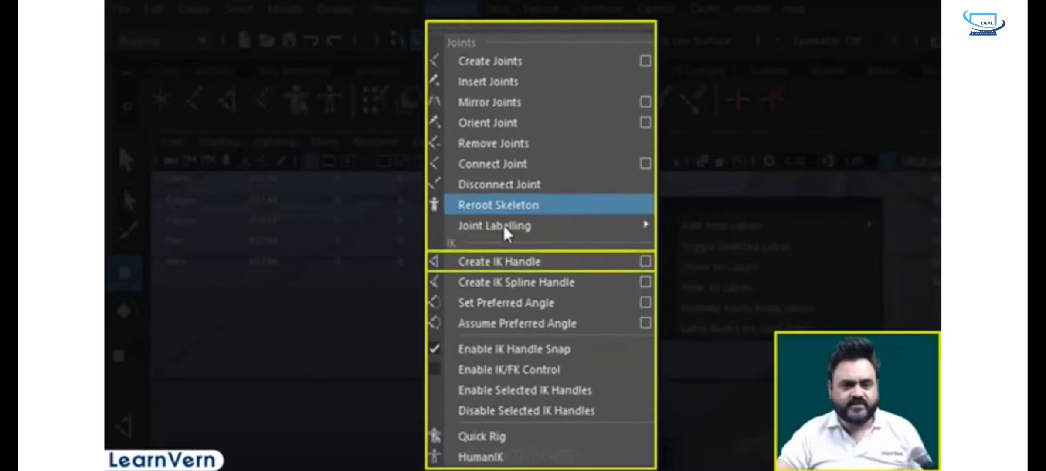
left_click(645, 261)
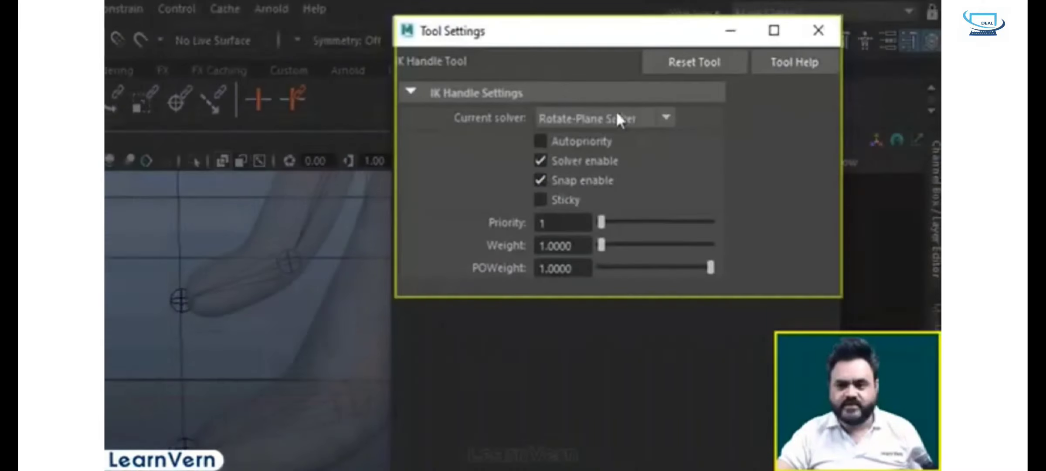
left_click(619, 119)
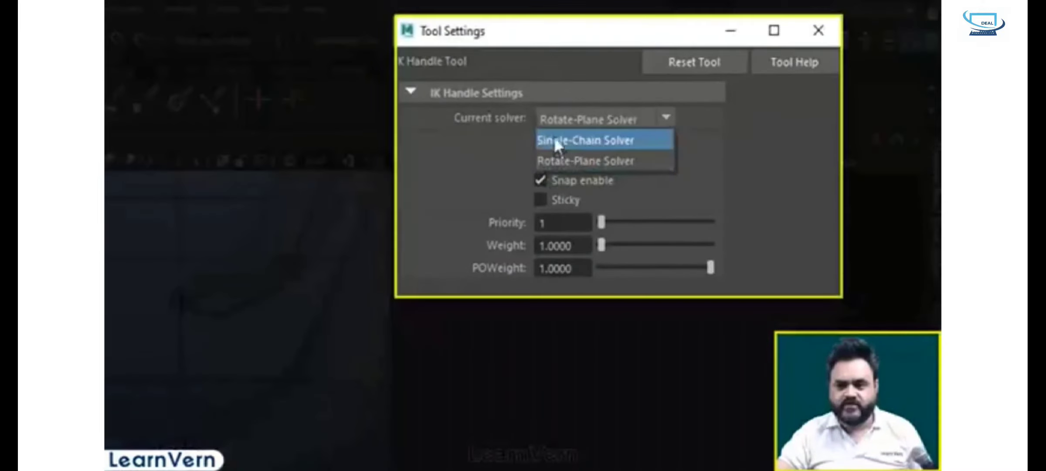
left_click(560, 138)
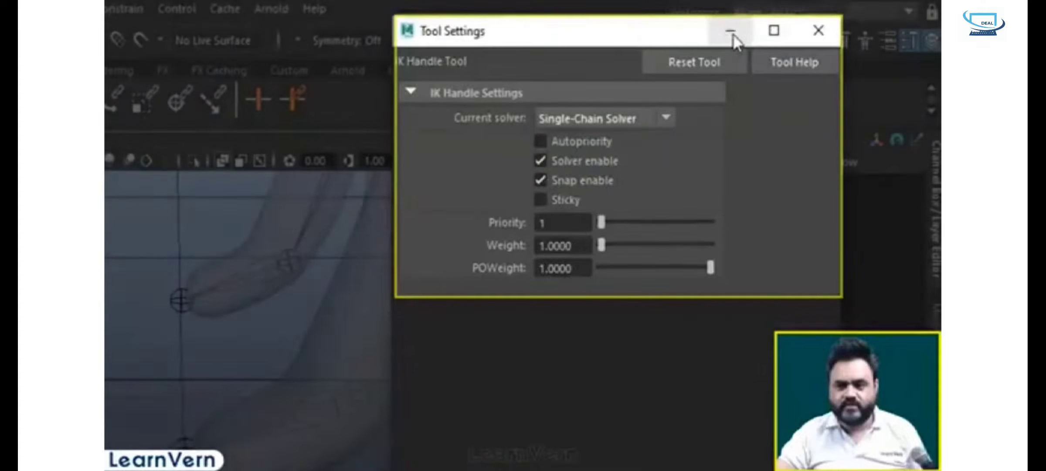
left_click(732, 33)
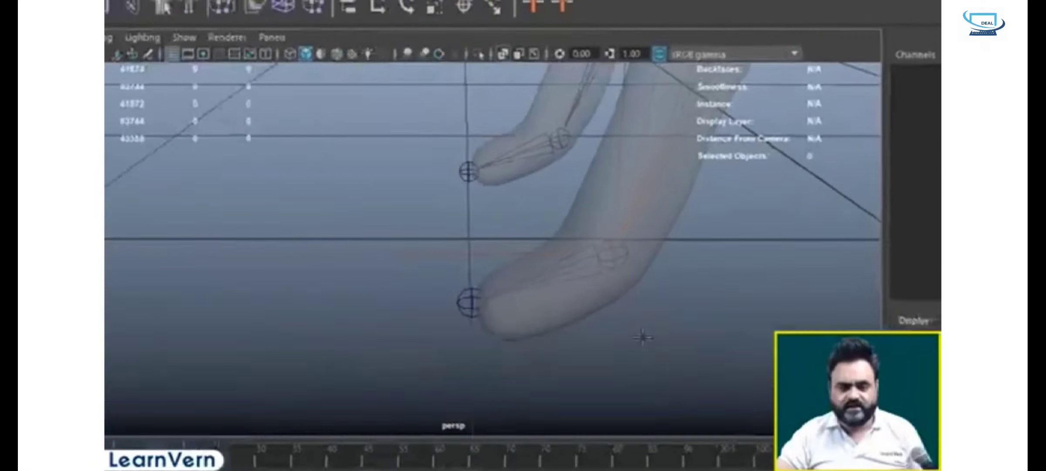
left_click(692, 217)
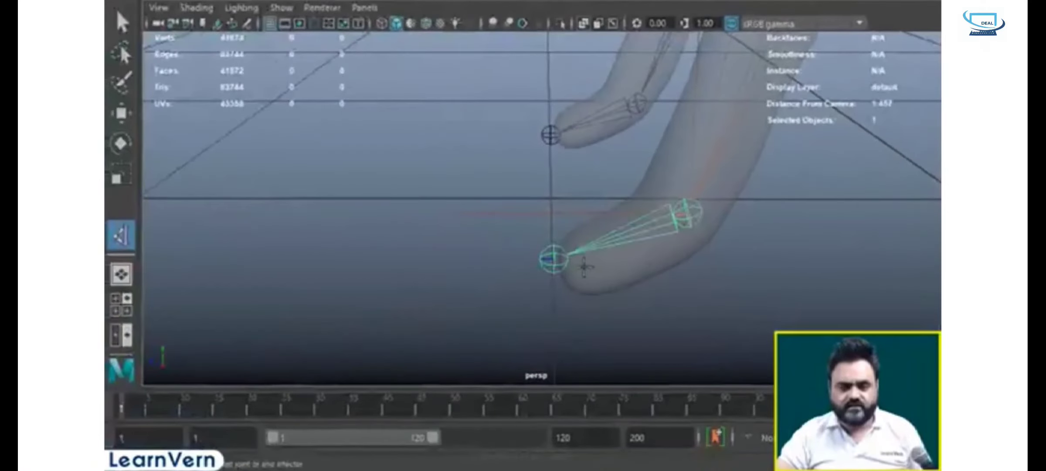
left_click(553, 259)
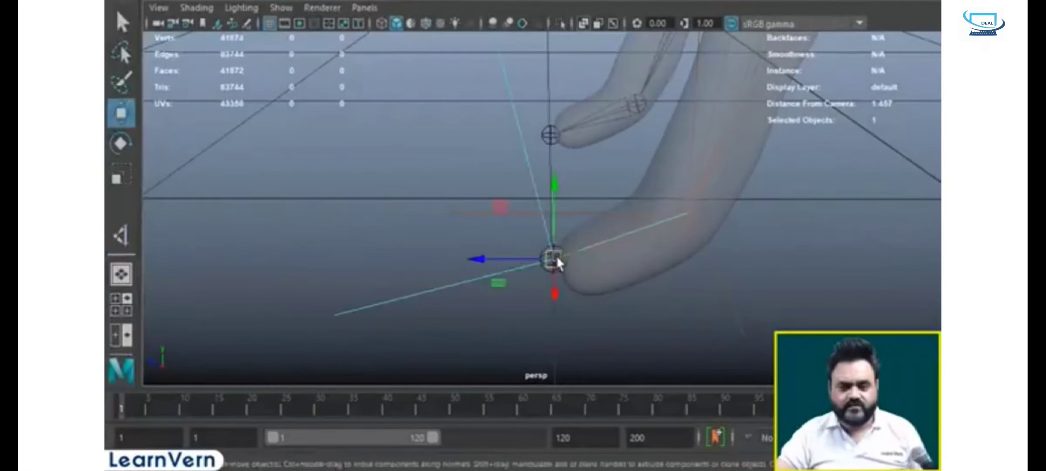
- Try small moves of the front foot's IK handles from several angles and undo them
left_click_drag(556, 262, 595, 205, "alt")
key("ctrl+z")
left_click_drag(603, 297, 633, 354, "alt")
scroll(633, 353, "down", 4)
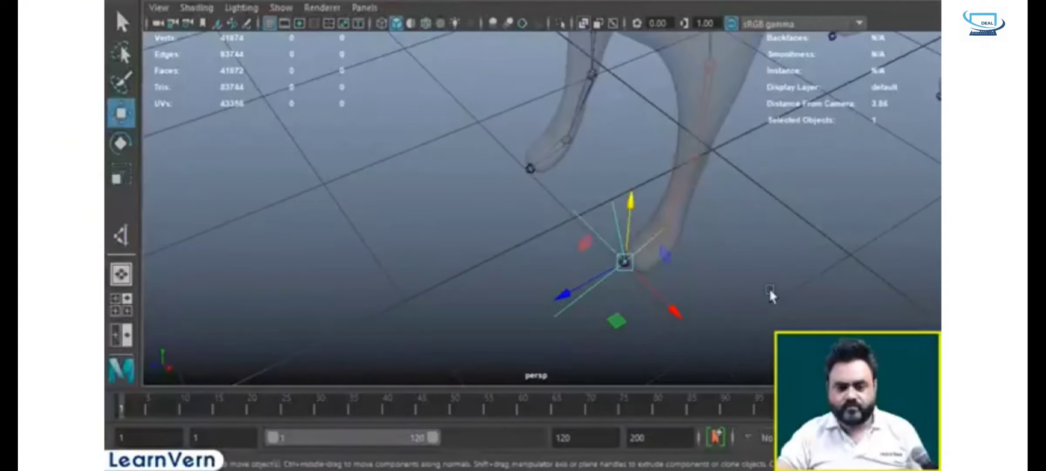
left_click_drag(770, 292, 684, 306, "alt")
key("ctrl+z")
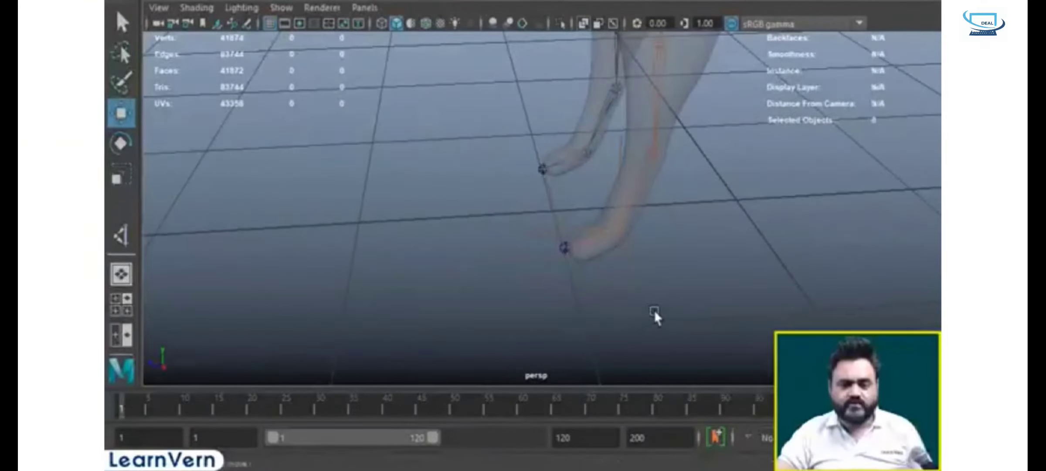
key("ctrl+z")
left_click_drag(626, 175, 503, 133, "alt")
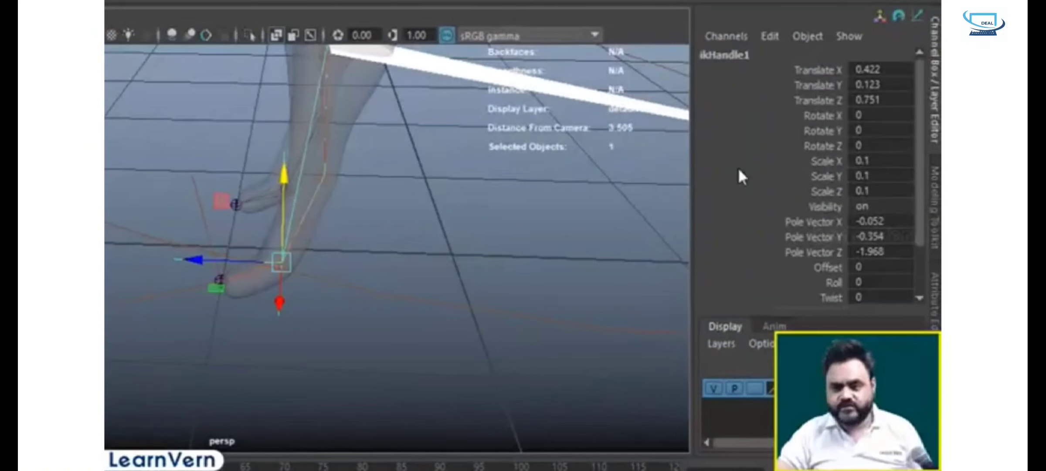
- Select the IK handle at the front paw tip and rename it paw_ik_handel
left_click(766, 55)
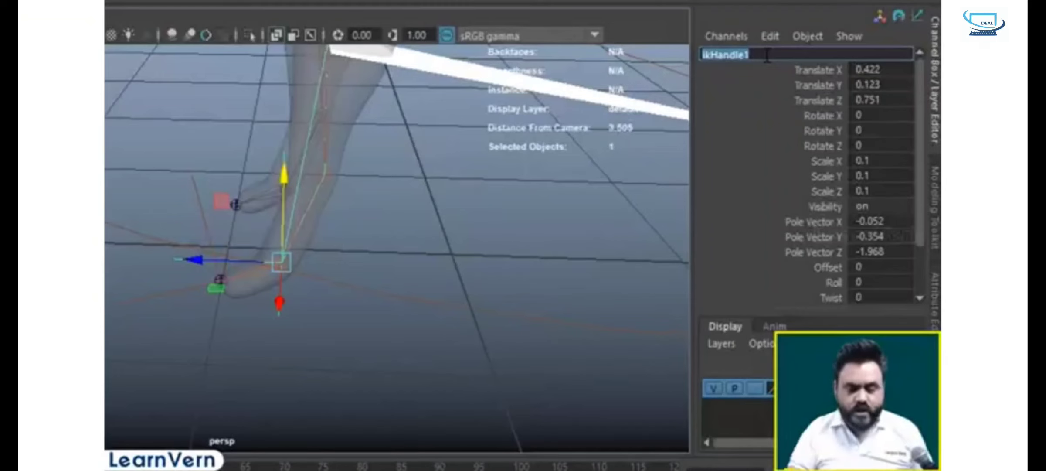
left_click(150, 294)
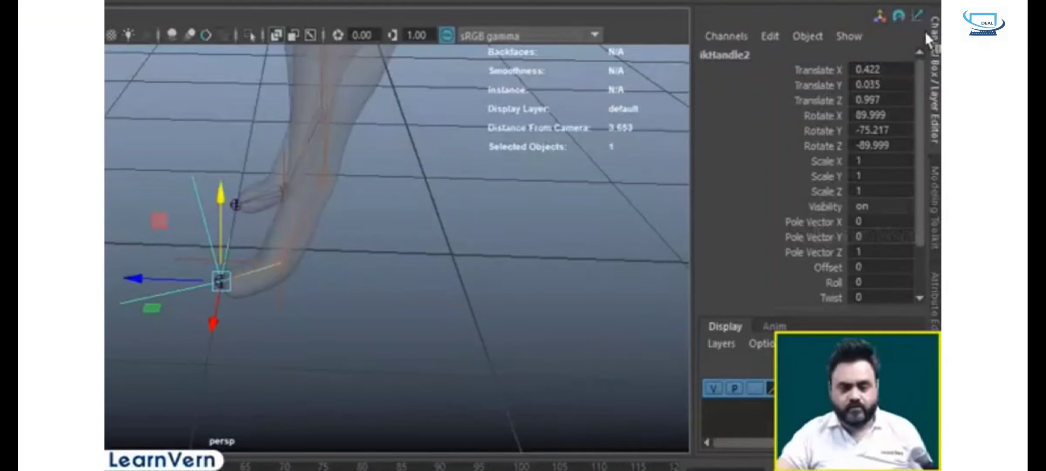
left_click(755, 56)
type("paw ik ha")
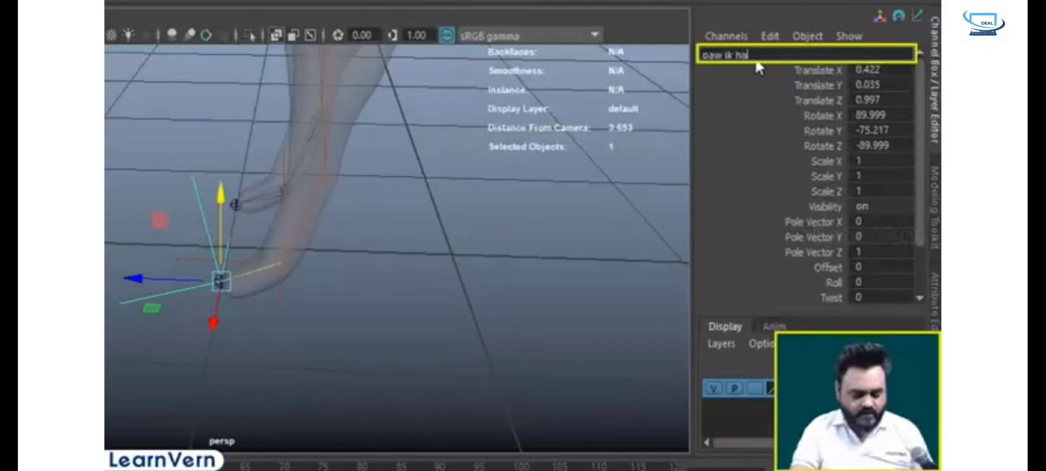
type("ndle")
key("Return")
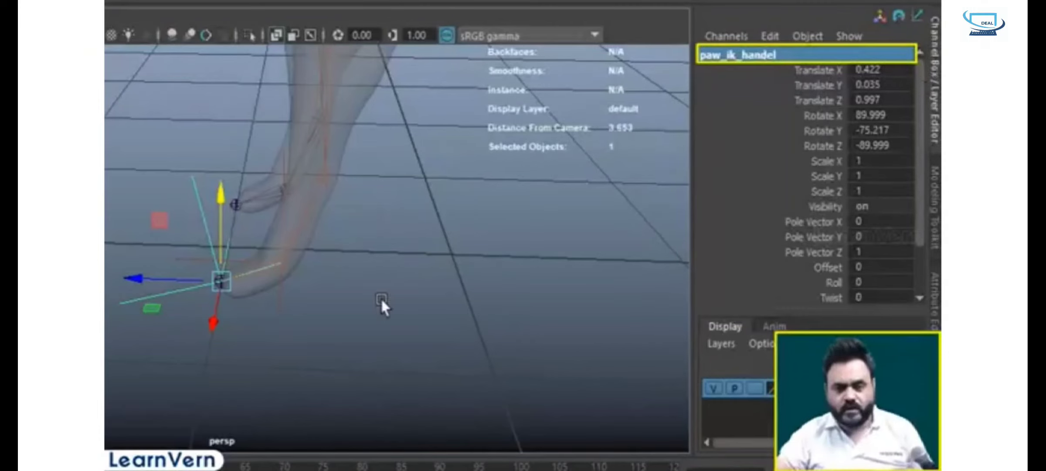
- Select the IK handle at the front ankle and rename it "leg ik handle"
left_click(309, 306)
left_click(280, 307)
double_click(772, 57)
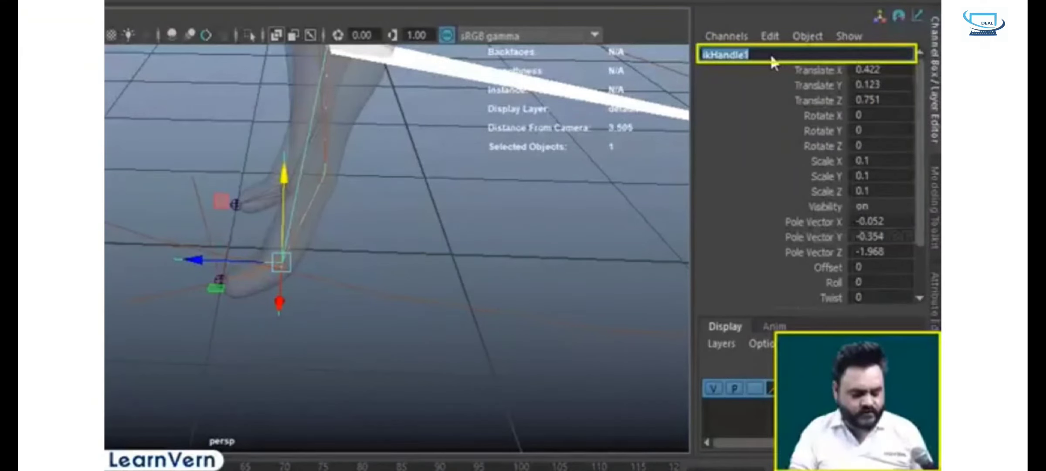
type("le")
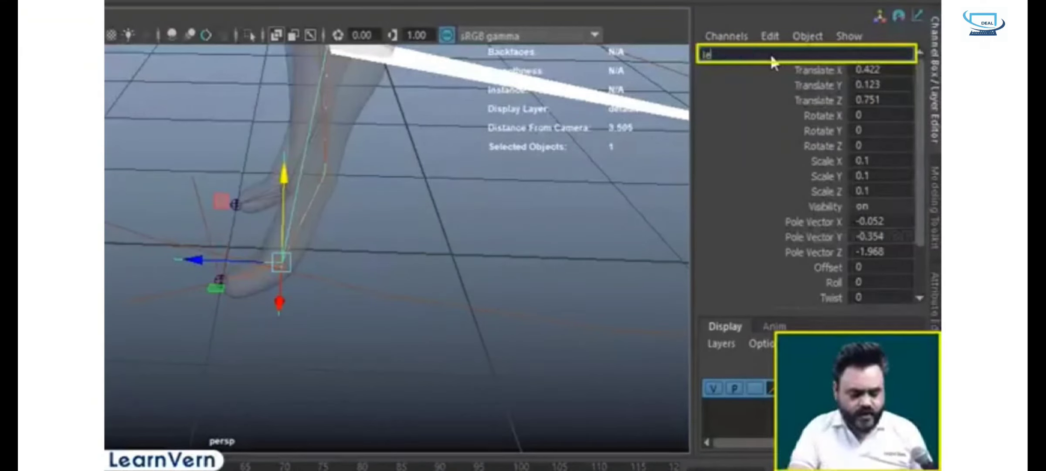
type("g ik hand")
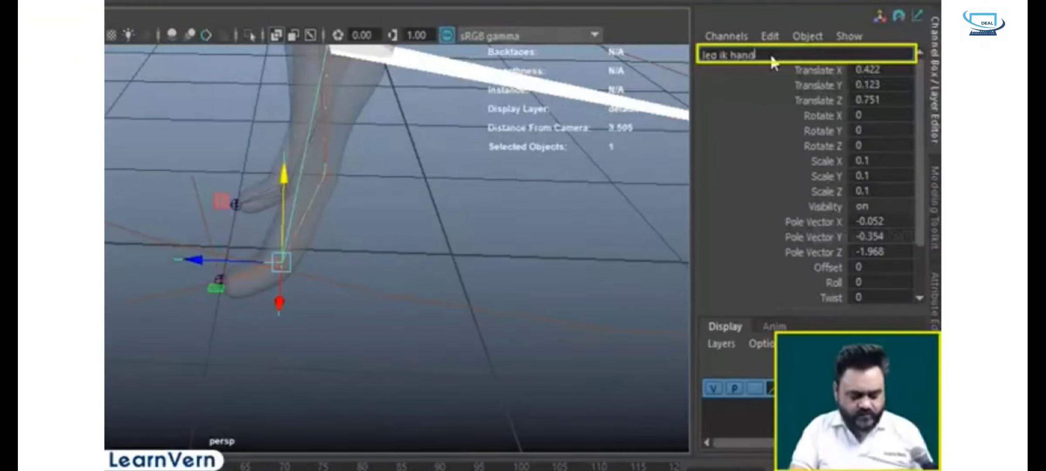
type("le")
key("Return")
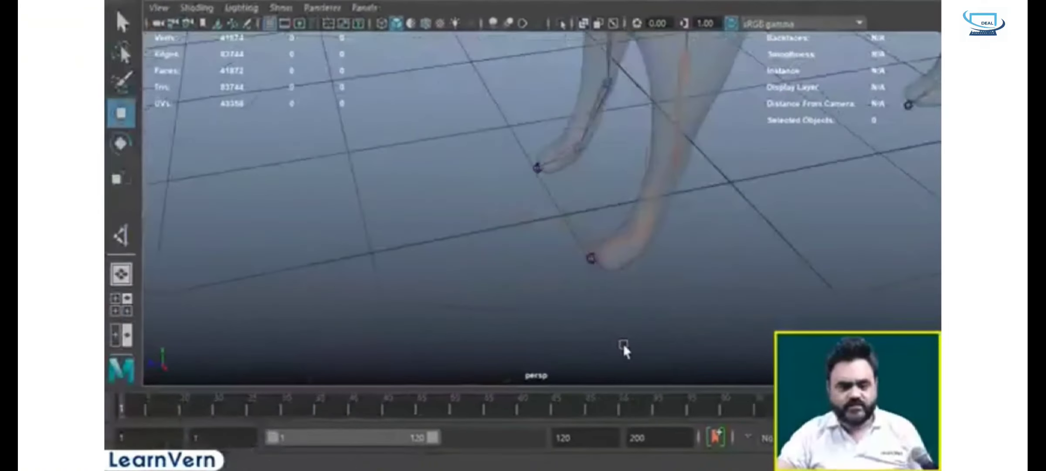
- Try raising and shifting the front leg's IK handle to test the leg joints, and undo the moves
left_click(643, 230)
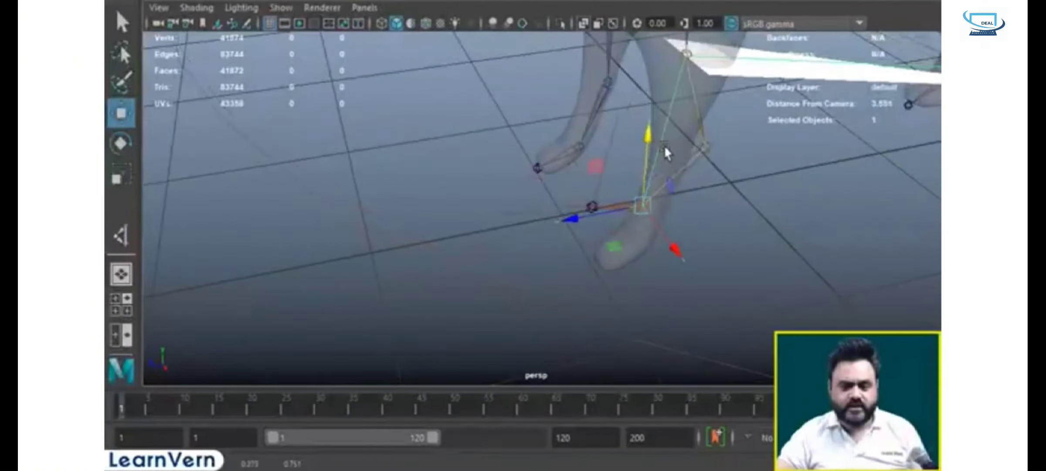
left_click_drag(721, 278, 622, 170, "alt")
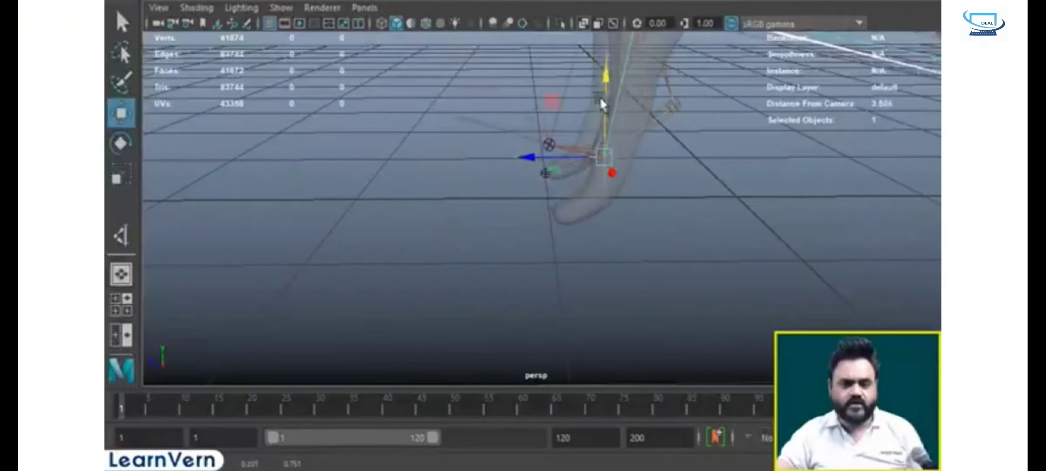
left_click_drag(631, 251, 582, 259, "alt")
left_click(531, 241)
mouse_move(532, 170)
left_mouse_down()
mouse_move(534, 146)
mouse_move(552, 172)
left_mouse_up()
key("ctrl+z")
left_click_drag(549, 278, 664, 312, "alt")
key("ctrl+z")
- Select the skeleton from its root joint together with the dog mesh and bind the skin
left_click_drag(749, 313, 736, 283, "alt")
scroll(795, 191, "down", 4)
left_click(795, 191)
left_click(666, 107)
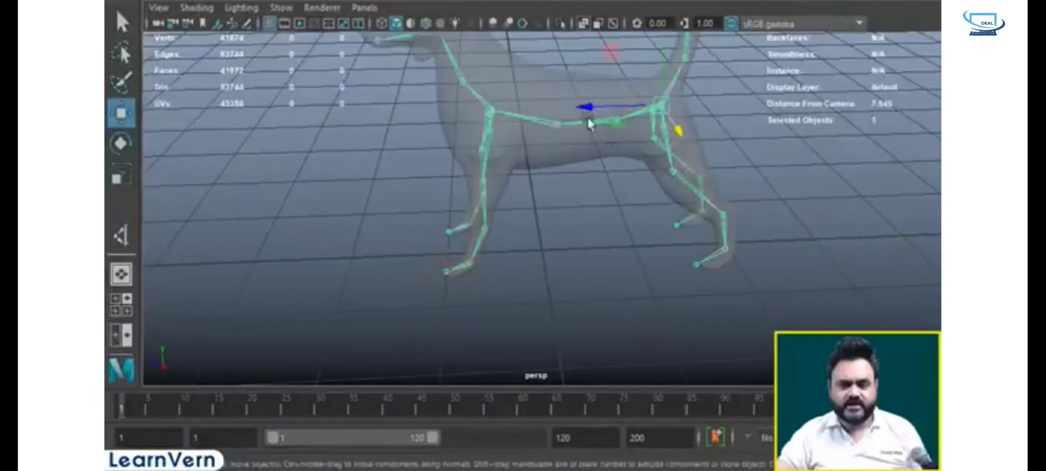
left_click(591, 93, "shift")
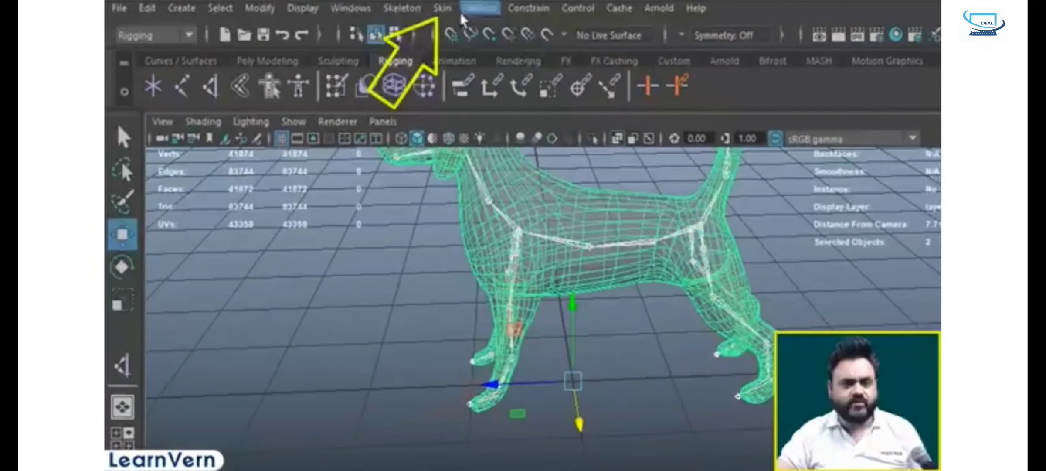
left_click(480, 9)
left_click(442, 53)
- Try moving the front leg's IK handle to test the bound mesh and undo the move
scroll(684, 415, "up", 3)
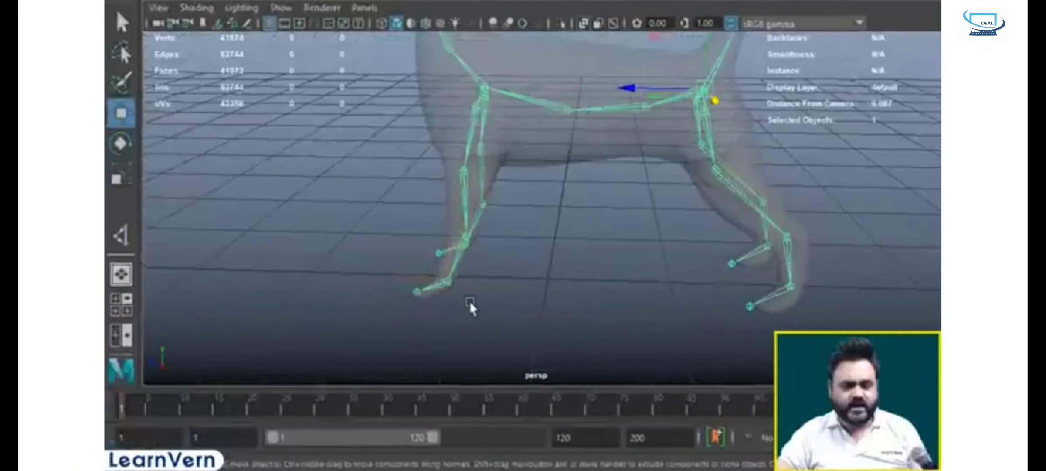
left_click_drag(481, 294, 473, 243)
left_click(451, 291)
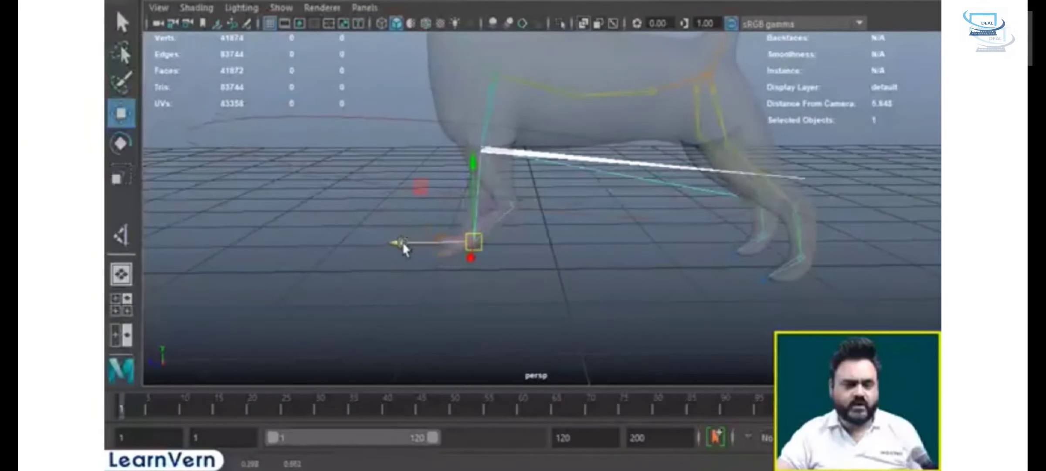
key("ctrl+z")
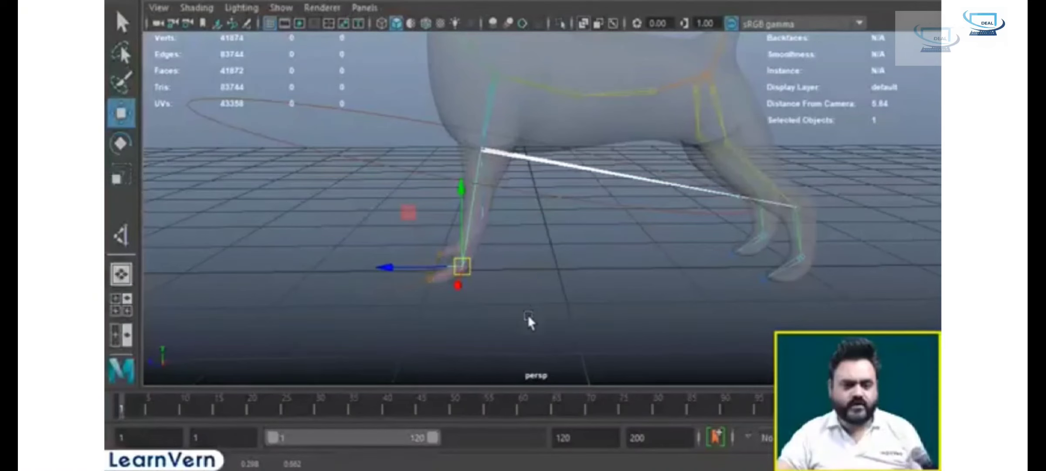
- Try moving the front paw's IK handle, including sideways from a front angle, and undo the moves
left_click(501, 325)
left_click(431, 281)
left_click_drag(435, 284, 701, 359)
key("ctrl+z")
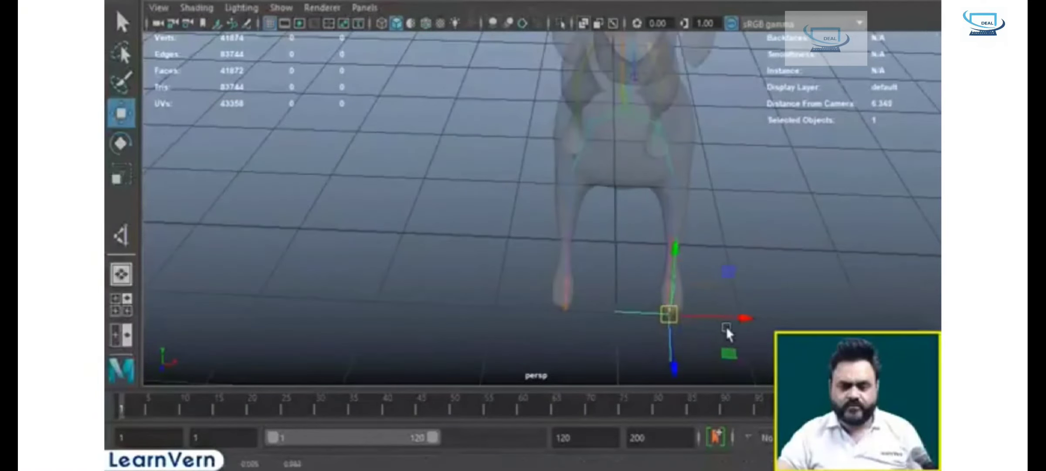
left_click_drag(747, 315, 711, 320)
key("ctrl+z")
left_click_drag(770, 297, 559, 298, "alt")
left_click(506, 319)
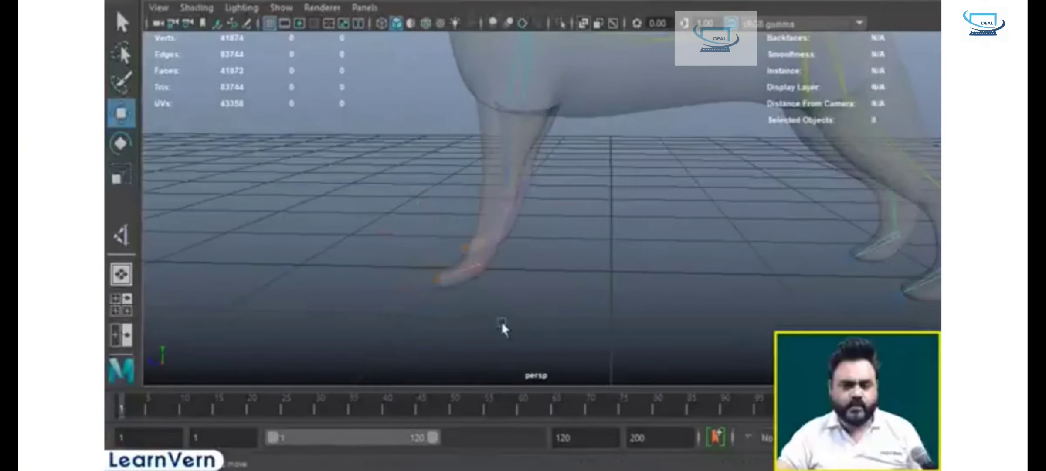
- Try raising the front leg's IK handle to bend the bound leg and undo the move
left_click_drag(490, 294, 527, 296, "alt")
left_click(540, 320)
left_click_drag(489, 240, 513, 169)
key("ctrl+z")
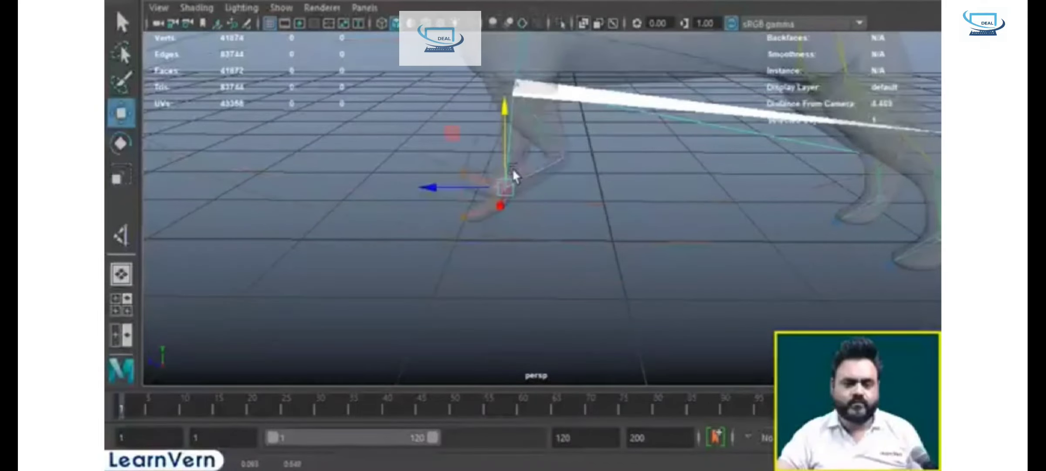
key("ctrl+z")
- Try shifting the front leg's IK handle backward in the side view and undo the move
left_click_drag(584, 236, 677, 266, "alt")
key("space")
key("space")
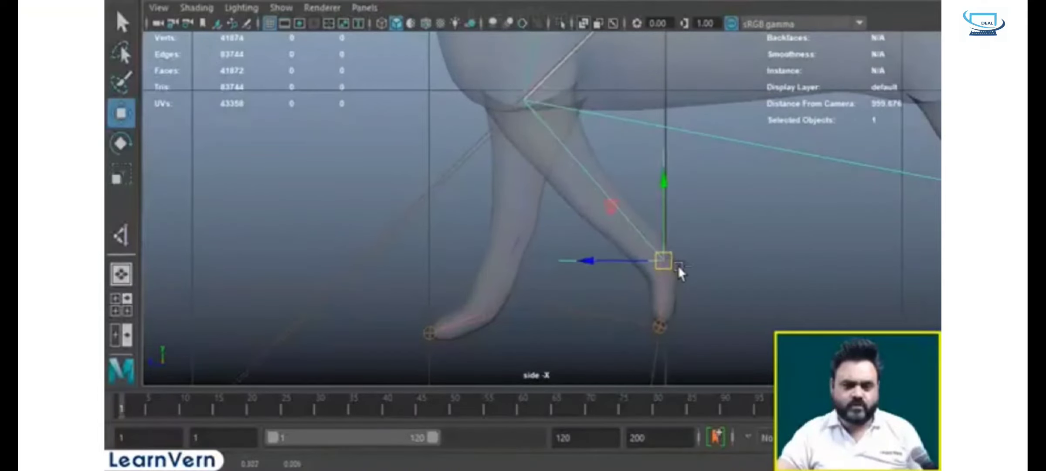
key("ctrl+z")
left_click(646, 321)
scroll(584, 316, "down", 6)
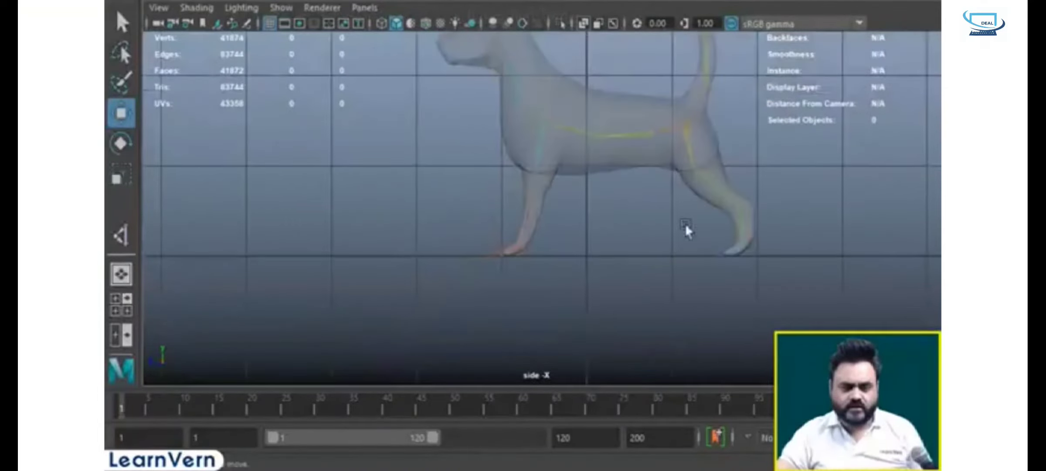
- Try moving the front leg's IK handle in the perspective view from several angles and undo the move
key("space")
key("space")
left_click_drag(552, 246, 534, 312, "alt")
middle_click_drag(535, 313, 503, 196, "alt")
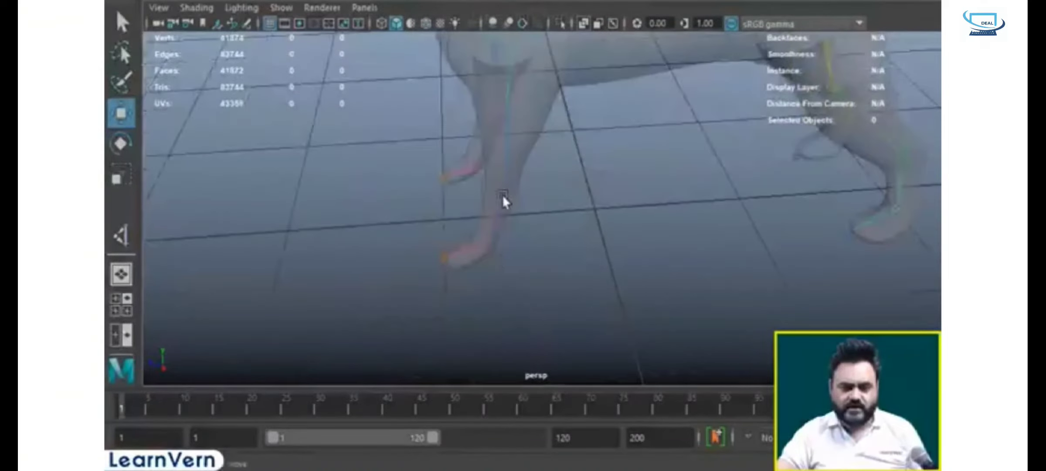
left_click_drag(502, 196, 520, 300, "alt")
left_click_drag(512, 210, 460, 237)
left_click_drag(471, 240, 816, 322, "alt")
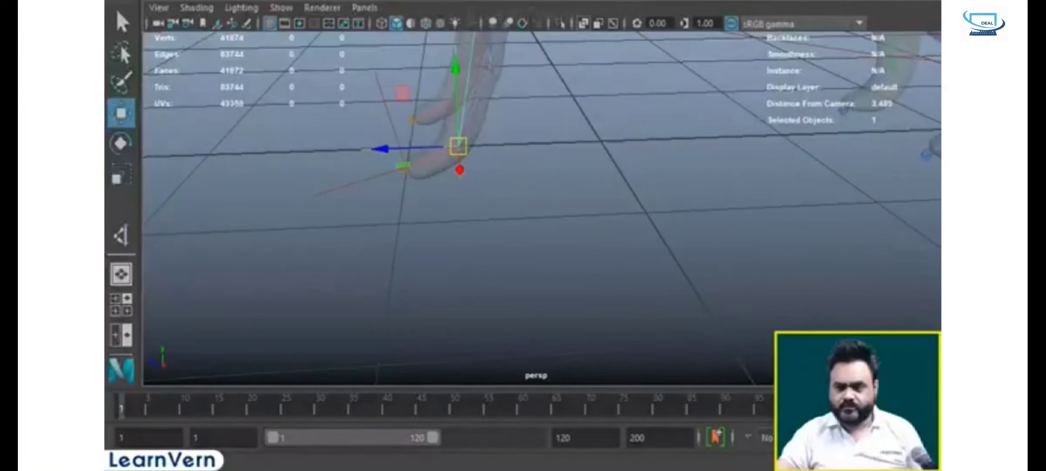
left_click_drag(610, 262, 567, 295, "alt")
left_click_drag(691, 294, 561, 239, "alt")
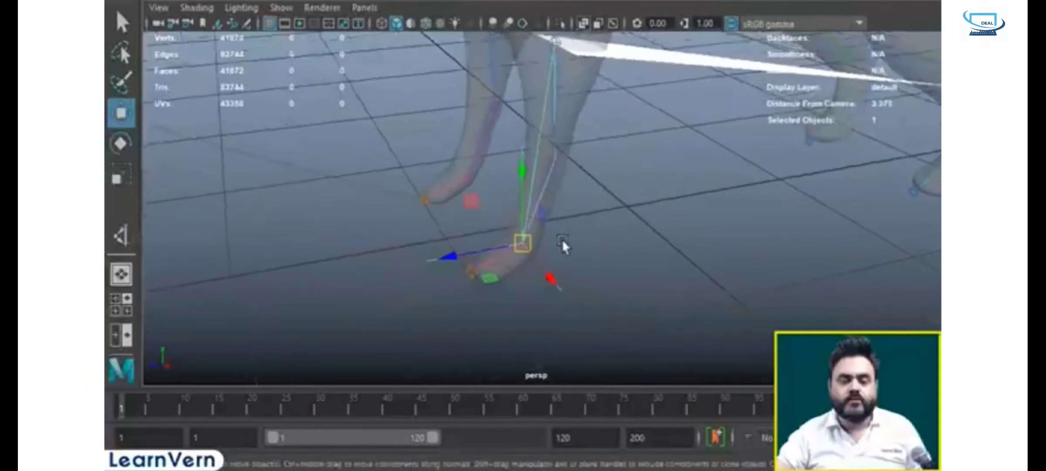
left_click_drag(522, 182, 506, 171, "alt")
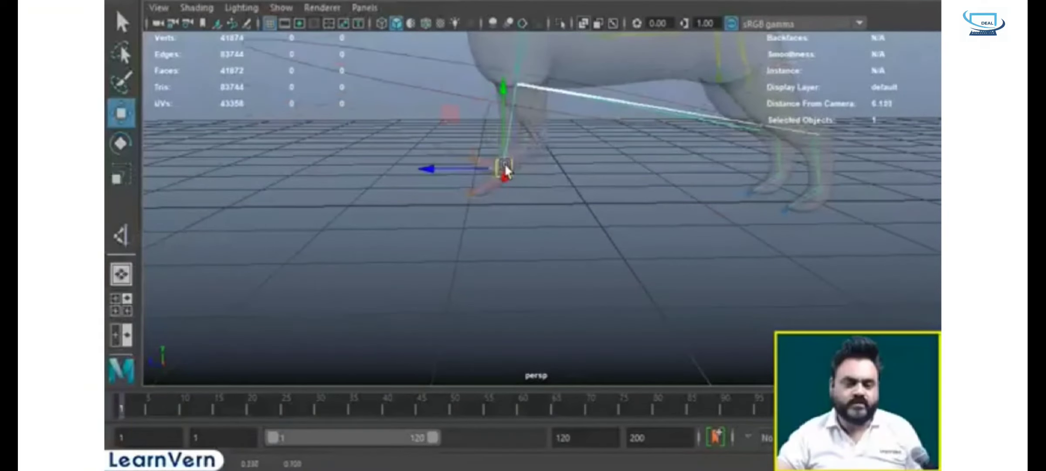
key("ctrl+z")
left_click_drag(525, 252, 564, 277, "alt")
left_click(562, 279)
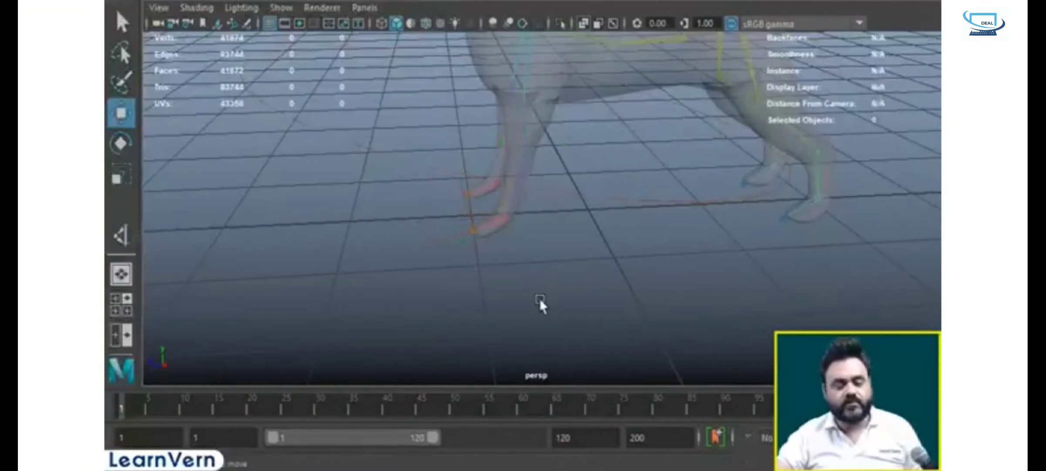
- Select the back leg's knee and ankle joints in turn to check the chain for its IK handle
scroll(553, 213, "up", 3)
left_click_drag(553, 214, 660, 290, "alt")
left_click(544, 378)
left_click(650, 193)
scroll(662, 308, "up", 5)
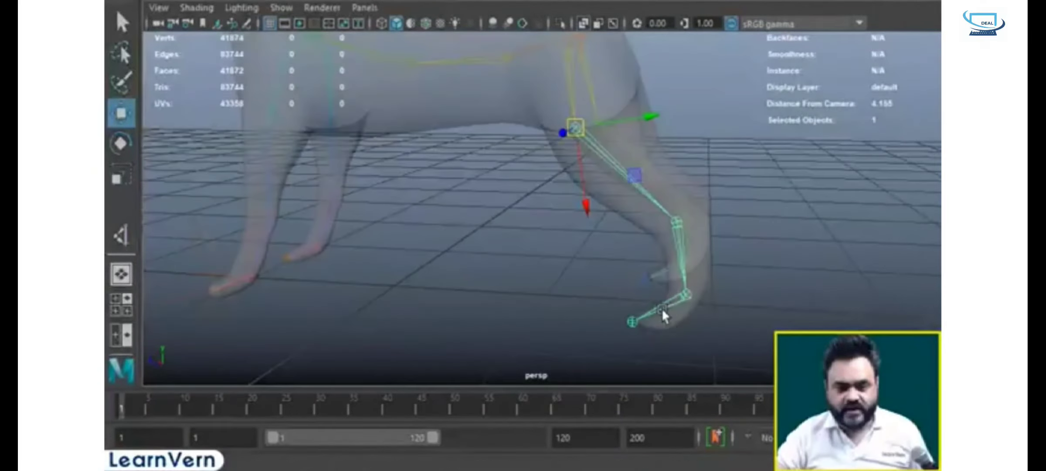
left_click(686, 292)
left_click(578, 128)
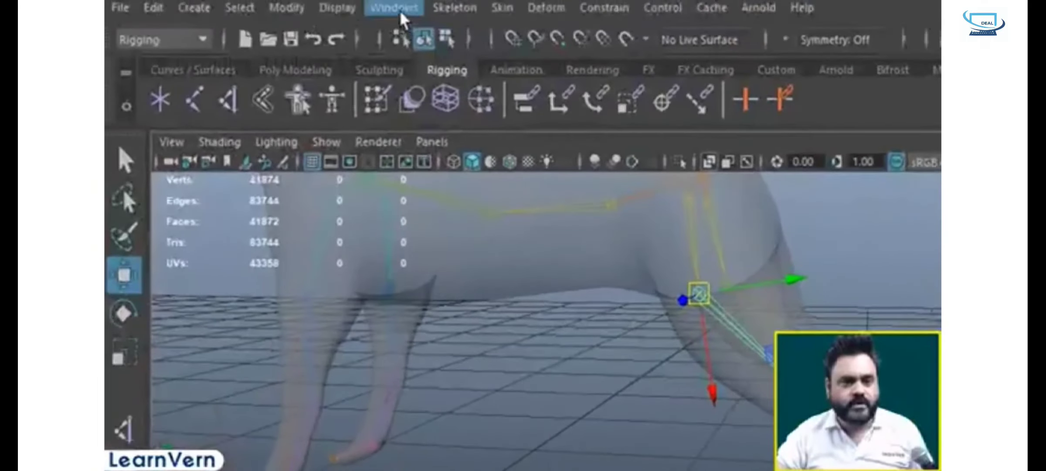
- Create an IK handle from the back leg's knee joint to its ankle joint using the Rotate-Plane Solver
left_click(395, 8)
mouse_move(453, 14)
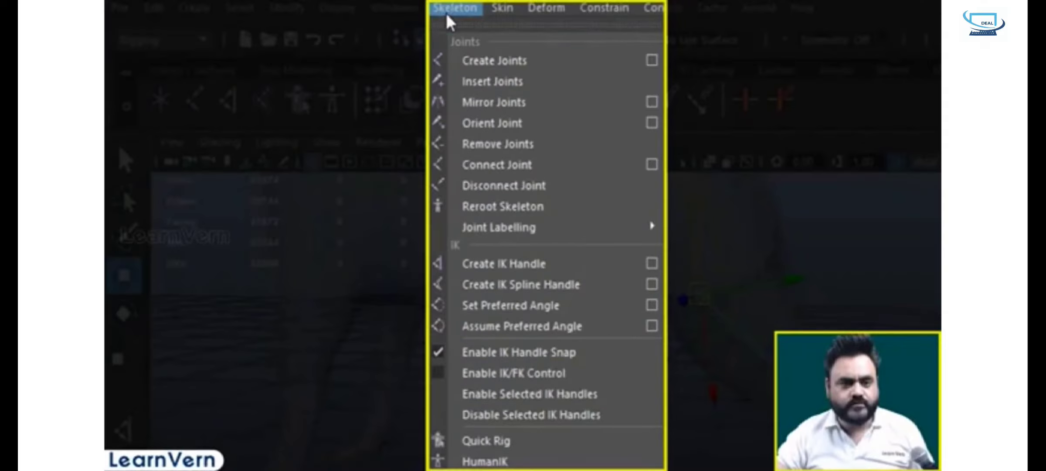
left_click(652, 264)
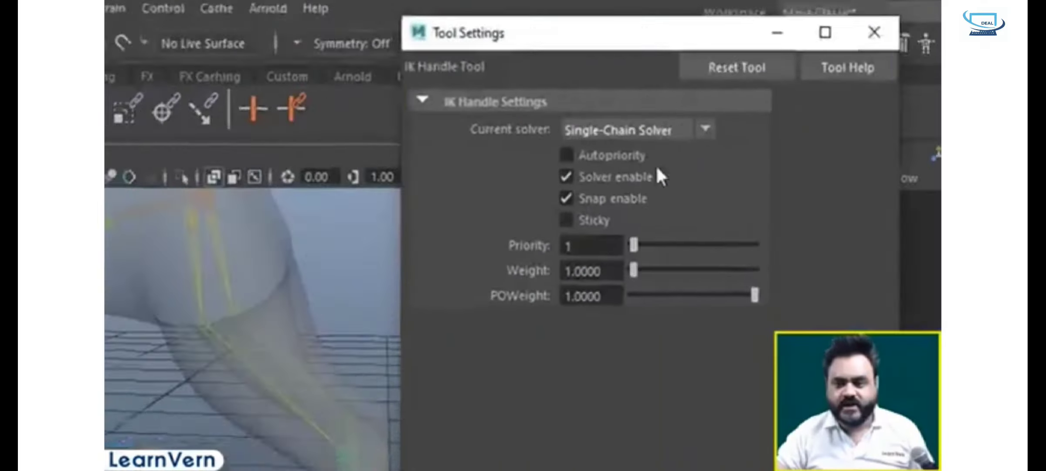
left_click(554, 132)
left_click(560, 178)
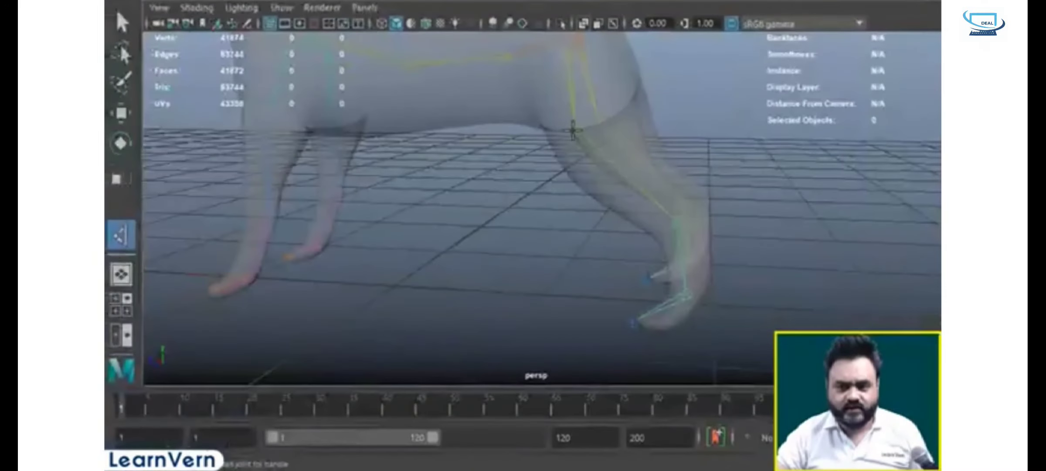
left_click(574, 130)
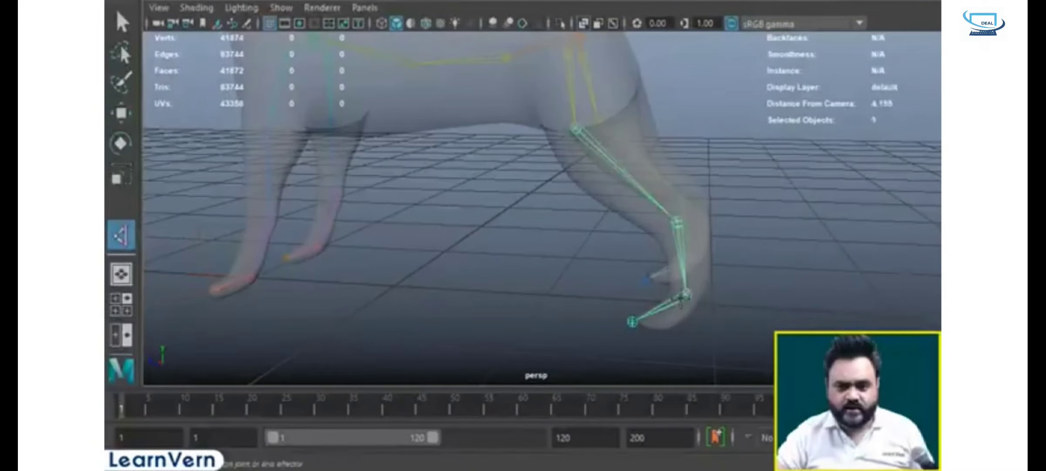
left_click(684, 293)
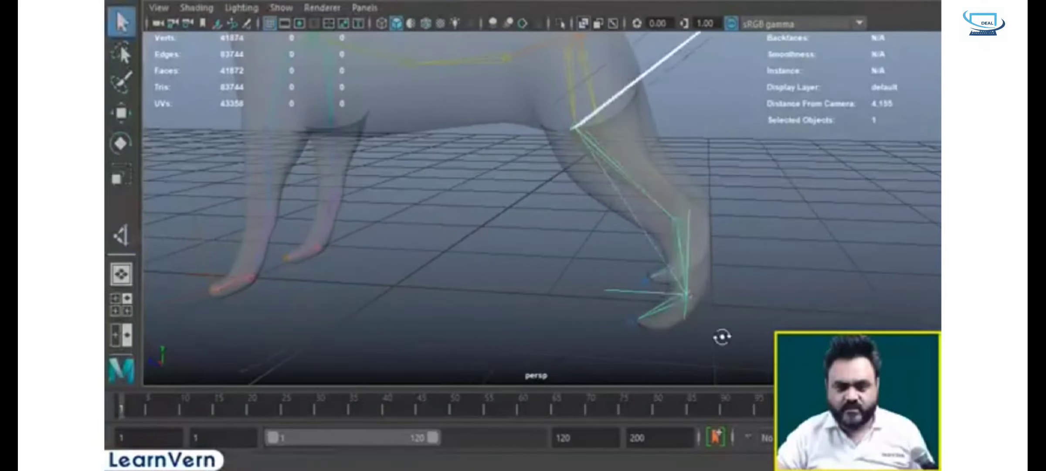
- Try raising the back leg's new IK handle and shifting it backward to test the bend, undoing each move
left_click_drag(722, 336, 590, 255, "alt")
key("w")
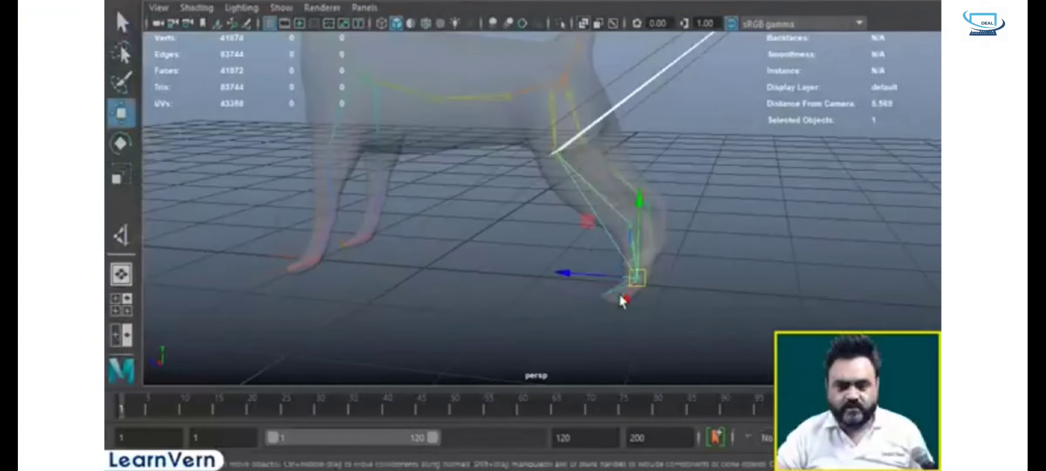
left_click_drag(638, 213, 650, 153)
key("ctrl+z")
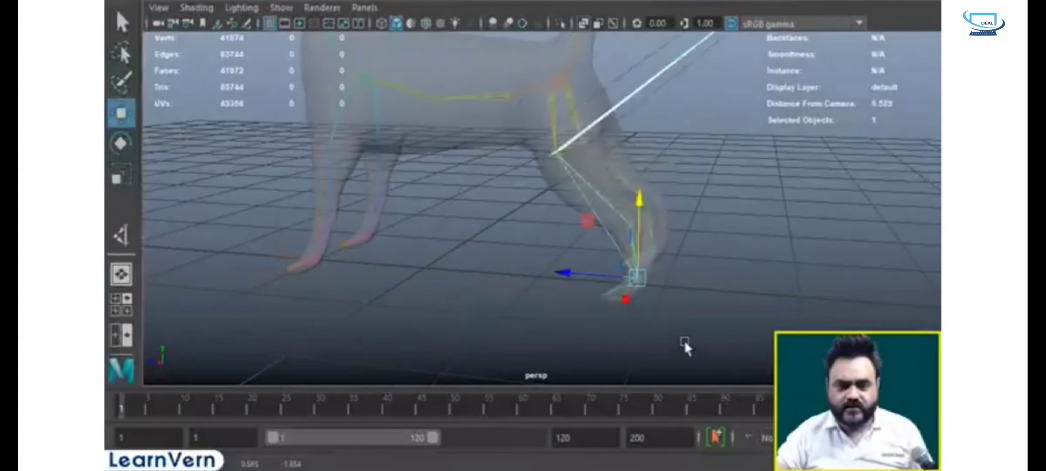
left_click_drag(684, 340, 598, 351, "alt")
left_click_drag(531, 243, 728, 138)
key("ctrl+z")
- Try moving the back leg's IK handle sideways and upward from a front angle, undoing each move
left_click_drag(696, 314, 604, 343, "alt")
key("ctrl+z")
key("ctrl+z")
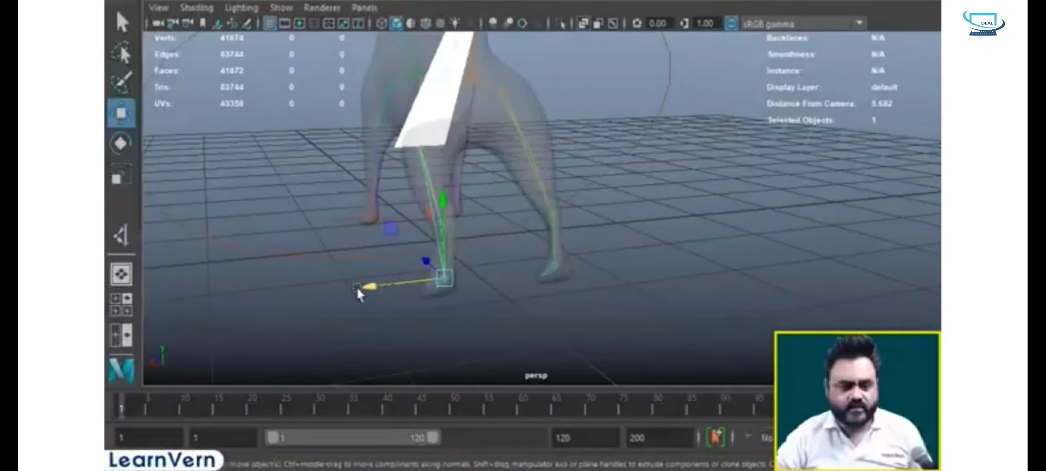
left_click_drag(358, 287, 379, 289)
key("ctrl+z")
left_click_drag(443, 204, 444, 169)
key("ctrl+z")
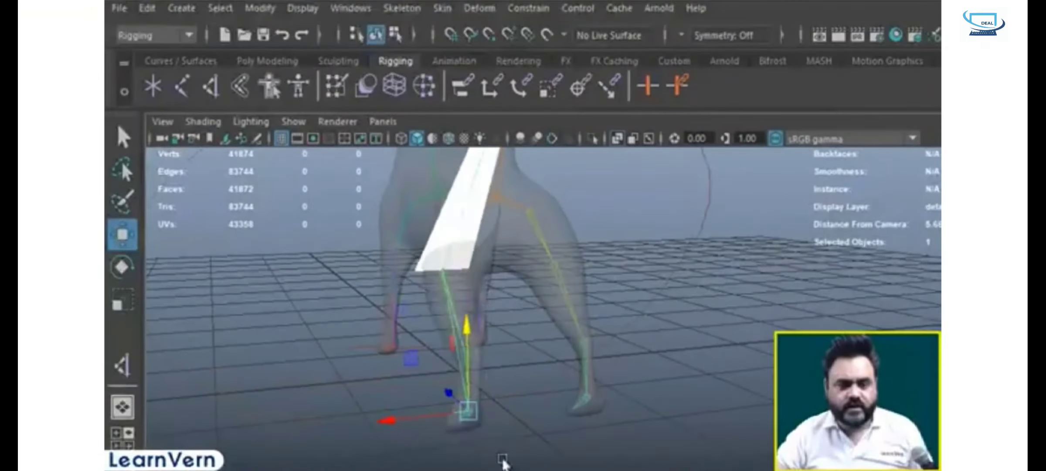
- Examine the back leg from other angles and check the names of the front paw and front leg IK handles
left_click_drag(502, 463, 610, 466, "alt")
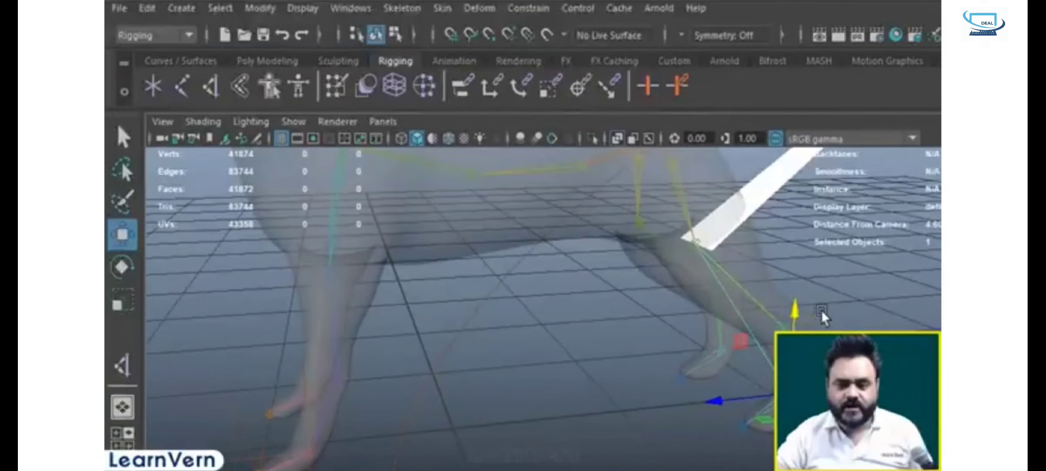
left_click_drag(504, 450, 518, 432, "alt")
left_click_drag(513, 351, 654, 408, "alt")
left_click(768, 448)
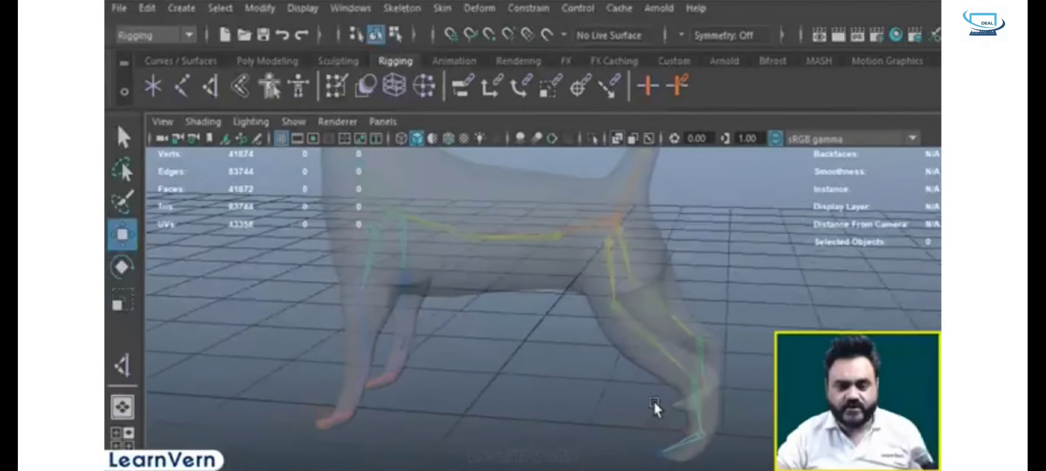
key("ctrl+z")
left_click_drag(654, 449, 591, 460, "alt")
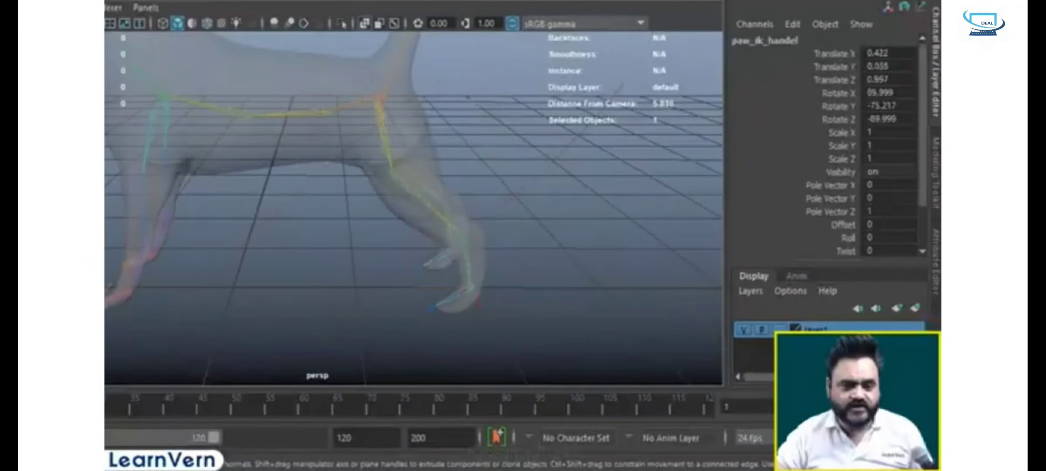
left_click_drag(271, 313, 253, 252, "alt")
middle_click_drag(593, 307, 495, 339, "alt")
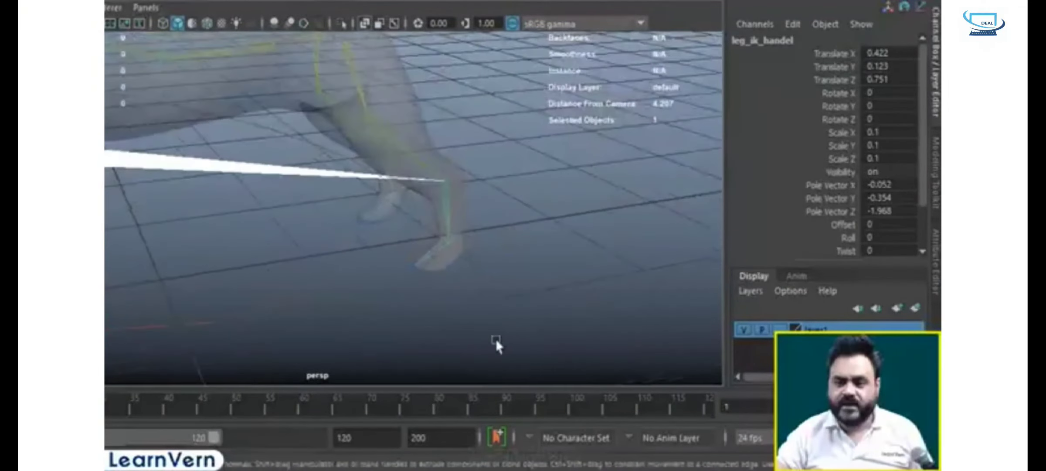
- Rename the back leg's IK handle as back_l_ik_handel
left_click_drag(495, 338, 449, 327, "alt")
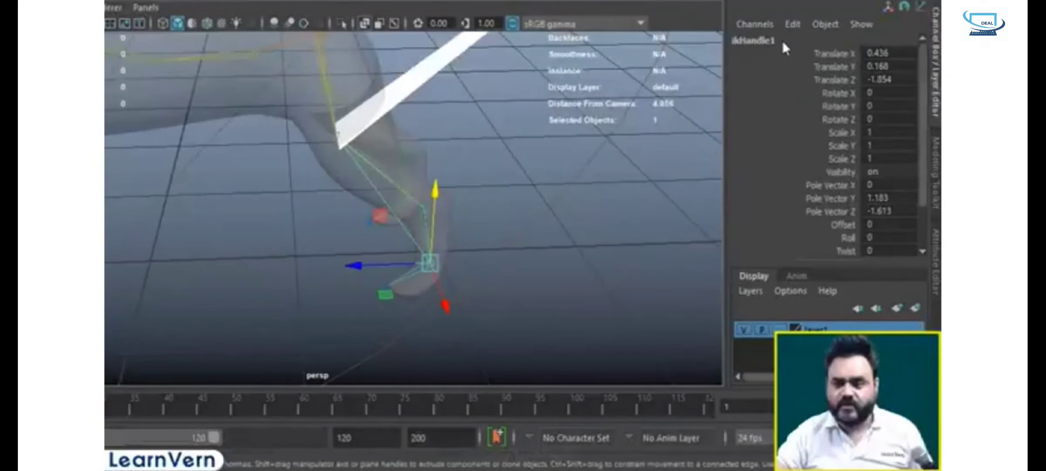
double_click(758, 41)
type("bal")
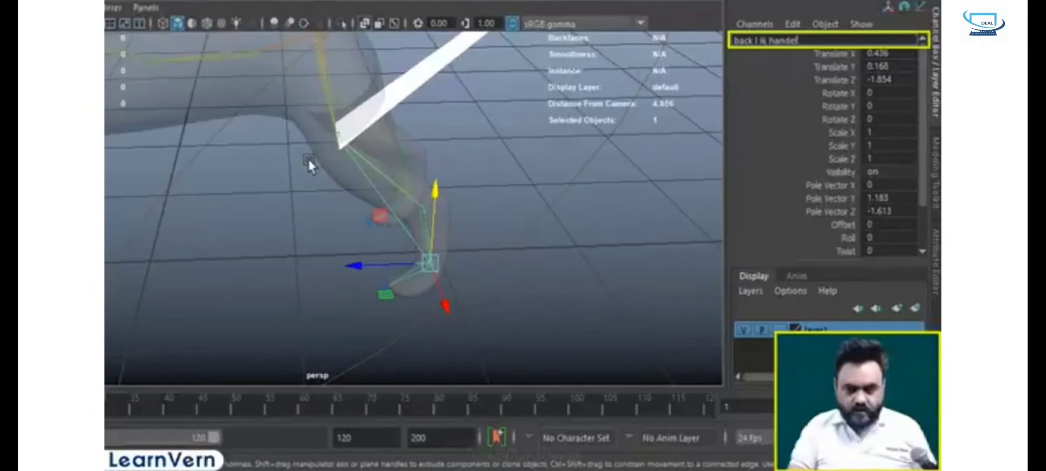
key("Return")
- Rename the front paw's IK handle as paw_ik_L_handel
scroll(357, 310, "down", 5)
left_click_drag(357, 310, 501, 336, "alt")
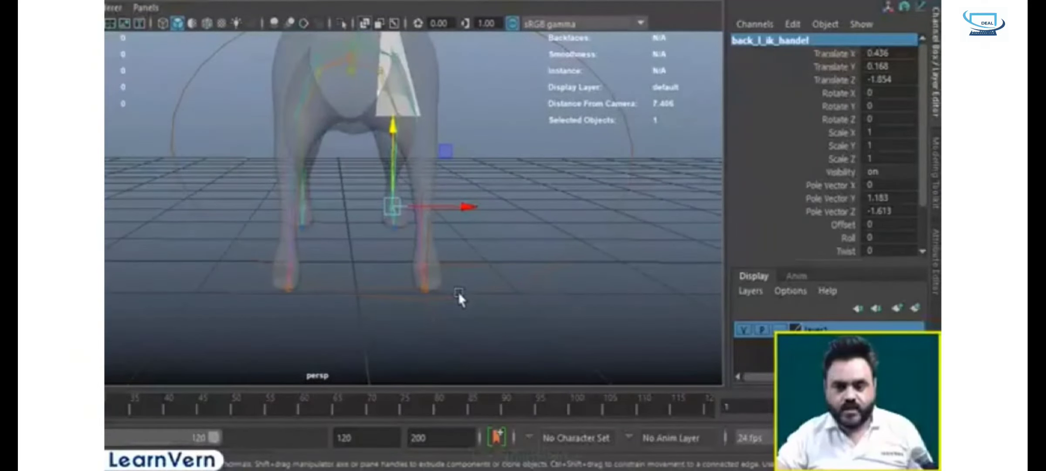
left_click_drag(458, 291, 391, 357, "alt")
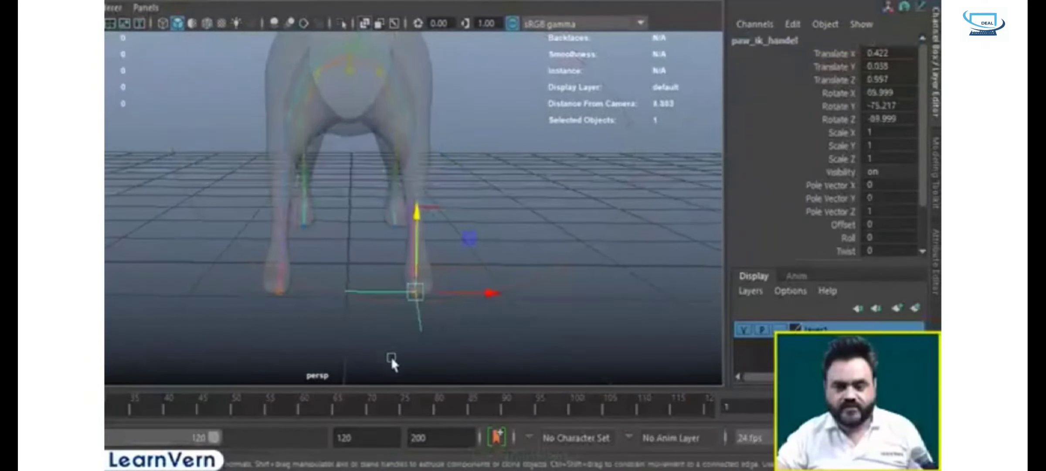
double_click(761, 42)
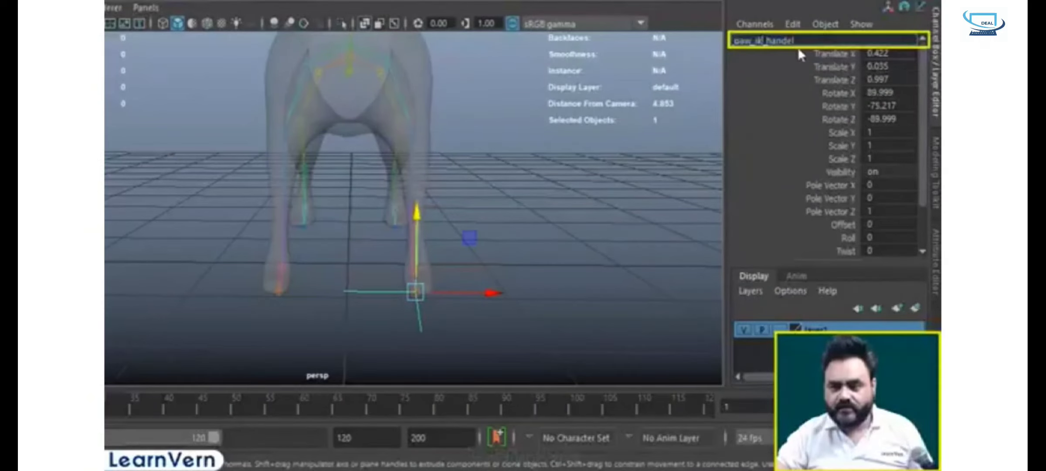
left_click(766, 40)
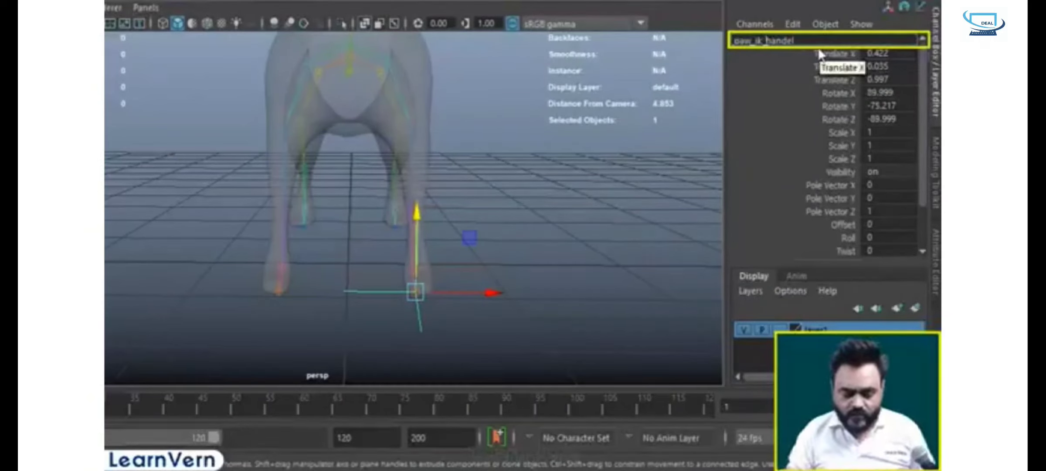
type("l_")
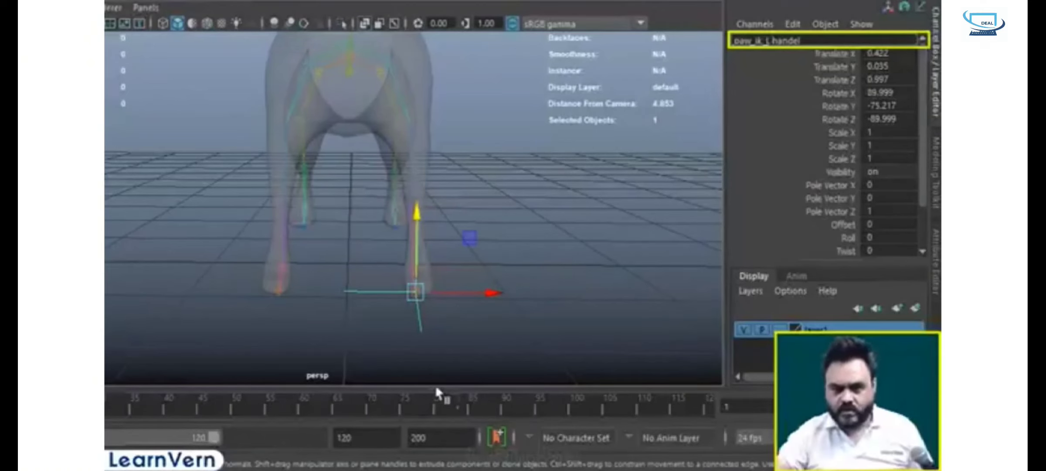
left_click(590, 263)
- Rename the front leg's IK handle as leg_ik_L_handel
left_click_drag(590, 263, 541, 281, "alt")
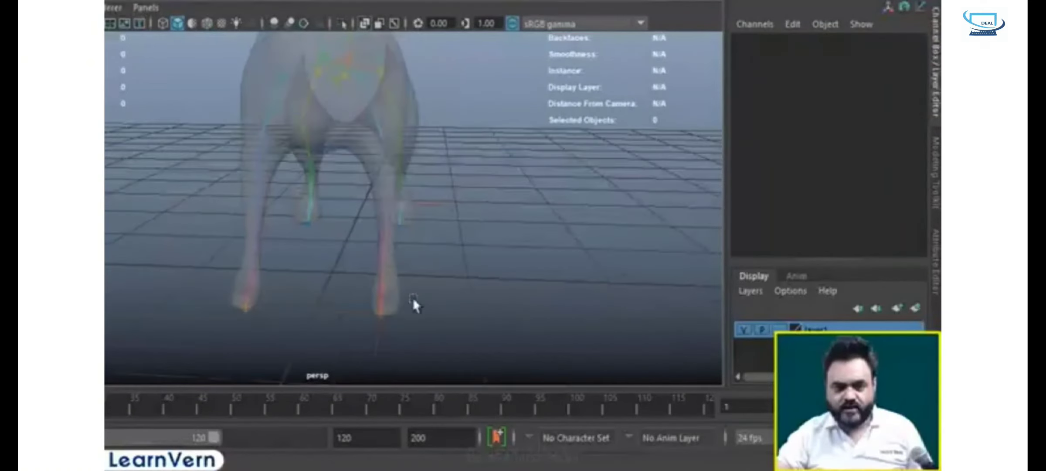
left_click(384, 287)
double_click(763, 40)
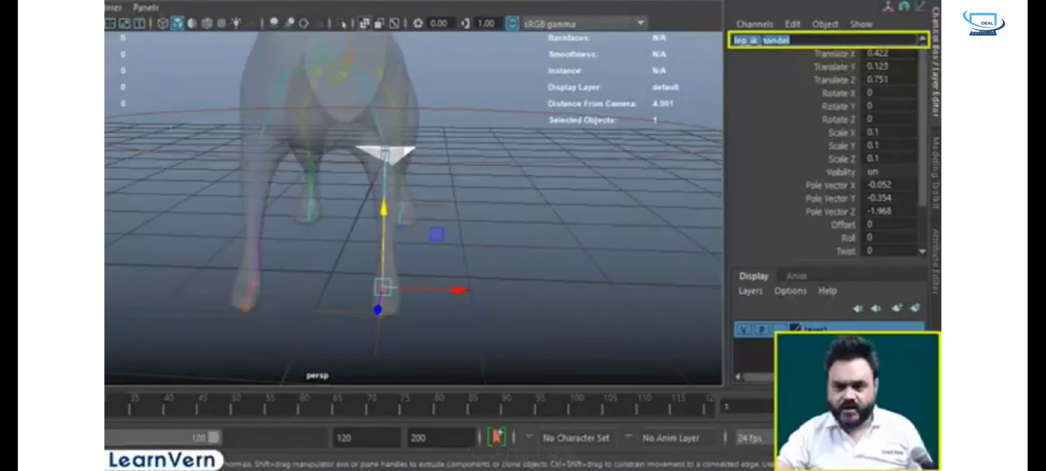
left_click(763, 41)
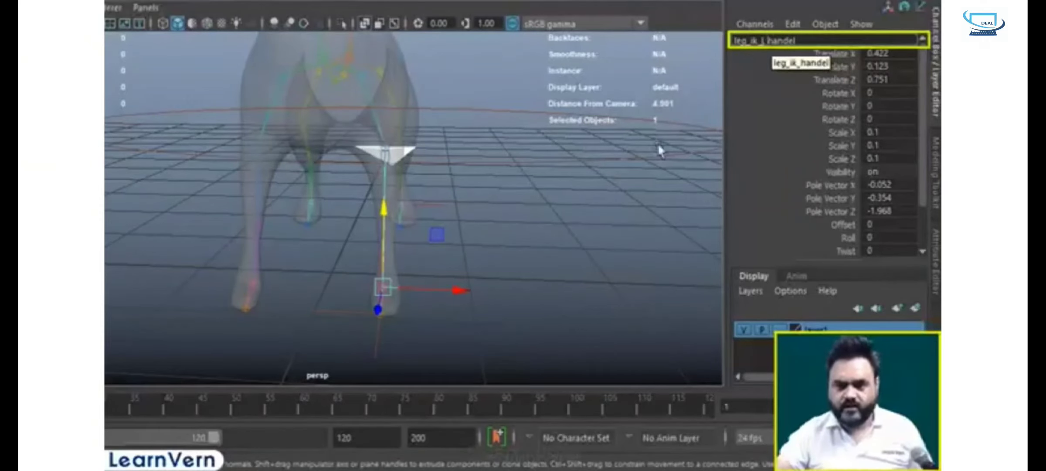
left_click(551, 282)
left_click_drag(551, 282, 382, 352, "alt")
- Check the new names of the front leg and front paw IK handles, and clear the selection
key("ctrl+z")
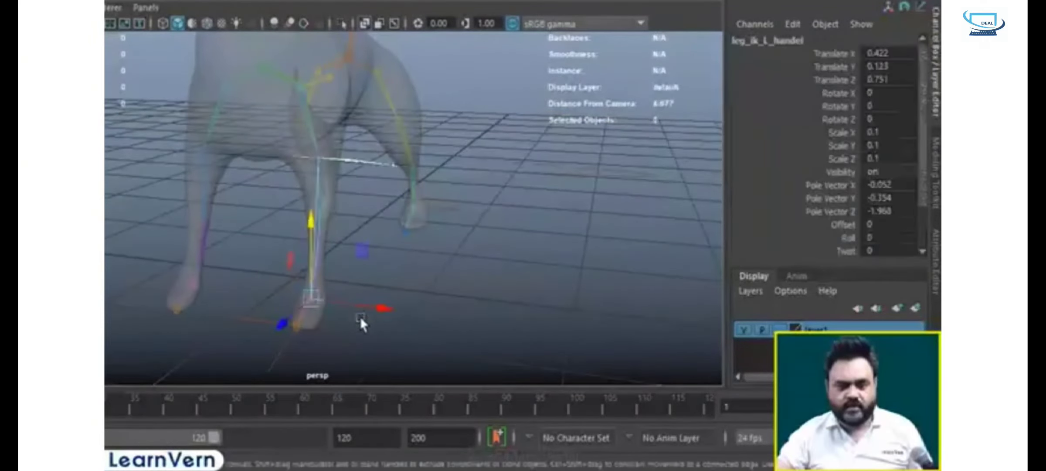
left_click(278, 354)
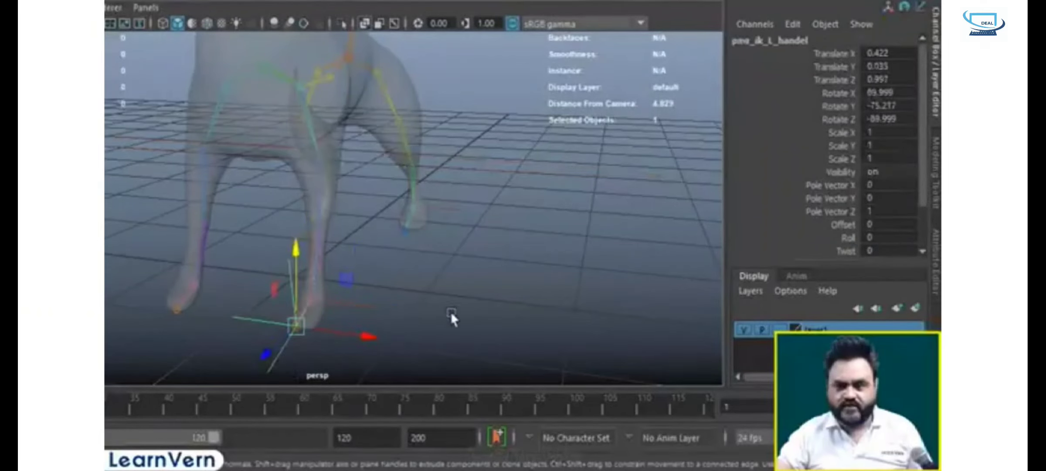
left_click(476, 208)
left_click(476, 180)
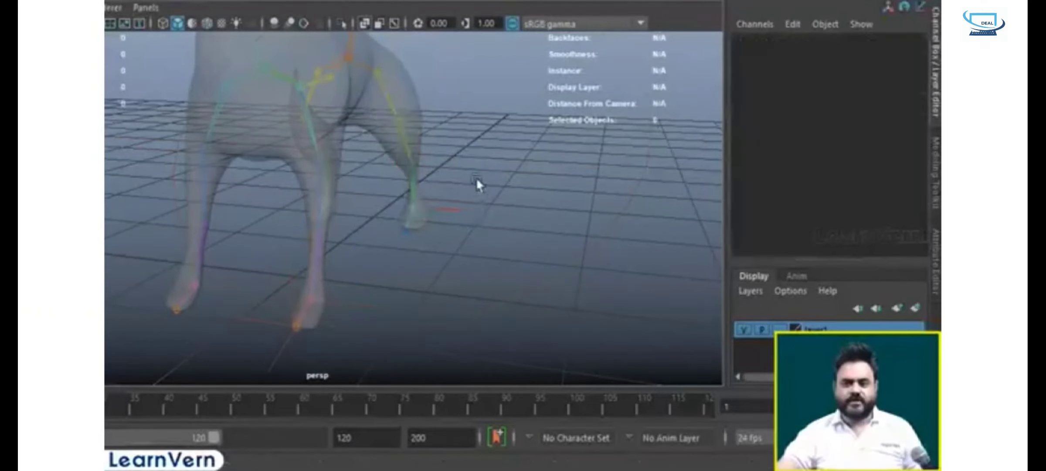
- Rename the left back leg's IK handle as back_ik_l_handel and clear the selection
left_click(453, 215)
left_click(766, 43)
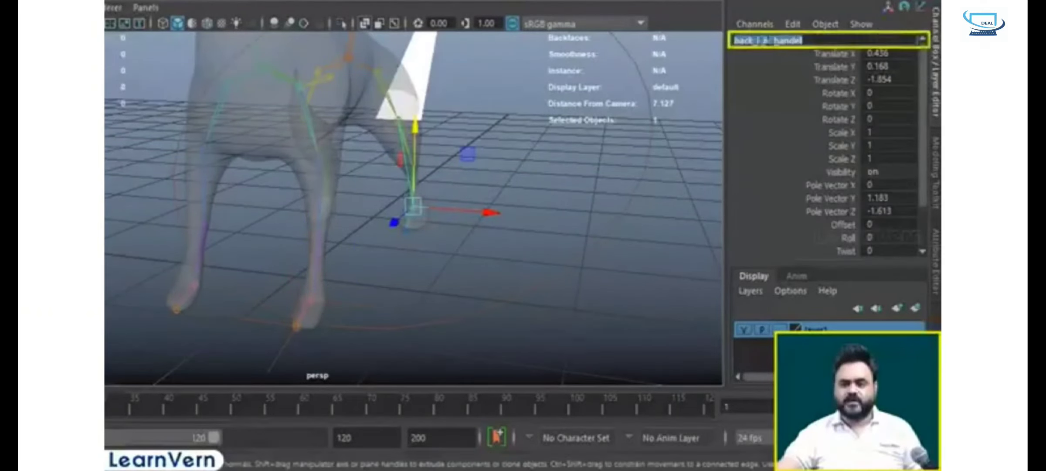
left_click(760, 41)
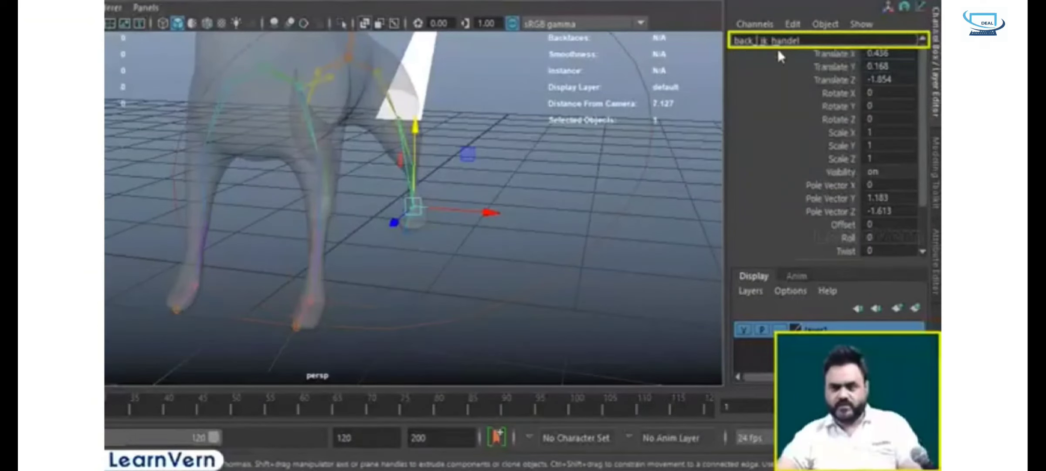
key("BackSpace")
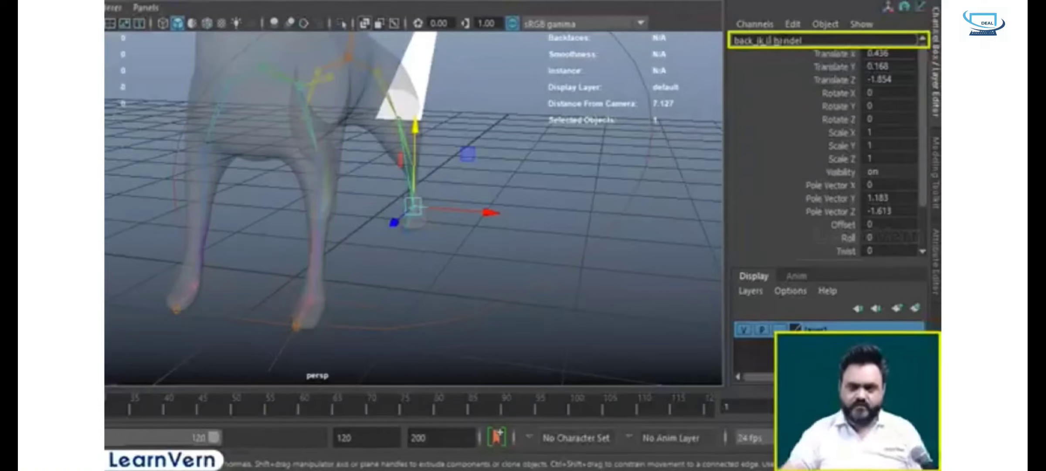
left_click(601, 276)
scroll(524, 250, "down", 3)
left_click_drag(514, 246, 359, 270, "alt")
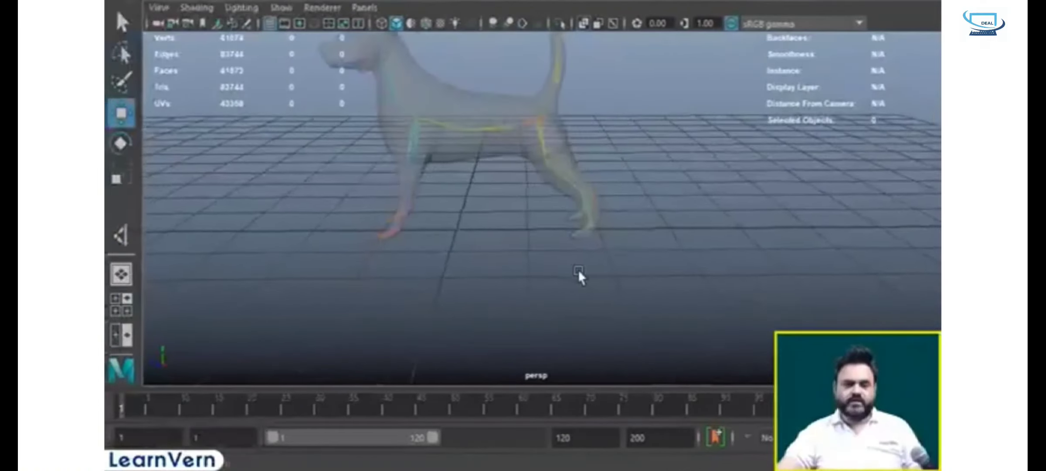
scroll(370, 275, "up", 5)
left_click_drag(594, 275, 737, 258, "alt")
scroll(736, 258, "down", 4)
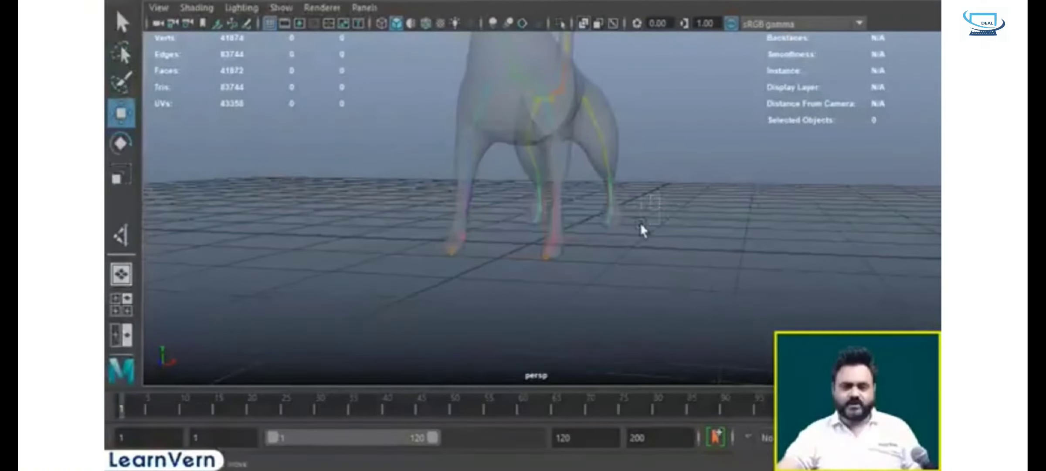
left_click(612, 212)
left_click_drag(620, 291, 649, 318, "alt")
left_click(762, 319)
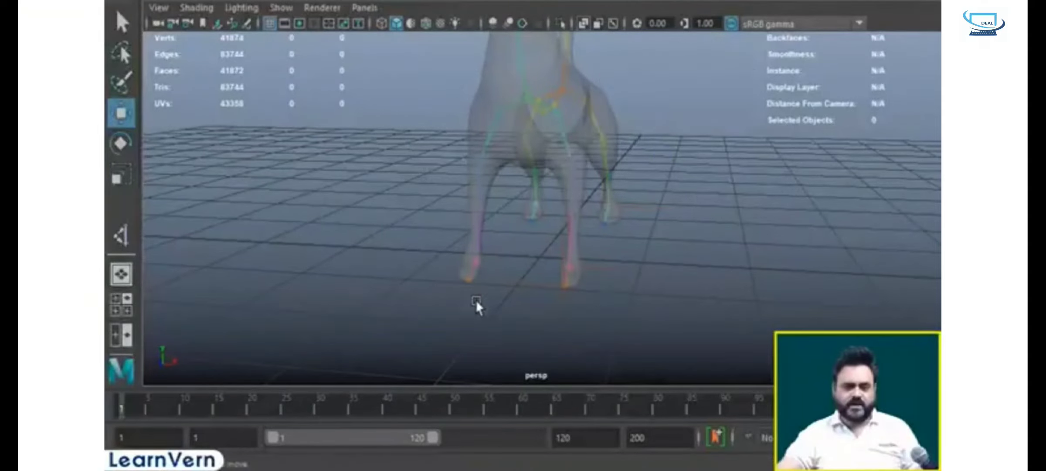
- Create an IK handle on the right front leg, from the upper leg joint down to the ankle joint
left_click_drag(476, 299, 646, 340, "alt")
scroll(685, 258, "up", 4)
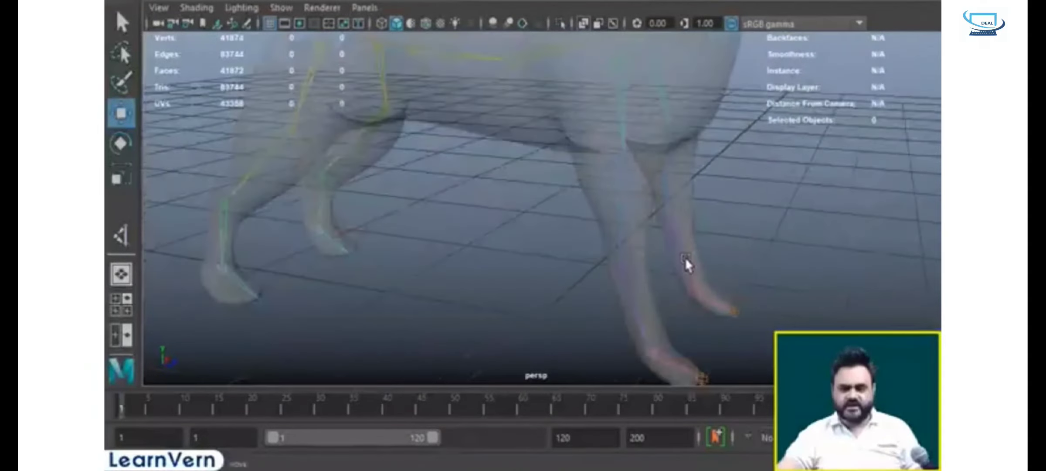
left_click_drag(685, 258, 572, 220, "alt")
left_click(574, 179)
scroll(640, 269, "up", 3)
middle_click_drag(638, 236, 634, 208, "alt")
left_click(130, 242)
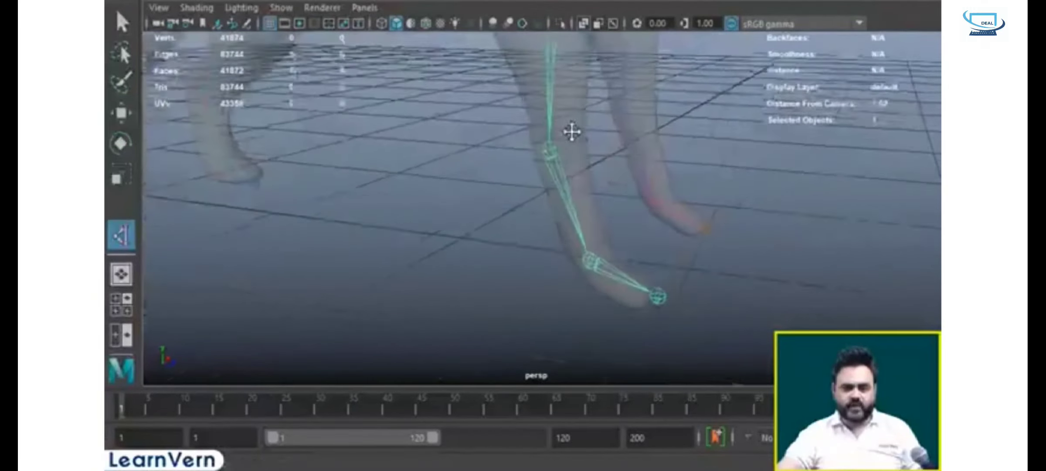
middle_click_drag(572, 132, 560, 103, "alt")
left_click(579, 234)
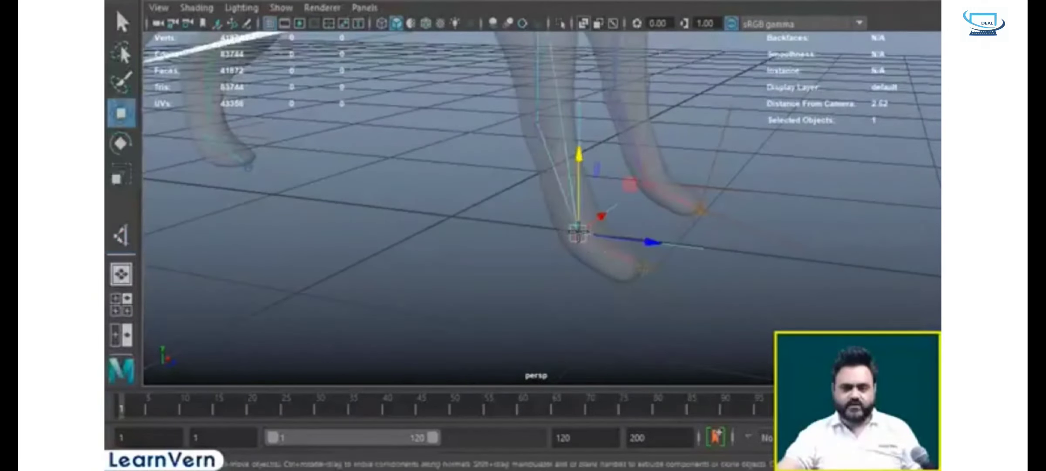
- Raise the right front leg's IK handle to test how the leg bends, and undo the move
scroll(592, 260, "down", 4)
left_click_drag(592, 260, 574, 292, "alt")
scroll(610, 308, "up", 3)
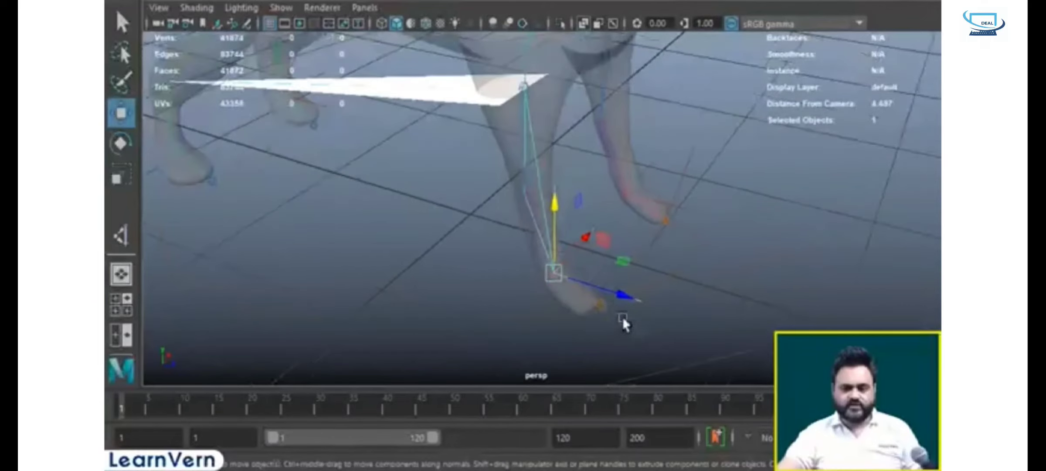
left_click_drag(623, 317, 650, 296, "alt")
left_click(705, 354)
scroll(630, 306, "up", 4)
left_click(578, 274)
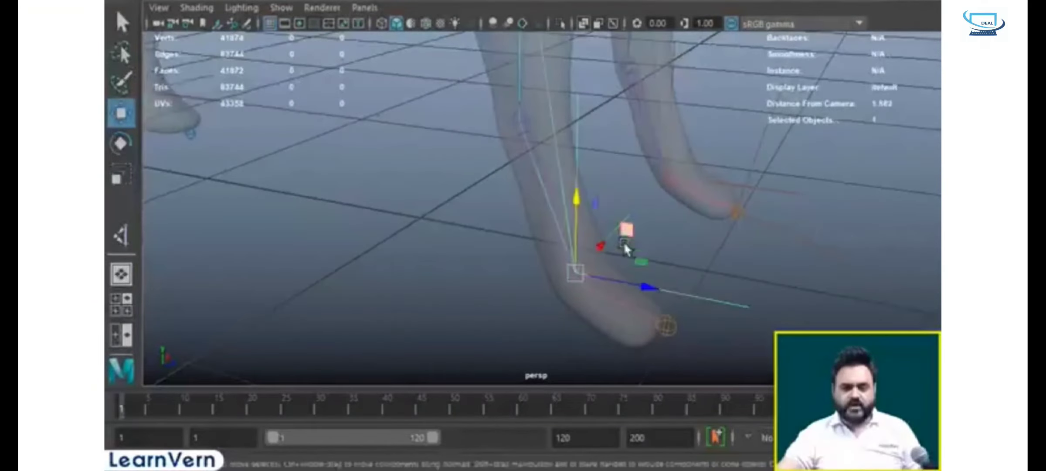
scroll(624, 241, "down", 2)
left_click_drag(576, 251, 577, 156)
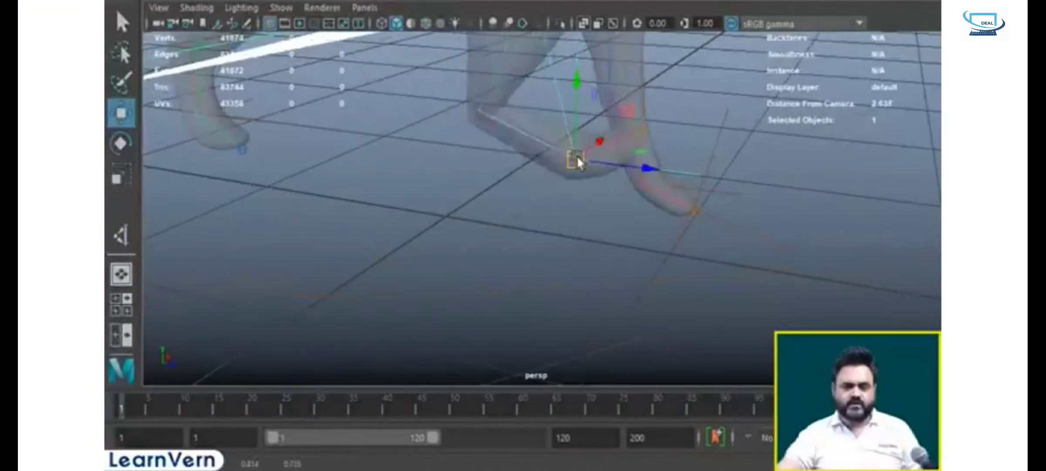
key("ctrl+z")
- Create an IK handle on the right front paw with the Single-Chain Solver, from the ankle joint to the toe joint
scroll(633, 204, "down", 5)
left_click_drag(633, 203, 709, 227, "alt")
middle_click_drag(709, 227, 644, 305, "alt")
scroll(644, 304, "up", 5)
left_click_drag(645, 304, 626, 324, "alt")
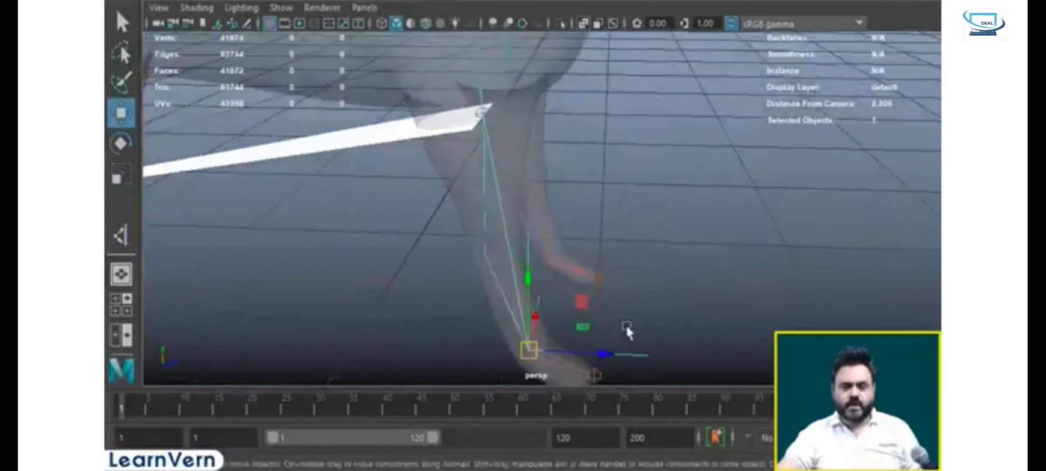
middle_click_drag(626, 324, 606, 202, "alt")
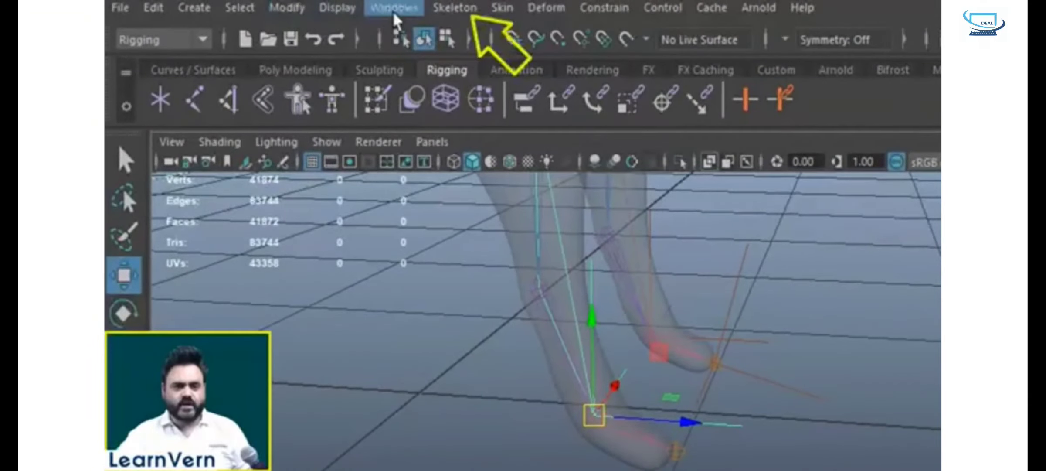
left_click(466, 9)
left_click(652, 263)
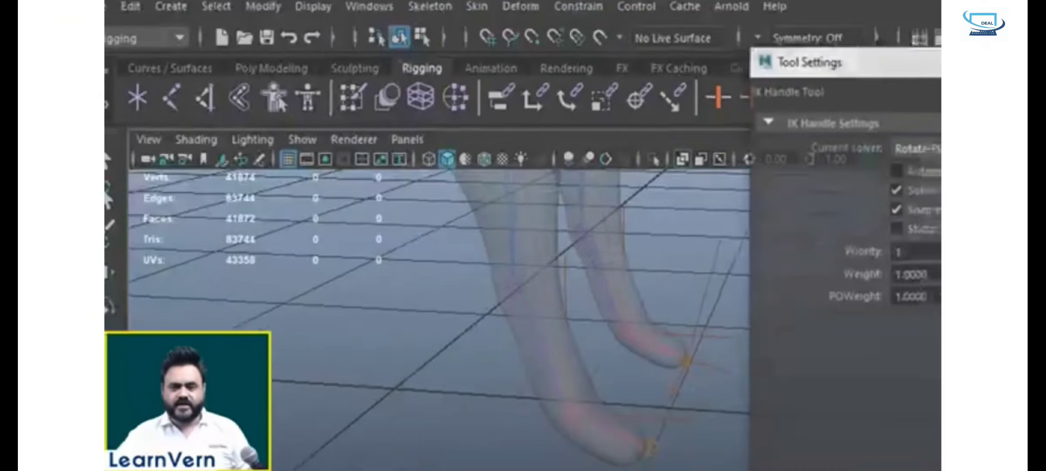
left_click(706, 92)
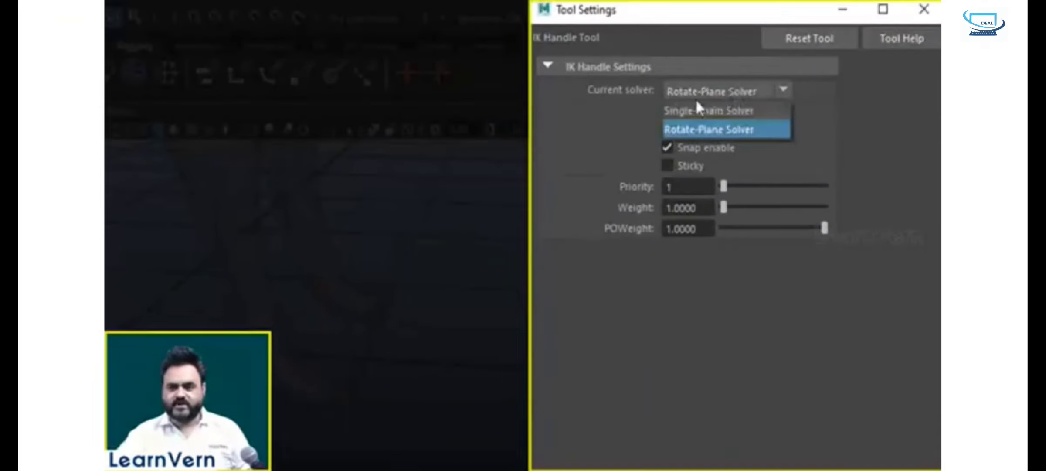
left_click(702, 112)
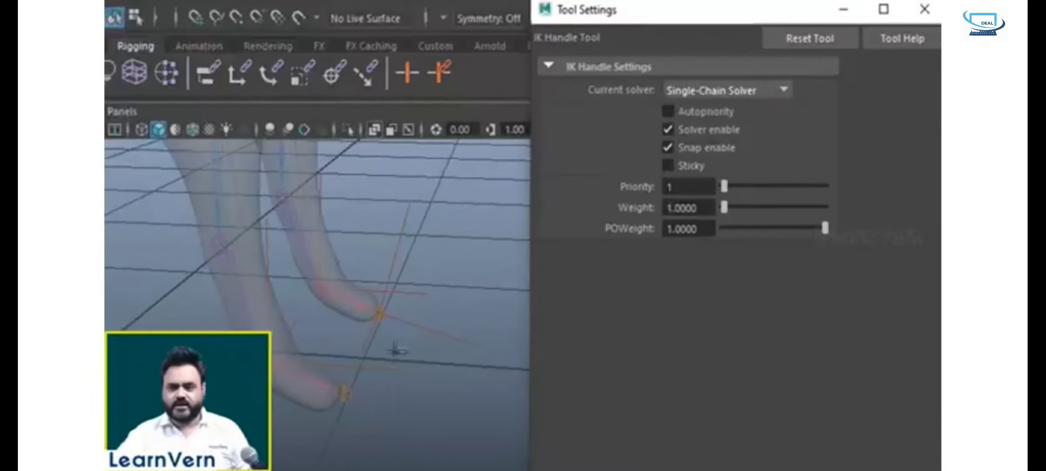
left_click(359, 370)
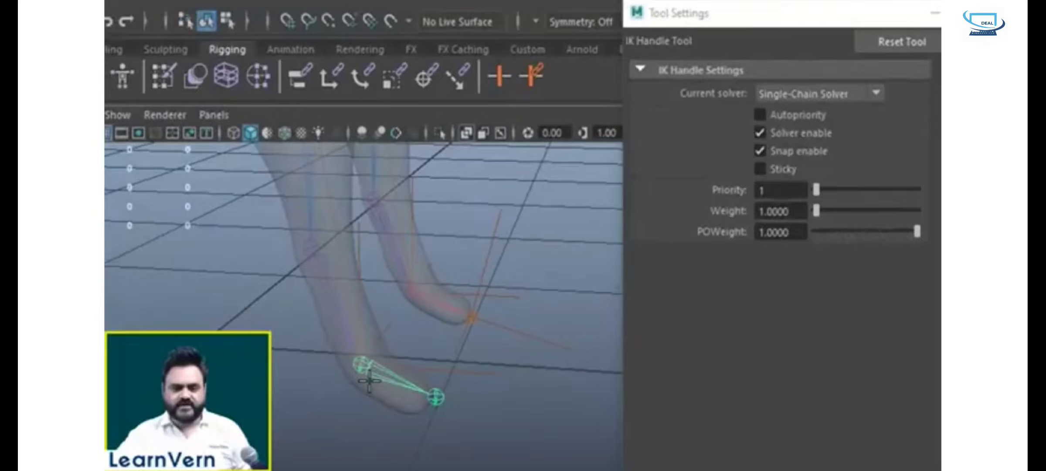
left_click(440, 397)
key("w")
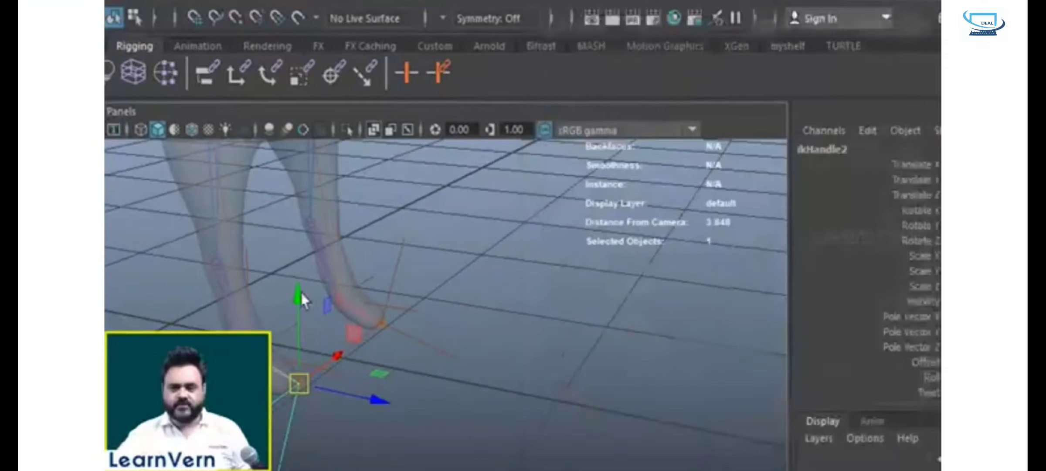
- Create an IK handle on the right back leg with the Rotate-Plane Solver, ending at the ankle joint
scroll(301, 293, "down", 5)
left_click_drag(302, 293, 495, 219, "alt")
middle_click_drag(495, 219, 558, 279, "alt")
scroll(558, 278, "up", 5)
scroll(506, 246, "down", 3)
middle_click_drag(506, 247, 588, 275, "alt")
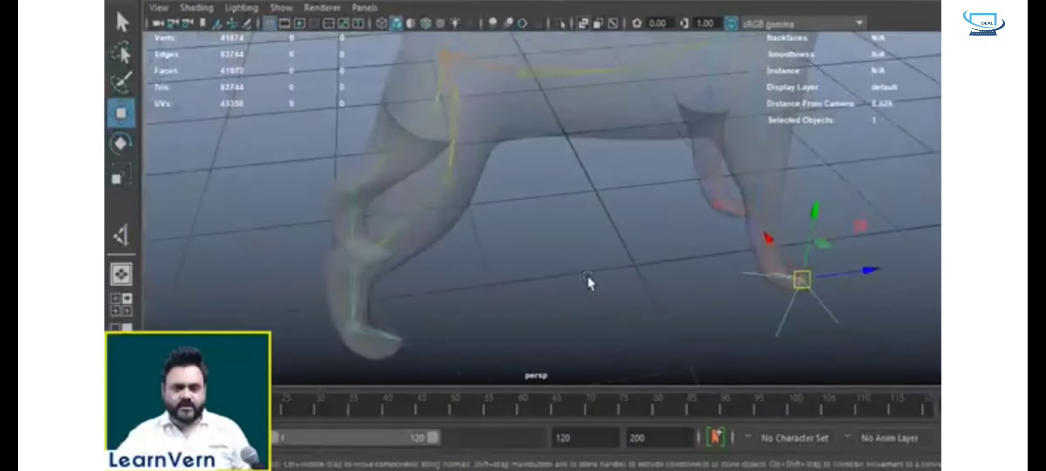
left_click_drag(588, 276, 444, 166, "alt")
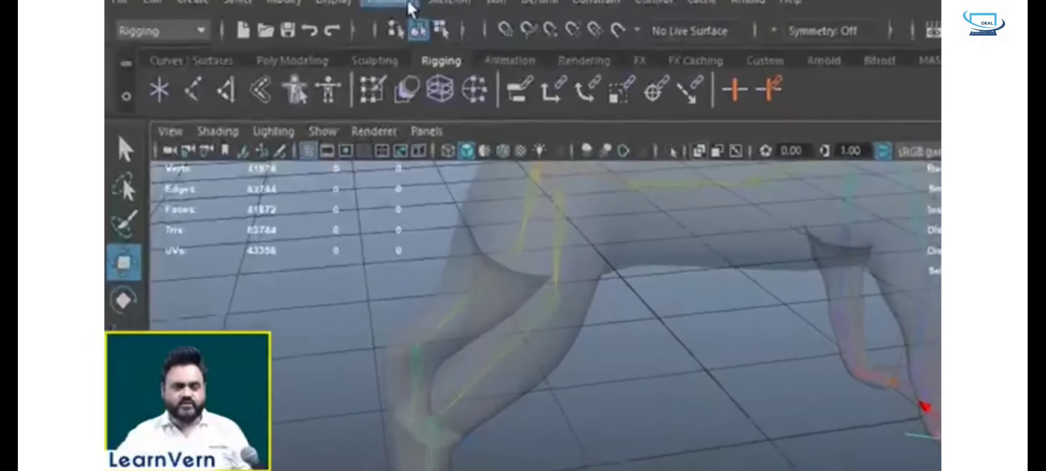
left_click(457, 13)
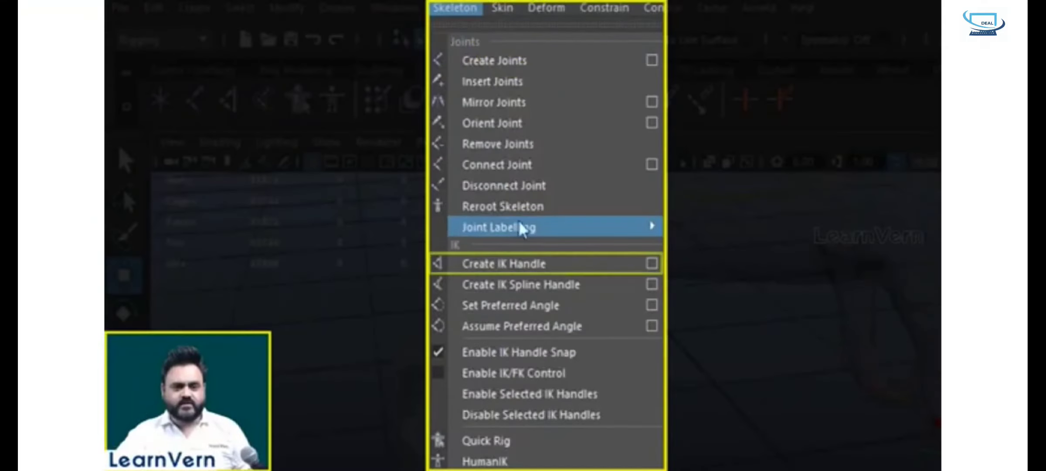
left_click(652, 264)
left_click(748, 91)
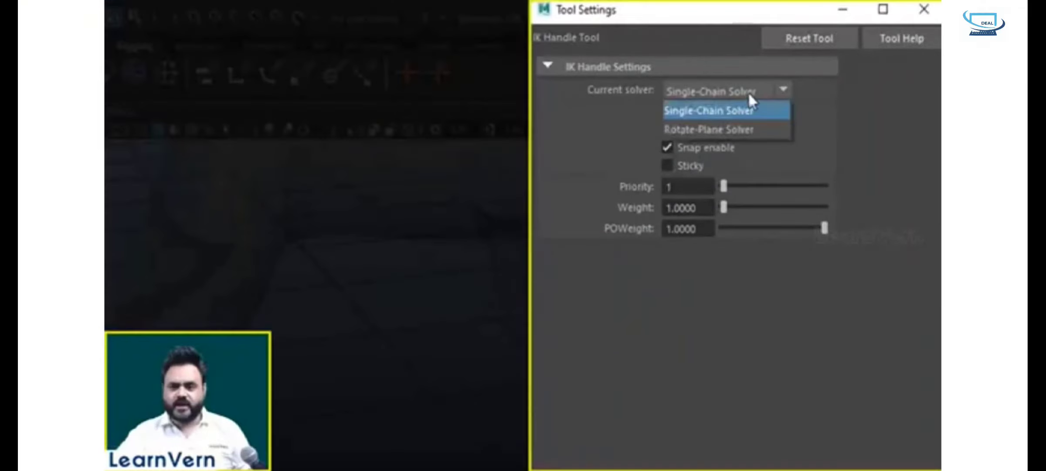
left_click(712, 129)
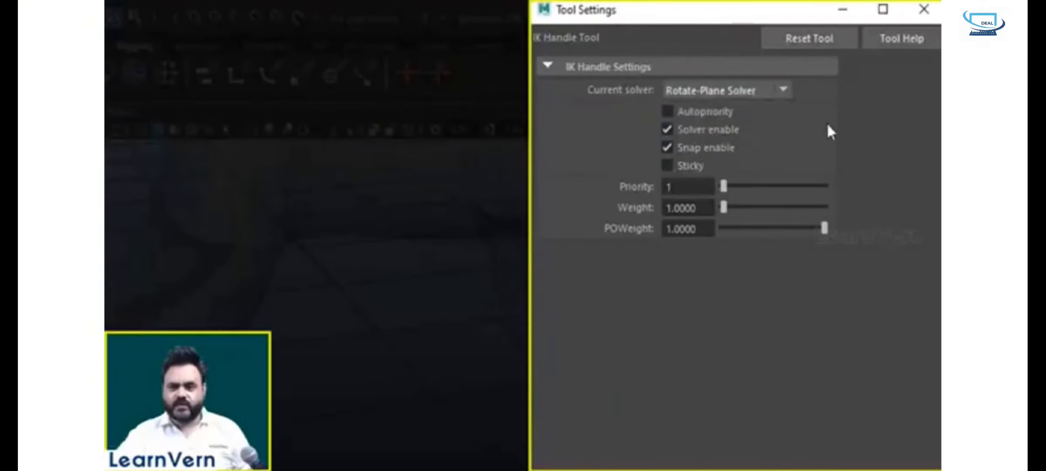
left_click(842, 10)
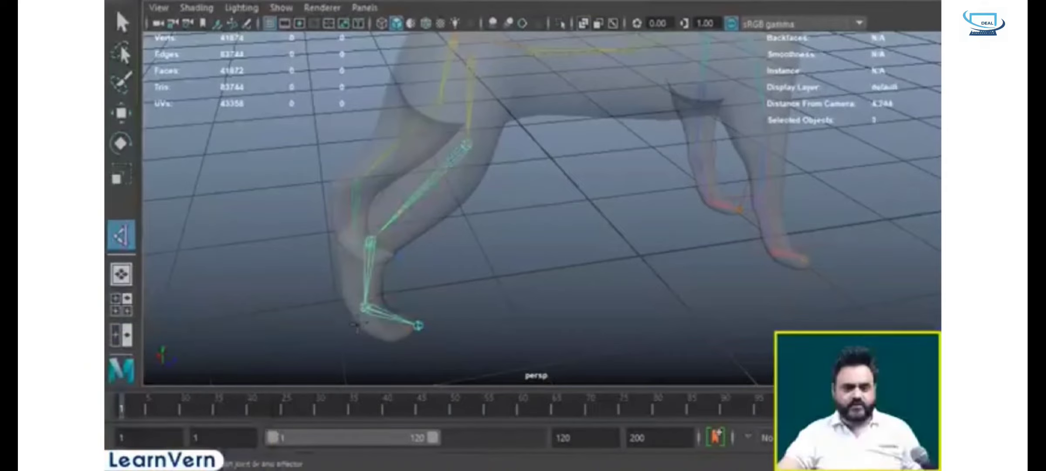
left_click(363, 307)
- Rename the right front paw's IK handle by reusing the name paw_ik_L_handel with the side letter changed
left_click_drag(456, 313, 209, 282, "alt")
left_click_drag(549, 322, 625, 330, "alt")
middle_click_drag(625, 331, 659, 307, "alt")
left_click(660, 305)
left_click_drag(705, 250, 584, 201)
left_click_drag(667, 287, 629, 307, "alt")
left_click(890, 100)
key("ctrl+c")
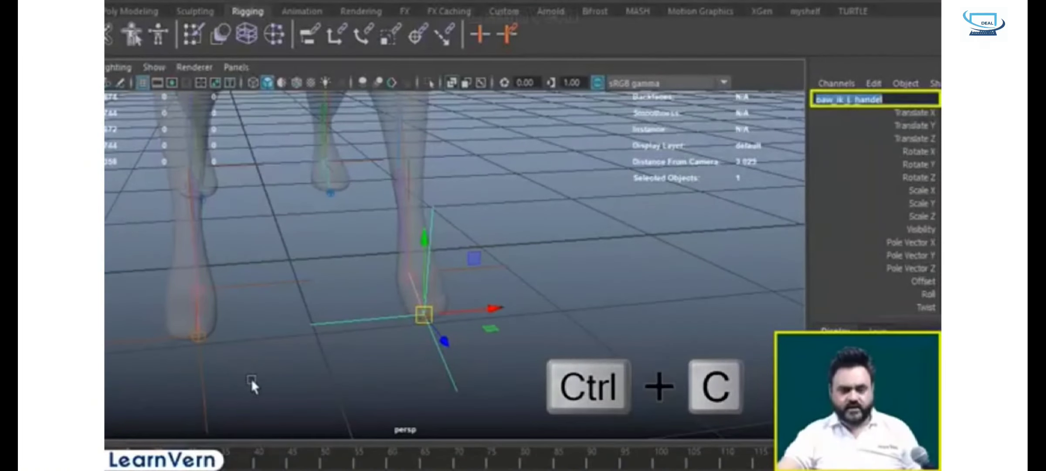
left_click(197, 336)
key("ctrl+v")
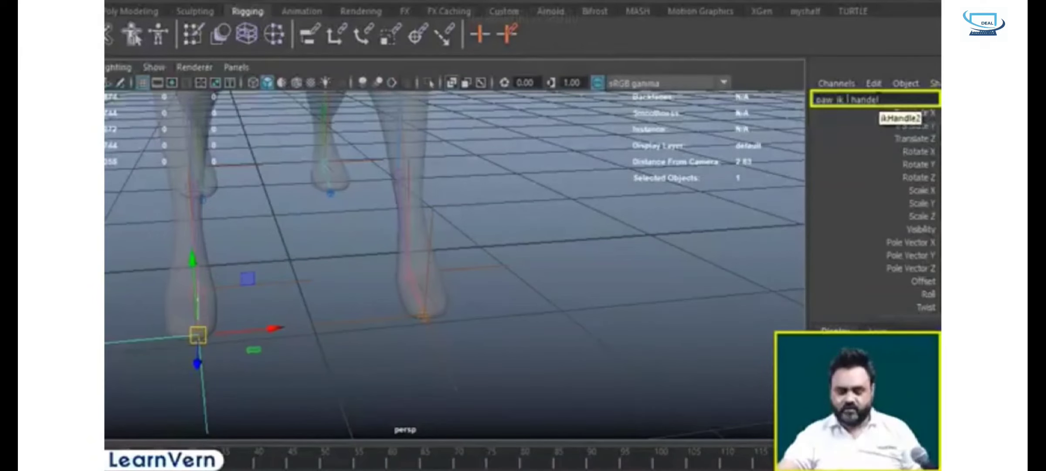
left_click(362, 364)
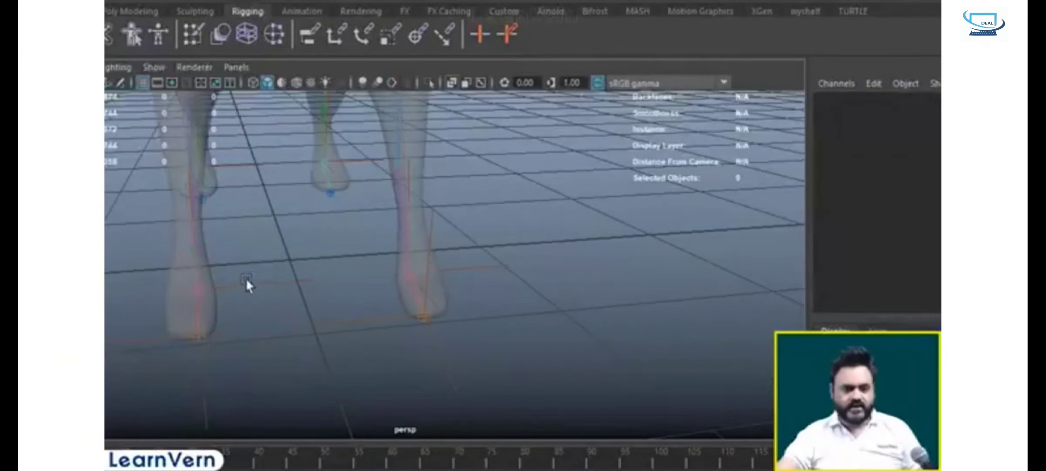
- Copy the left front leg handle's name and rename the right front leg's IK handle as leg_ik_R_handel
left_click(308, 283)
left_click(498, 267)
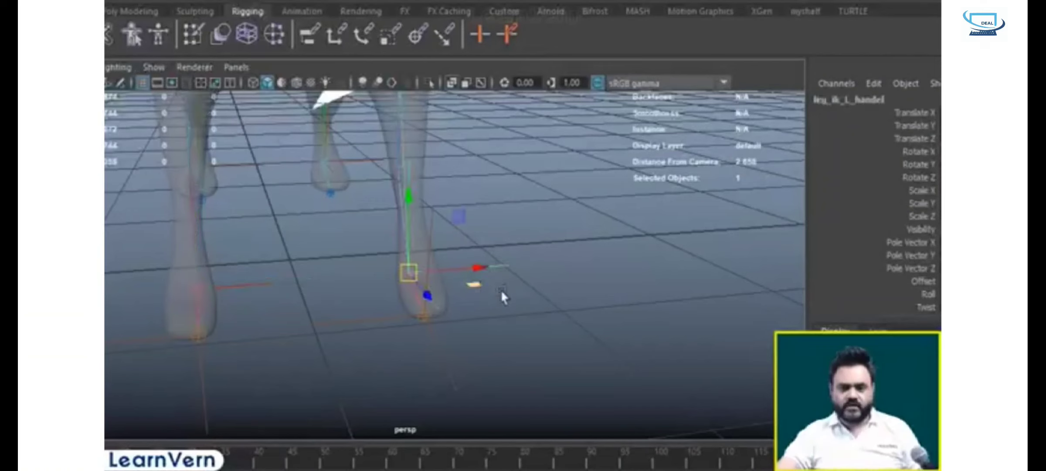
left_click_drag(896, 100, 727, 104)
key("ctrl+c")
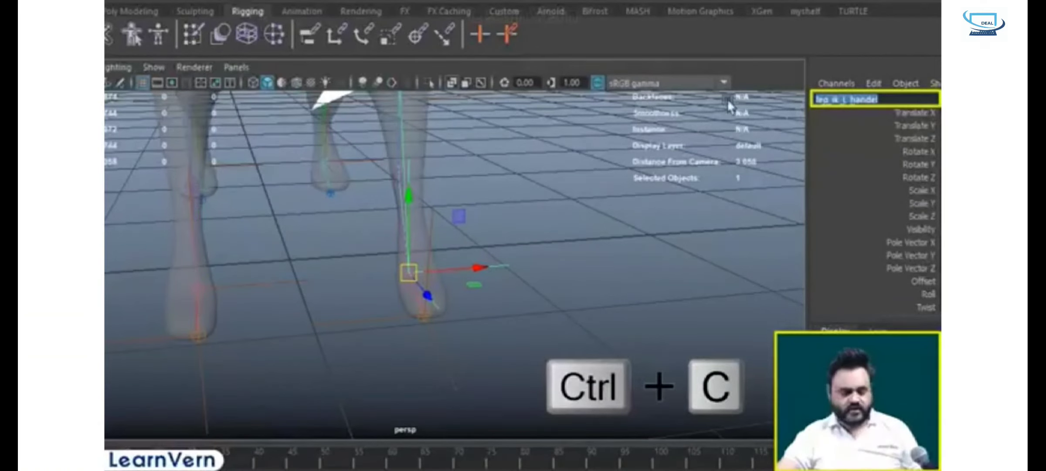
left_click(197, 289)
left_click(873, 102)
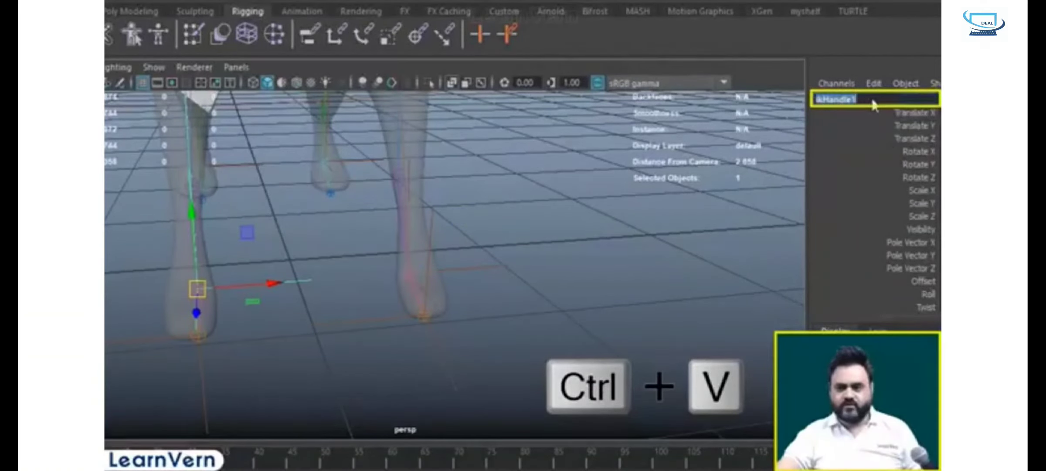
key("Return")
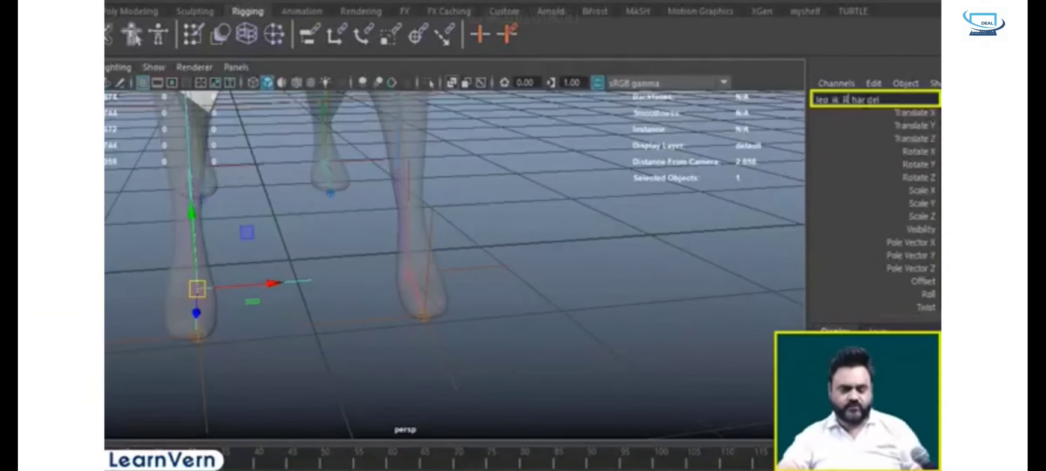
left_click(568, 393)
- Copy the left back leg handle's name, back_ik_L_handel, and reuse it to rename the right back leg's IK handle
left_click_drag(248, 348, 301, 321, "alt")
left_click_drag(505, 369, 314, 320, "alt")
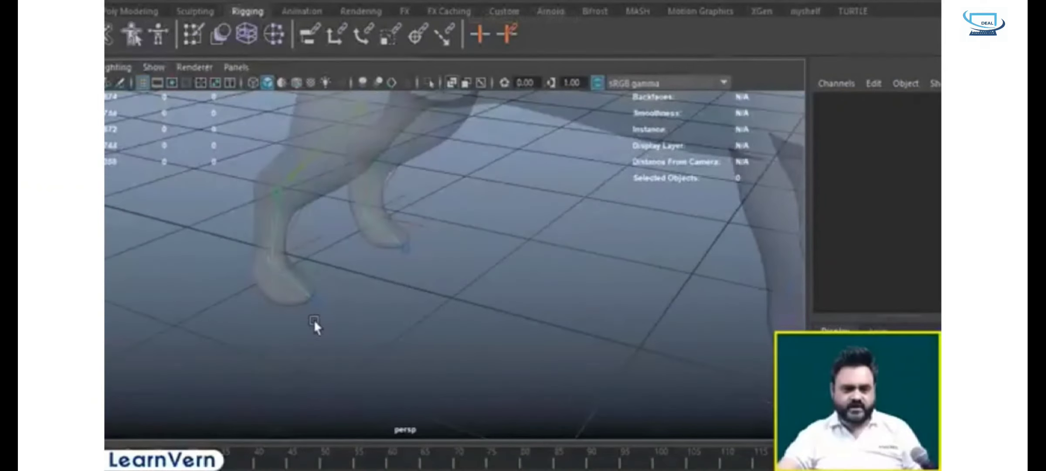
left_click(422, 217)
double_click(867, 100)
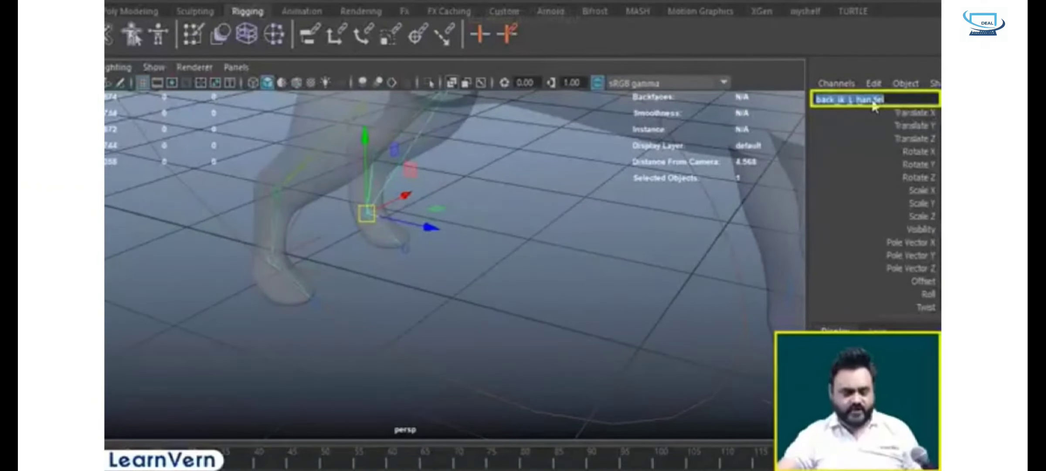
key("ctrl+c")
left_click(303, 342)
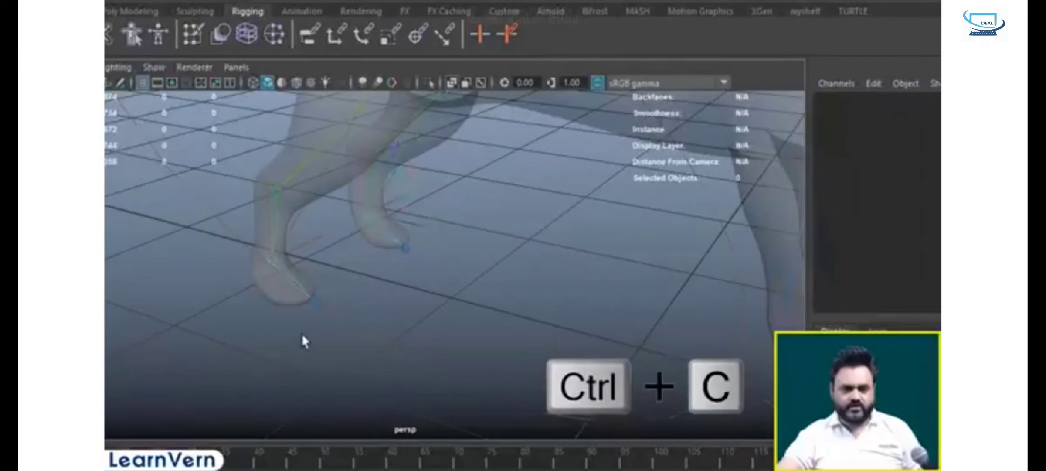
left_click_drag(330, 263, 325, 293)
double_click(868, 100)
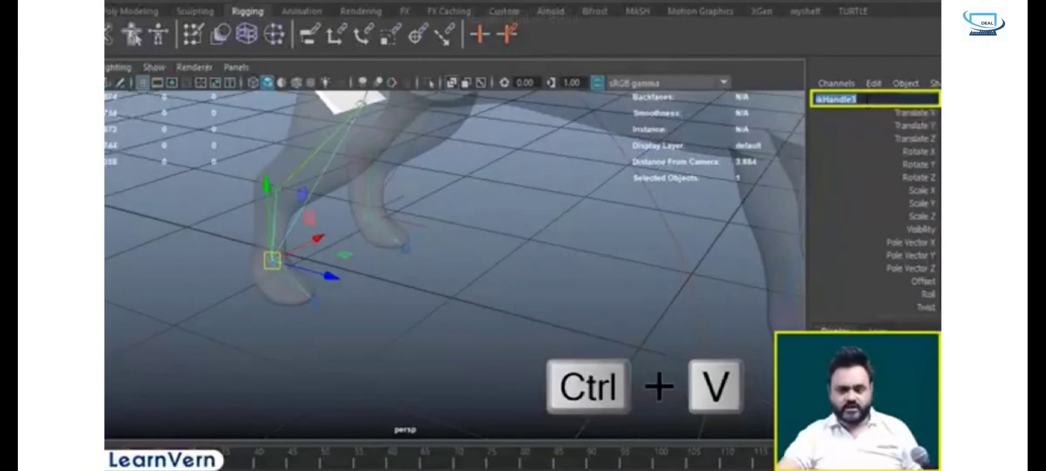
key("ctrl+v")
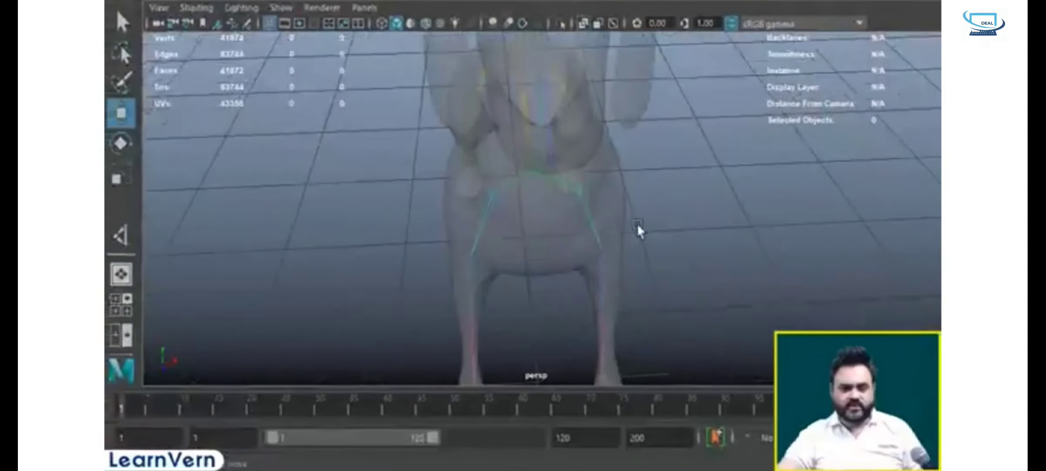
- Test the left front leg's IK by raising its ankle handle, and undo the move
middle_click_drag(637, 223, 657, 172, "alt")
left_click(614, 331)
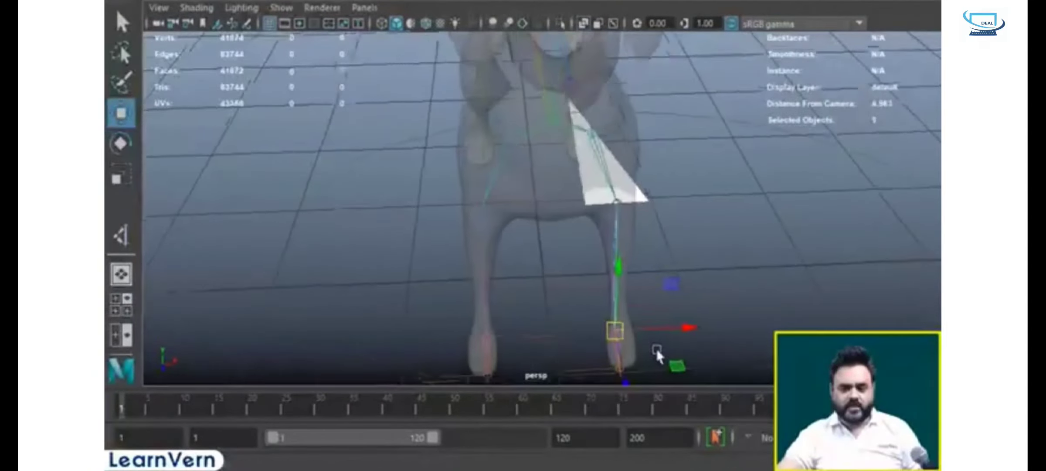
left_click_drag(657, 348, 356, 254, "alt")
left_click_drag(348, 181, 362, 128)
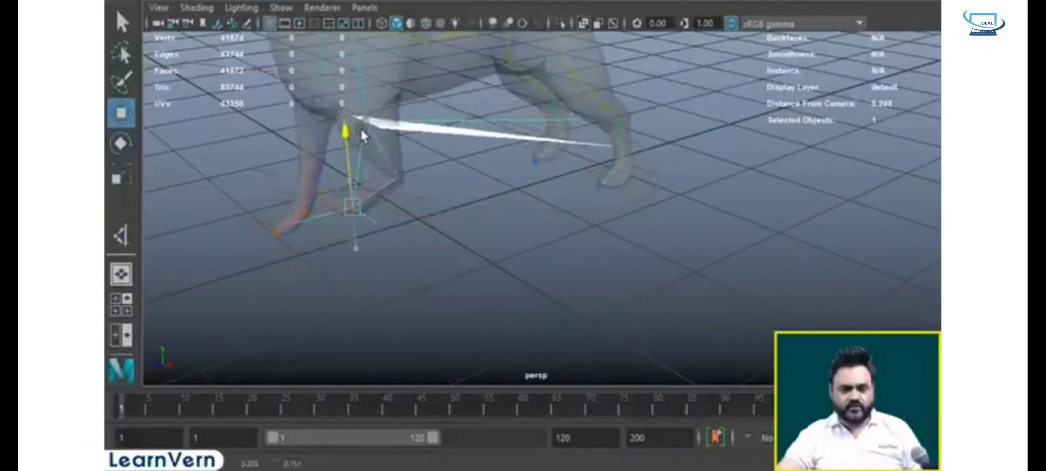
key("ctrl+z")
- Test the left back leg's IK by raising its ankle handle, and undo the move
left_click(621, 159)
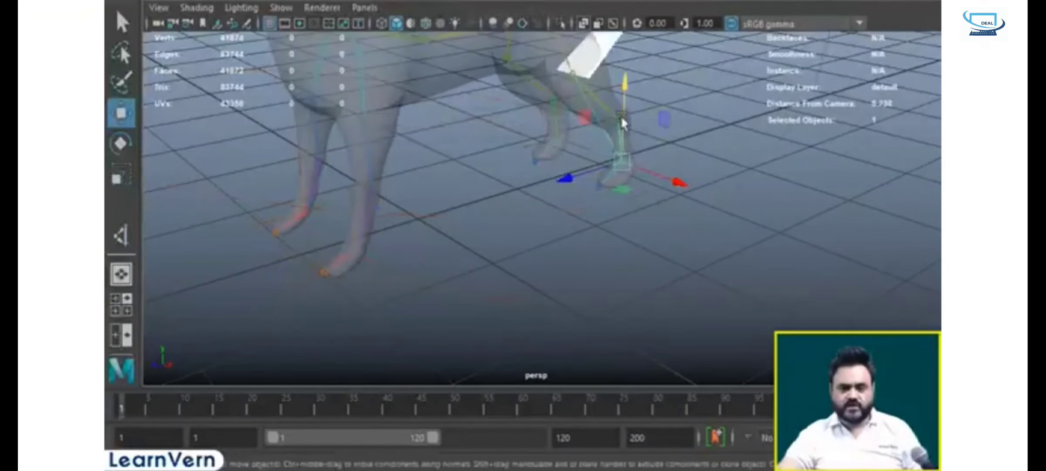
left_click_drag(625, 121, 626, 69)
key("ctrl+z")
left_click_drag(579, 232, 642, 251, "alt")
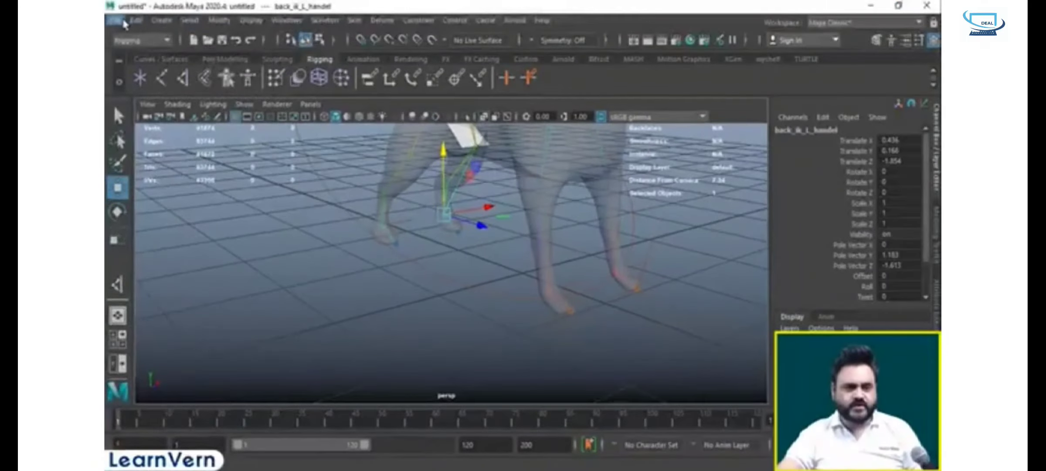
left_click(116, 22)
left_click(142, 72)
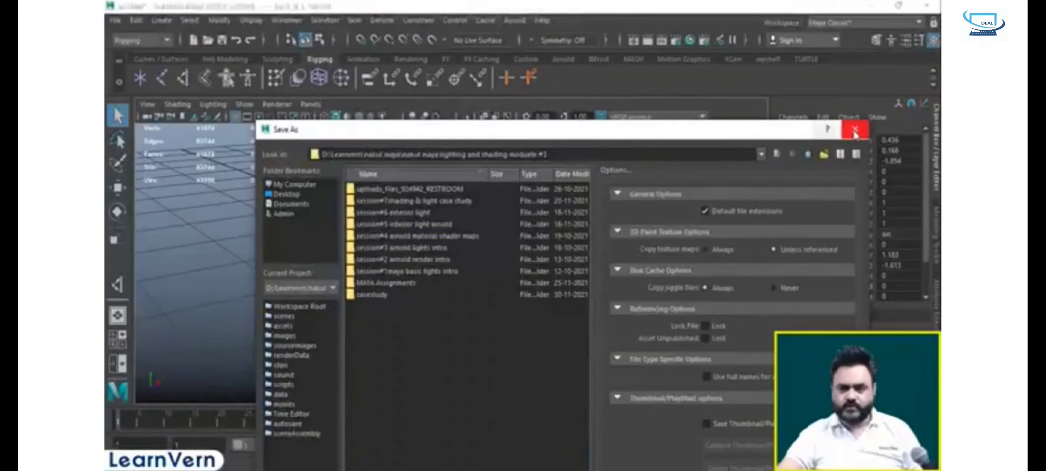
left_click(854, 132)
- Deselect the IK handle and turn off X-ray display to show the dog's mesh as solid
scroll(462, 308, "down", 5)
left_click_drag(462, 309, 488, 338, "alt")
left_click(511, 338)
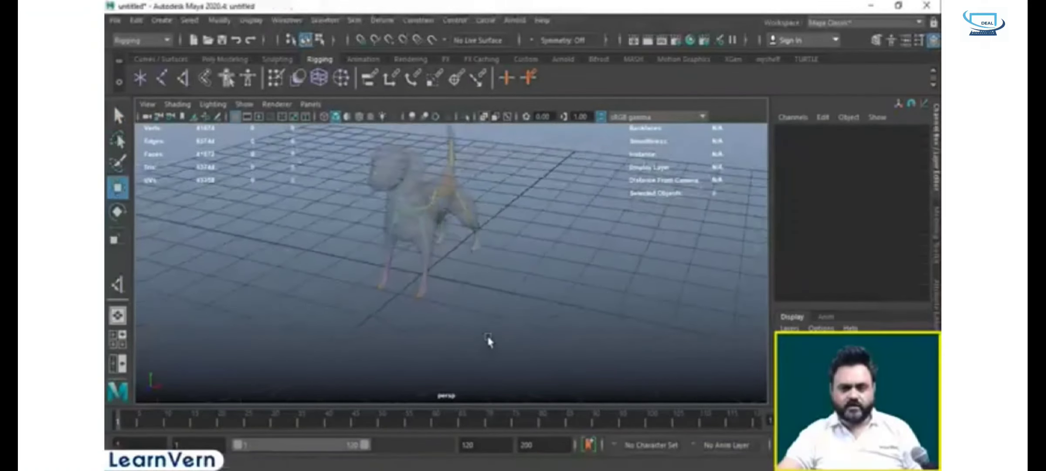
scroll(488, 340, "up", 5)
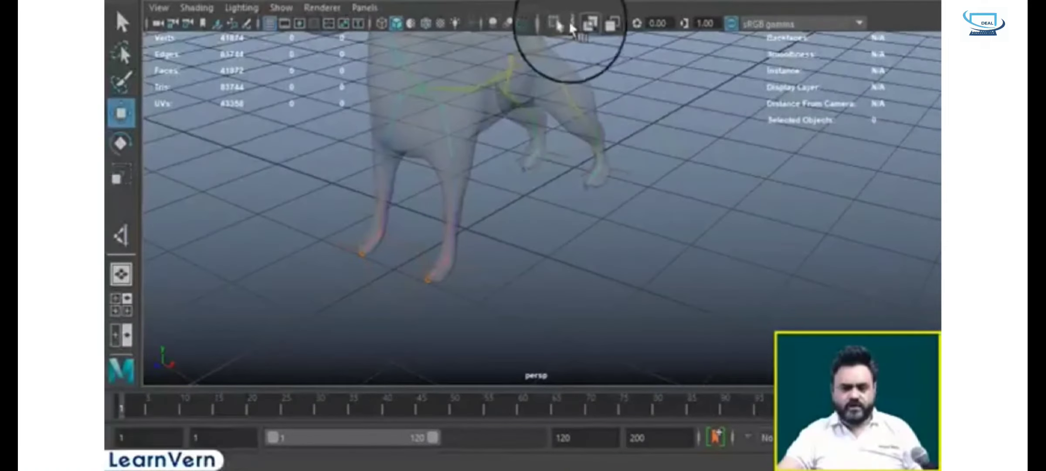
left_click(580, 25)
scroll(593, 228, "down", 5)
scroll(593, 228, "up", 5)
left_click_drag(594, 228, 484, 252, "alt")
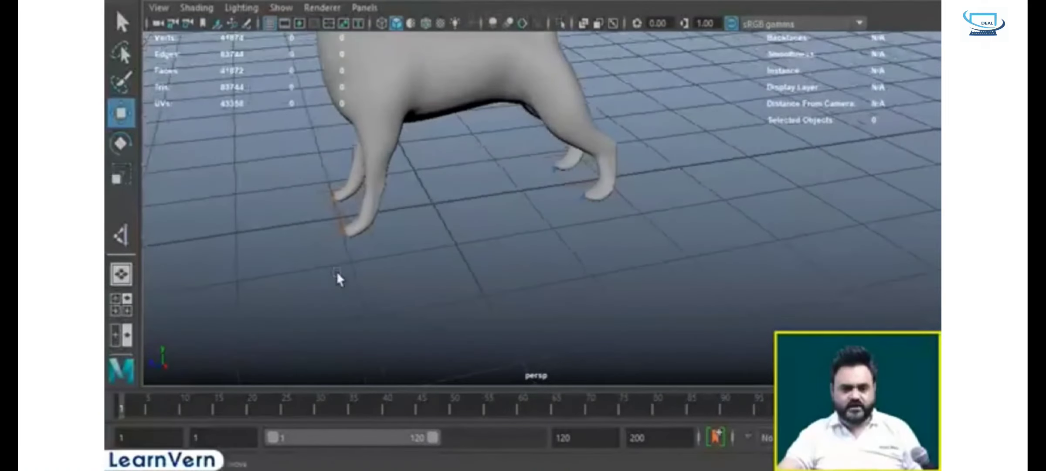
- Try moving the front paw's IK handle with the mesh displayed solid, and undo the move
left_click(317, 239)
left_click_drag(318, 239, 397, 269, "alt")
scroll(396, 269, "up", 4)
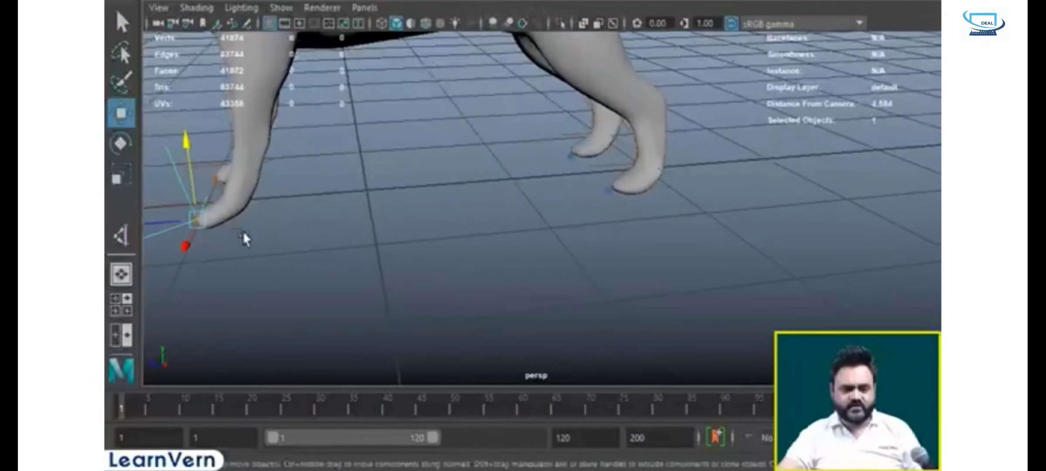
left_click(232, 240)
left_click_drag(233, 245, 347, 190, "alt")
key("ctrl+z")
- Try moving and raising the left back leg's ankle IK handle on the solid mesh, undoing each move
left_click(666, 173)
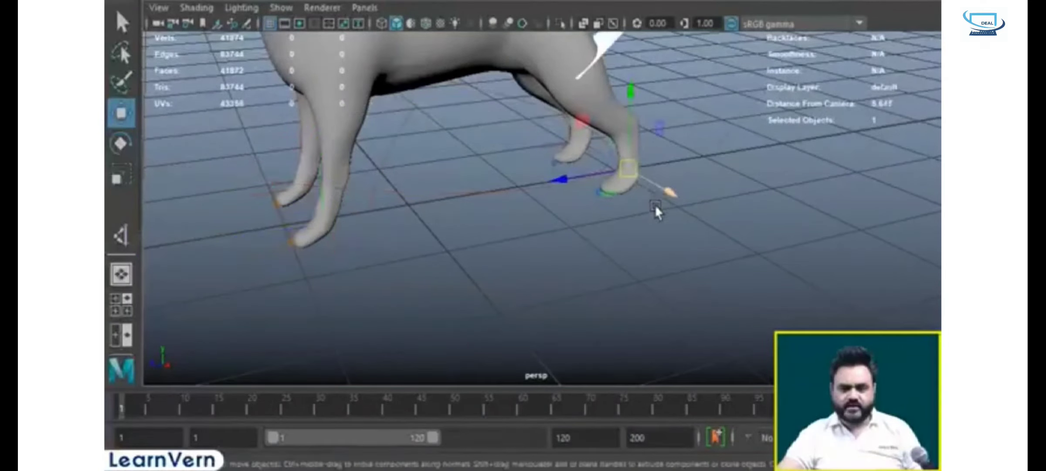
left_click_drag(655, 204, 600, 143, "alt")
key("ctrl+z")
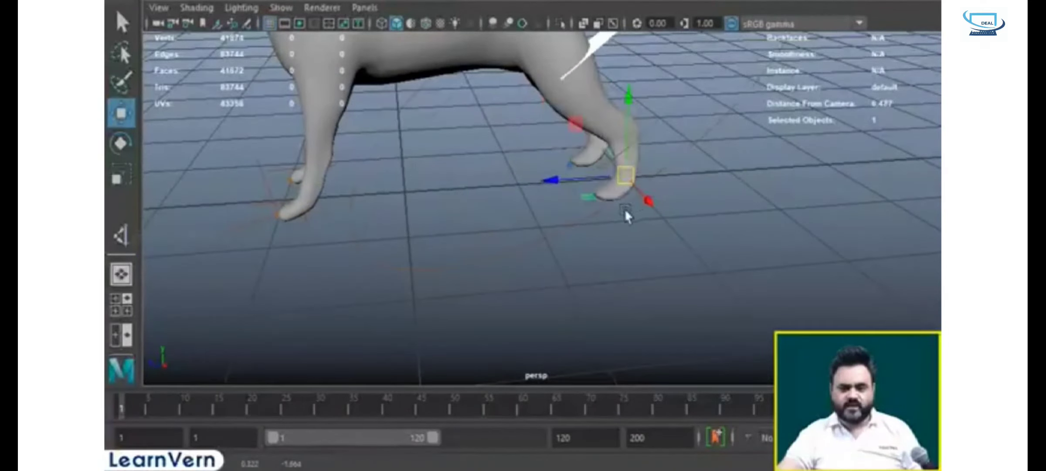
left_click_drag(625, 209, 605, 290, "alt")
right_click_drag(605, 290, 639, 289, "alt")
middle_click_drag(639, 289, 595, 293, "alt")
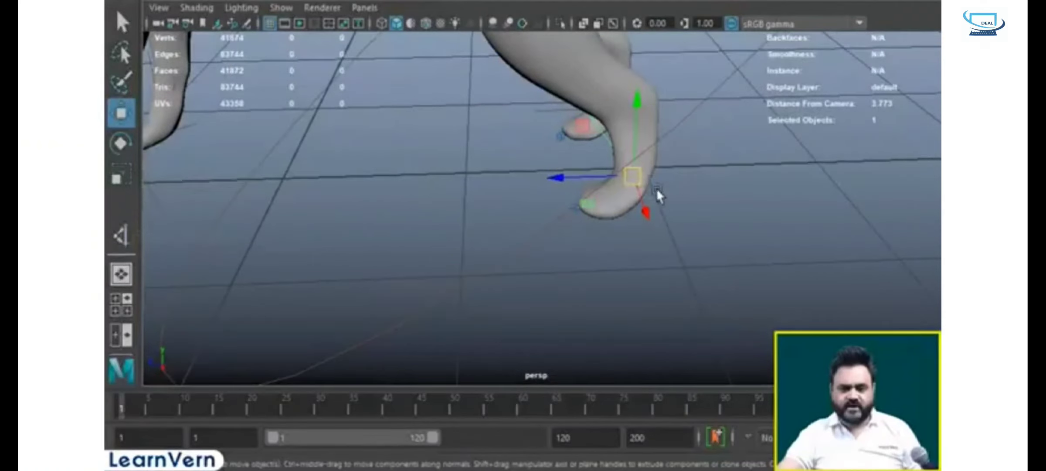
left_click_drag(639, 152, 653, 63)
key("ctrl+z")
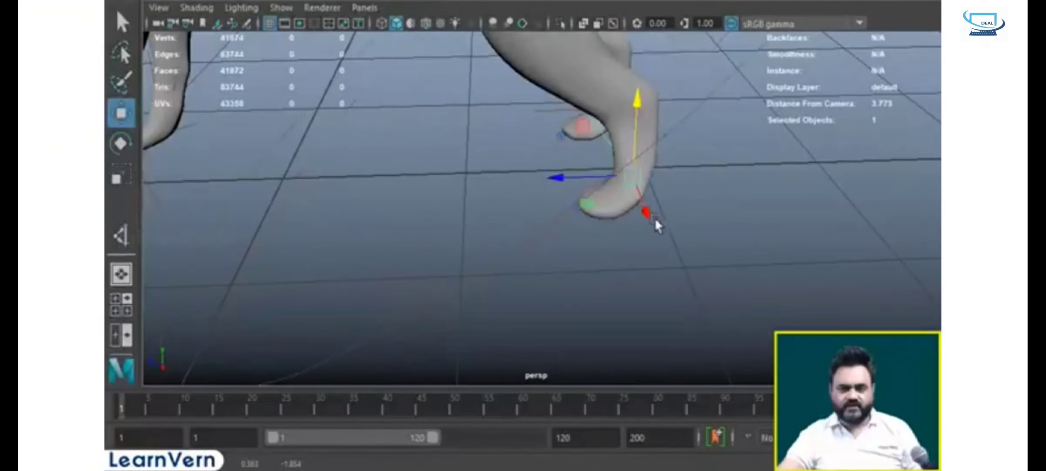
- Turn X-ray display back on to expose the back leg's joints
left_click(583, 24)
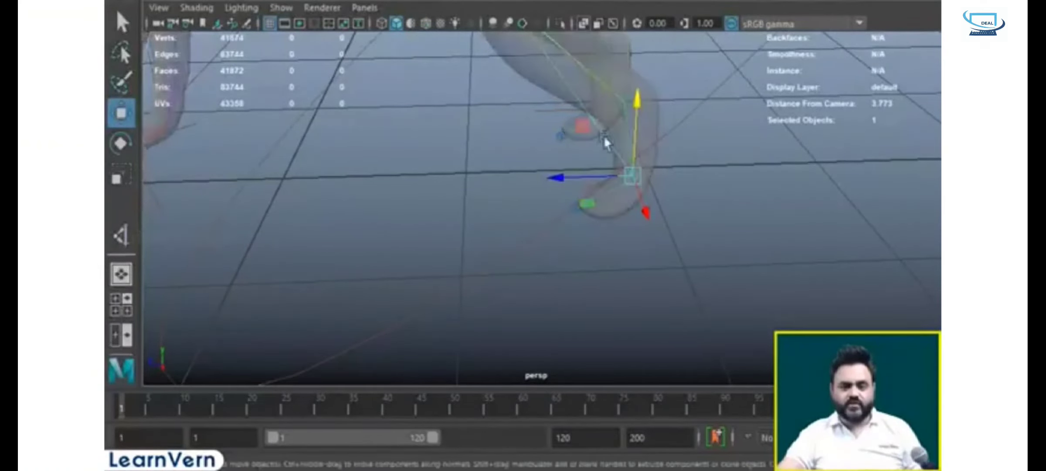
right_click_drag(625, 270, 658, 277, "alt")
left_click_drag(657, 277, 718, 240, "alt")
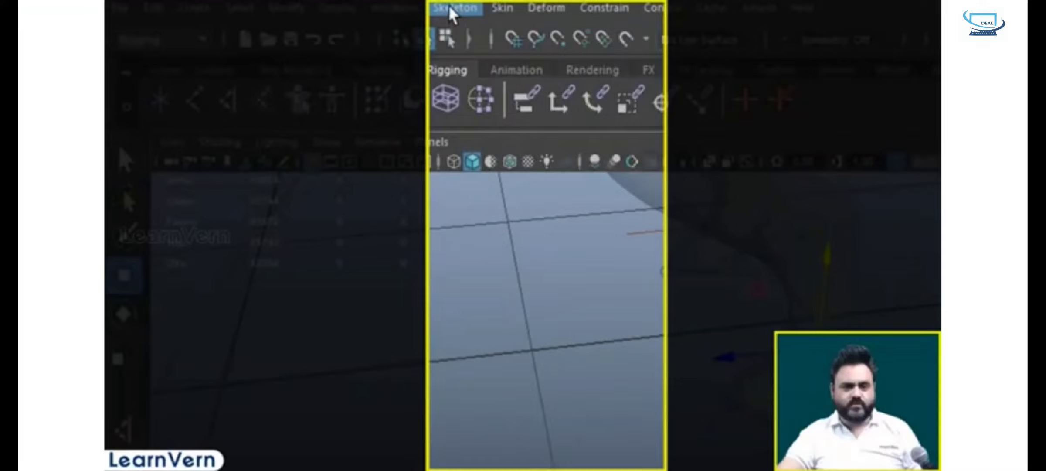
- Create an IK handle on the left back paw with the Single-Chain Solver, from the ankle joint to the toe joint
left_click(454, 7)
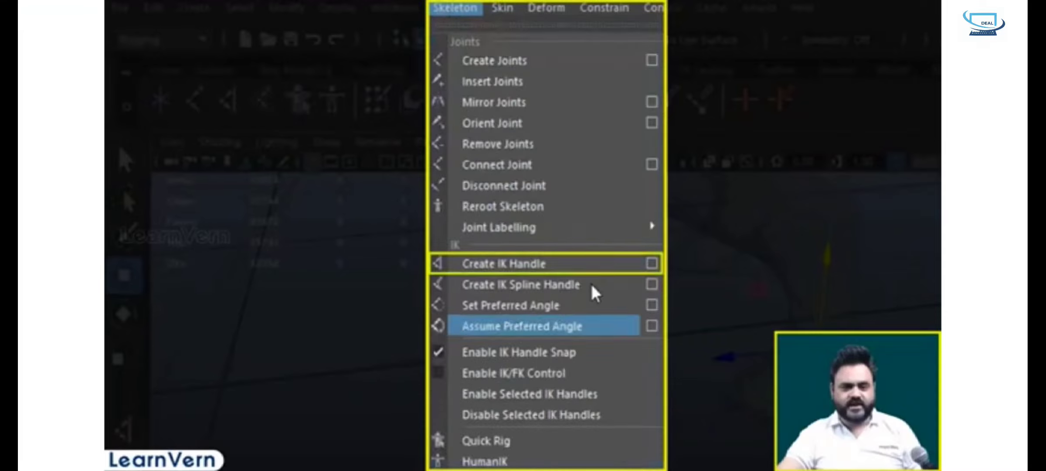
left_click(651, 263)
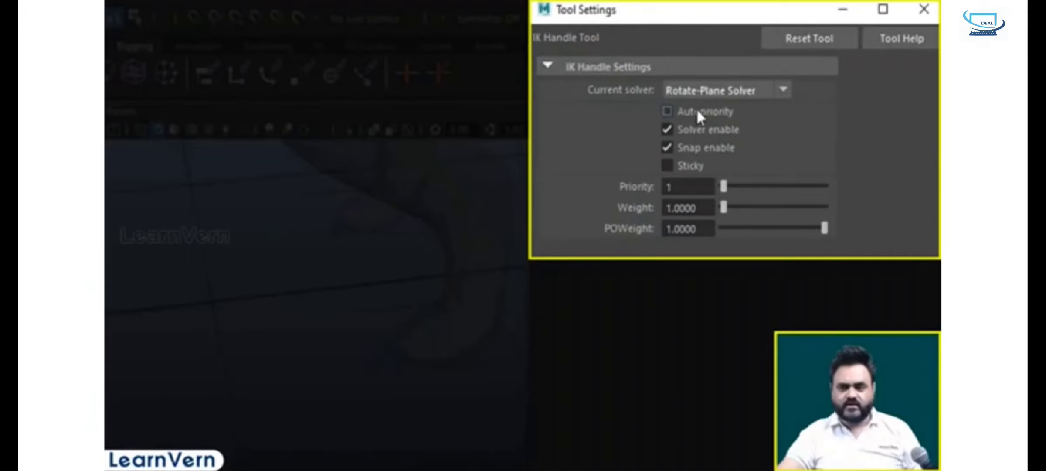
left_click(707, 92)
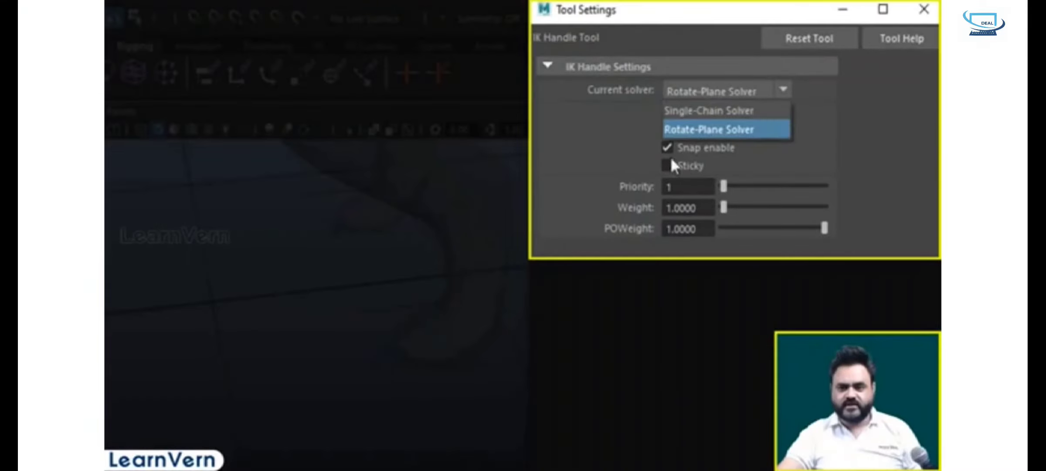
left_click(707, 130)
left_click(741, 91)
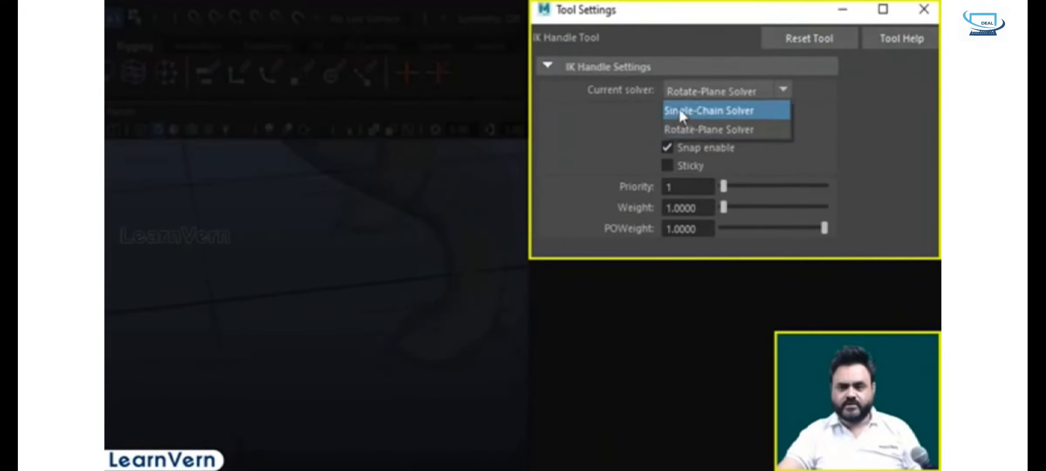
left_click(680, 110)
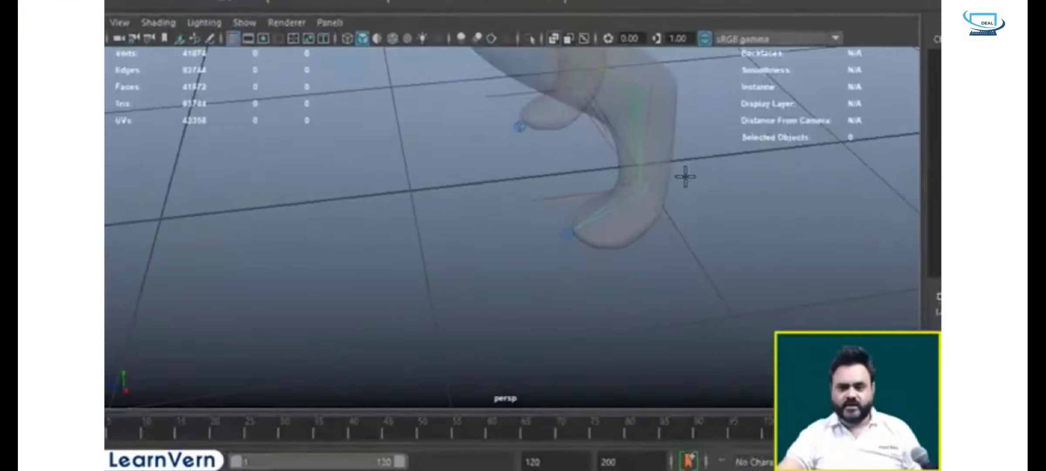
left_click(670, 169)
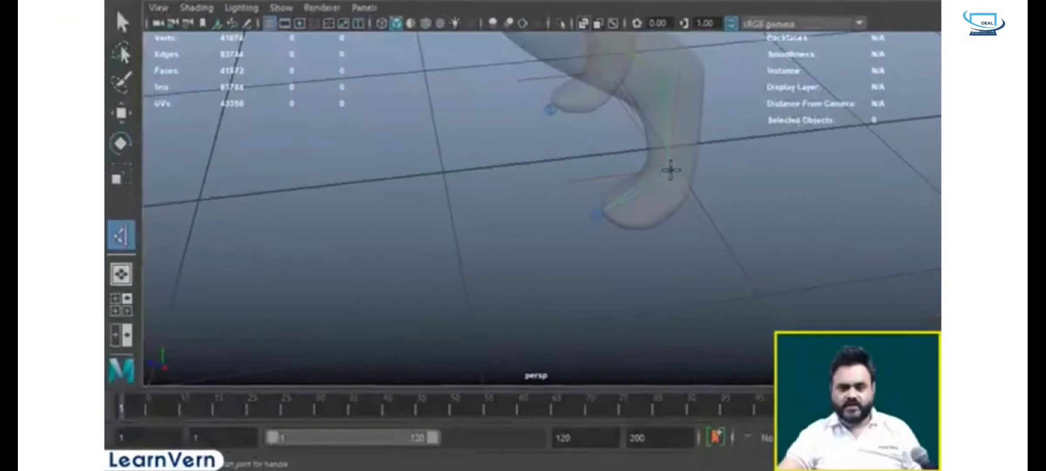
left_click(597, 214)
key("w")
- Create a matching Single-Chain Solver IK handle on the right back paw, from the ankle joint to the toe joint
left_click_drag(579, 269, 454, 257, "alt")
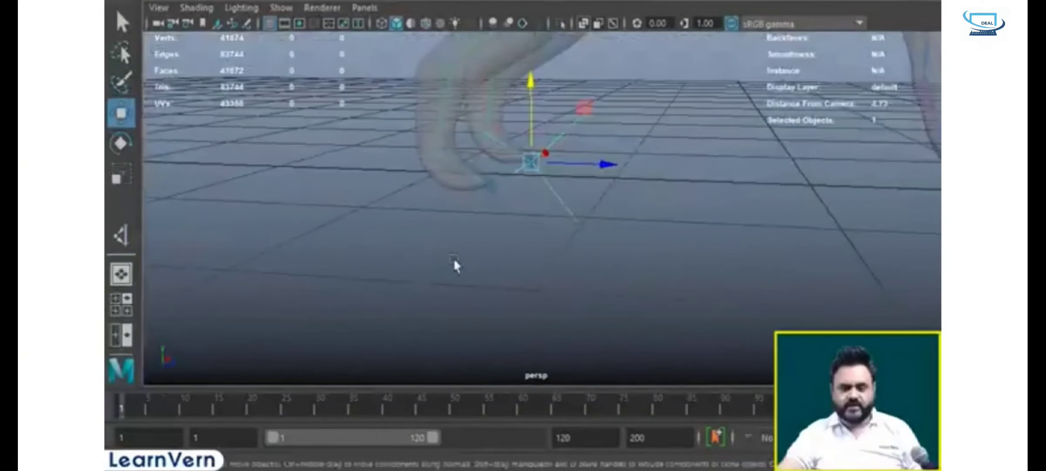
key("y")
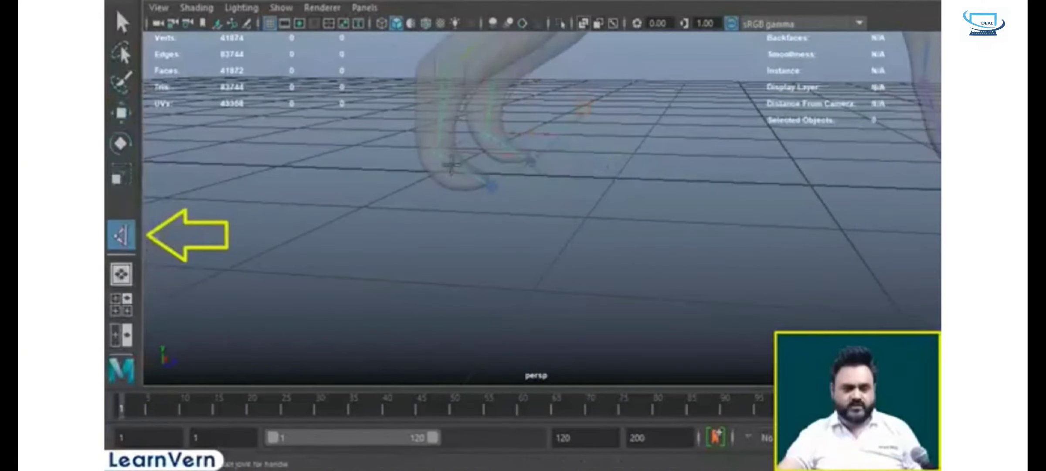
left_click(440, 150)
left_click(497, 193)
key("w")
- Rename the left front paw's IK handle as frontpaw_ik_L_handel
left_click_drag(513, 277, 581, 312, "alt")
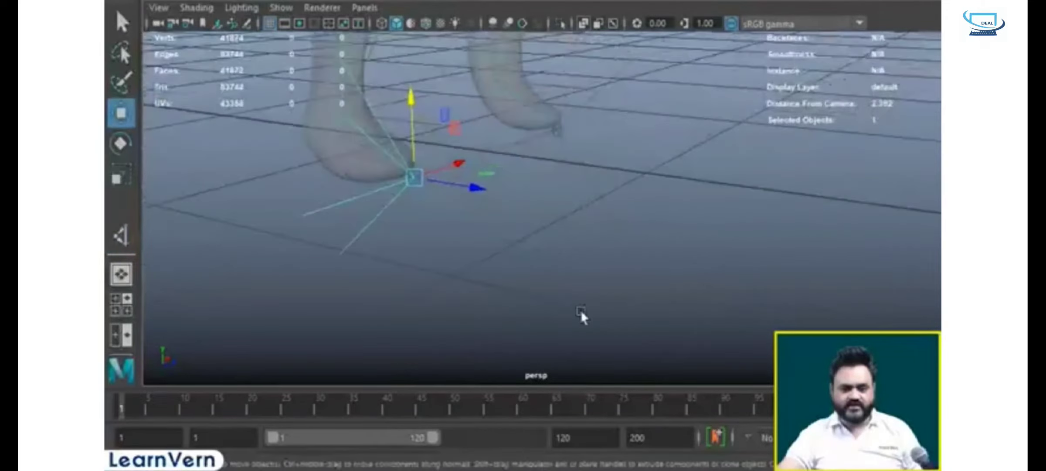
left_click(630, 177)
left_click(630, 178)
left_click_drag(630, 178, 579, 293, "alt")
left_click(517, 233)
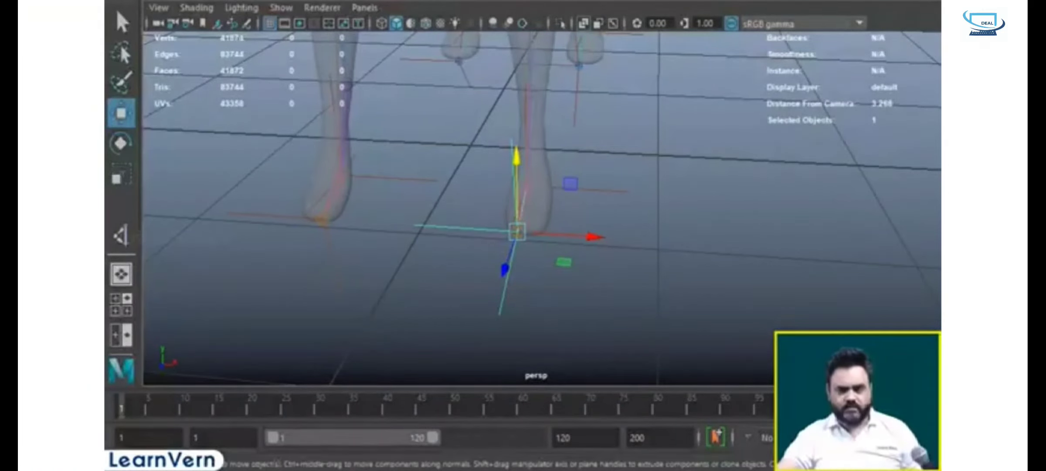
left_click_drag(676, 193, 611, 185, "alt")
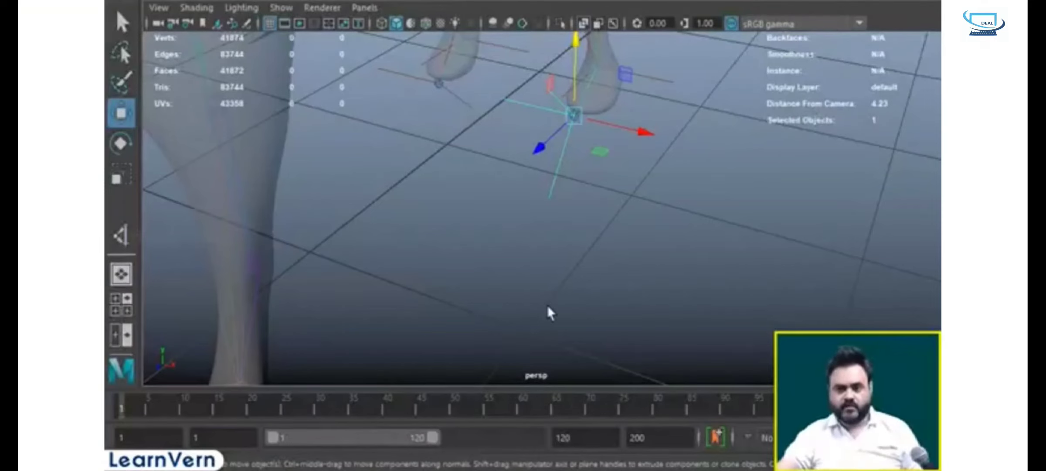
left_click_drag(547, 308, 490, 326, "alt")
left_click(407, 138)
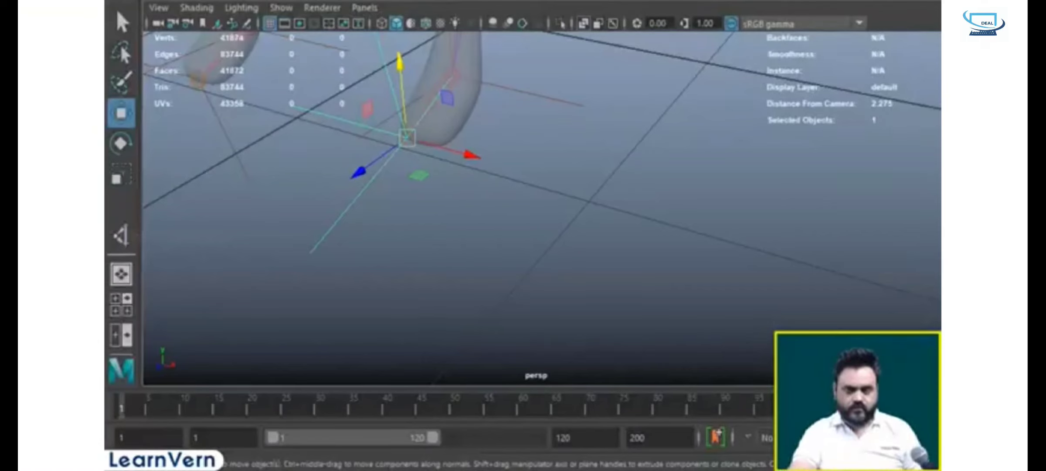
left_click_drag(802, 192, 585, 301, "alt")
scroll(452, 201, "down", 5)
middle_click_drag(537, 221, 750, 170, "alt")
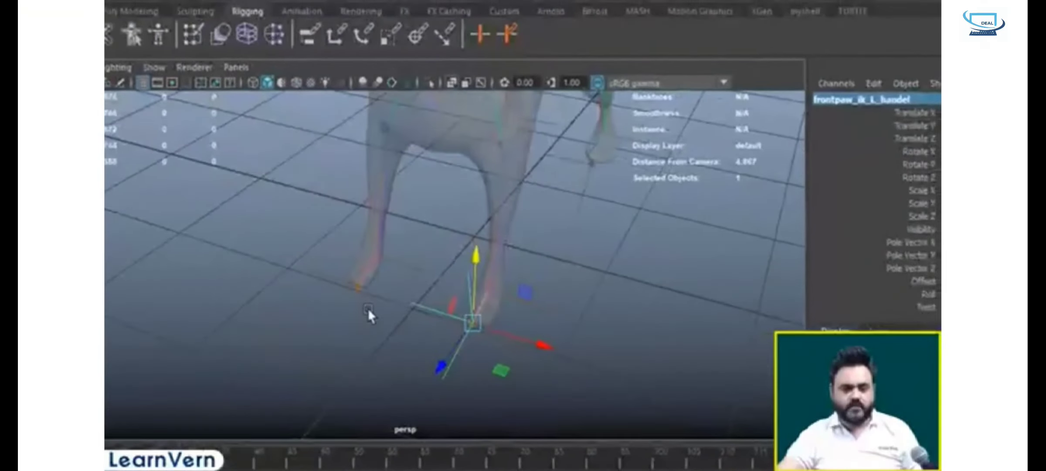
- Rename the right front paw's IK handle as front_paw_ik_R_handel
left_click(358, 286)
double_click(845, 101)
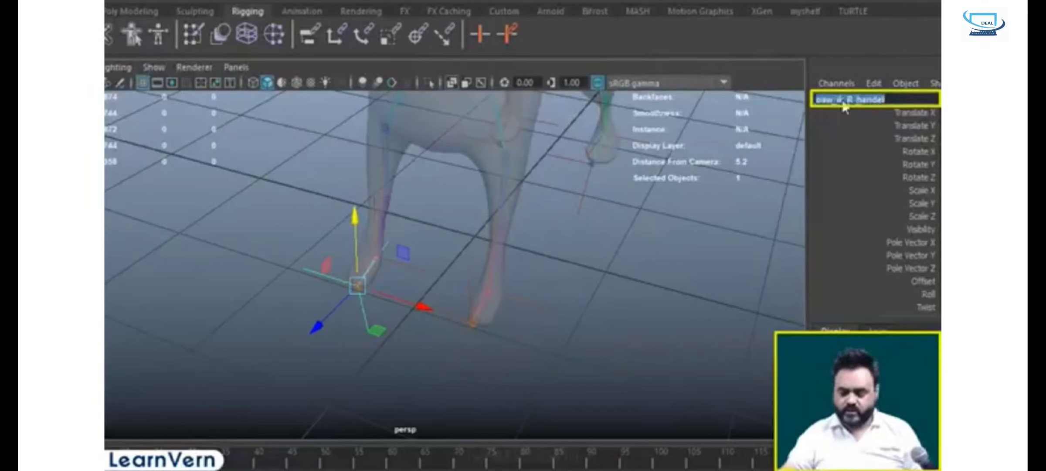
left_click(844, 101)
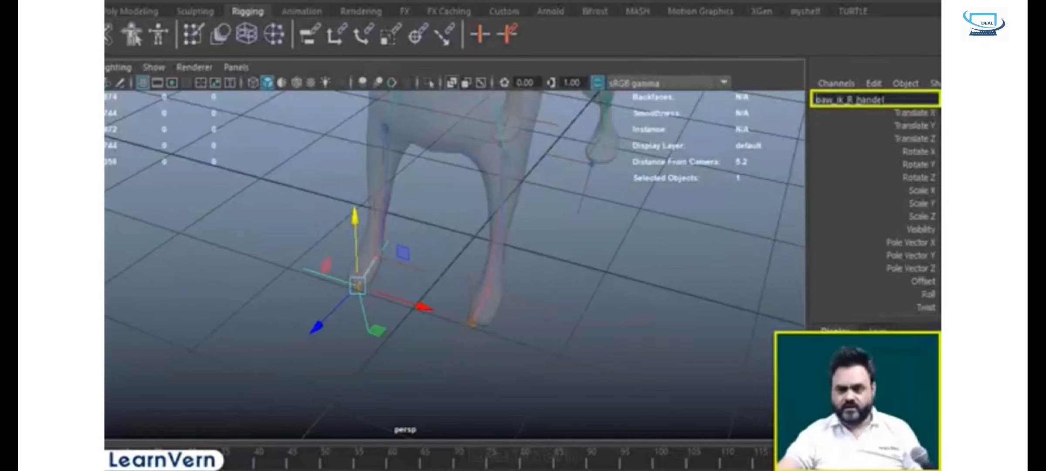
type("front_")
key("Return")
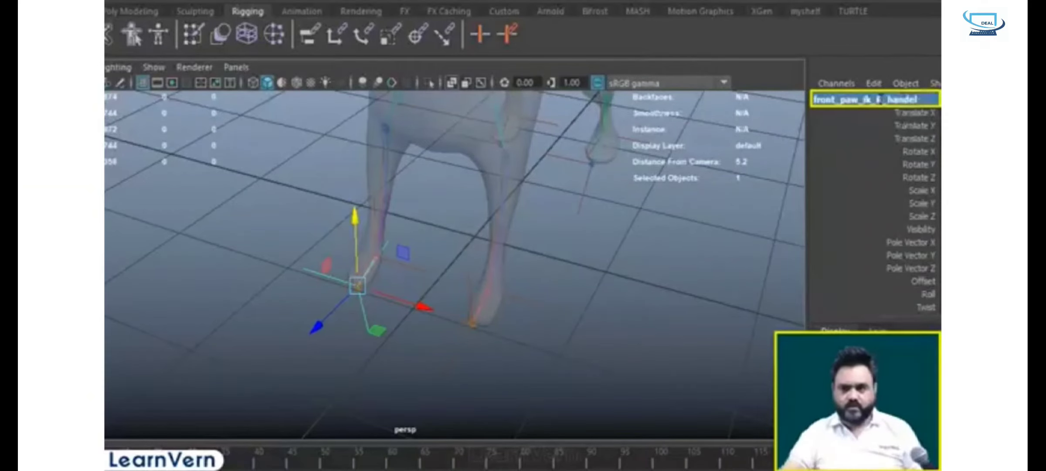
- Rename the right back paw's IK handle as back_paw_ik_R_handel, reusing the copied front paw name
left_click_drag(492, 251, 579, 253, "alt")
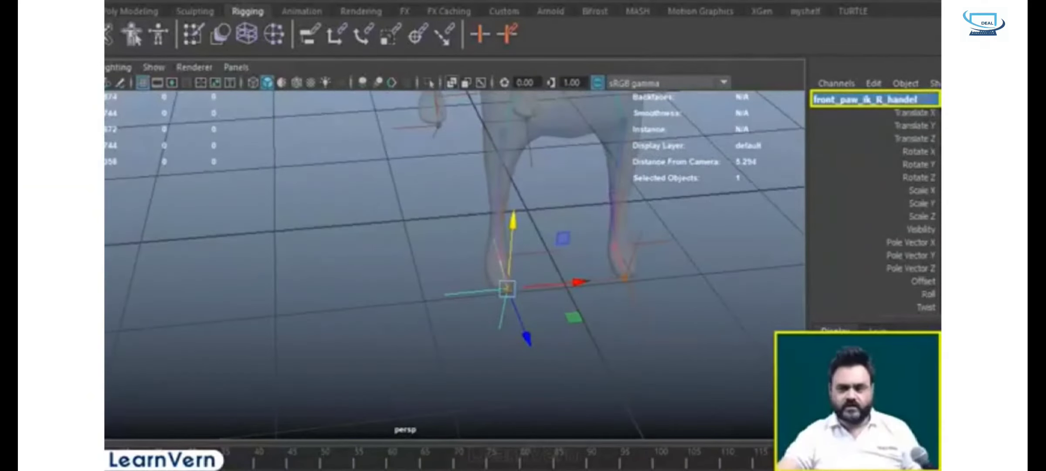
key("ctrl+c")
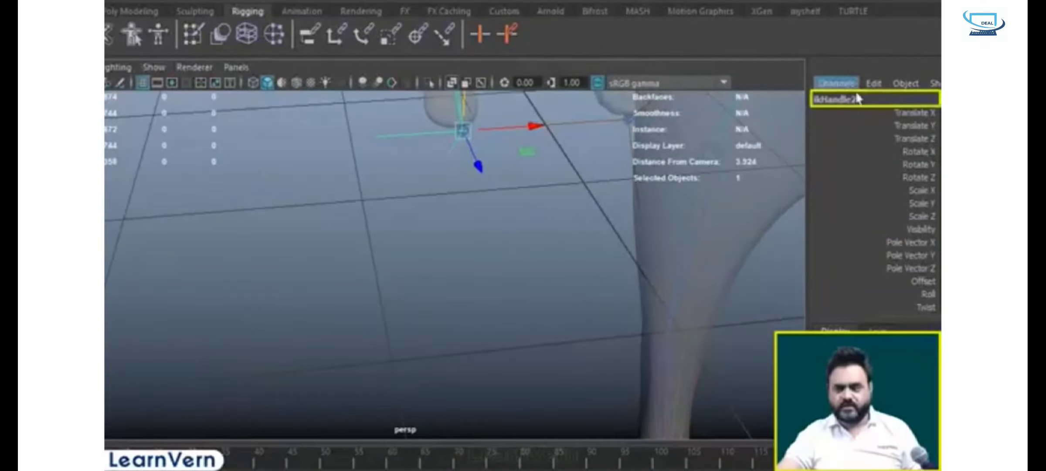
left_click(857, 98)
key("ctrl+v")
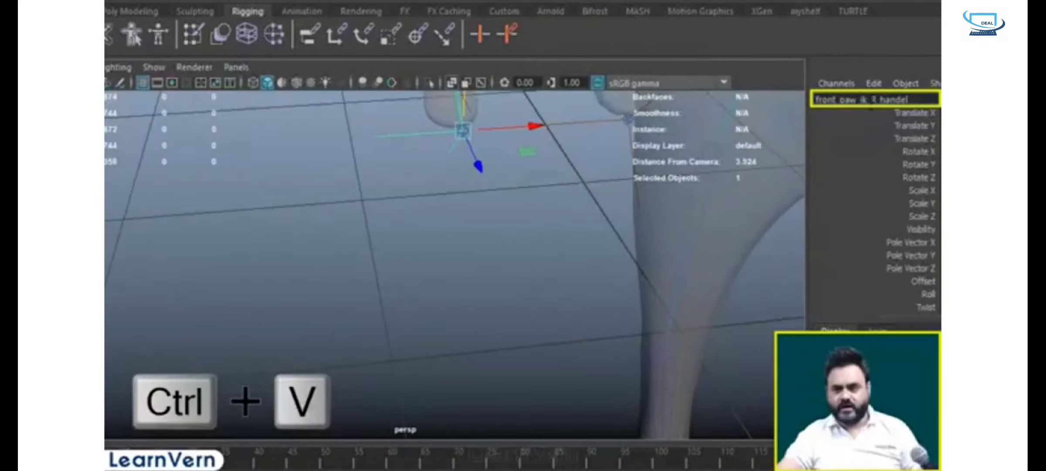
left_click_drag(837, 100, 752, 102)
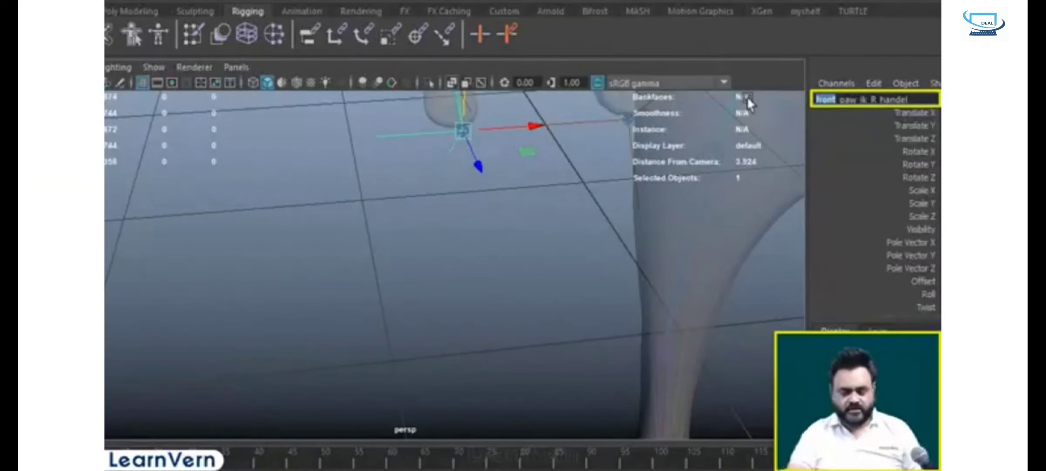
type("back")
key("Return")
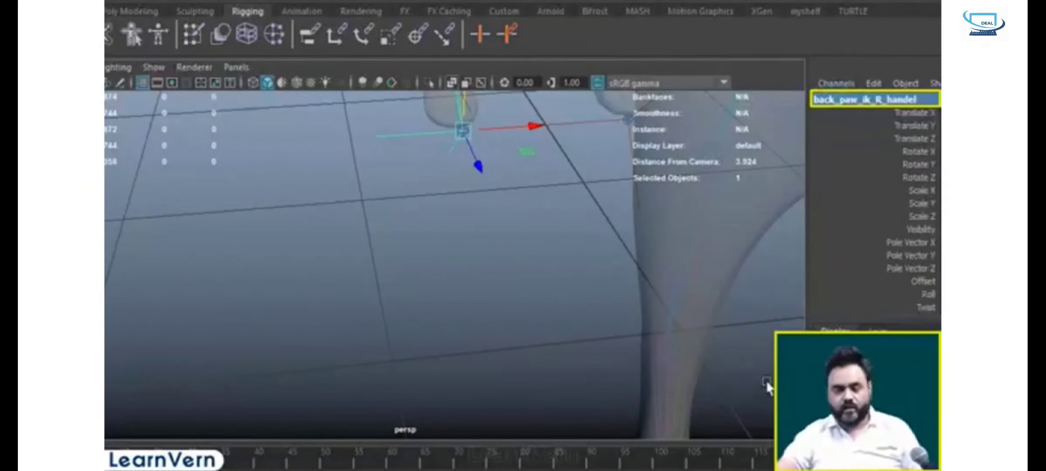
- Inspect the right back paw's IK handle and its position on the leg from several angles
left_click(584, 271)
scroll(584, 270, "down", 5)
left_click_drag(495, 363, 312, 315, "alt")
scroll(357, 282, "up", 5)
left_click(312, 315)
left_click_drag(368, 352, 318, 309, "alt")
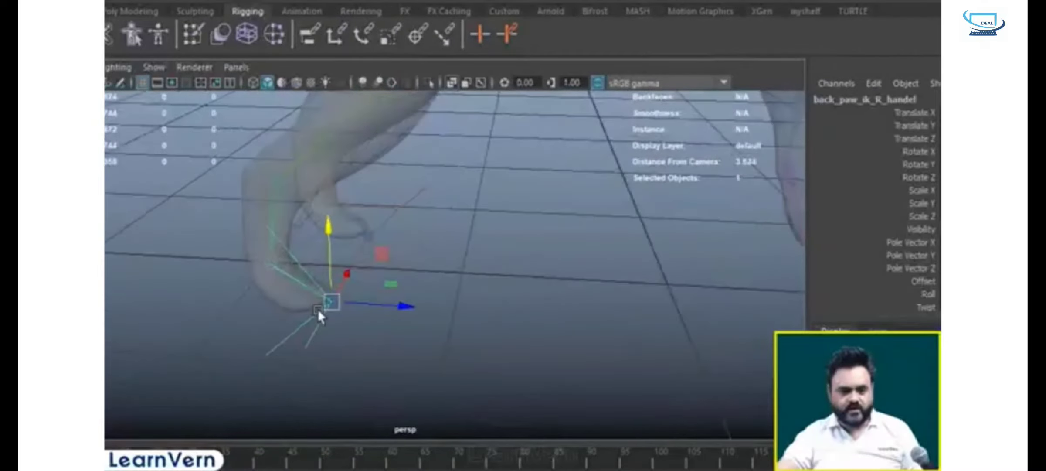
left_click_drag(401, 332, 474, 189, "alt")
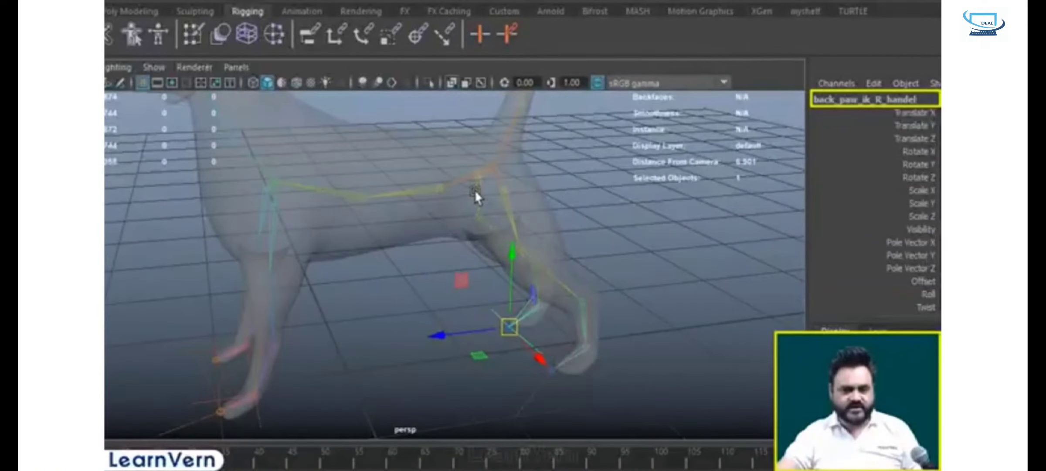
- Select the skeleton's root joint at the hips and examine the joint chains down to all four paws
left_click(493, 165)
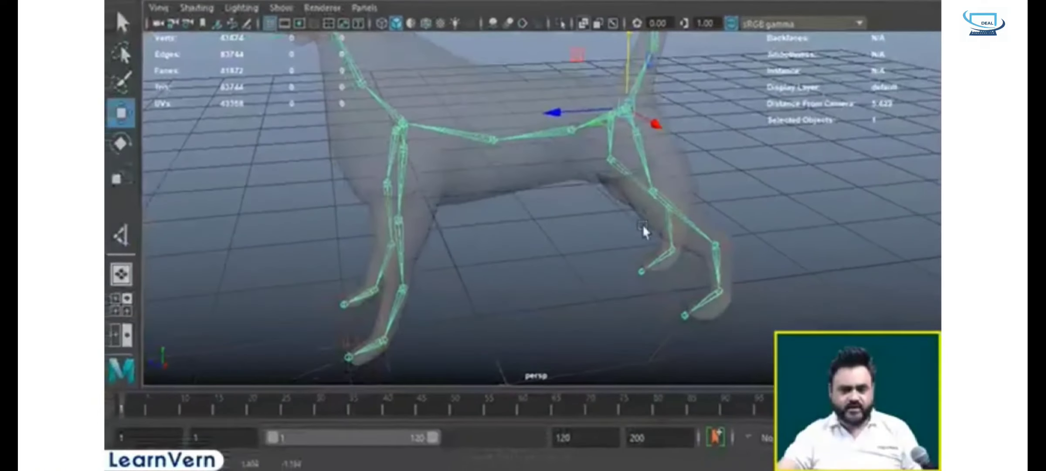
scroll(643, 226, "down", 5)
left_click_drag(643, 225, 586, 237, "alt")
left_click_drag(576, 70, 580, 101)
scroll(623, 321, "up", 4)
middle_click_drag(623, 321, 576, 234, "alt")
left_click_drag(576, 235, 571, 215, "alt")
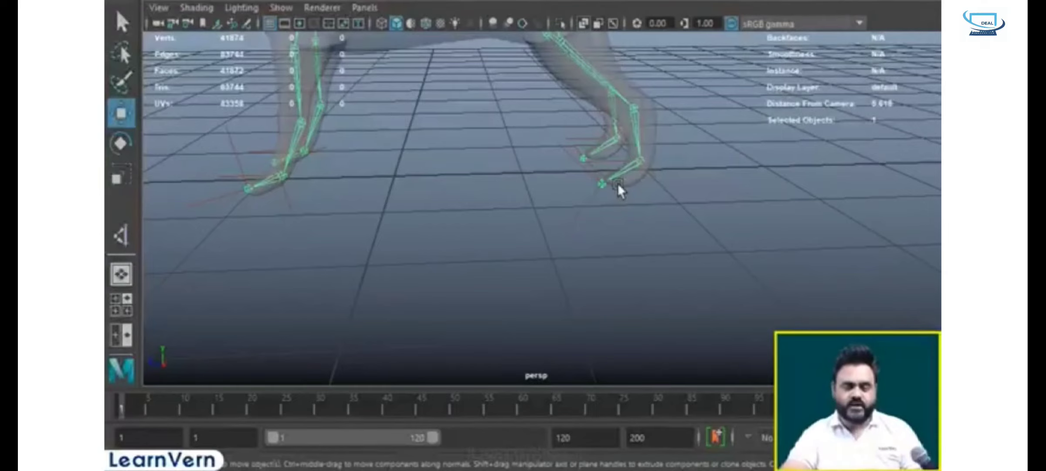
left_click_drag(607, 194, 682, 213, "alt")
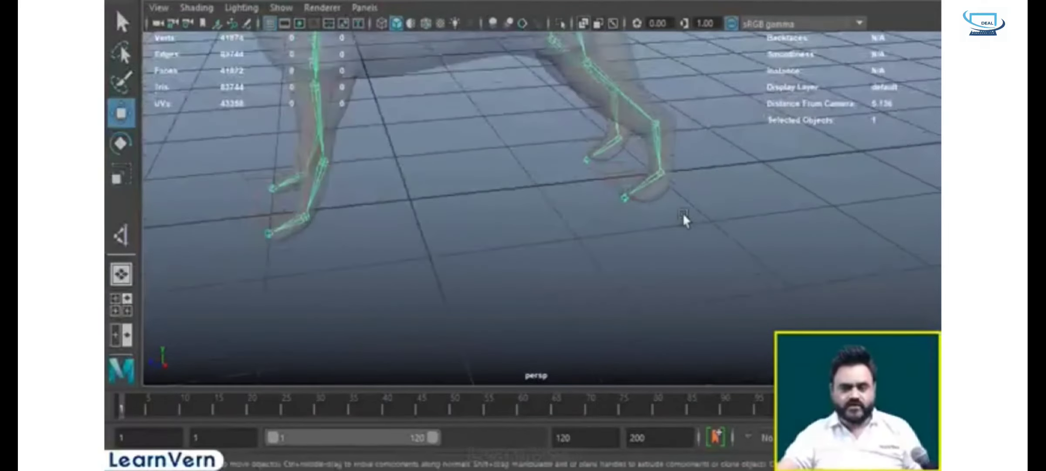
middle_click_drag(717, 214, 724, 259, "alt")
left_click_drag(536, 310, 489, 272, "alt")
scroll(532, 294, "up", 4)
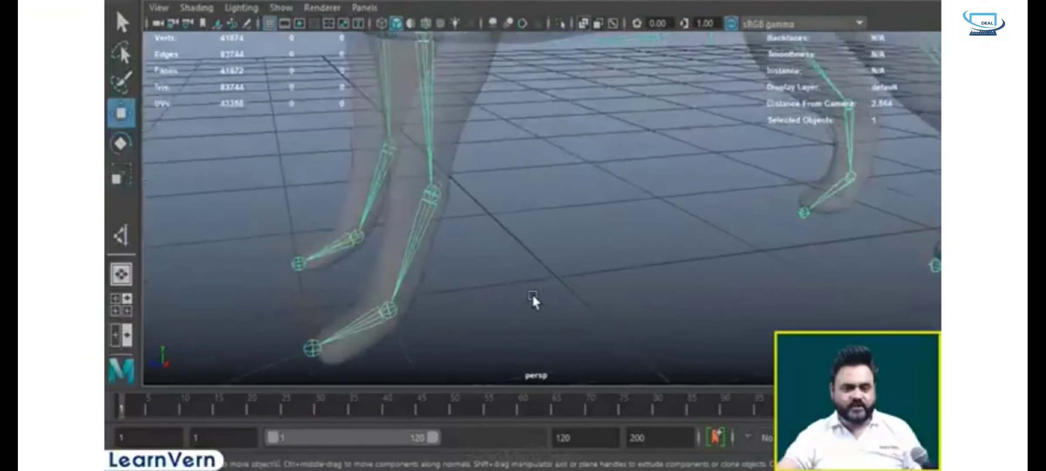
scroll(562, 300, "down", 4)
left_click_drag(562, 300, 466, 153, "alt")
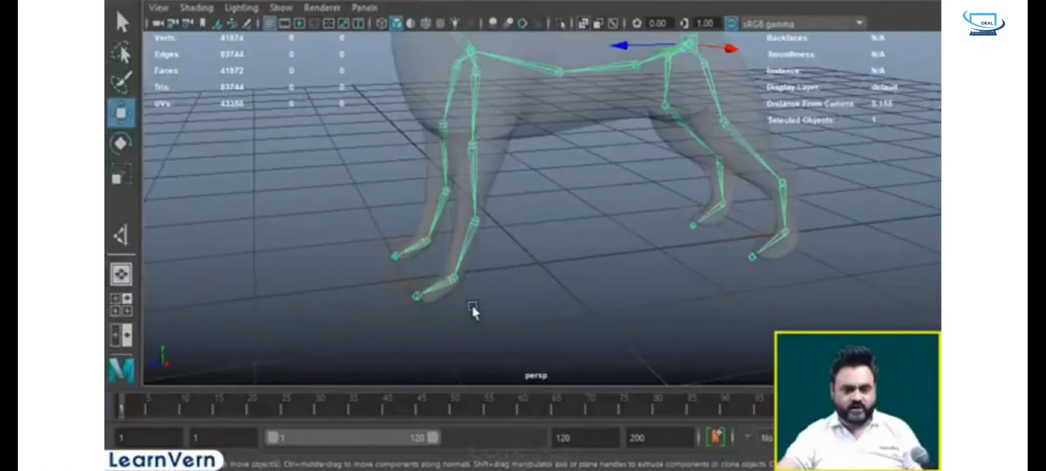
- Select the left front leg's IK handle, clear the selection and look over the whole rig from several angles
left_click(454, 279)
scroll(542, 301, "down", 3)
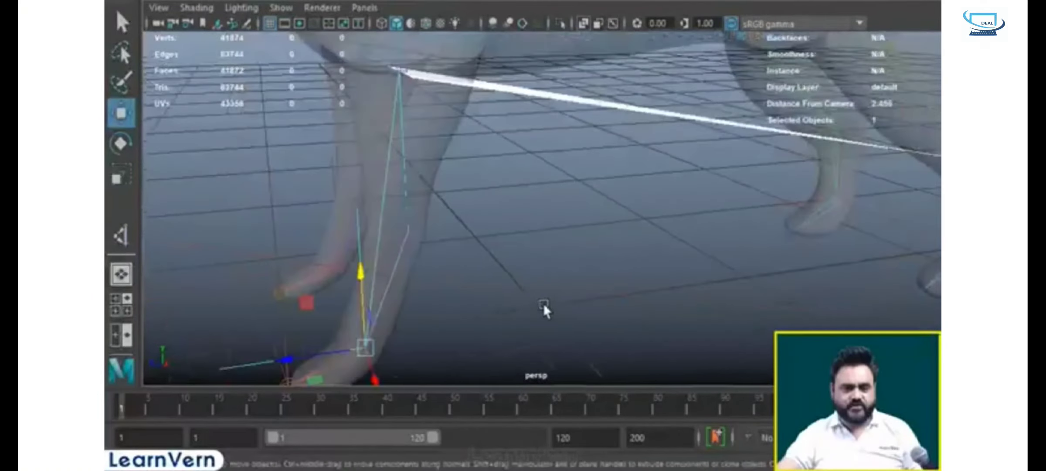
left_click(478, 238)
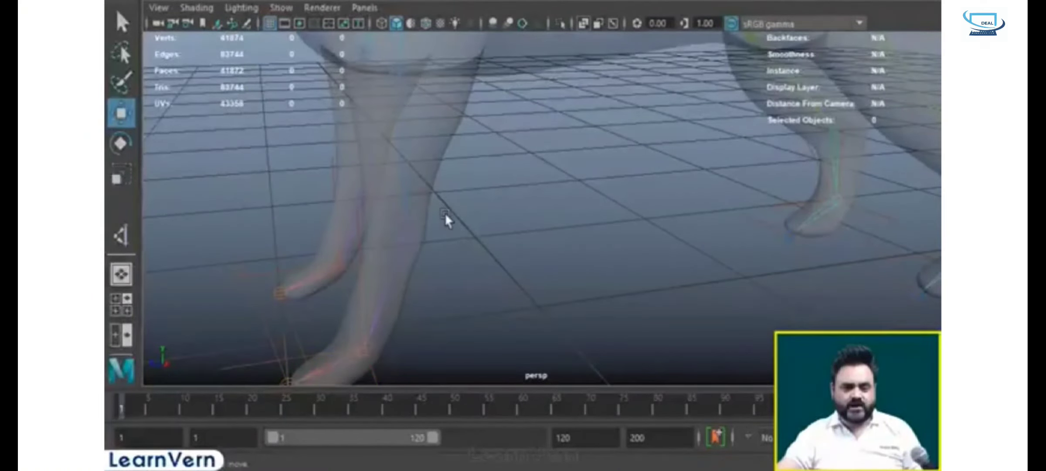
scroll(512, 266, "down", 5)
left_click_drag(512, 267, 611, 301, "alt")
key("space")
key("space")
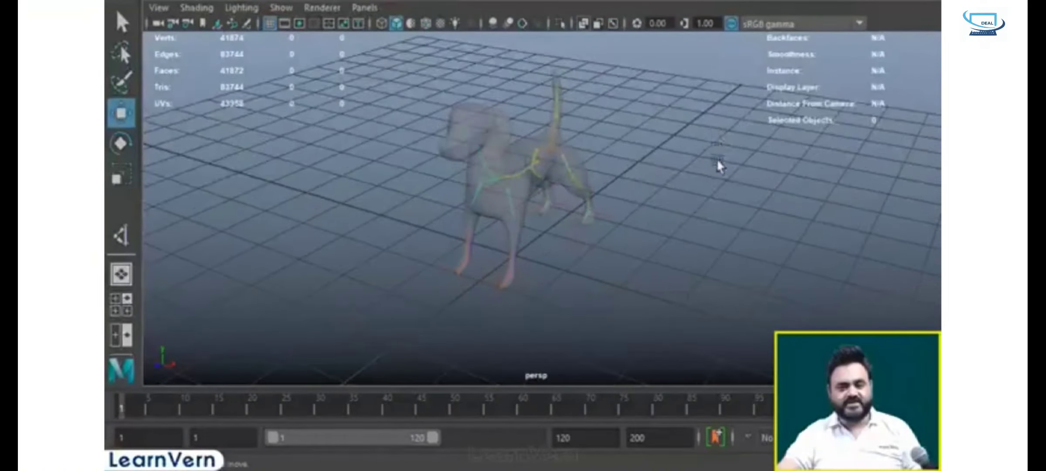
left_click_drag(717, 161, 577, 250, "alt")
left_click_drag(459, 138, 486, 271, "alt")
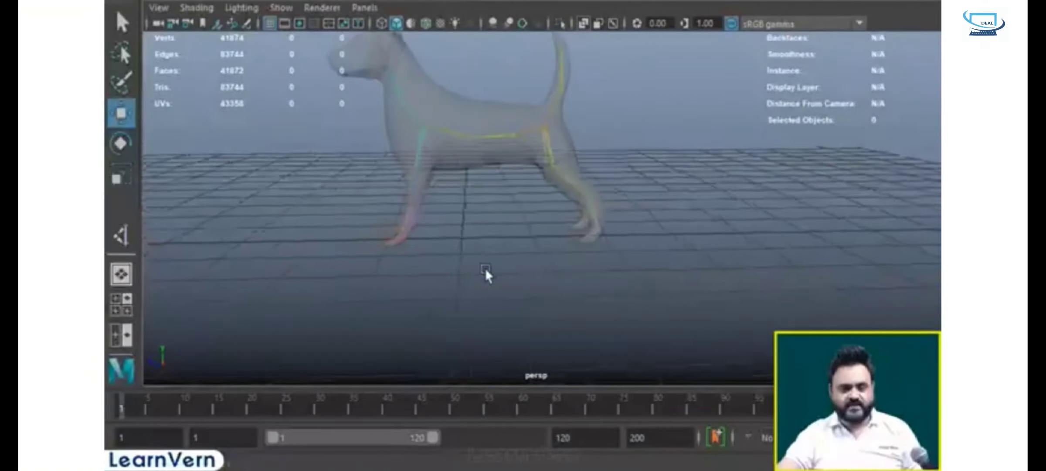
middle_click_drag(486, 270, 532, 278, "alt")
right_click_drag(532, 277, 515, 306, "alt")
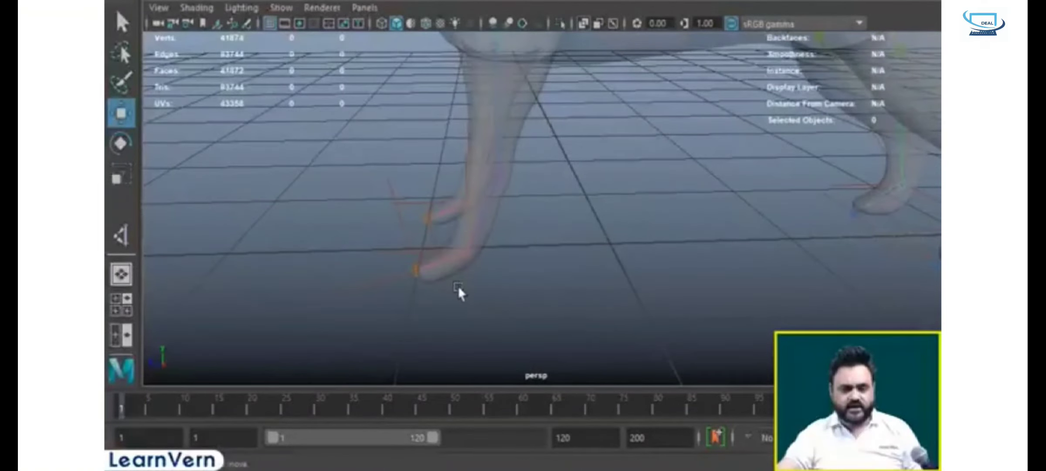
- Test the left front leg's bend by moving its ankle IK handle, and undo the movement
left_click(465, 245)
left_click_drag(466, 247, 458, 204)
key("ctrl+z")
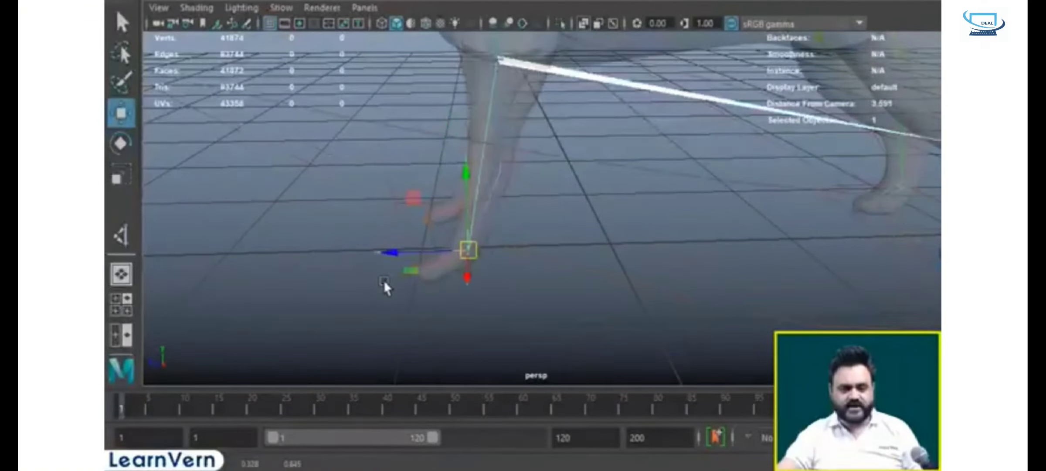
mouse_move(469, 252)
left_mouse_down()
mouse_move(464, 295)
mouse_move(480, 222)
mouse_move(482, 262)
mouse_move(473, 258)
left_mouse_up()
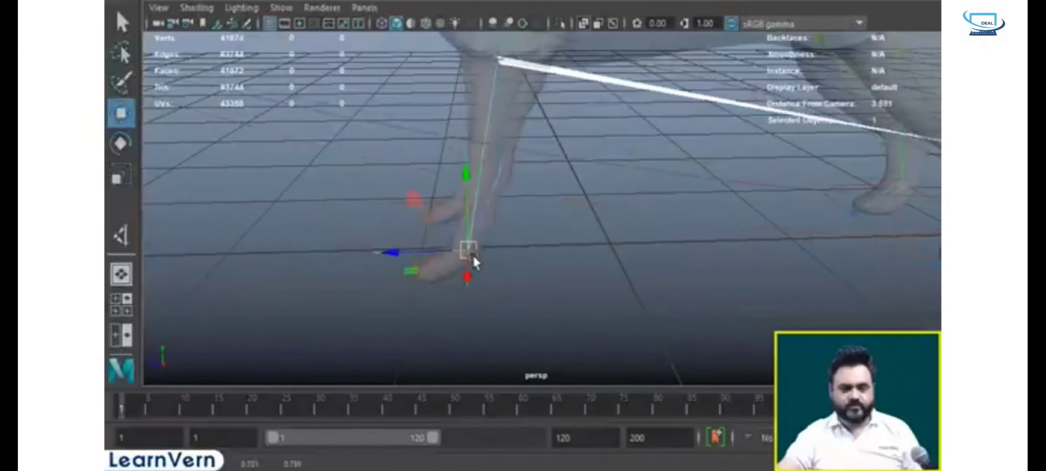
- Test the left back leg's bend by moving its ankle IK handle forward and down, and undo the movement
left_click(624, 261)
left_click_drag(613, 259, 628, 290, "alt")
left_click(697, 240)
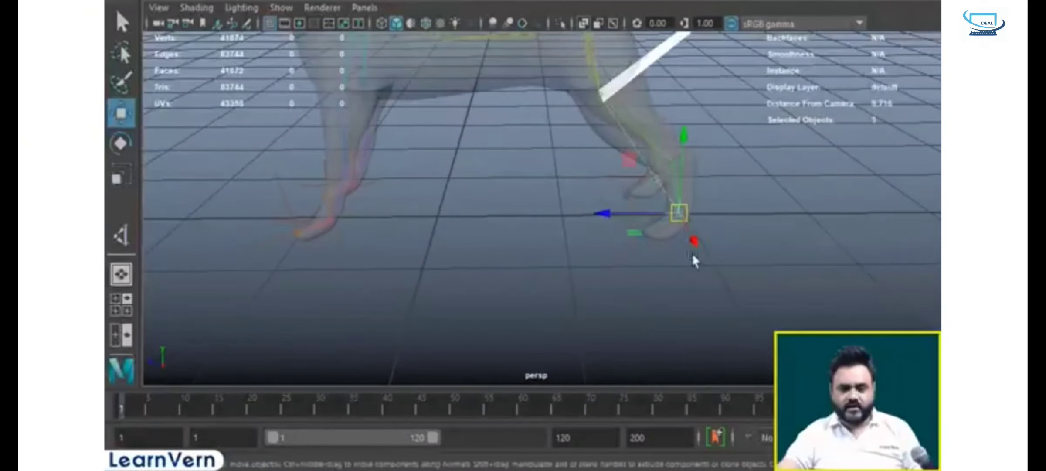
left_click_drag(650, 203, 646, 255)
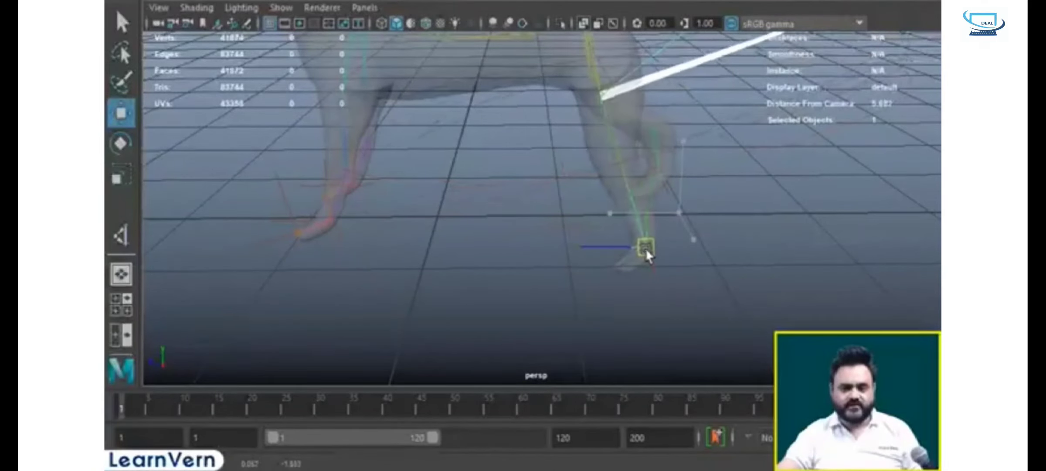
left_click_drag(672, 211, 676, 244)
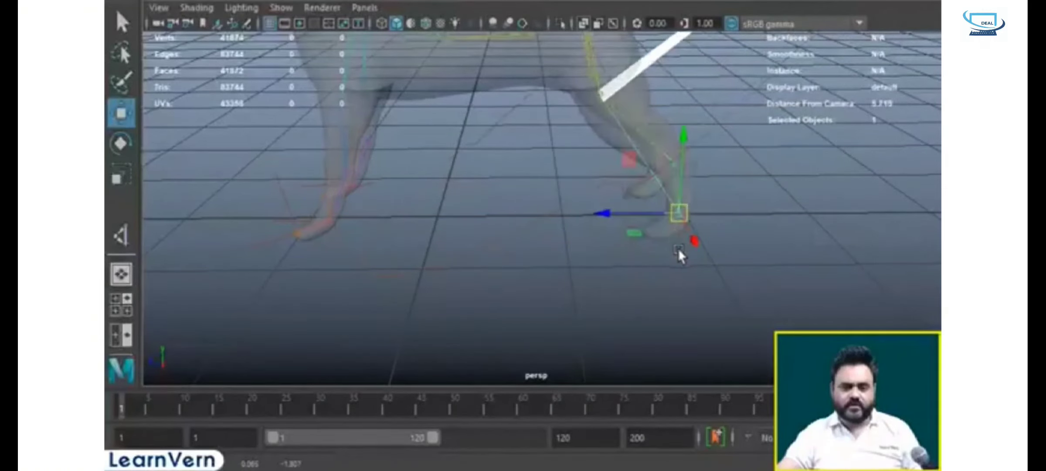
- Test the left back paw by moving its toe IK handle, and return it to its original position
scroll(678, 248, "up", 5)
middle_click_drag(696, 284, 560, 172, "alt")
left_click_drag(531, 190, 531, 191)
scroll(567, 210, "down", 3)
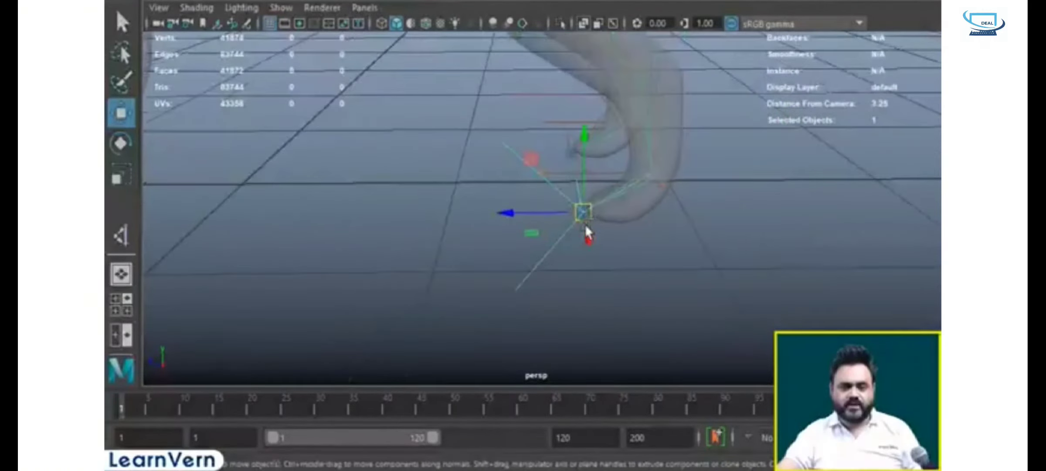
left_click_drag(583, 213, 557, 214)
scroll(628, 227, "down", 3)
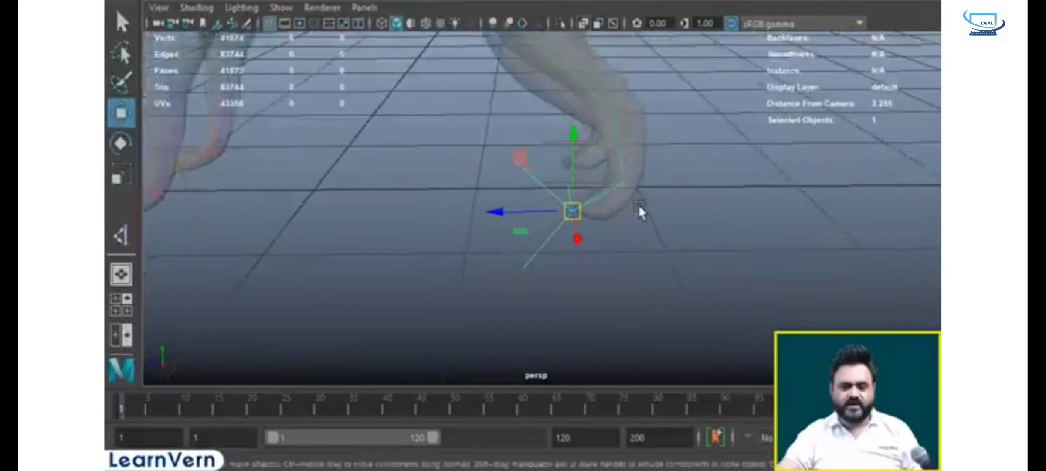
- Move the left back leg's ankle IK handle again to compare the leg and paw motion, and undo the moves
left_click(624, 185)
left_click_drag(622, 185, 524, 165)
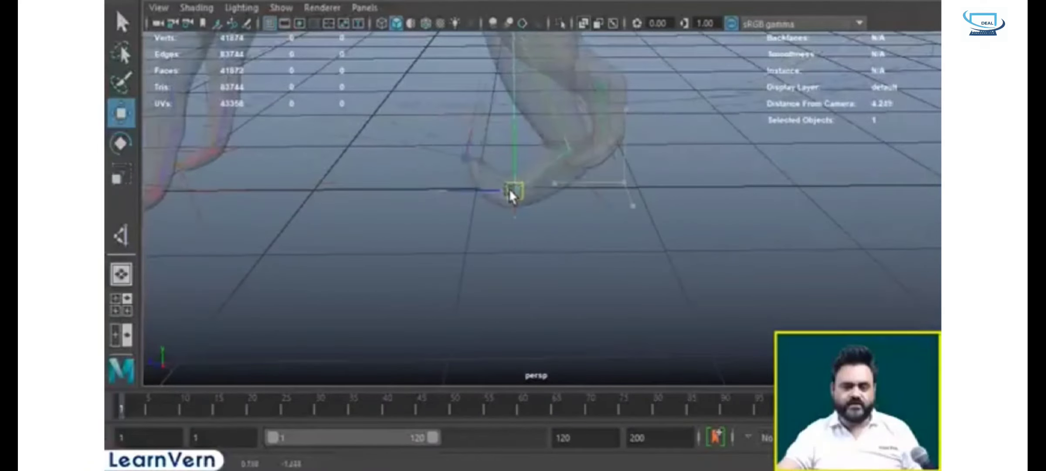
left_click_drag(607, 218, 615, 182)
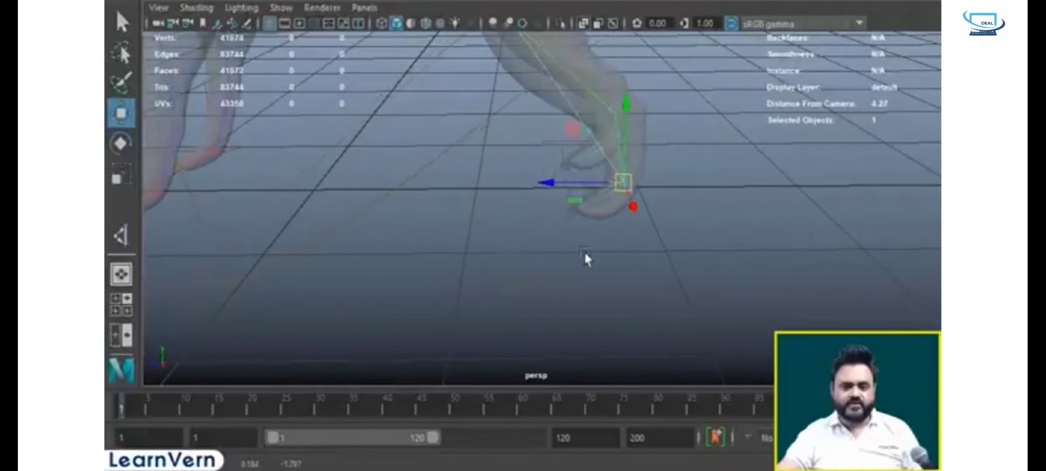
key("ctrl+z")
scroll(558, 265, "down", 3)
middle_click_drag(559, 297, 624, 279, "alt")
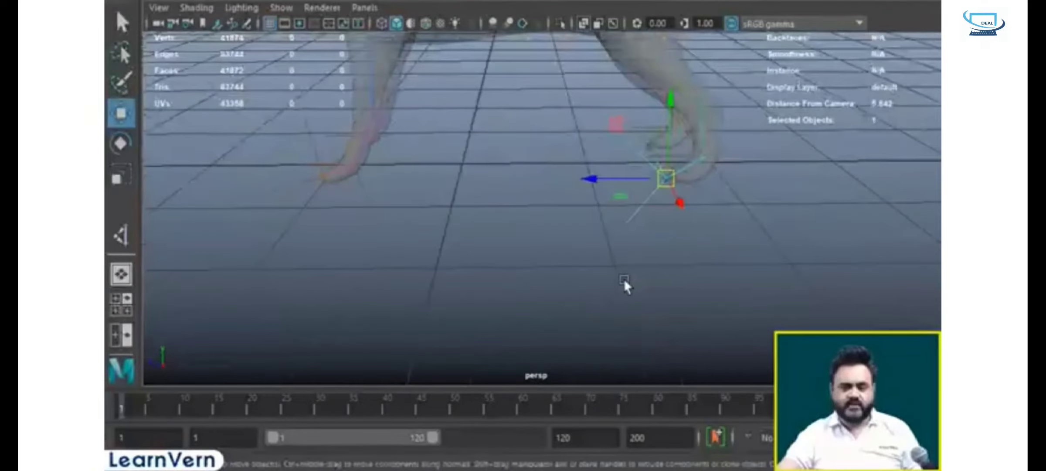
- Select the left front leg's ankle IK handle and test its movement once more, restoring the original pose
left_click(552, 307)
left_click_drag(551, 307, 455, 304, "alt")
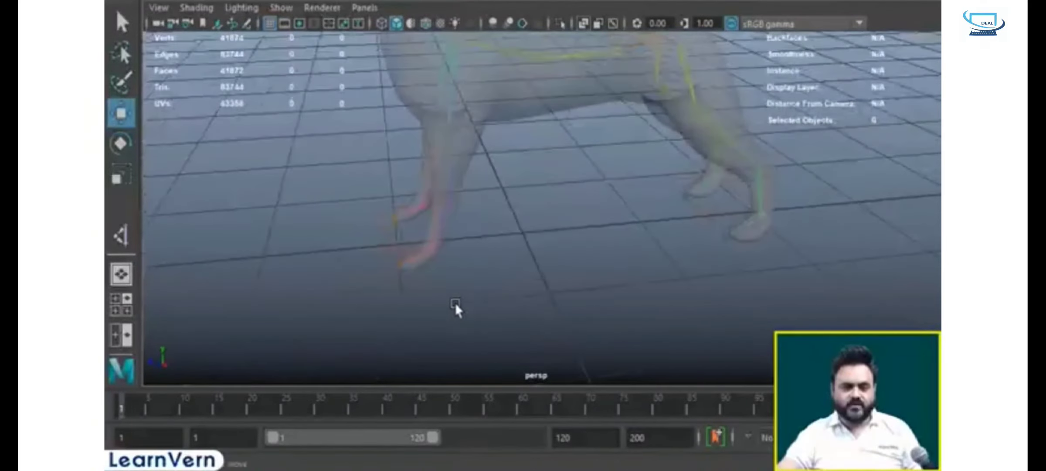
left_click(433, 251)
mouse_move(432, 250)
left_mouse_down()
mouse_move(424, 235)
mouse_move(441, 271)
mouse_move(393, 212)
mouse_move(429, 253)
left_mouse_up()
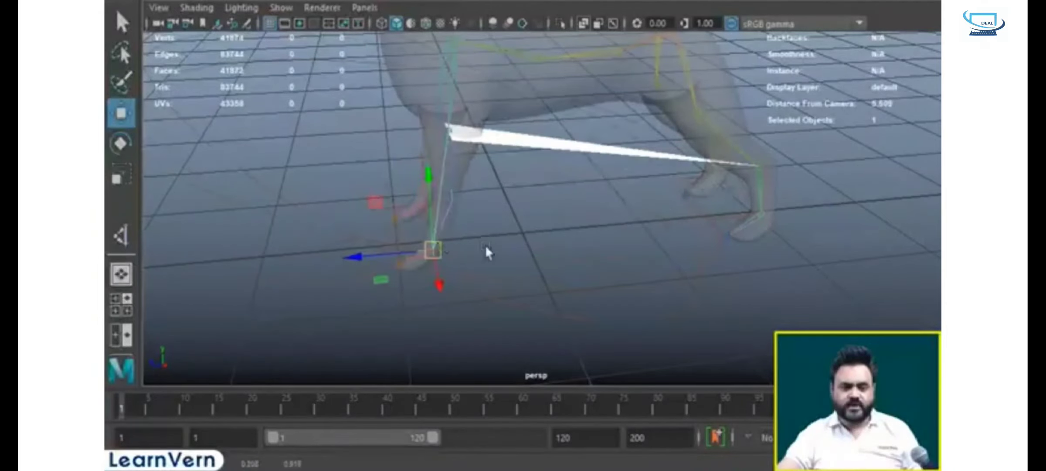
- Select the tail's middle joint and rotate it to test how the upper tail bends
left_click_drag(609, 300, 608, 190, "alt")
scroll(608, 190, "up", 4)
middle_click_drag(621, 65, 623, 179, "alt")
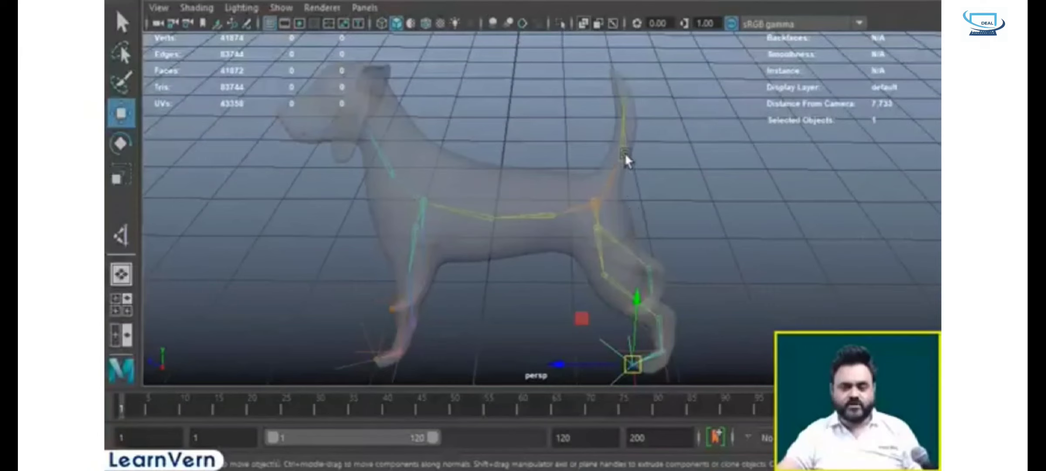
left_click(626, 154)
left_click_drag(625, 155, 662, 223, "alt")
left_click(627, 161)
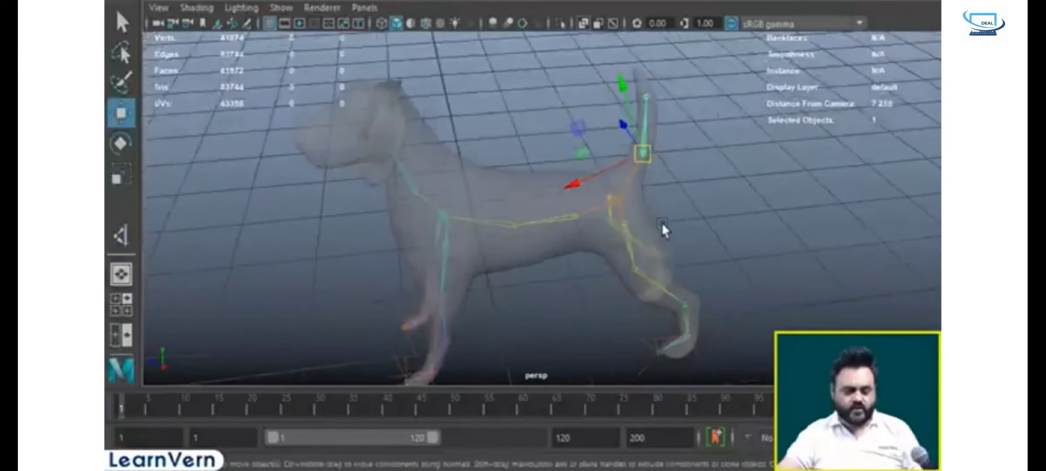
key("e")
left_click_drag(665, 162, 651, 220)
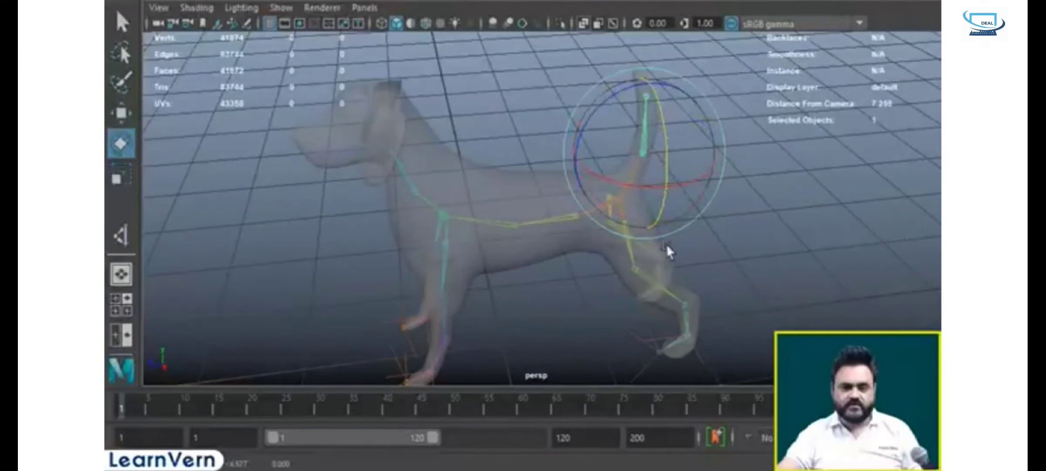
- Select the root joint at the hips to check which joints it controls, and clear the selection
left_click(638, 217)
left_click(622, 198)
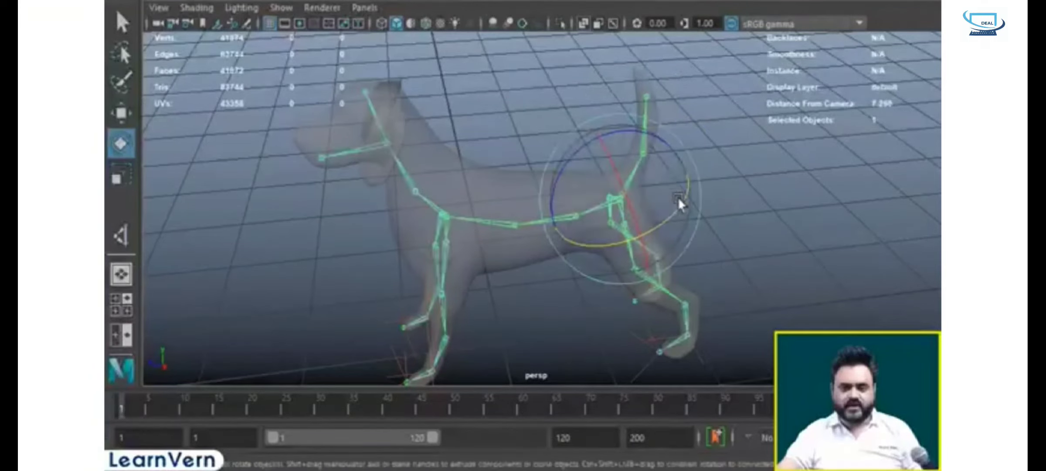
left_click(795, 170)
- Rotate the tail's middle joint to bend the upper tail backward, and select the joint above it to check its orientation
left_click_drag(647, 183, 678, 191, "alt")
left_click(617, 172)
scroll(620, 174, "down", 3)
left_click(711, 139)
left_click(632, 121)
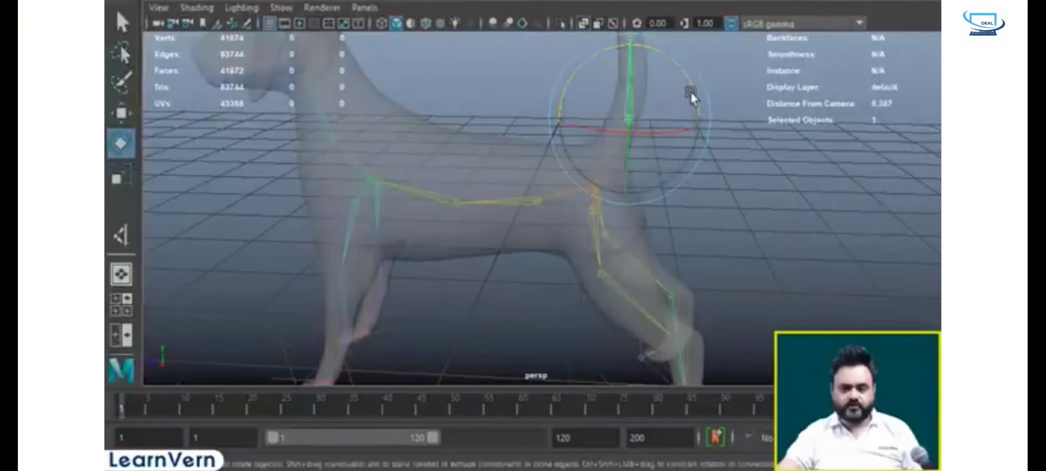
mouse_move(690, 91)
left_mouse_down()
mouse_move(710, 154)
mouse_move(695, 102)
left_mouse_up()
left_click(692, 64)
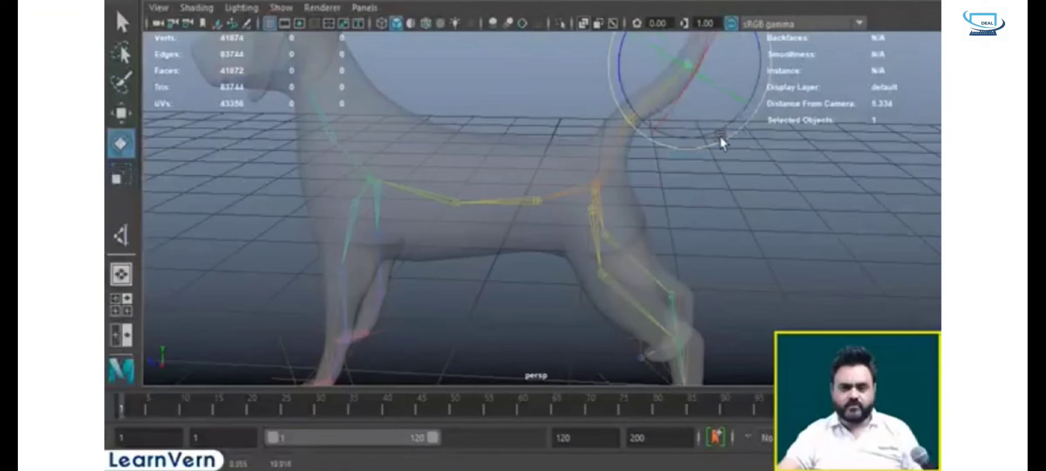
middle_click_drag(734, 224, 690, 260, "alt")
key("w")
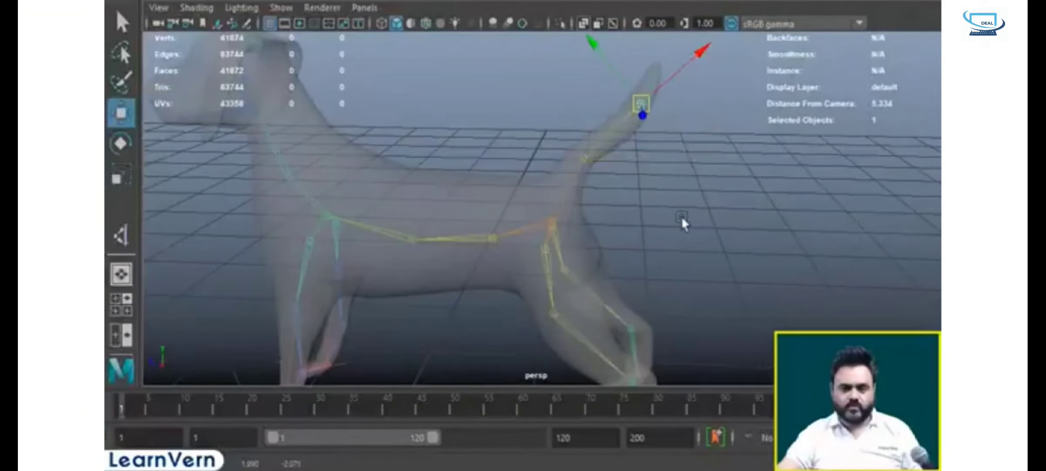
- Rotate the tail's middle joint again to test its bend from another angle, undo the rotation, and clear the selection
left_click_drag(683, 219, 749, 174, "alt")
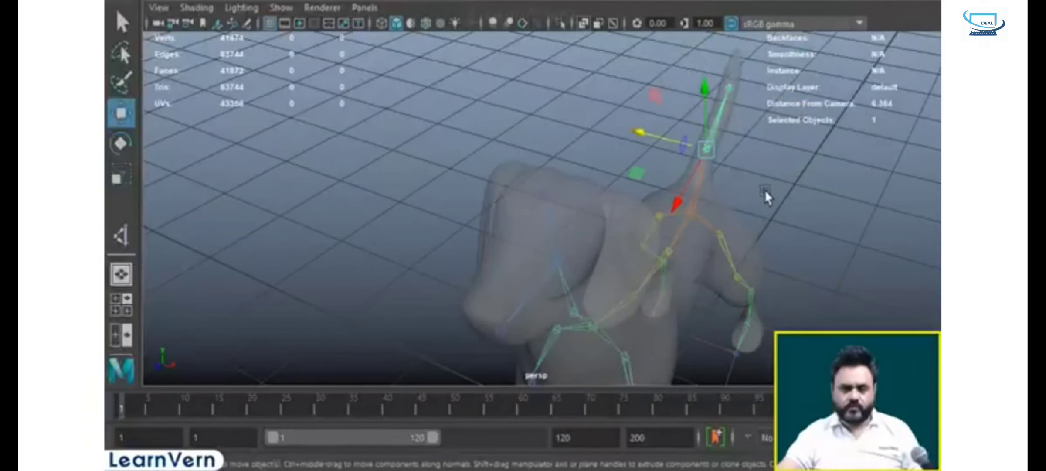
left_click_drag(766, 192, 705, 229, "alt")
key("e")
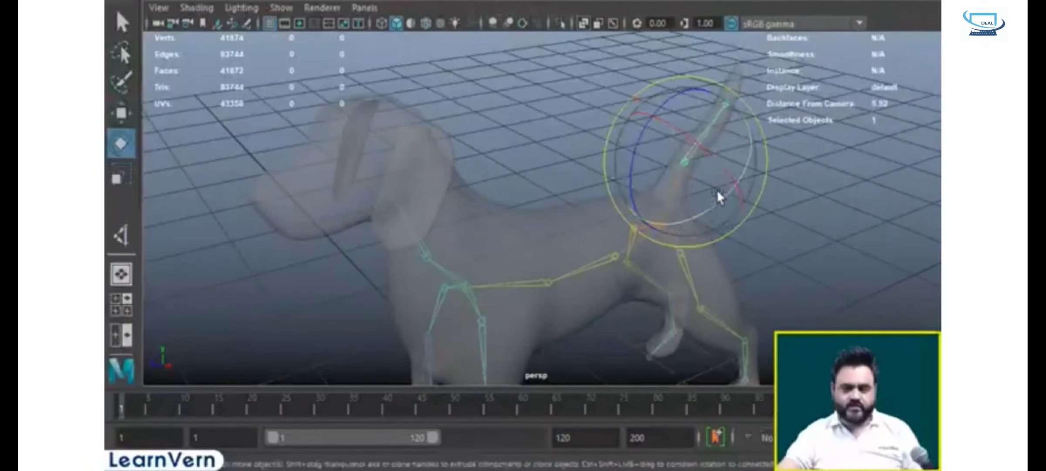
left_click_drag(754, 182, 744, 208)
key("ctrl+z")
left_click(803, 227)
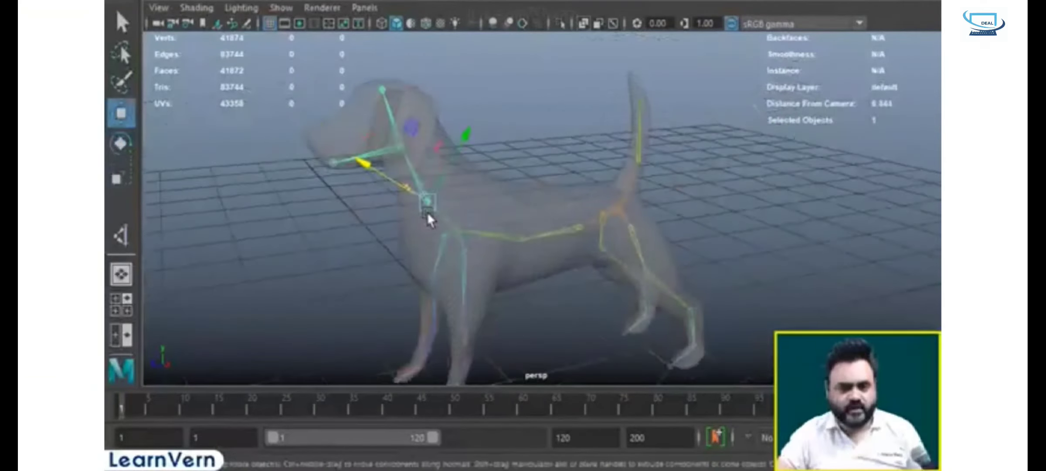
- Rotate the selected neck joint slightly to test how the neck and head turn
left_click_drag(427, 212, 460, 231, "alt")
key("e")
left_click_drag(528, 321, 610, 272, "alt")
mouse_move(568, 225)
left_mouse_down()
mouse_move(517, 223)
mouse_move(567, 221)
left_mouse_up()
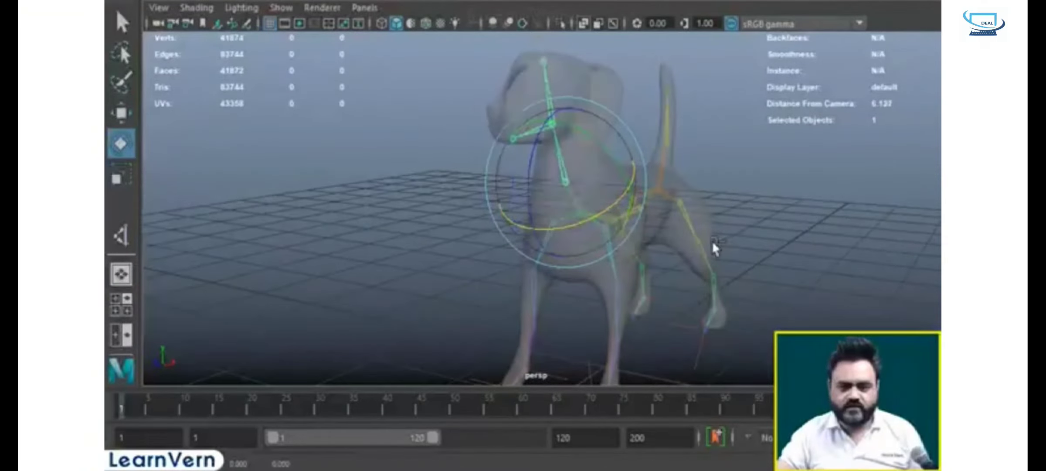
left_click_drag(712, 240, 627, 290, "alt")
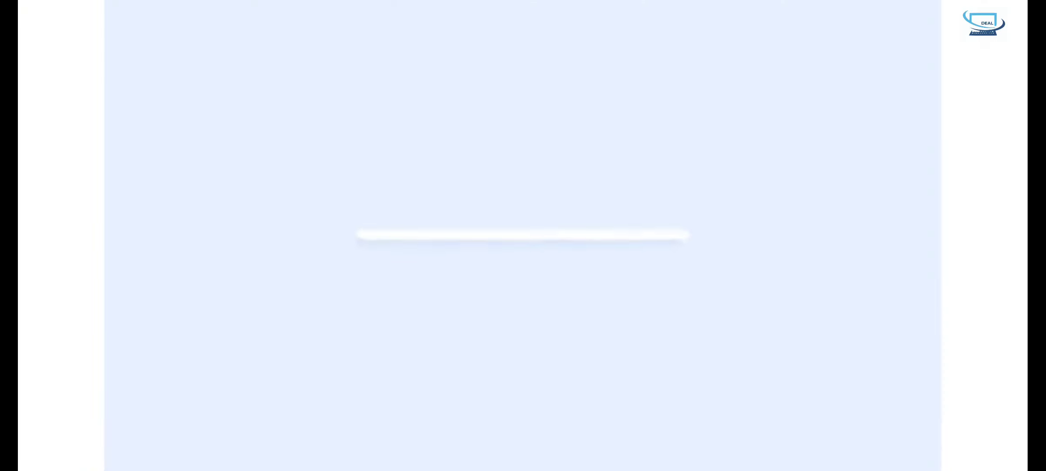